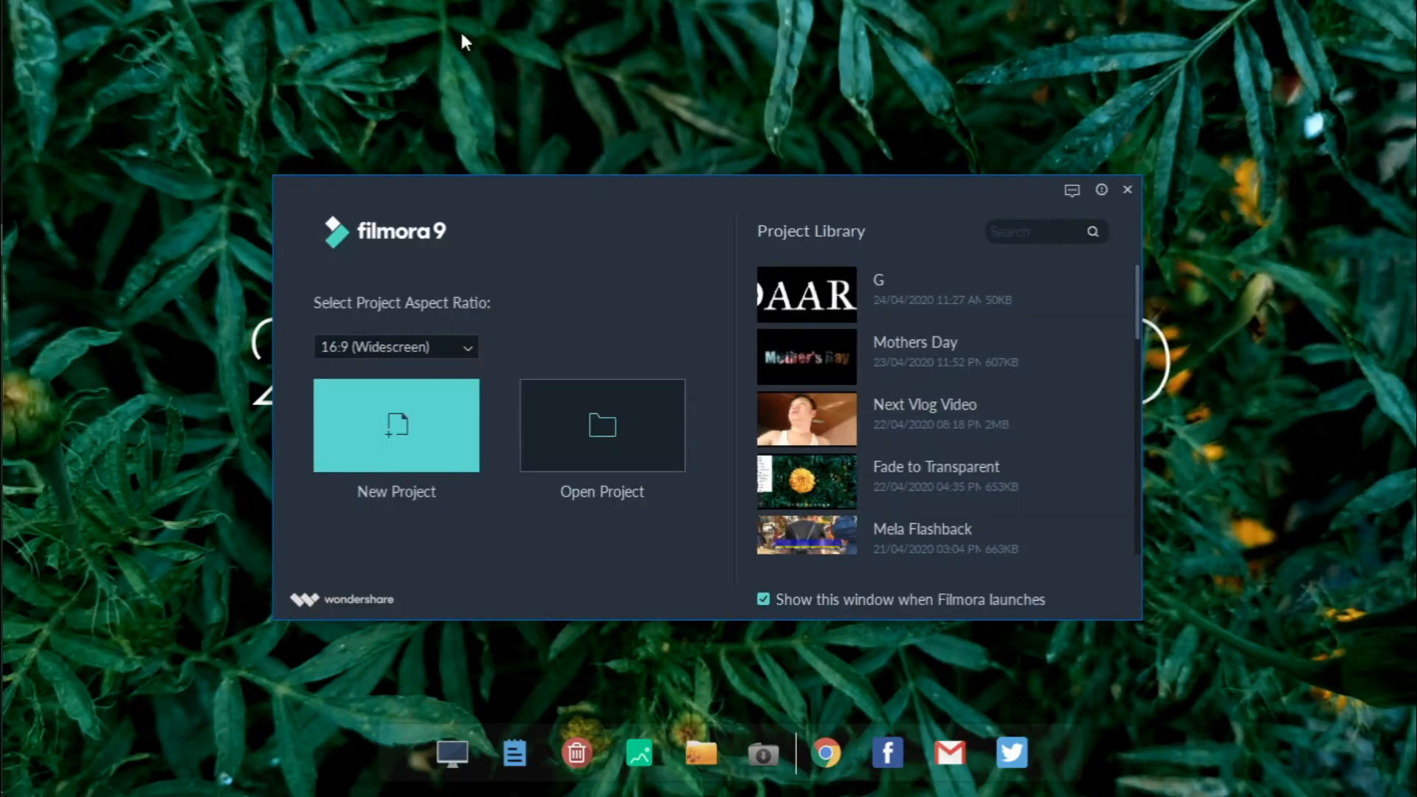
Create a new 16:9 widescreen project and dismiss the Message Center.
left_click(401, 440)
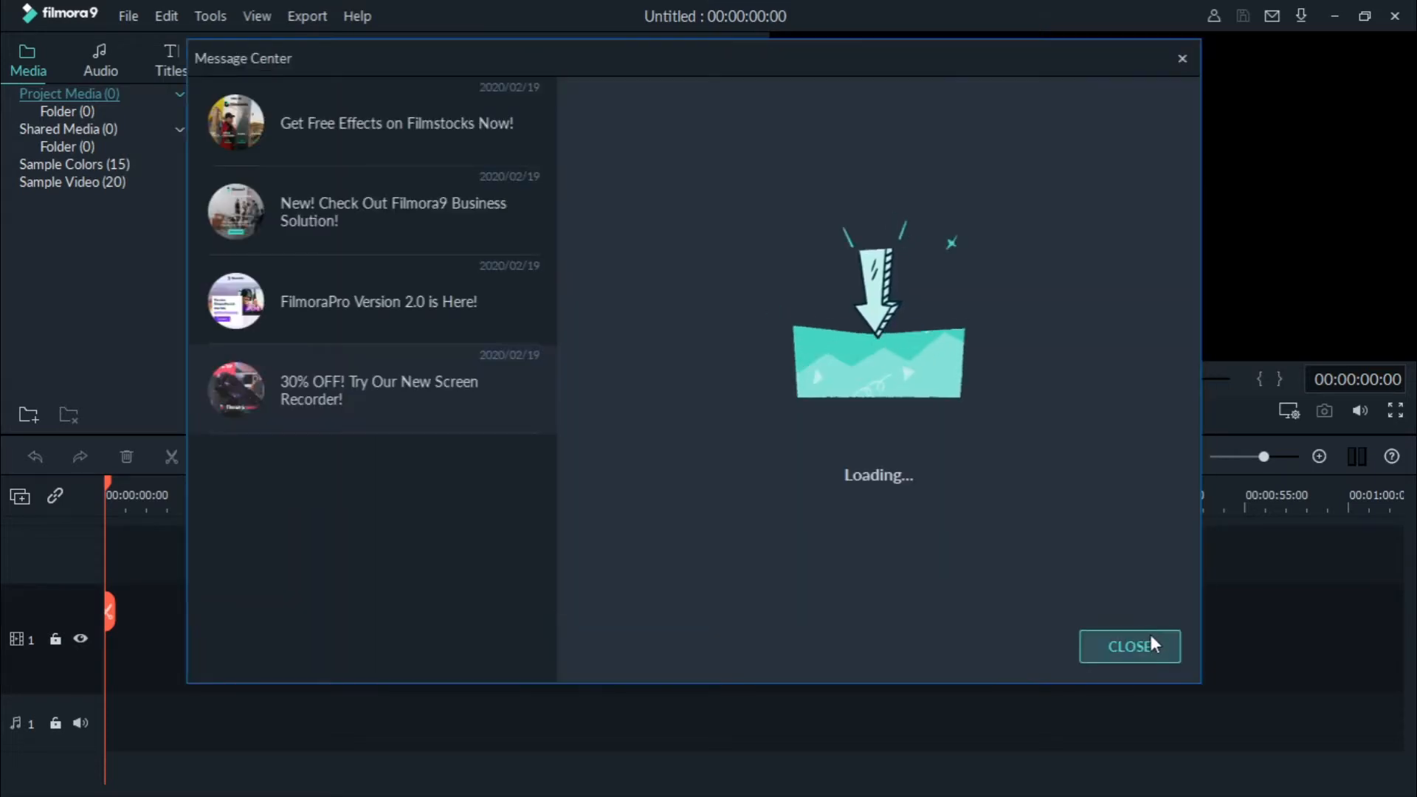
left_click(1149, 635)
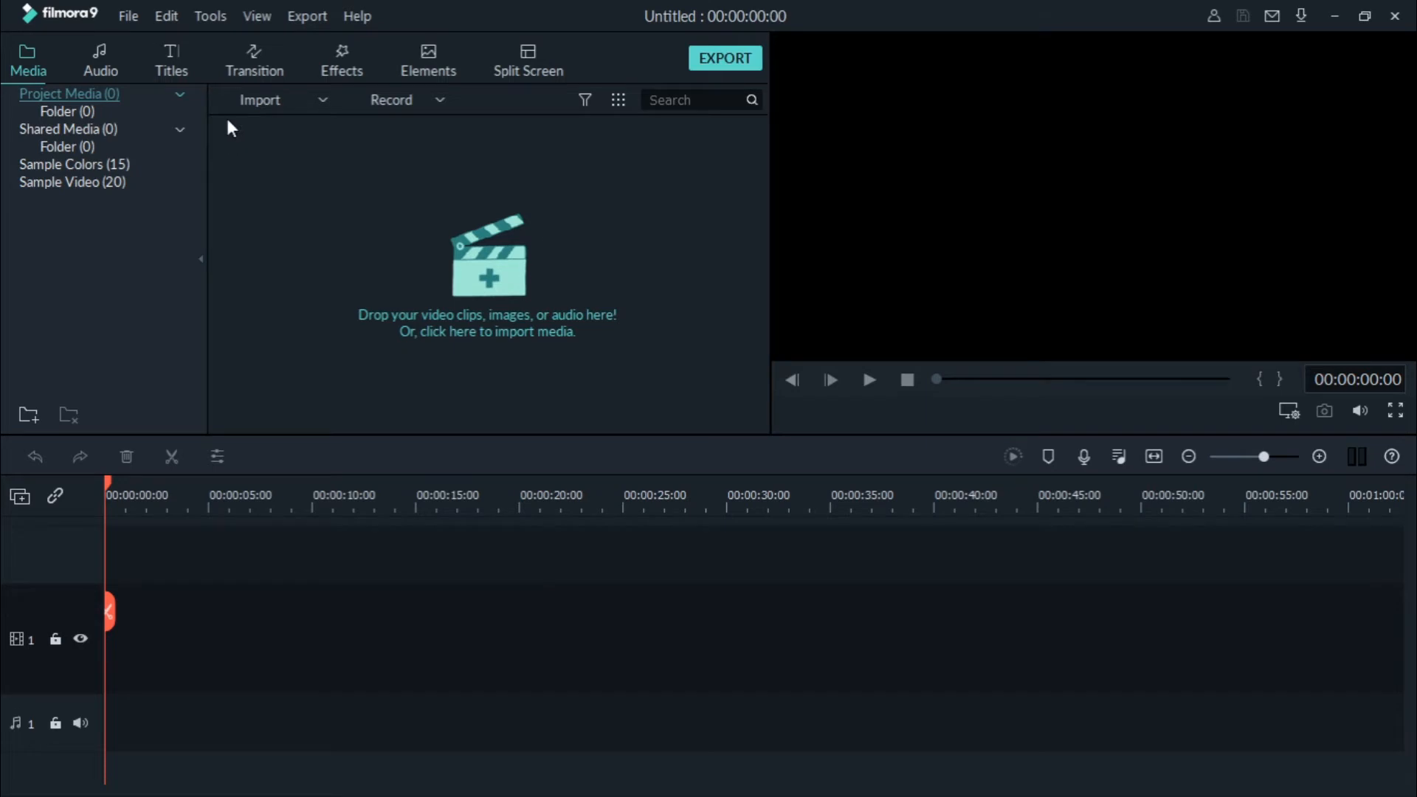
Add the Default Title preset at the start of video track 1.
left_click(181, 65)
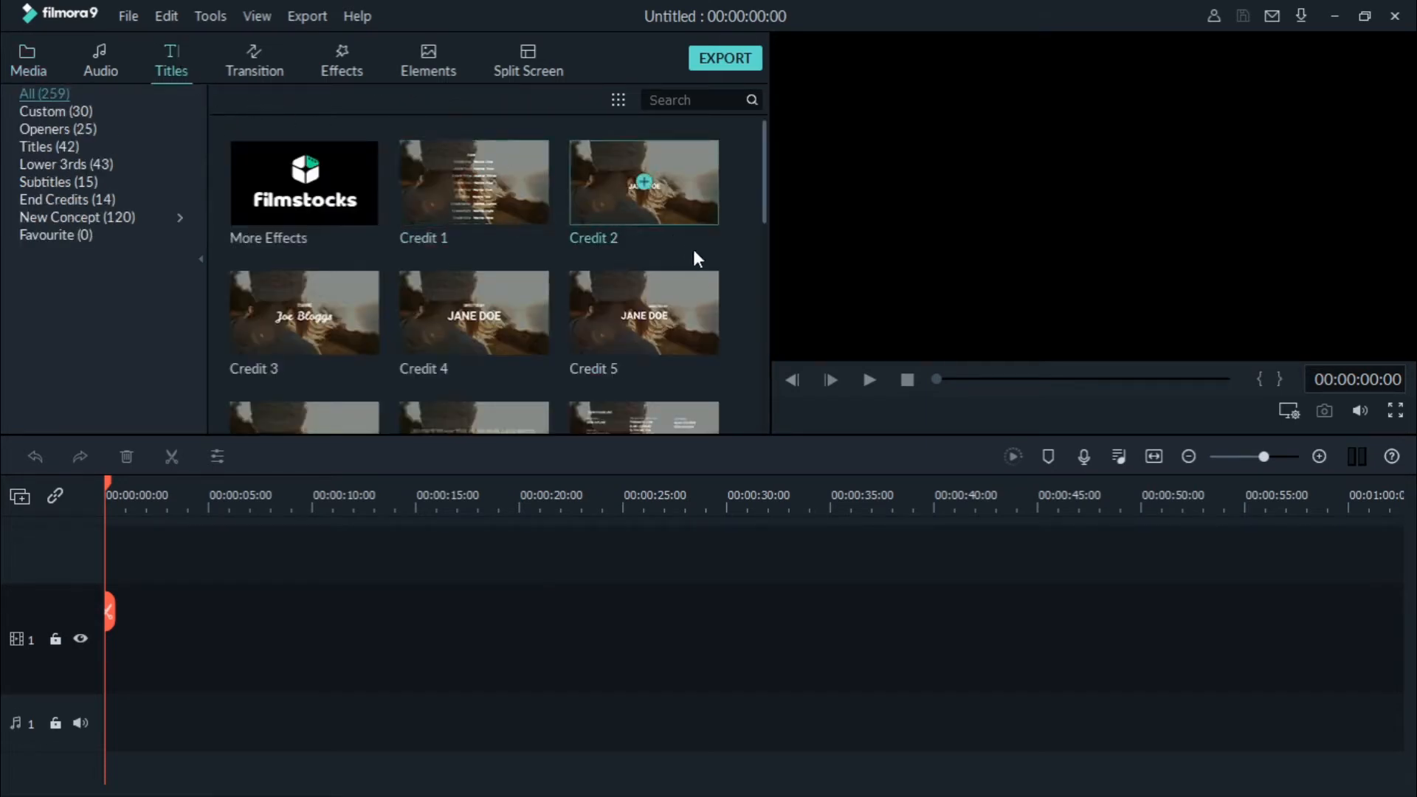
scroll(700, 325, "down", 3)
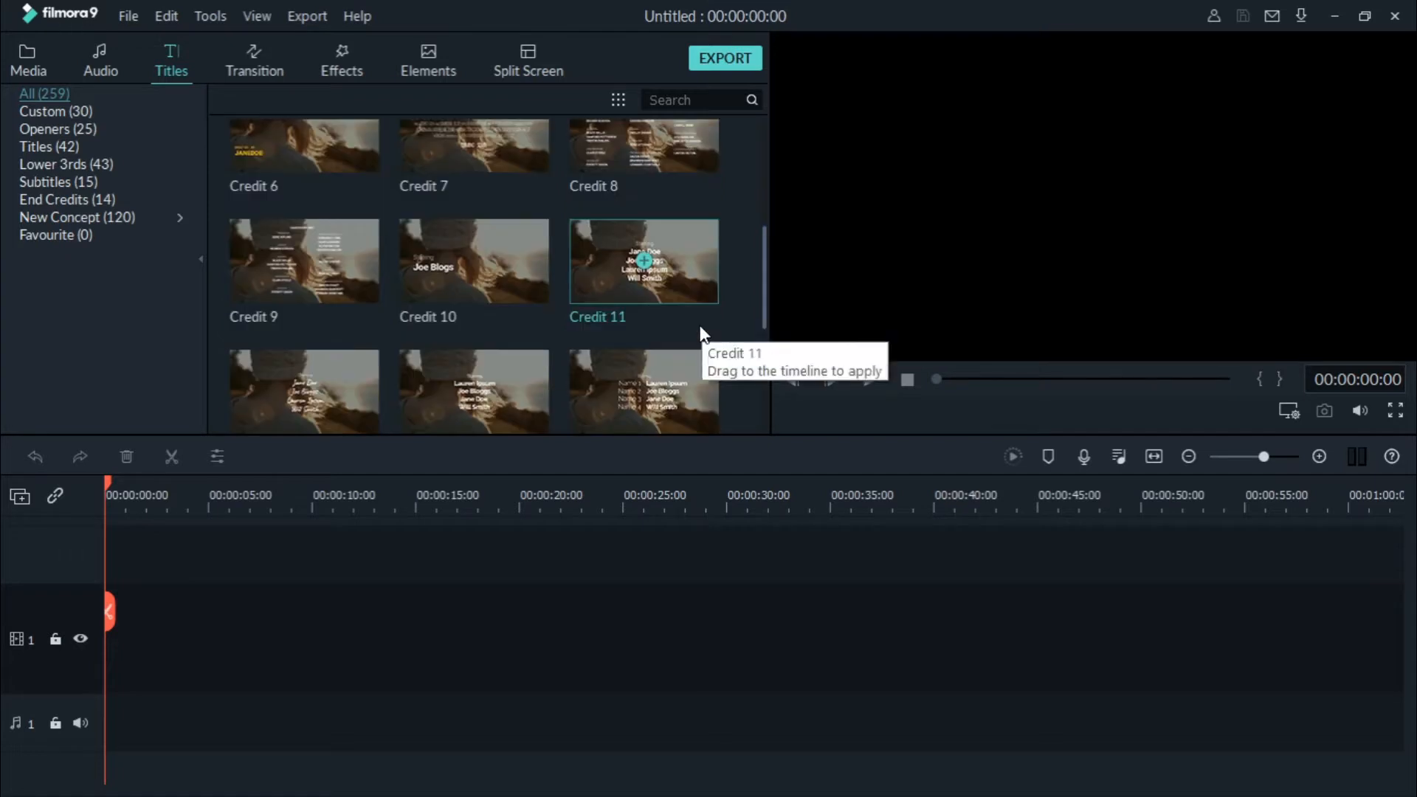
scroll(694, 319, "down", 10)
scroll(685, 310, "up", 13)
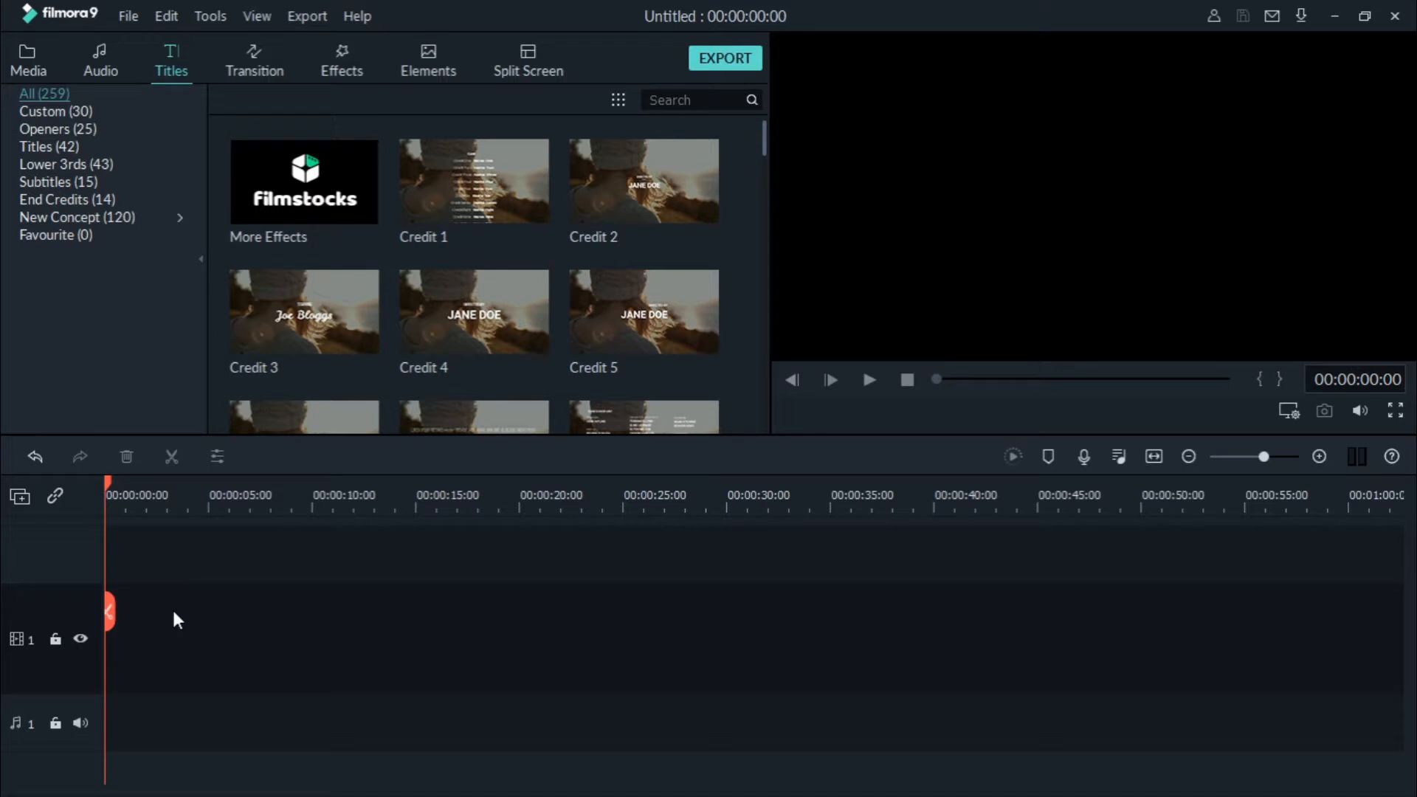
left_click_drag(764, 138, 761, 214)
left_click(474, 201)
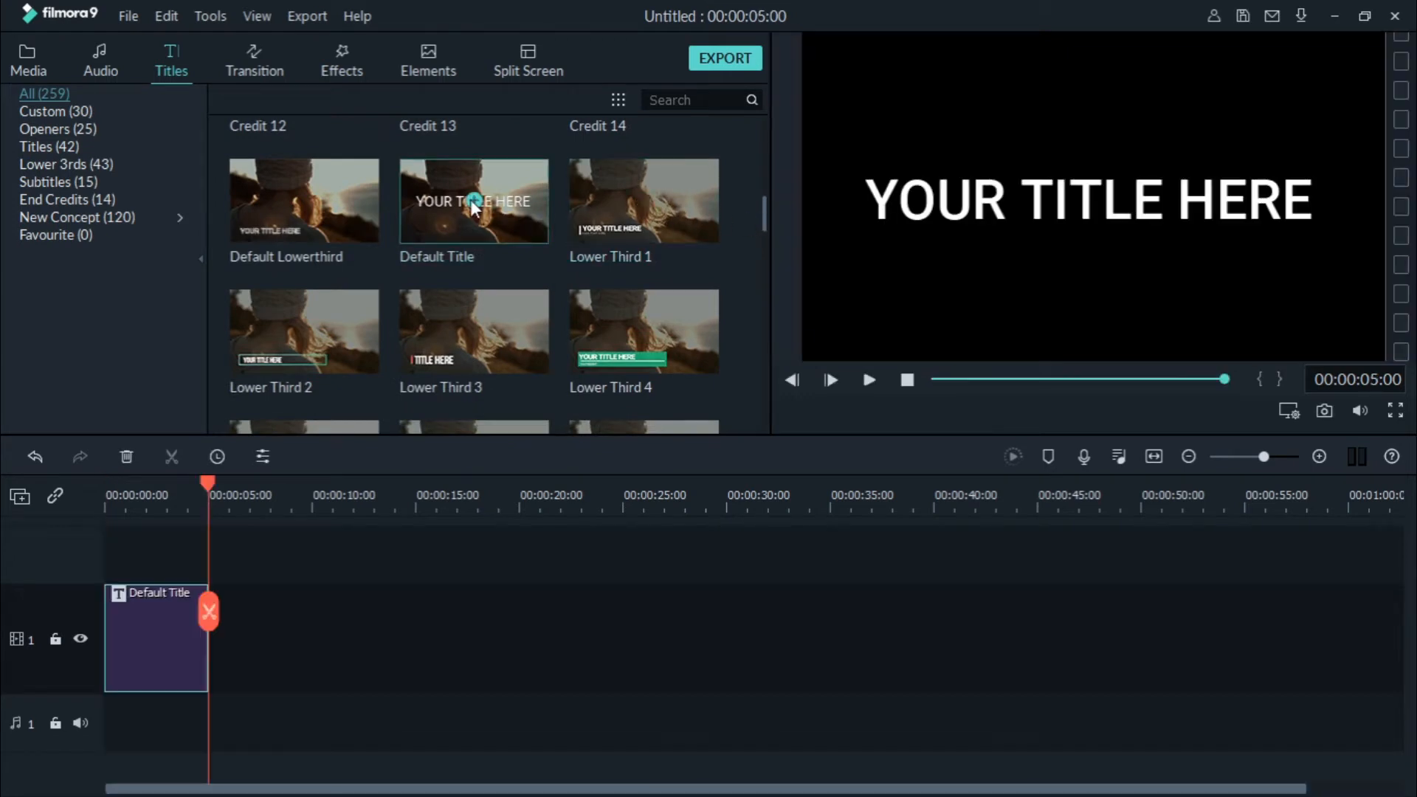
Replace the title clip's placeholder text with "DAARE" in the advanced text editor.
double_click(170, 639)
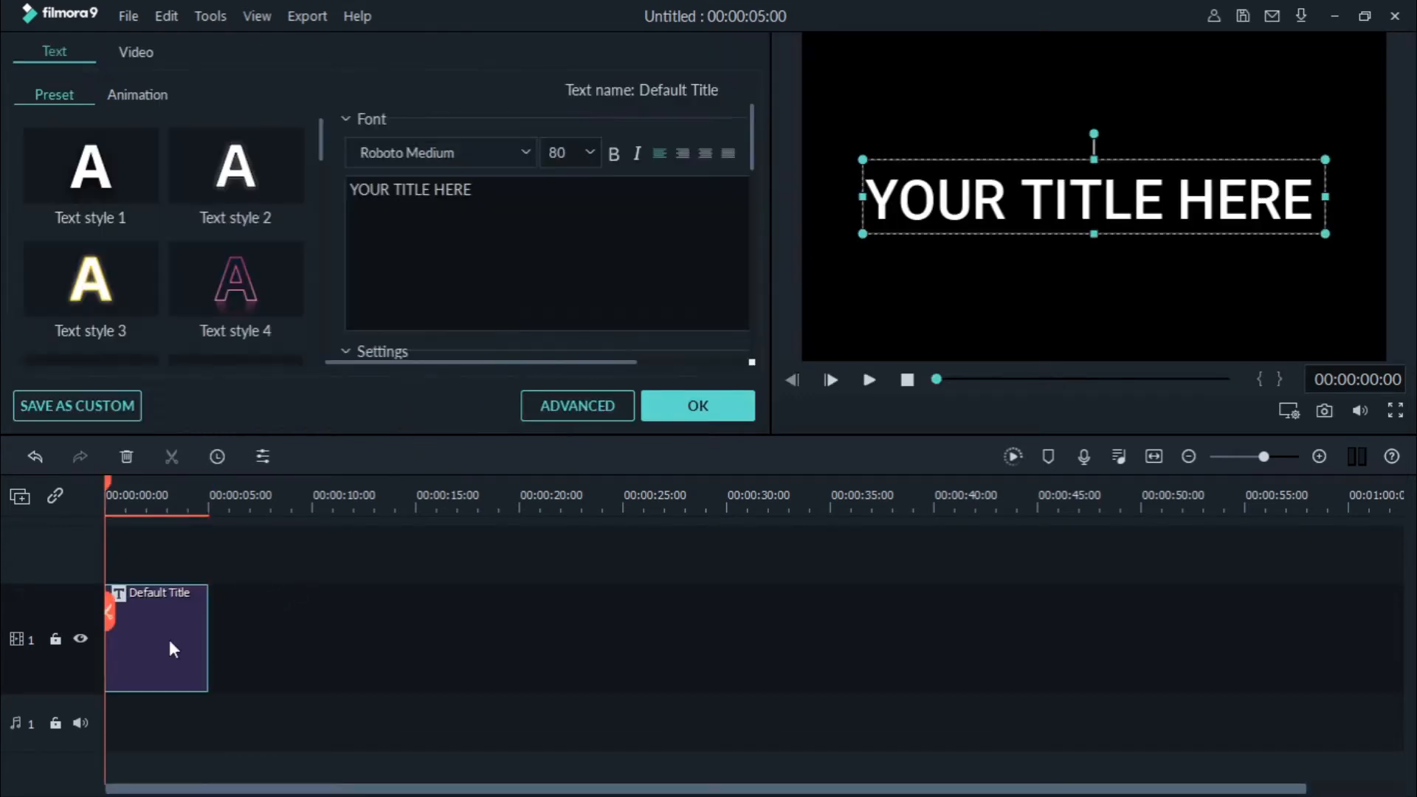
left_click(611, 404)
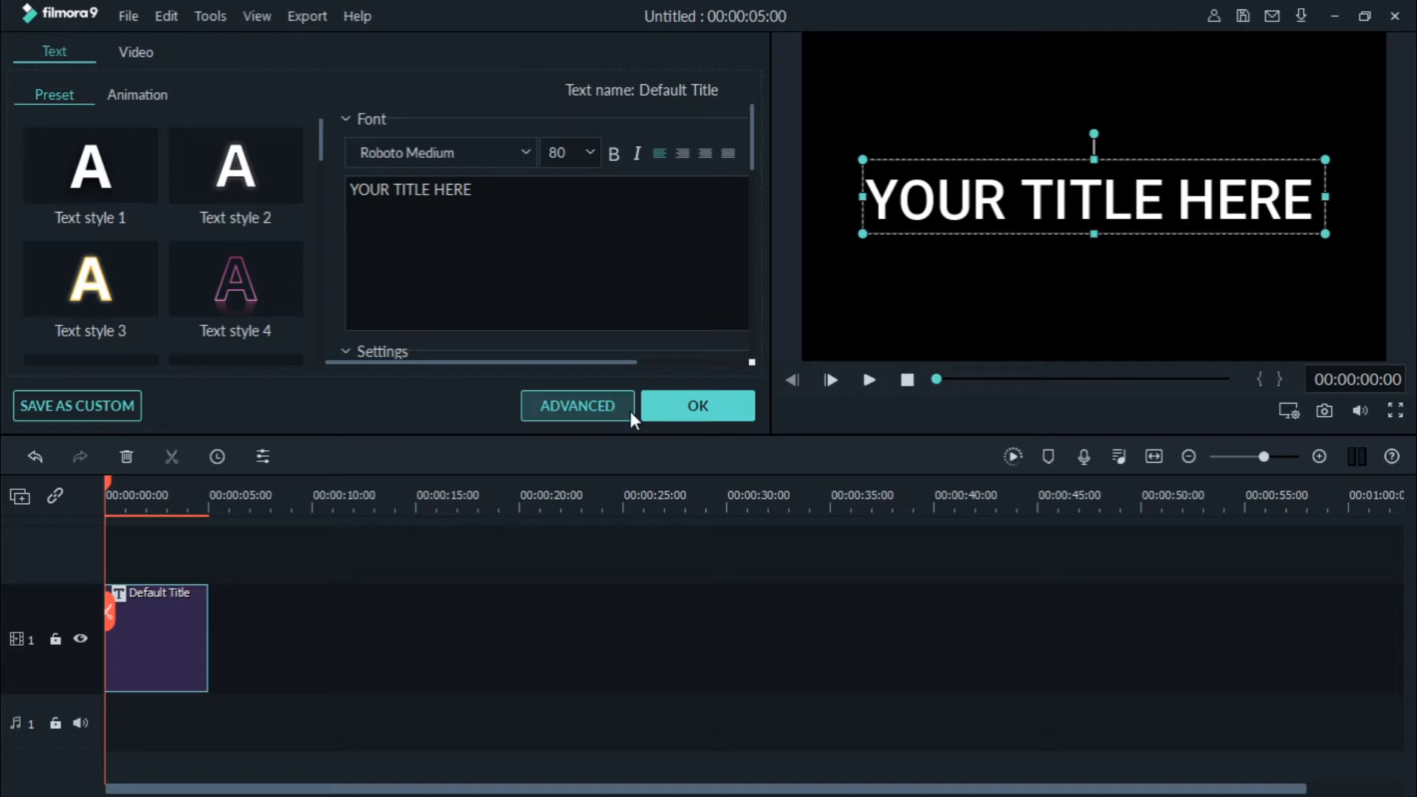
left_click(633, 415)
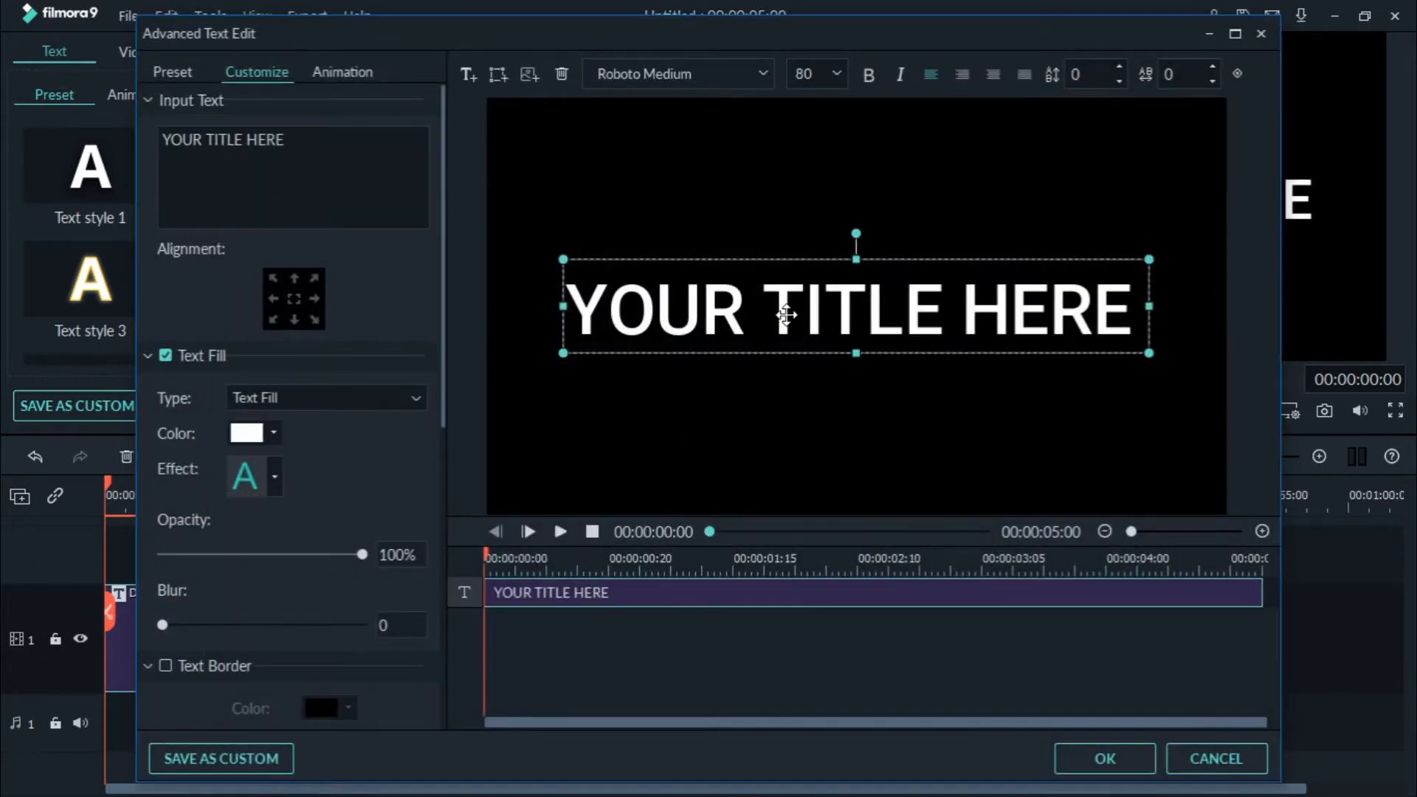
double_click(786, 315)
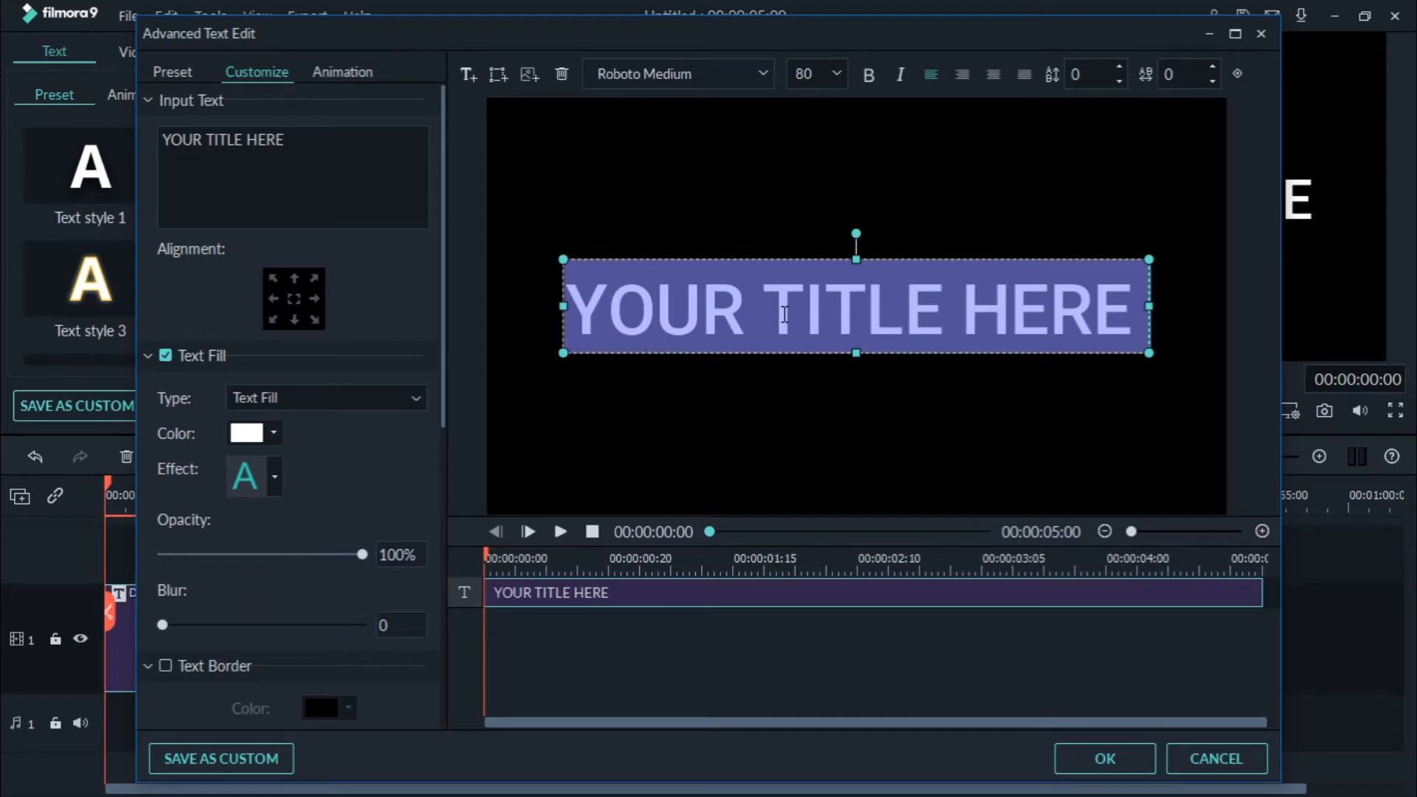
type("Daa")
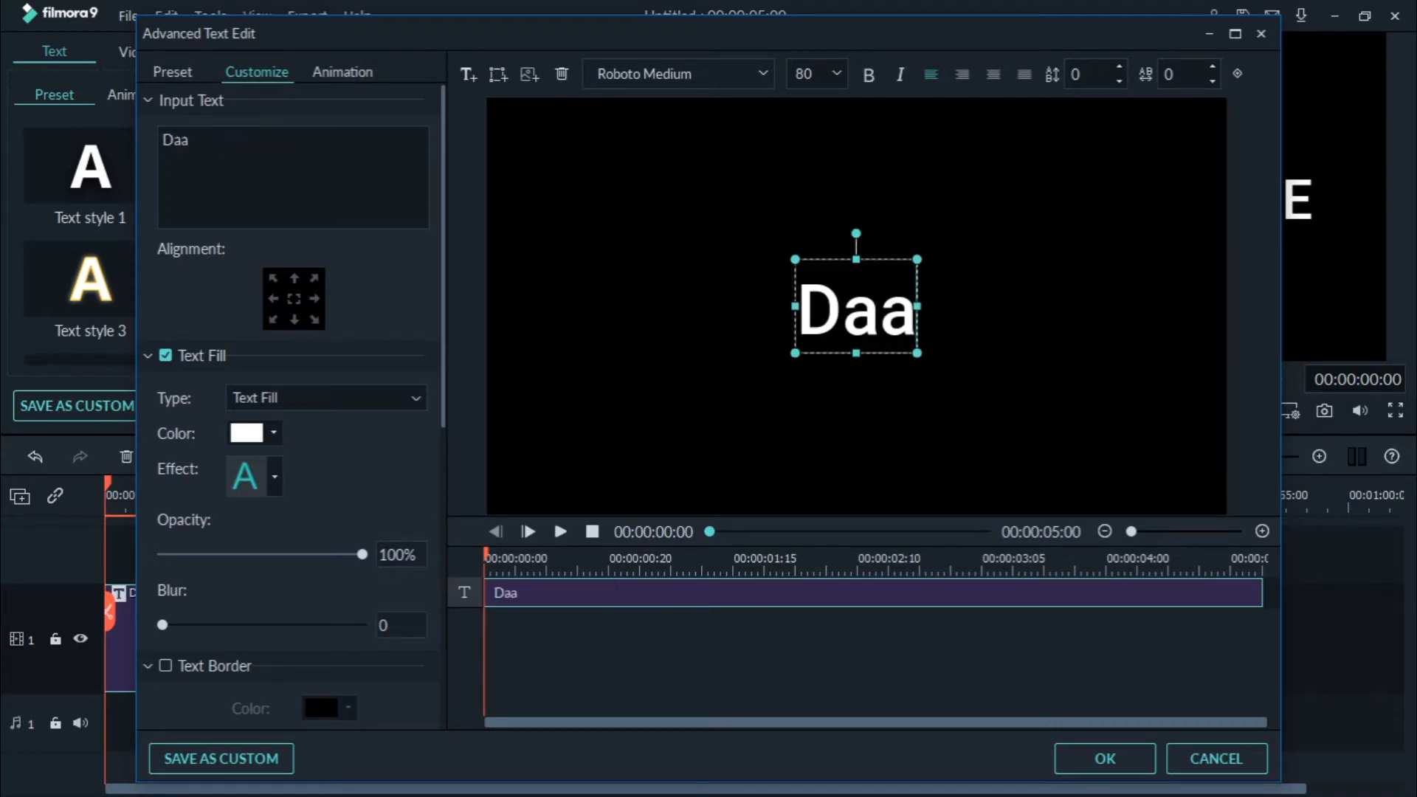
key("BackSpace")
key("BackSpace")
key("BackSpace")
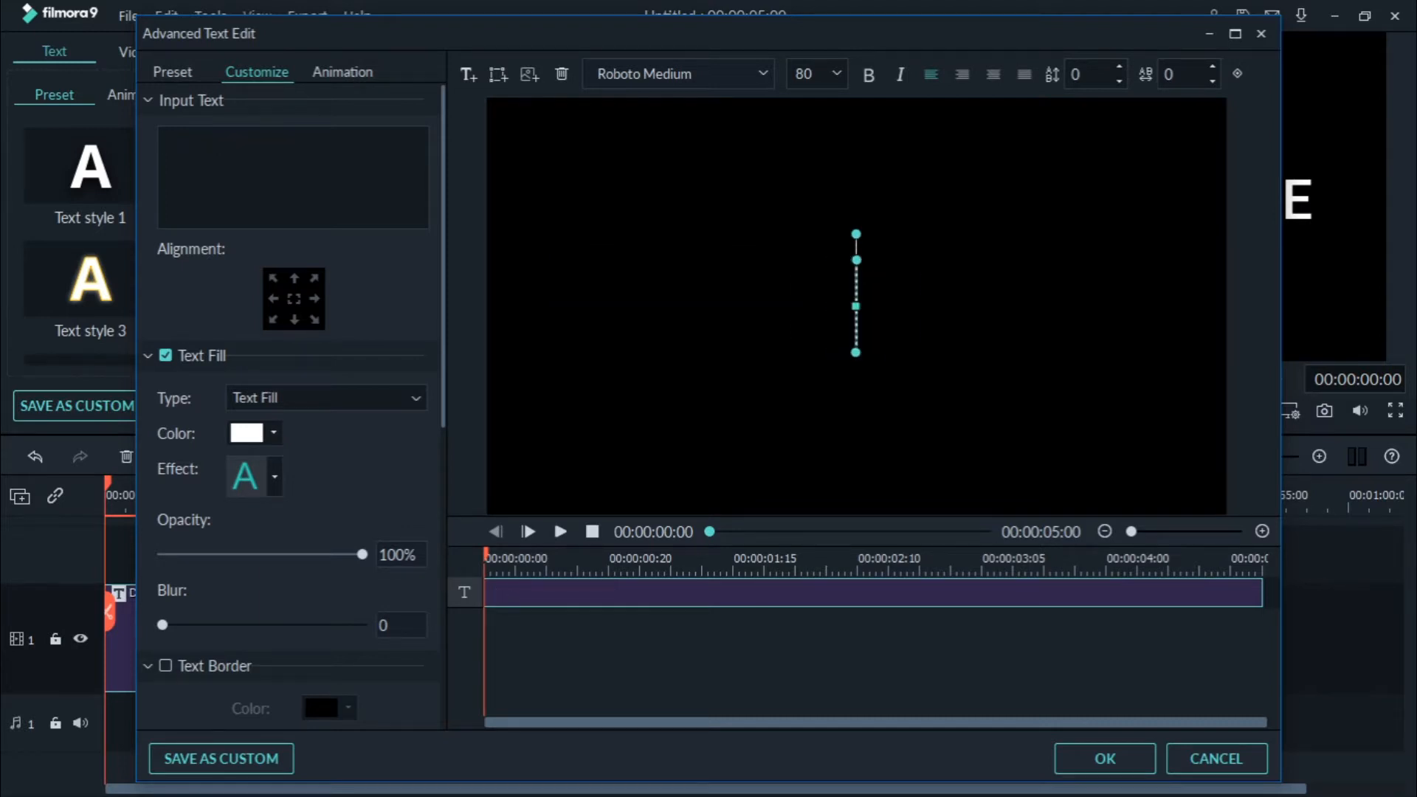
type("DAARE")
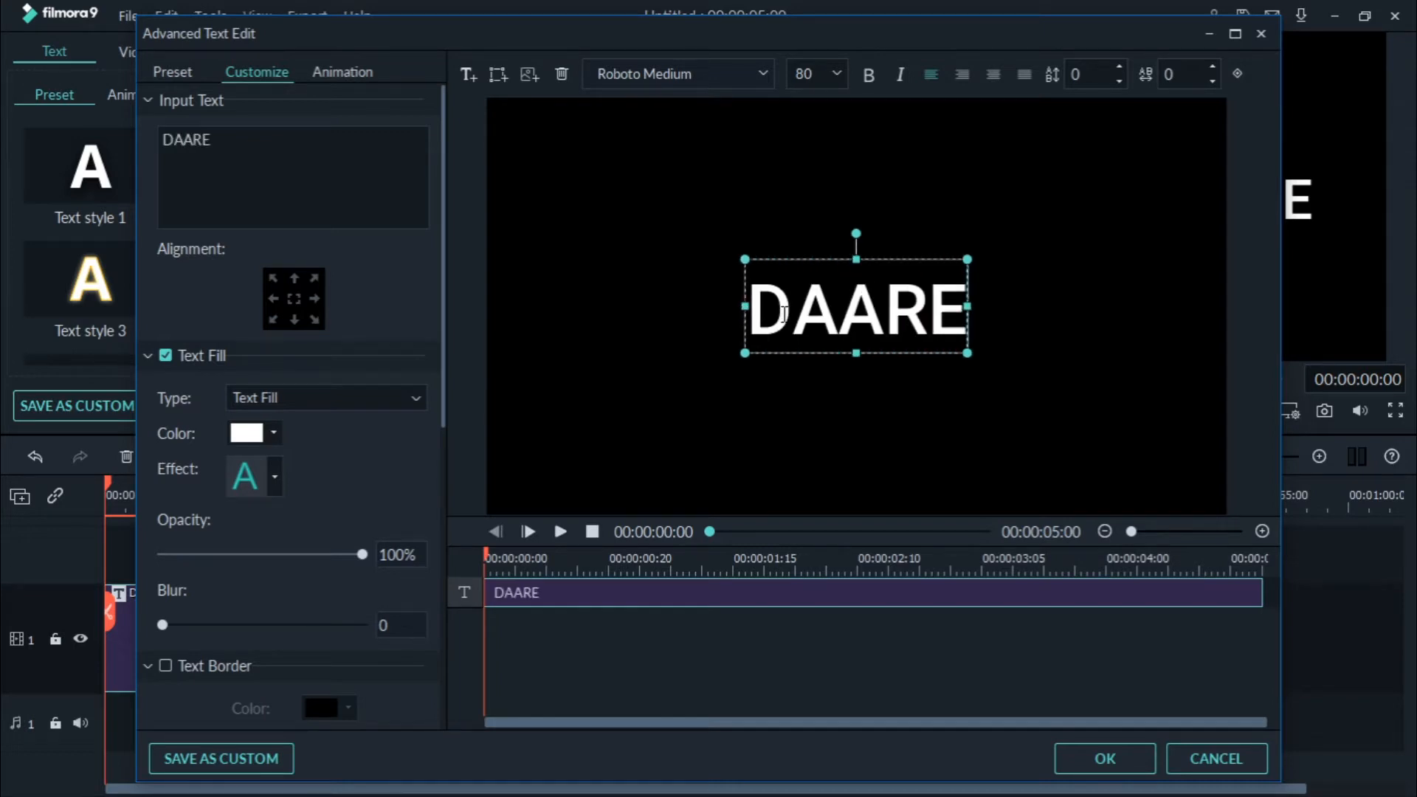
Format the DAARE text in FuturaPT-Bold at size 200 with a character spacing of 5.
double_click(709, 79)
triple_click(709, 79)
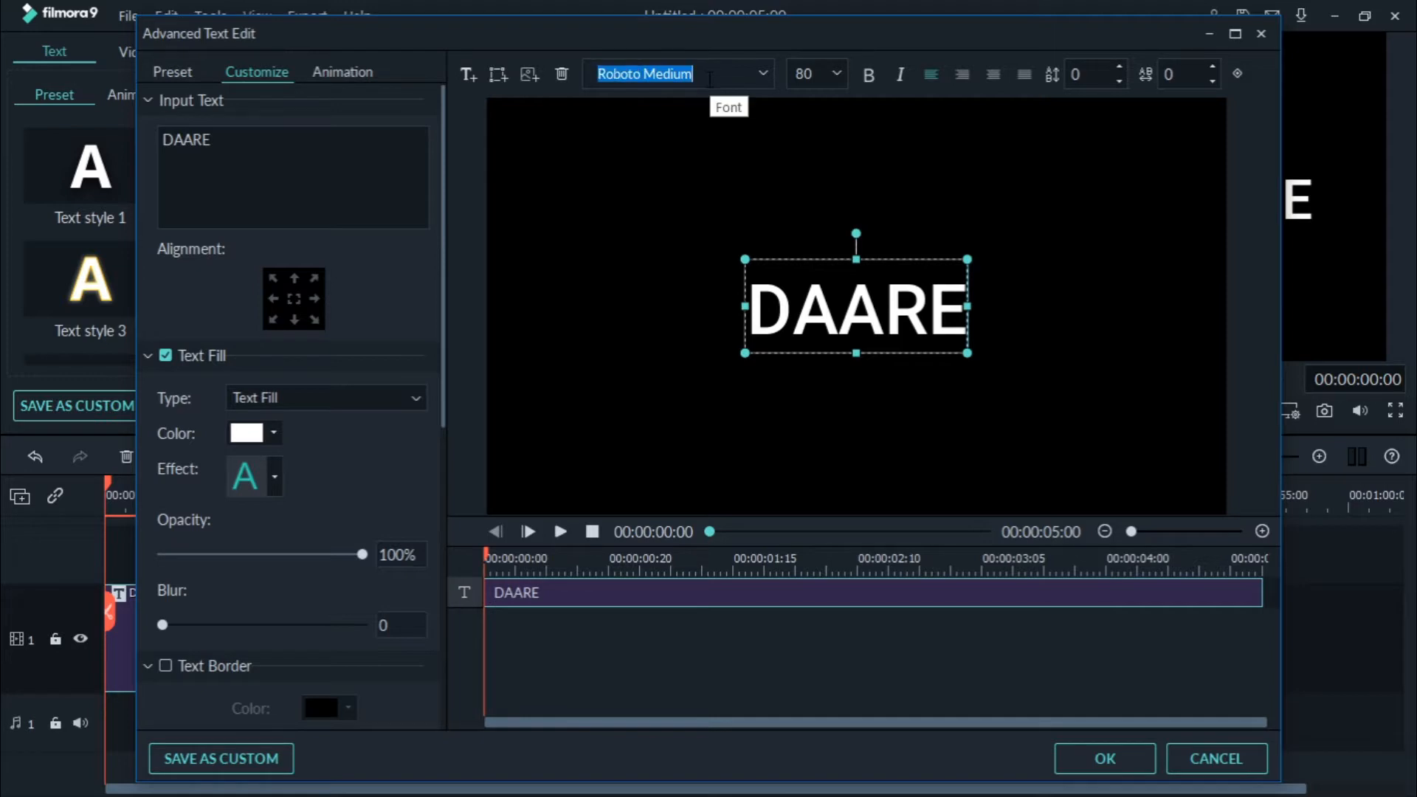
type("FUTUraPT-Bold")
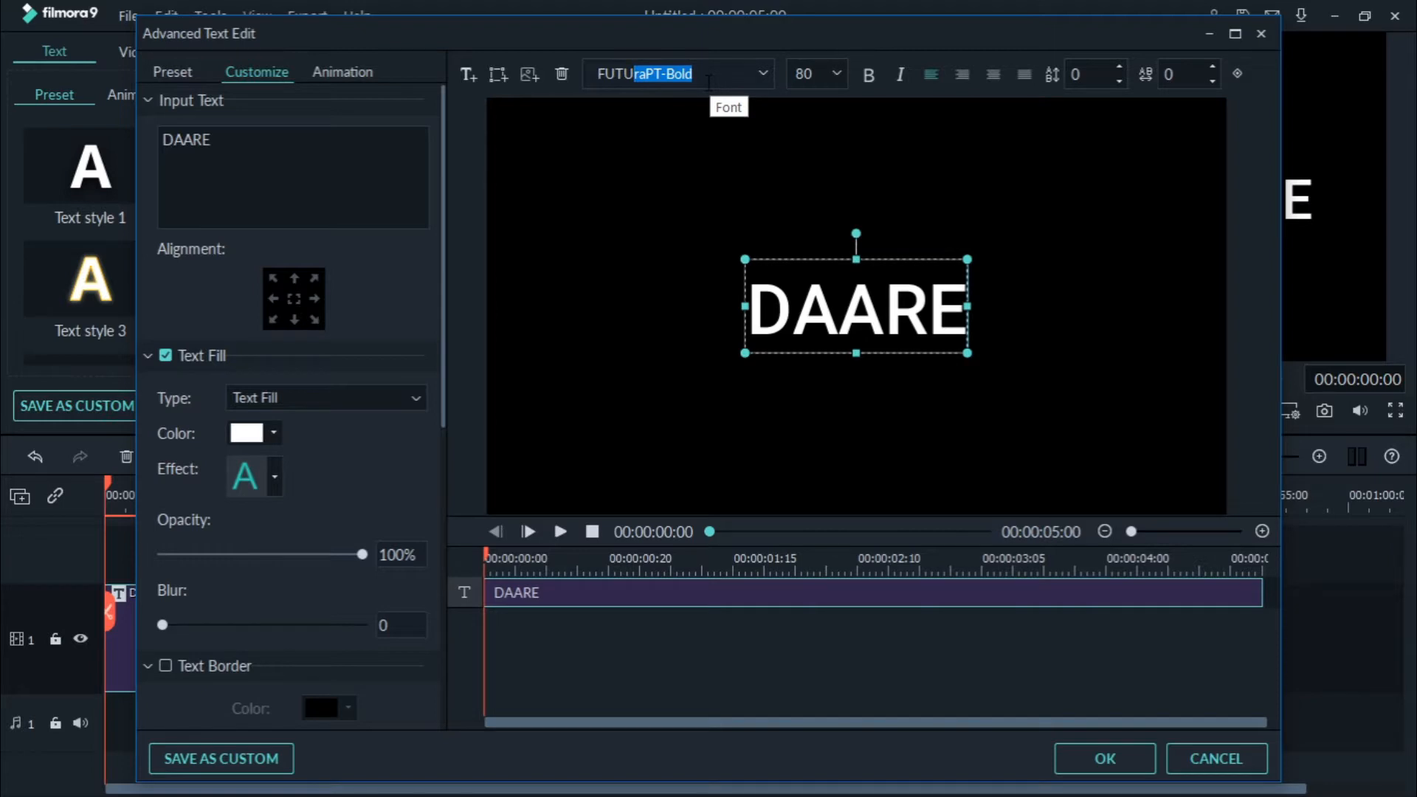
key("Return")
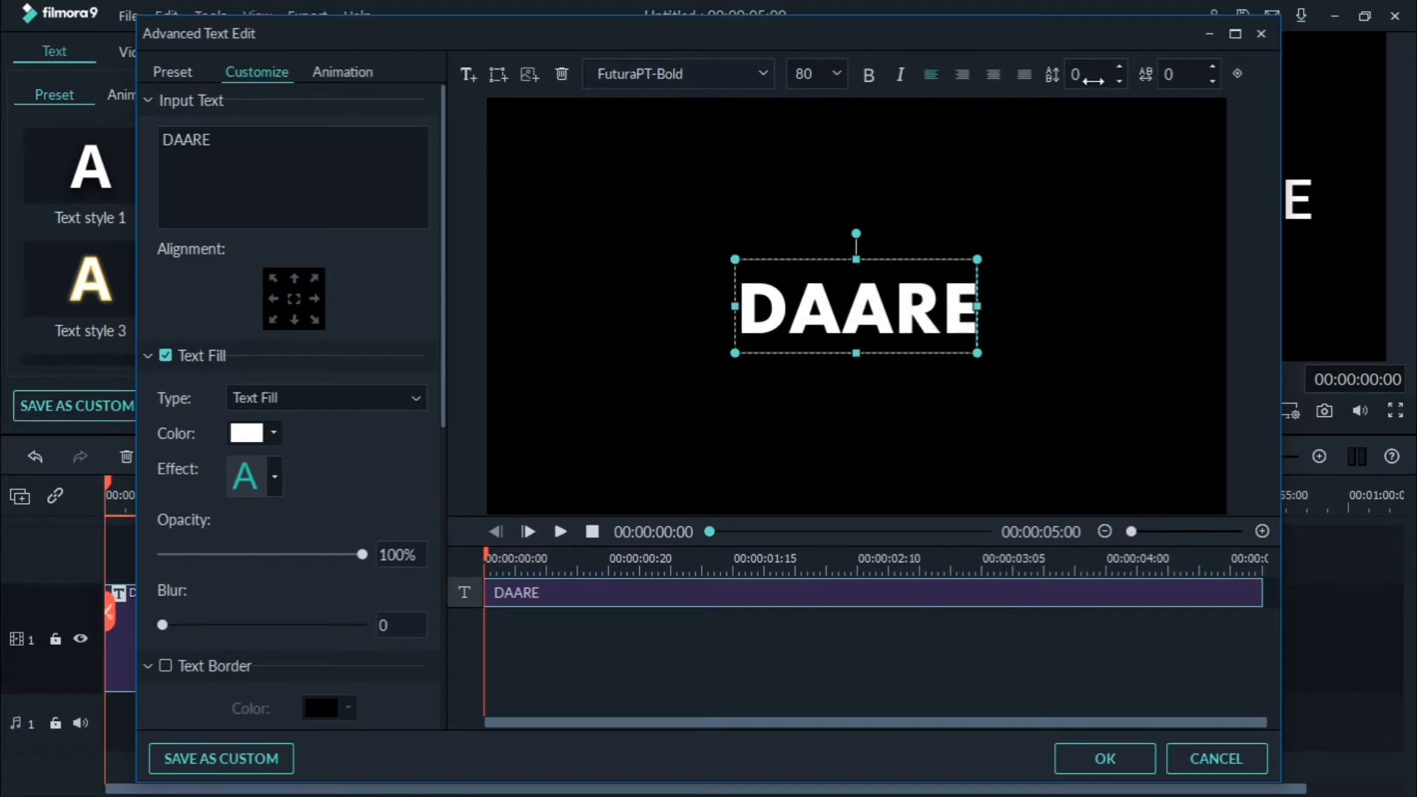
left_click_drag(1160, 75, 1165, 75)
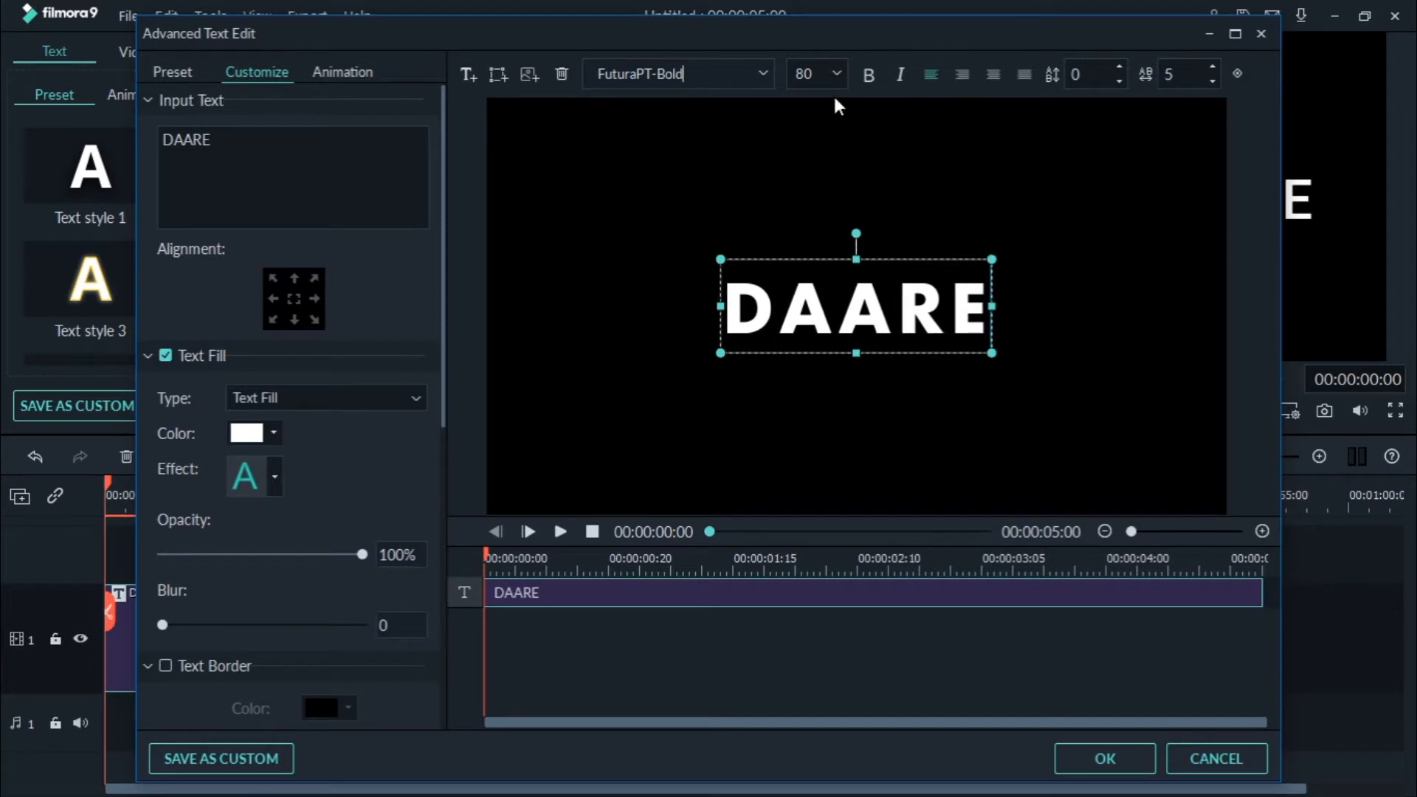
double_click(817, 73)
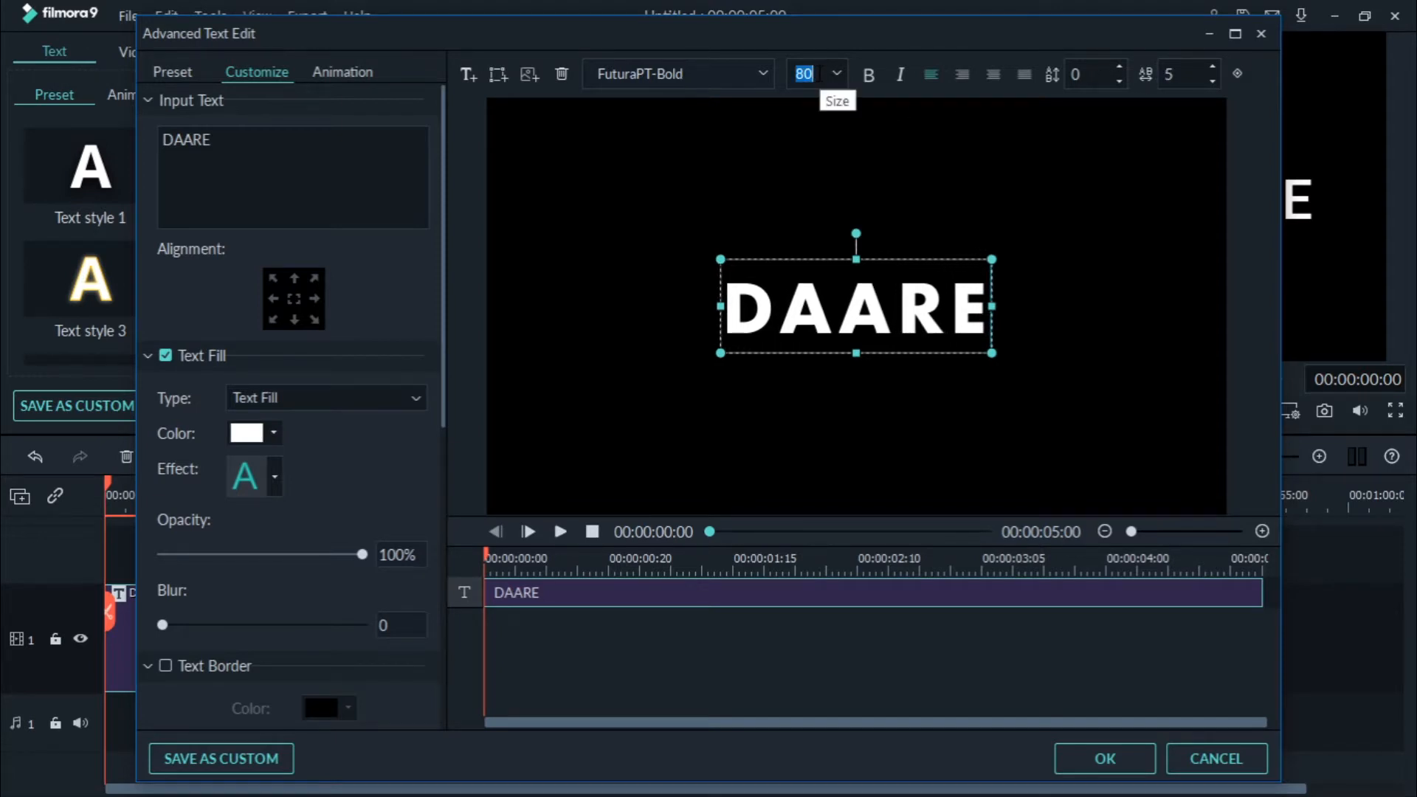
type("200")
key("Return")
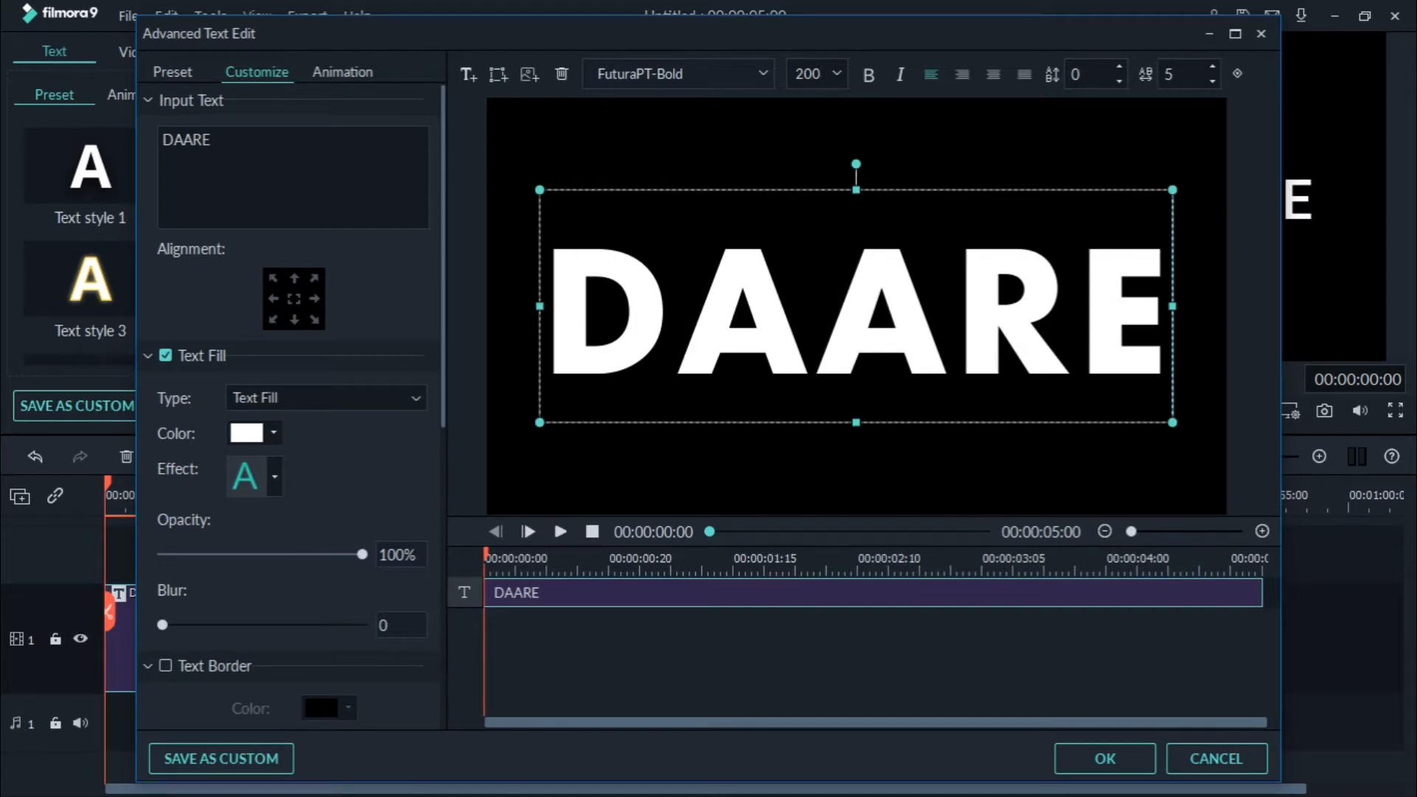
Set the DAARE title to No Animation and apply the text edits.
left_click(326, 70)
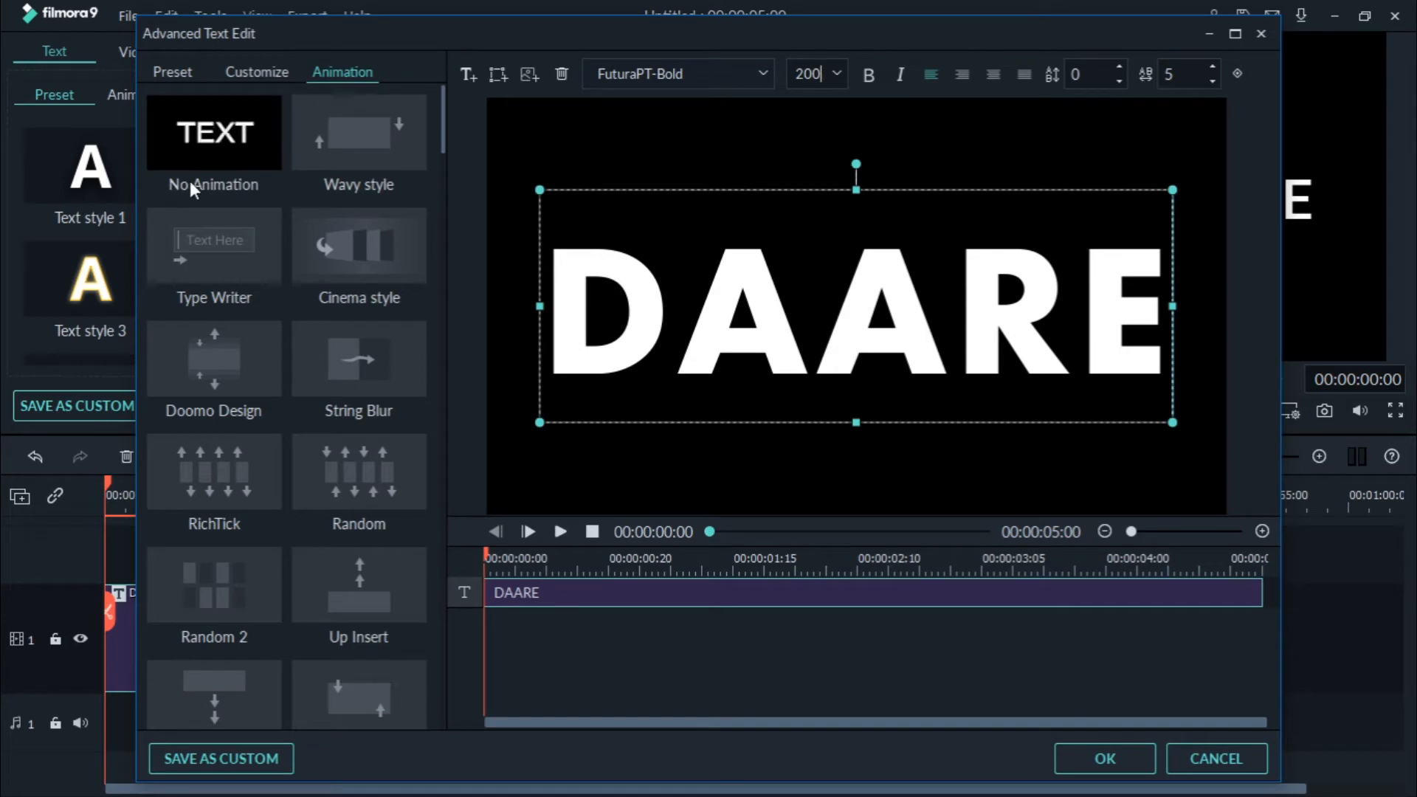
left_click(218, 136)
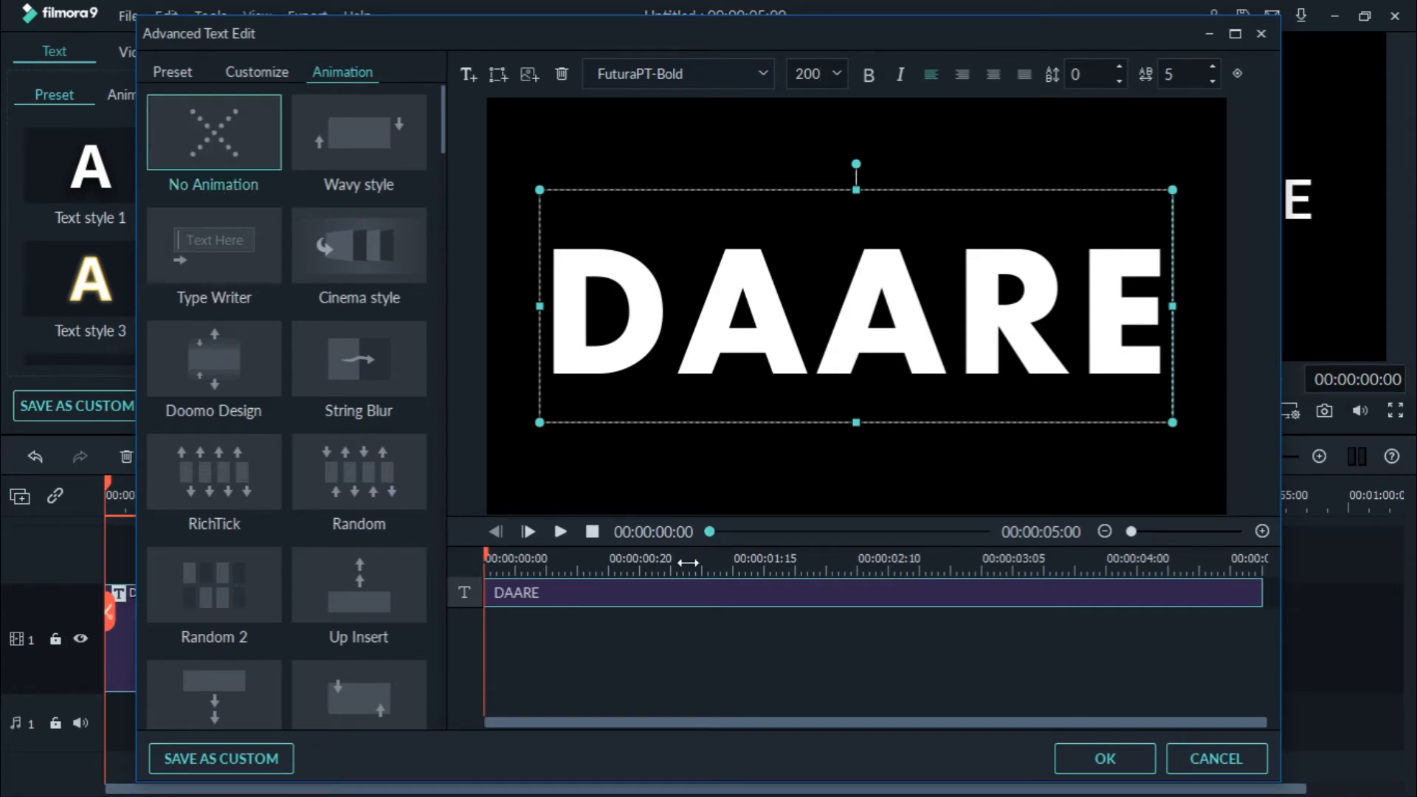
left_click(1100, 756)
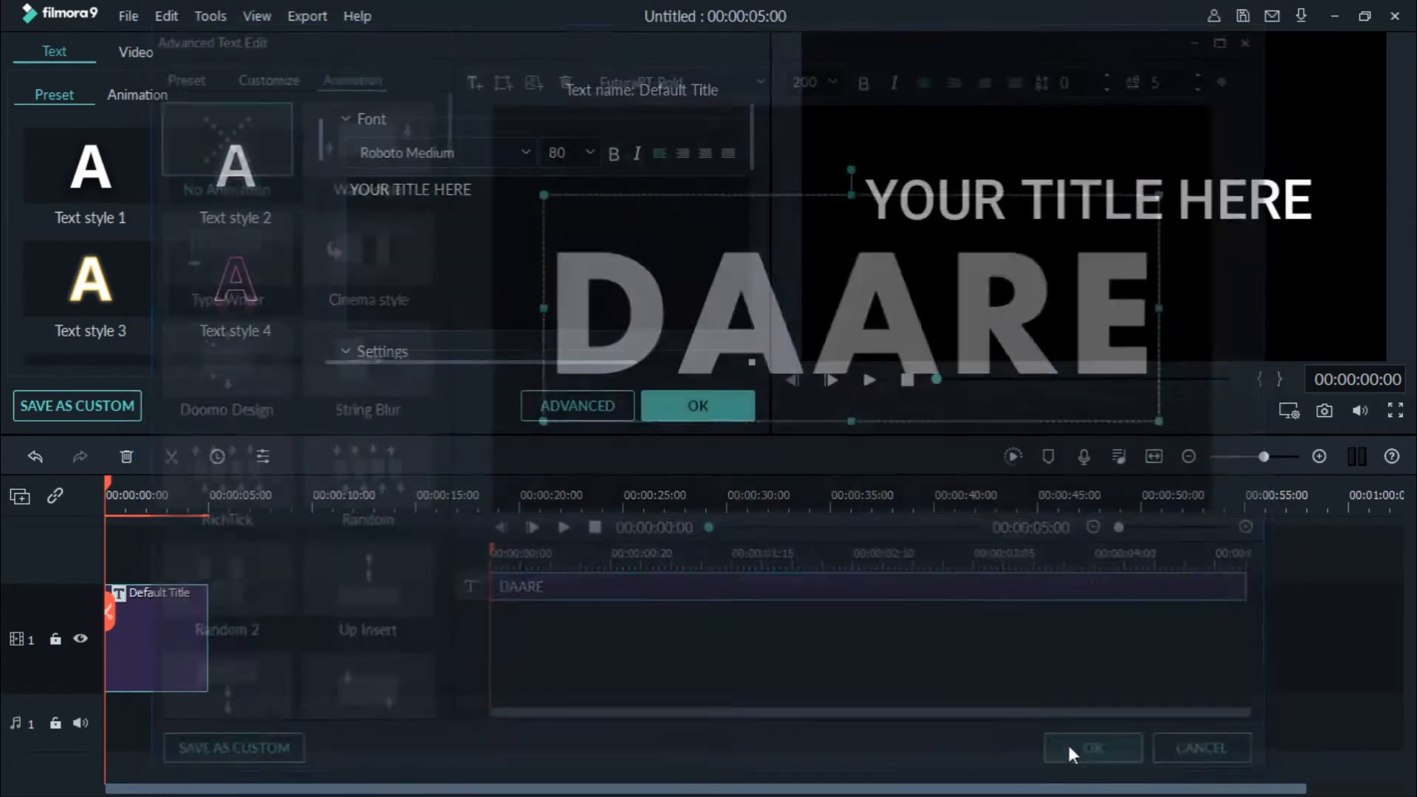
left_click(696, 406)
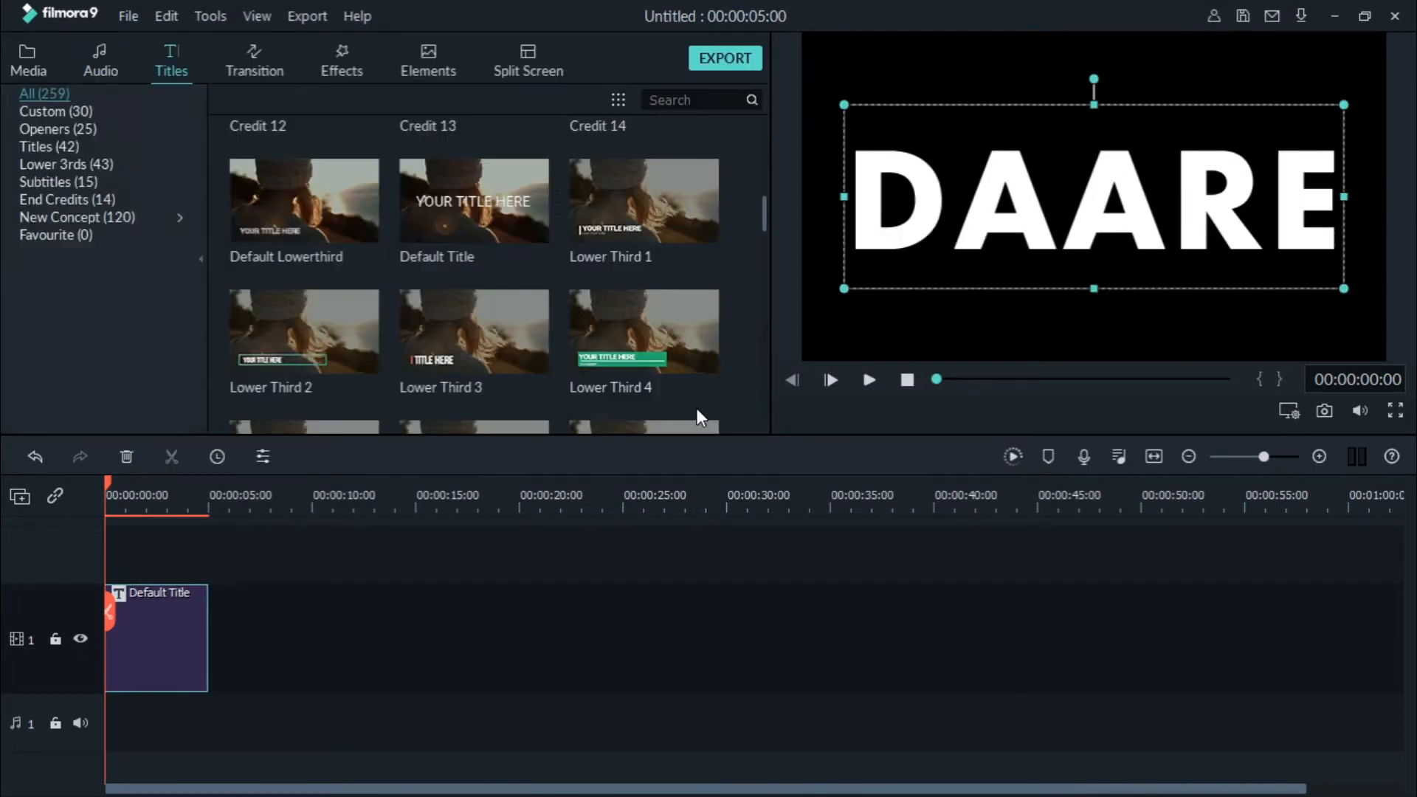
Trim the end of the title clip so it lasts 3 seconds.
left_click(1155, 457)
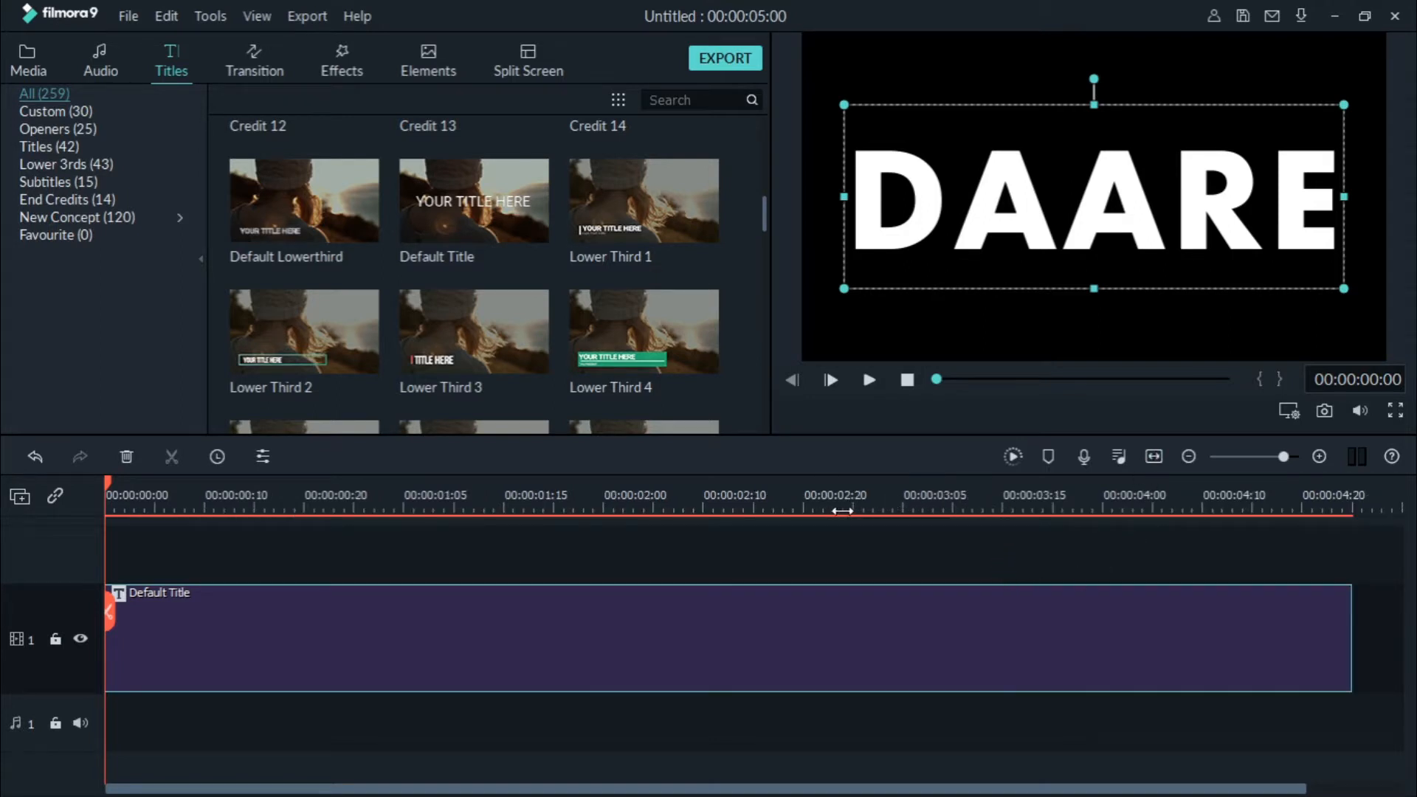
left_click(902, 490)
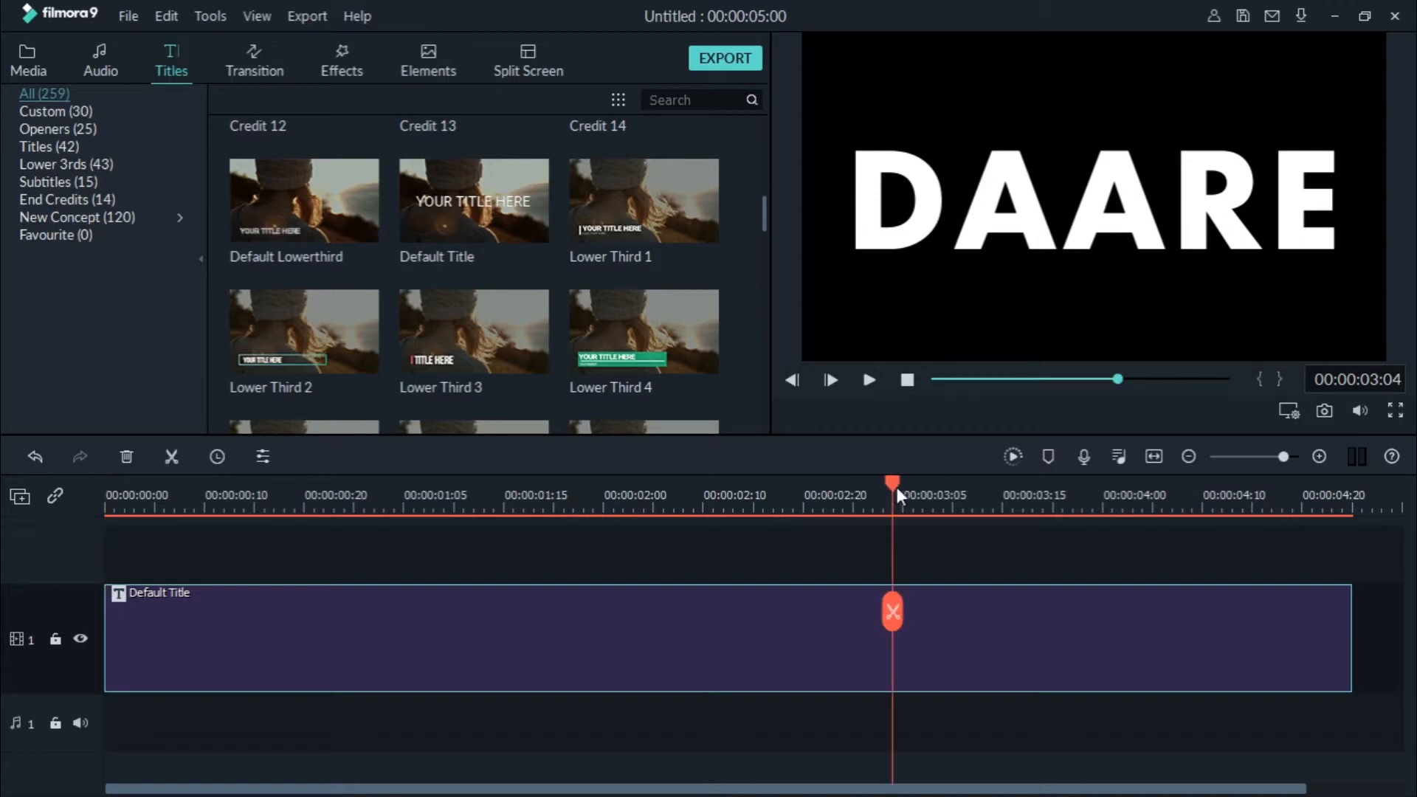
left_click_drag(897, 488, 905, 493)
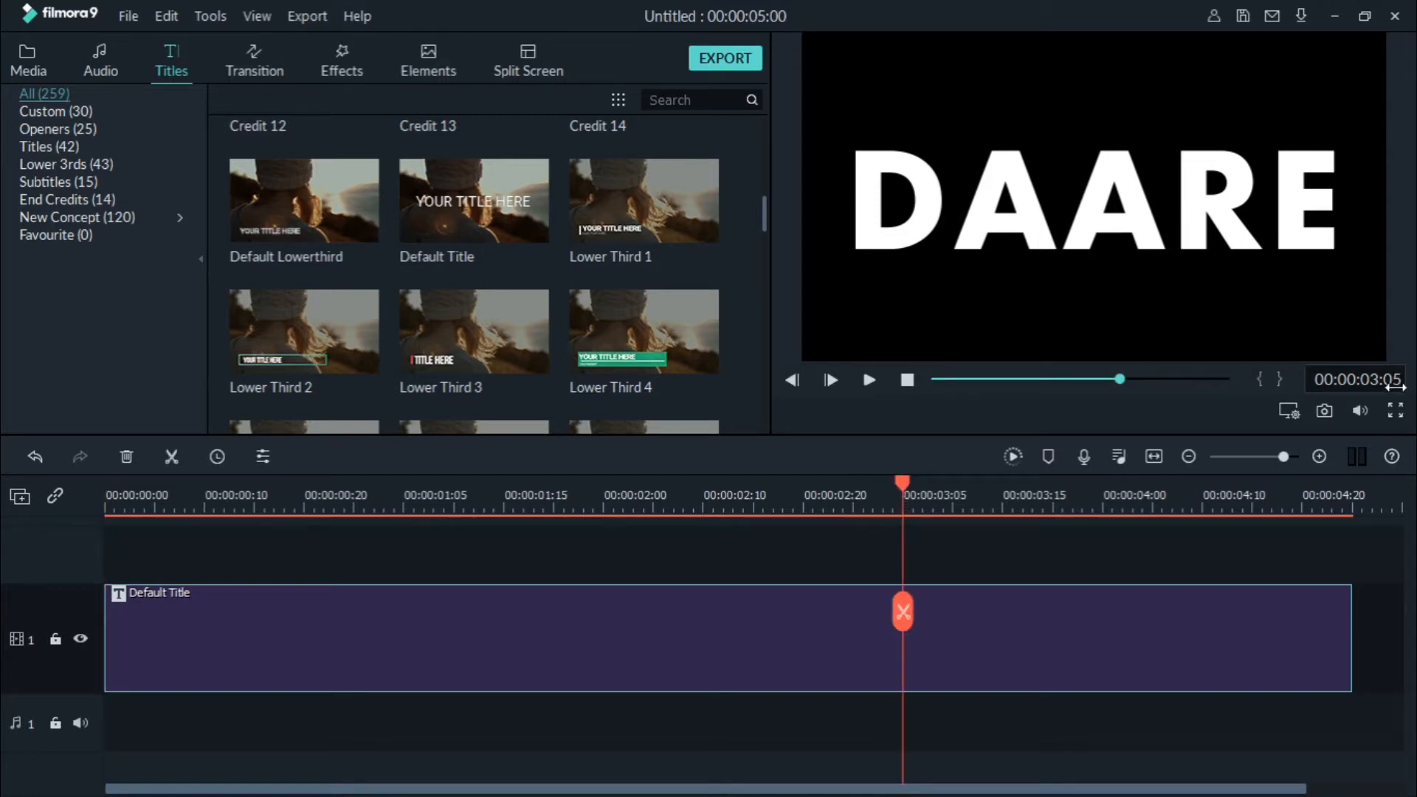
left_click_drag(904, 477, 862, 494)
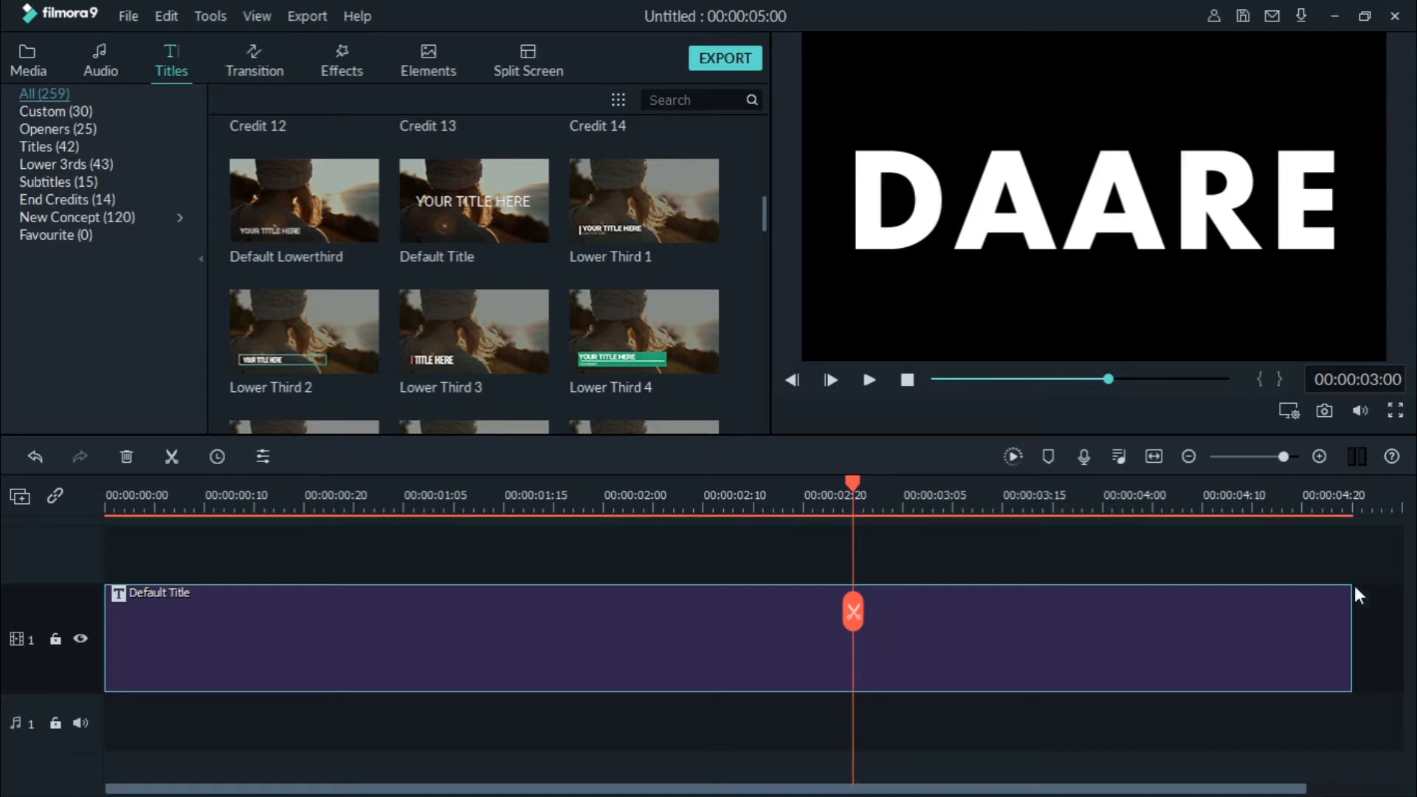
left_click_drag(1354, 649, 856, 668)
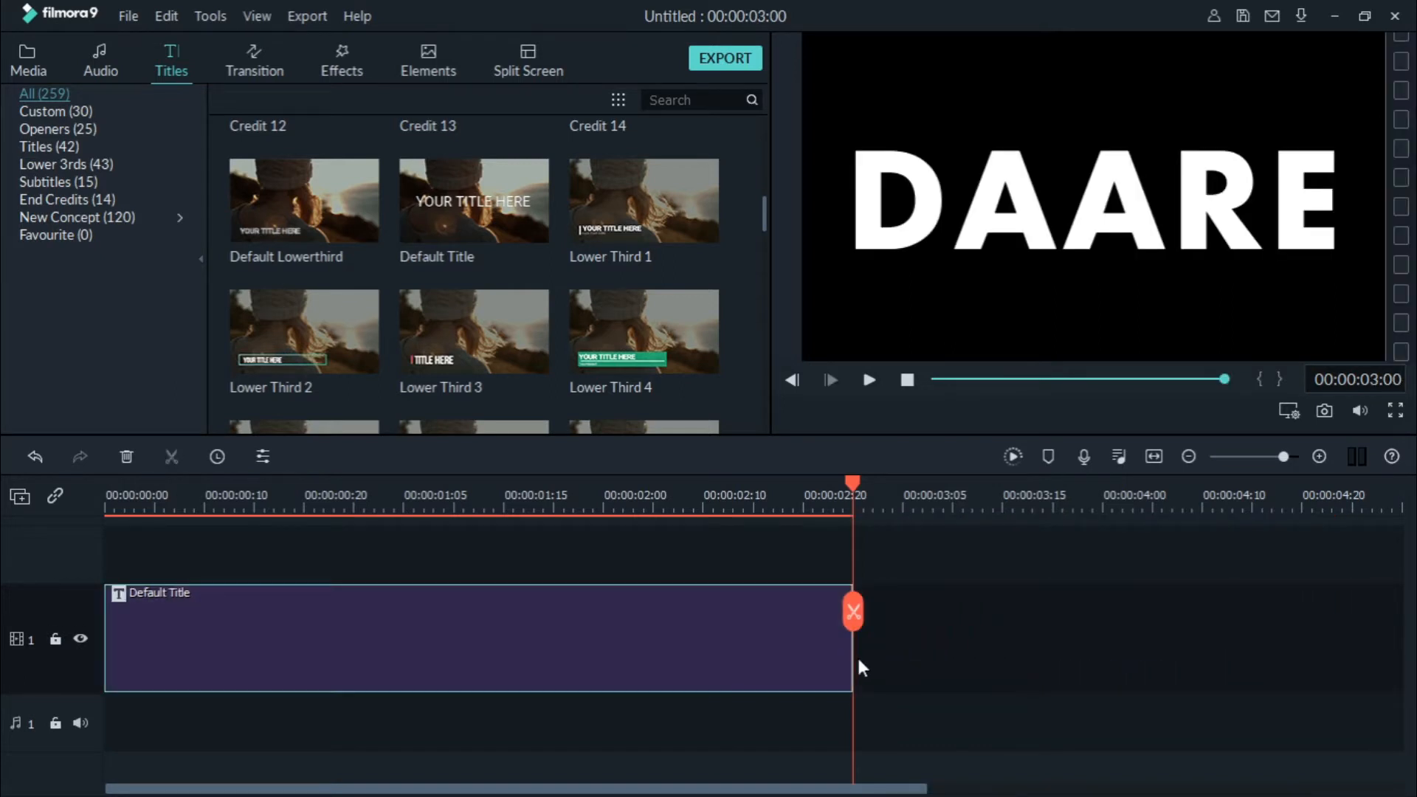
left_click(1156, 457)
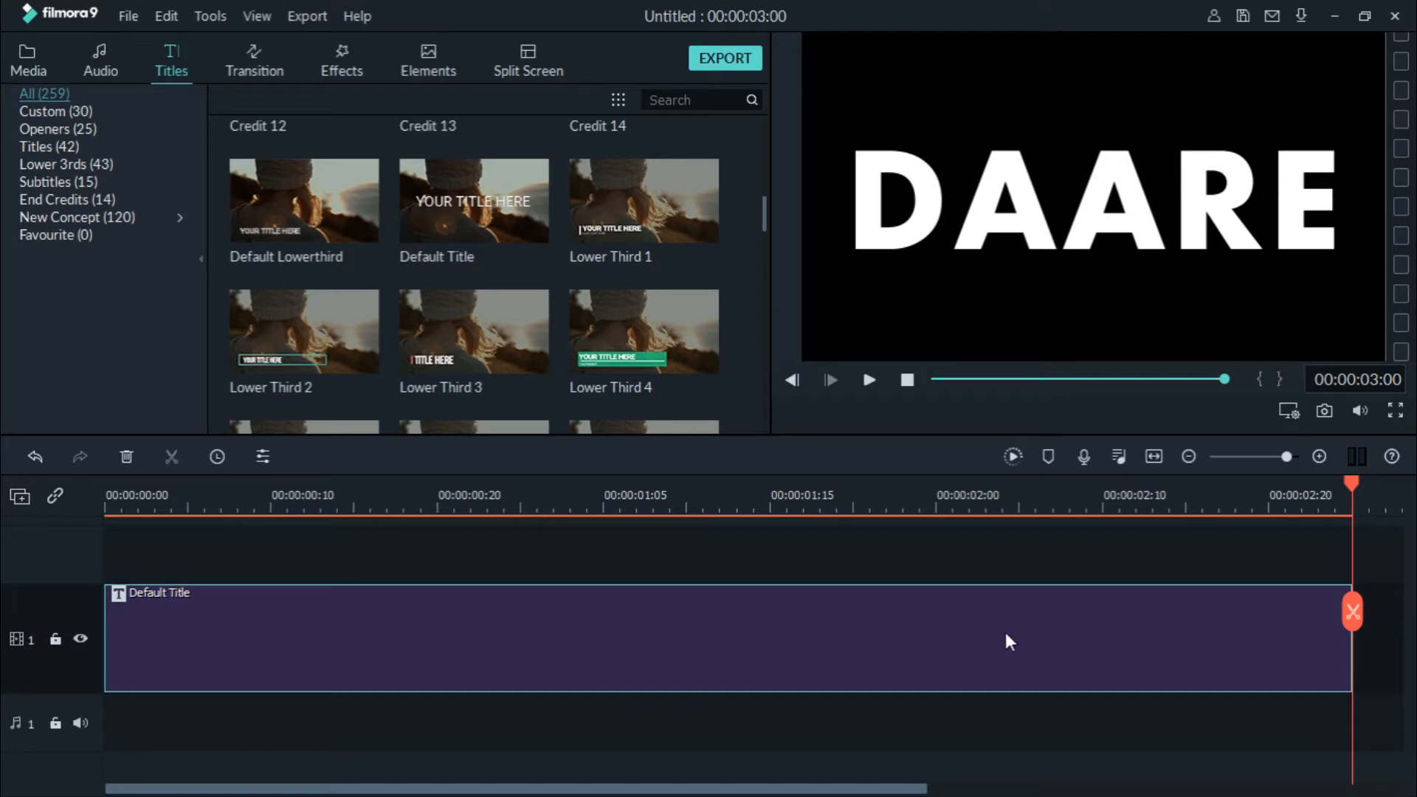
Duplicate the title clip onto video track 2, keeping video track 1 locked.
right_click(544, 636)
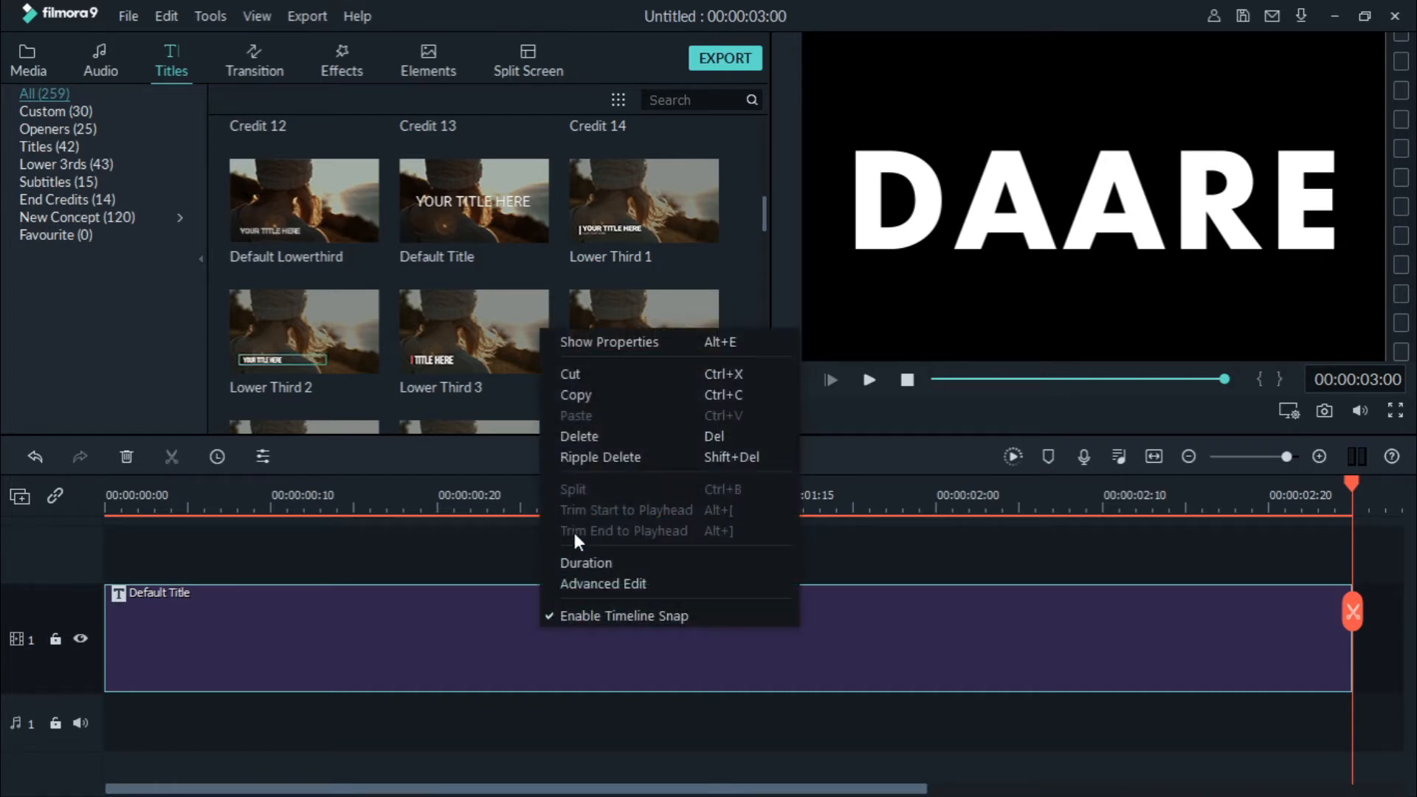
left_click(588, 396)
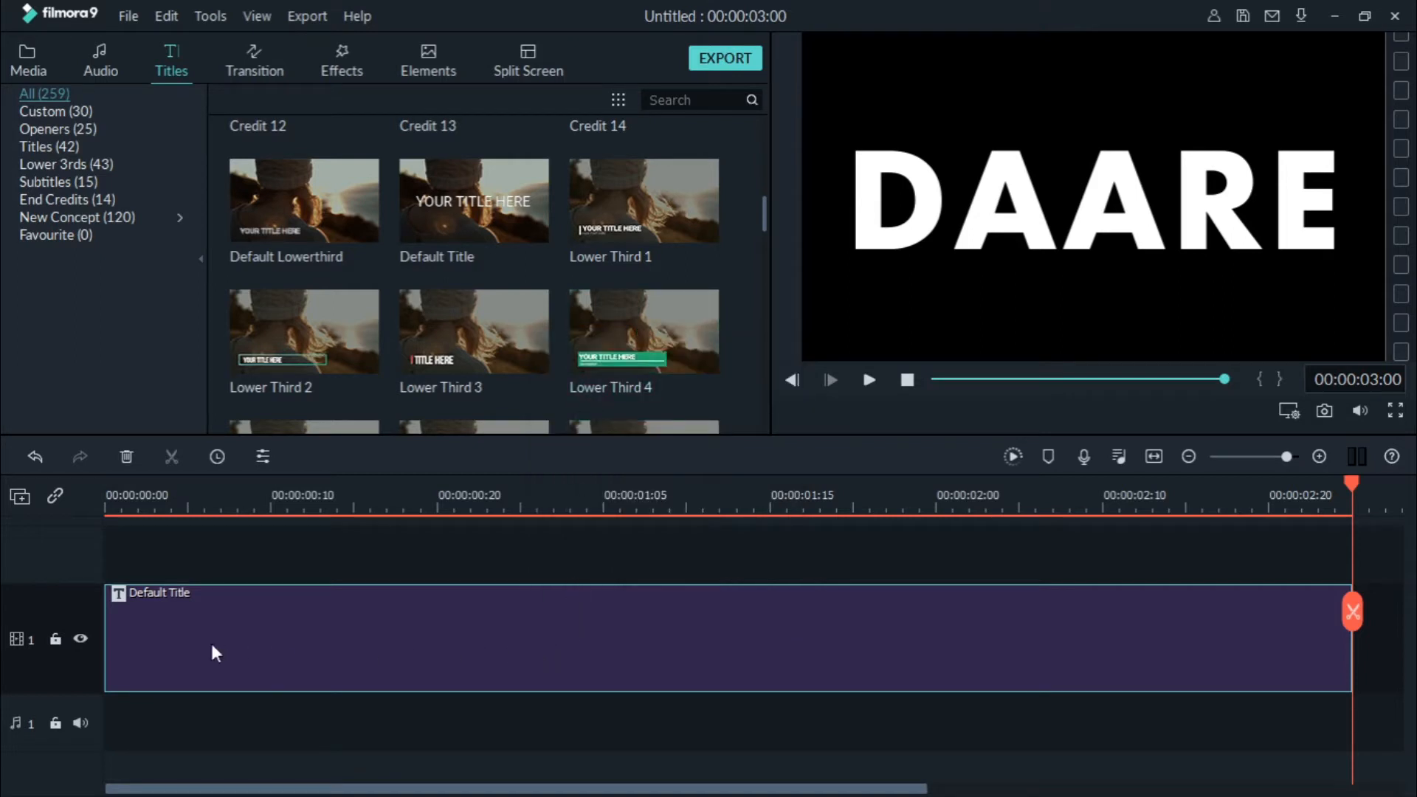
left_click(56, 639)
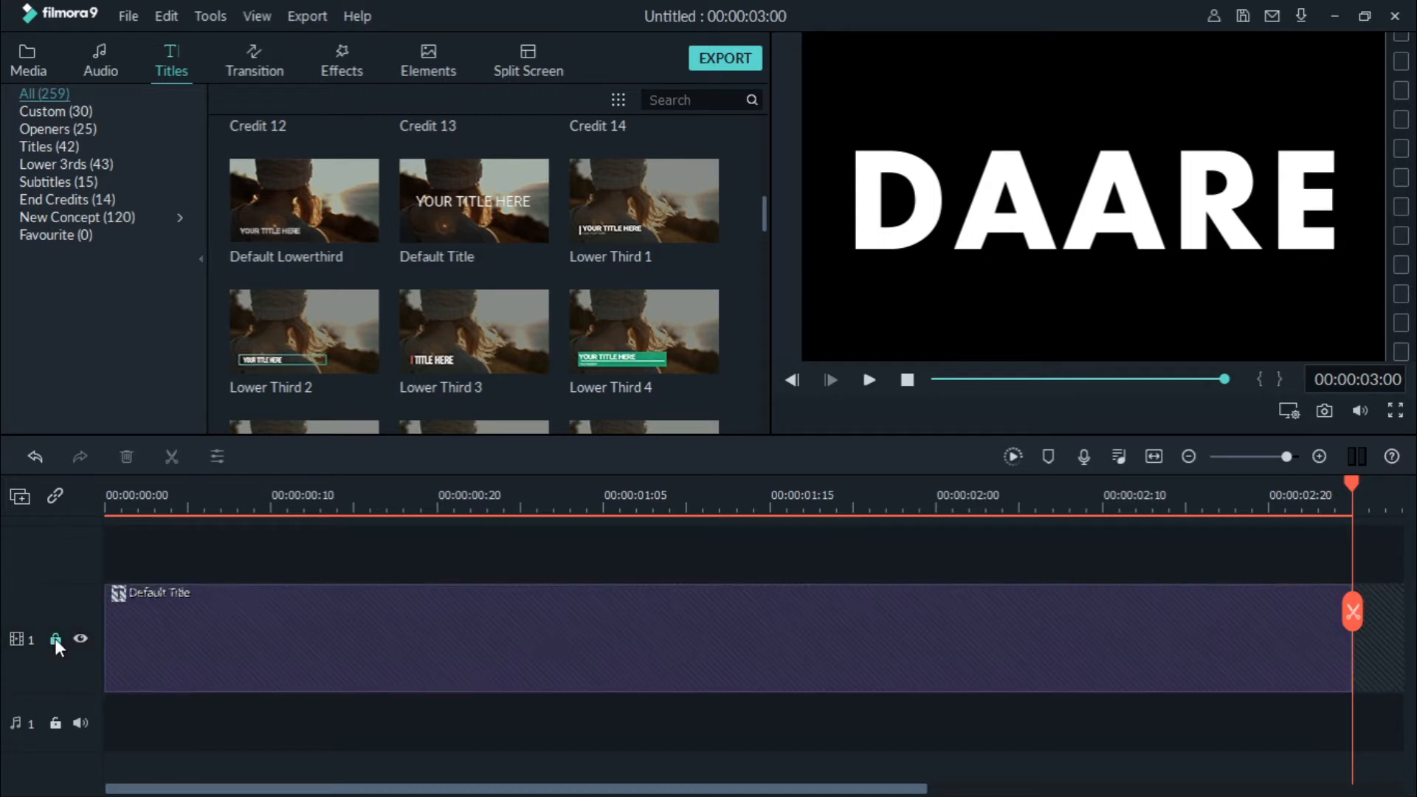
right_click(146, 555)
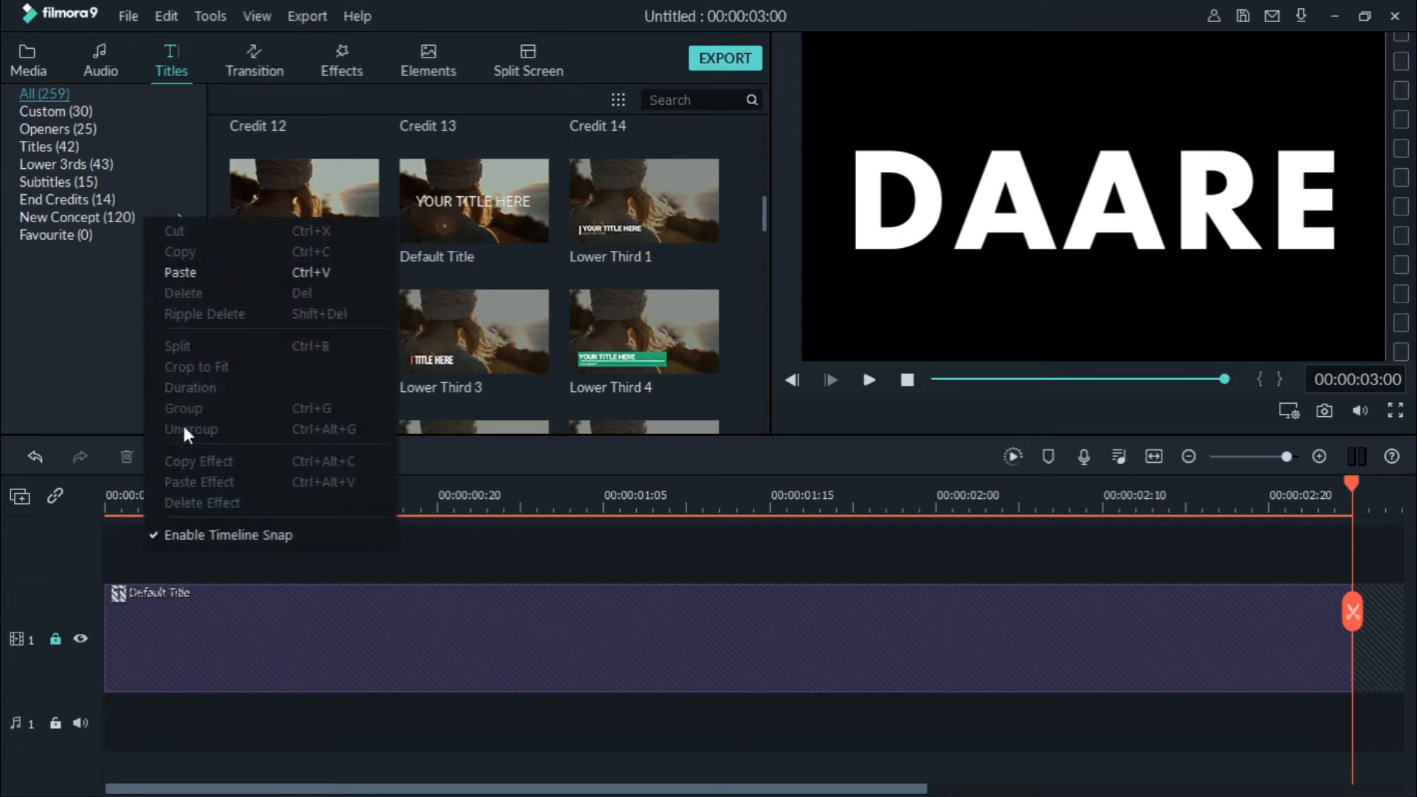
left_click(191, 273)
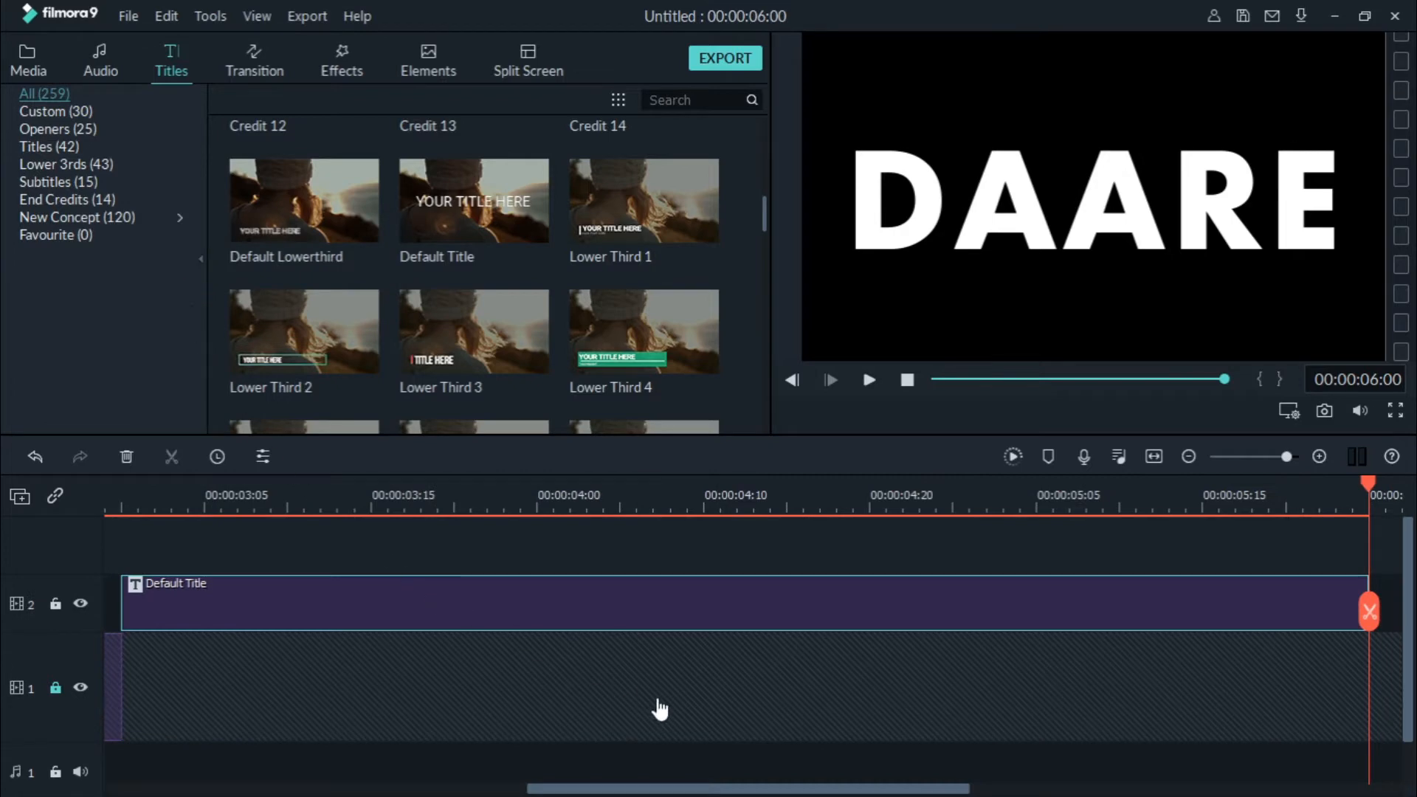
left_click_drag(649, 788, 578, 788)
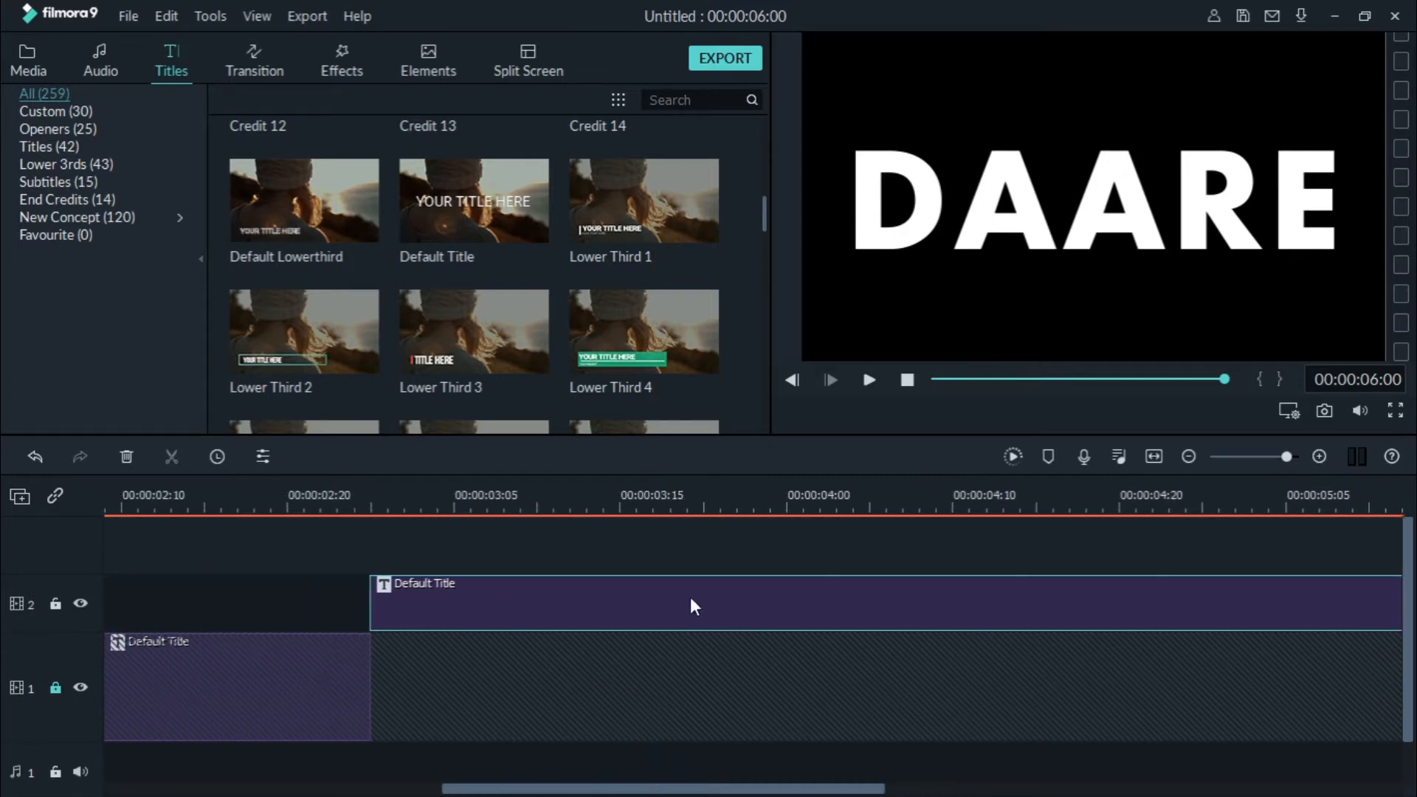
Move the duplicated title on video track 2 to the start of the timeline and unlock video track 1.
left_click_drag(750, 617, 7, 598)
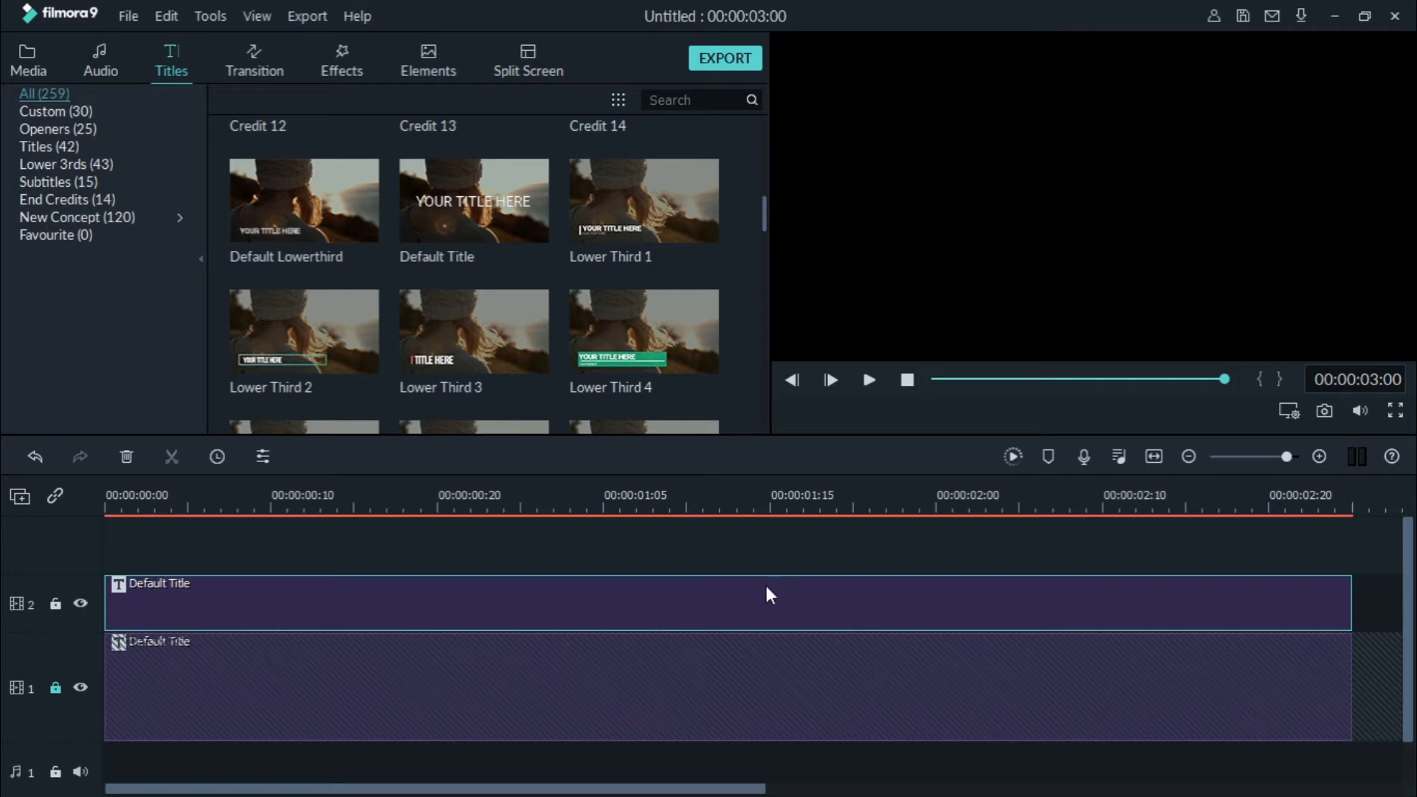
left_click(56, 689)
Change the text fill color of the DAARE title on video track 1 to black and apply the edits.
left_click(313, 710)
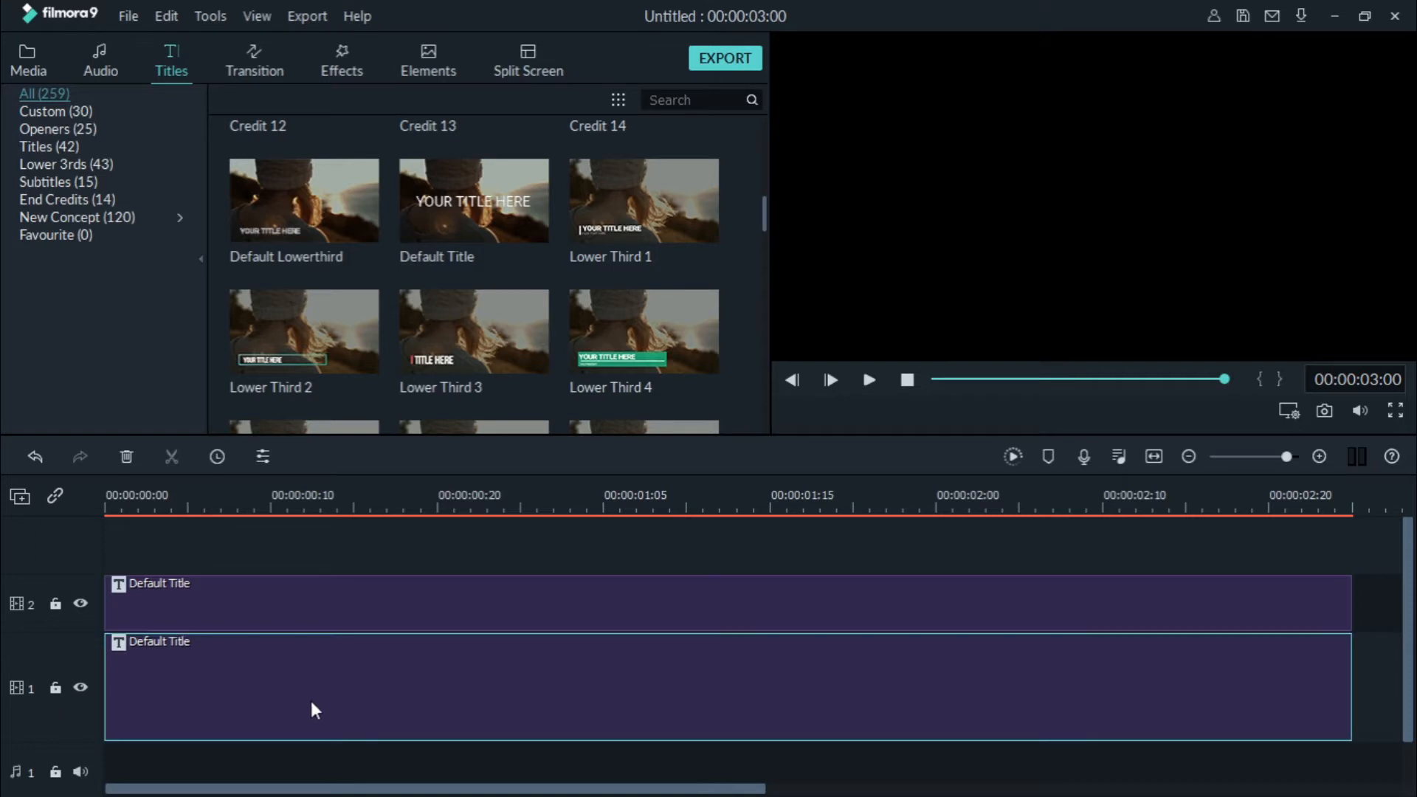
right_click(260, 689)
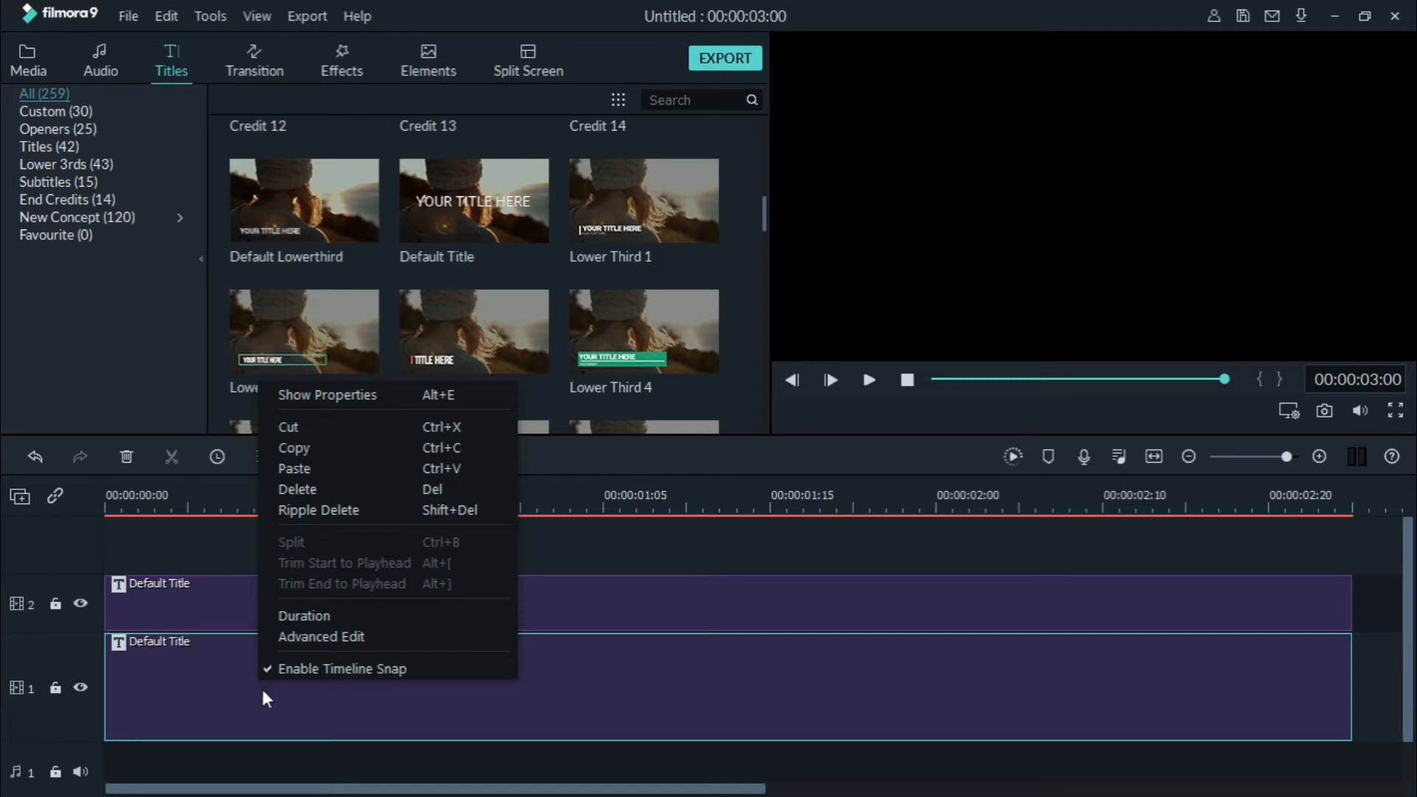
left_click(262, 692)
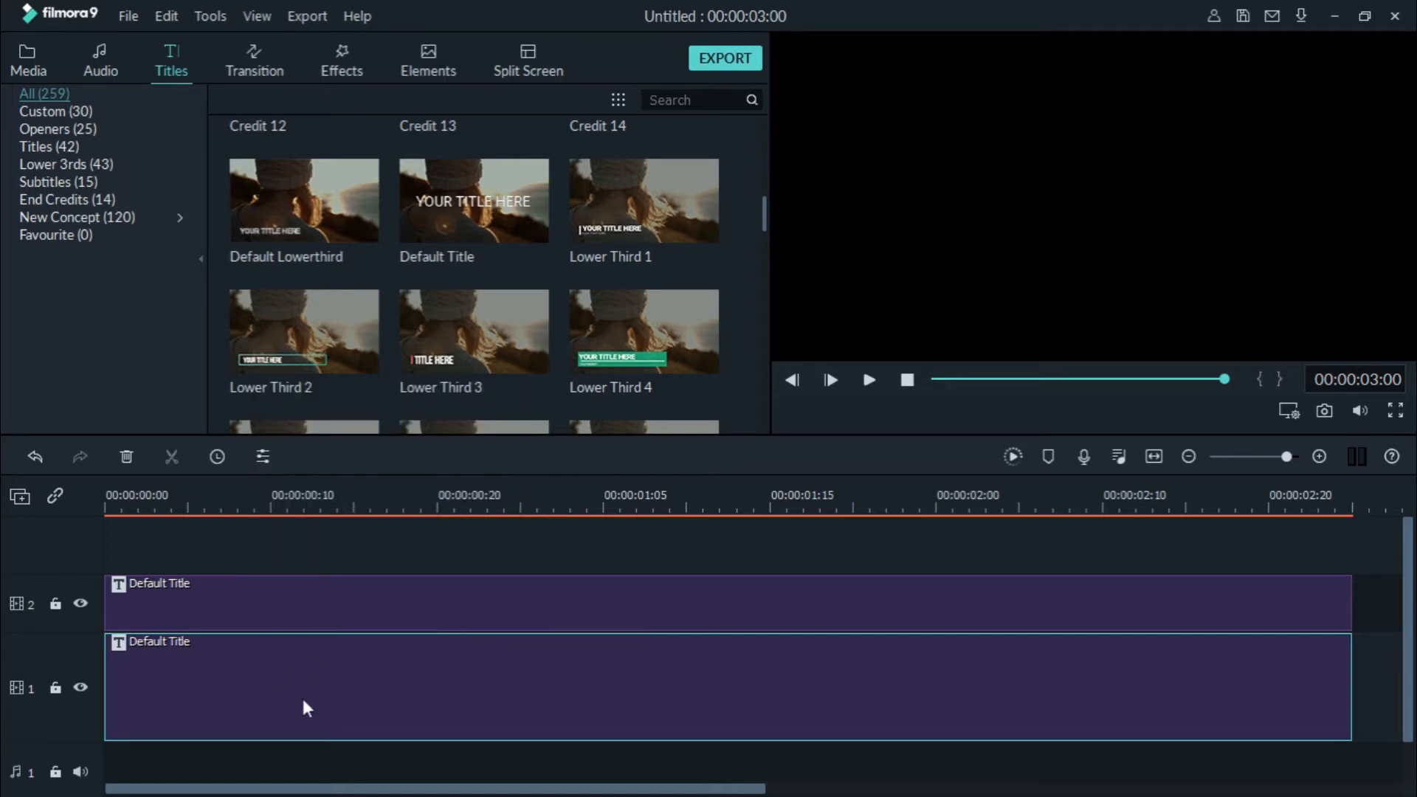
double_click(337, 695)
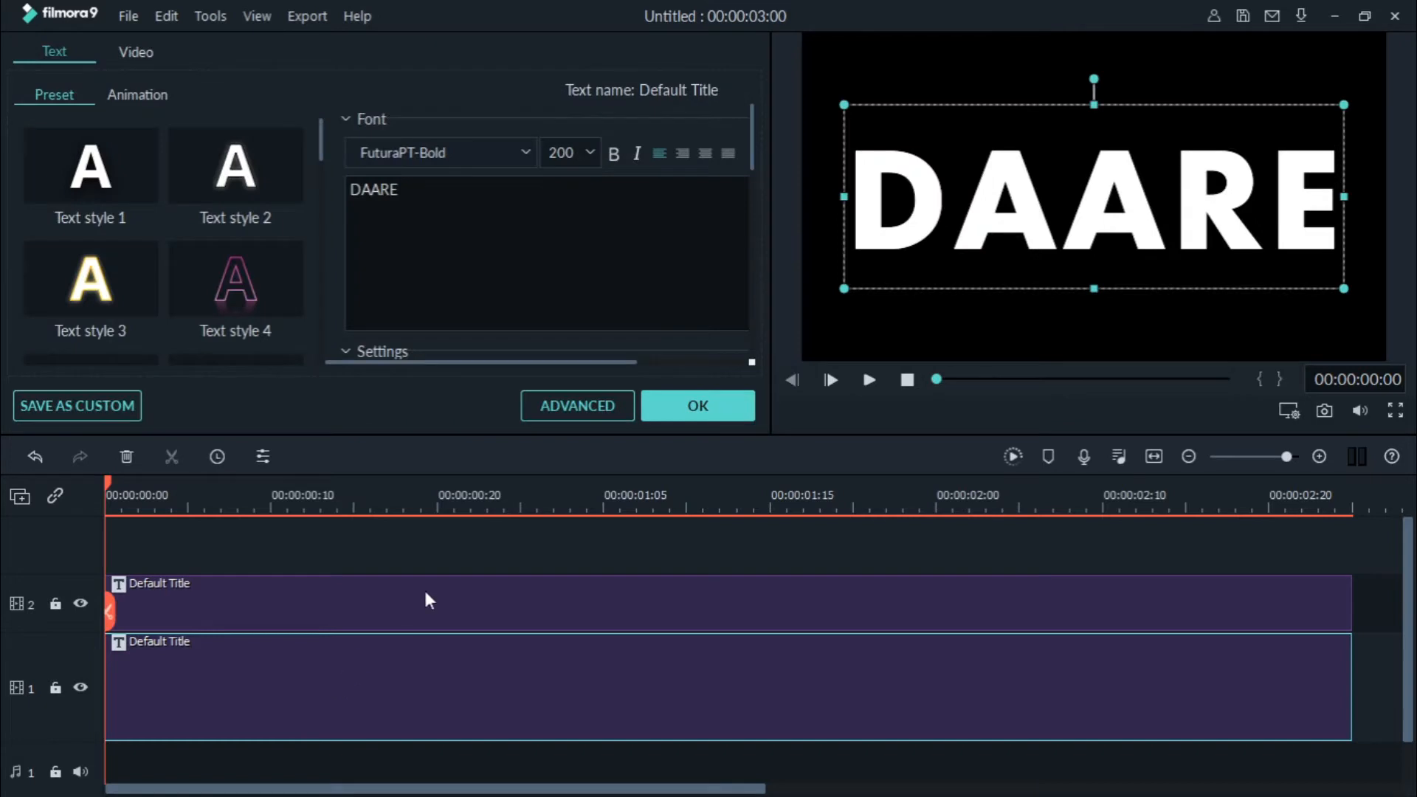
left_click(578, 408)
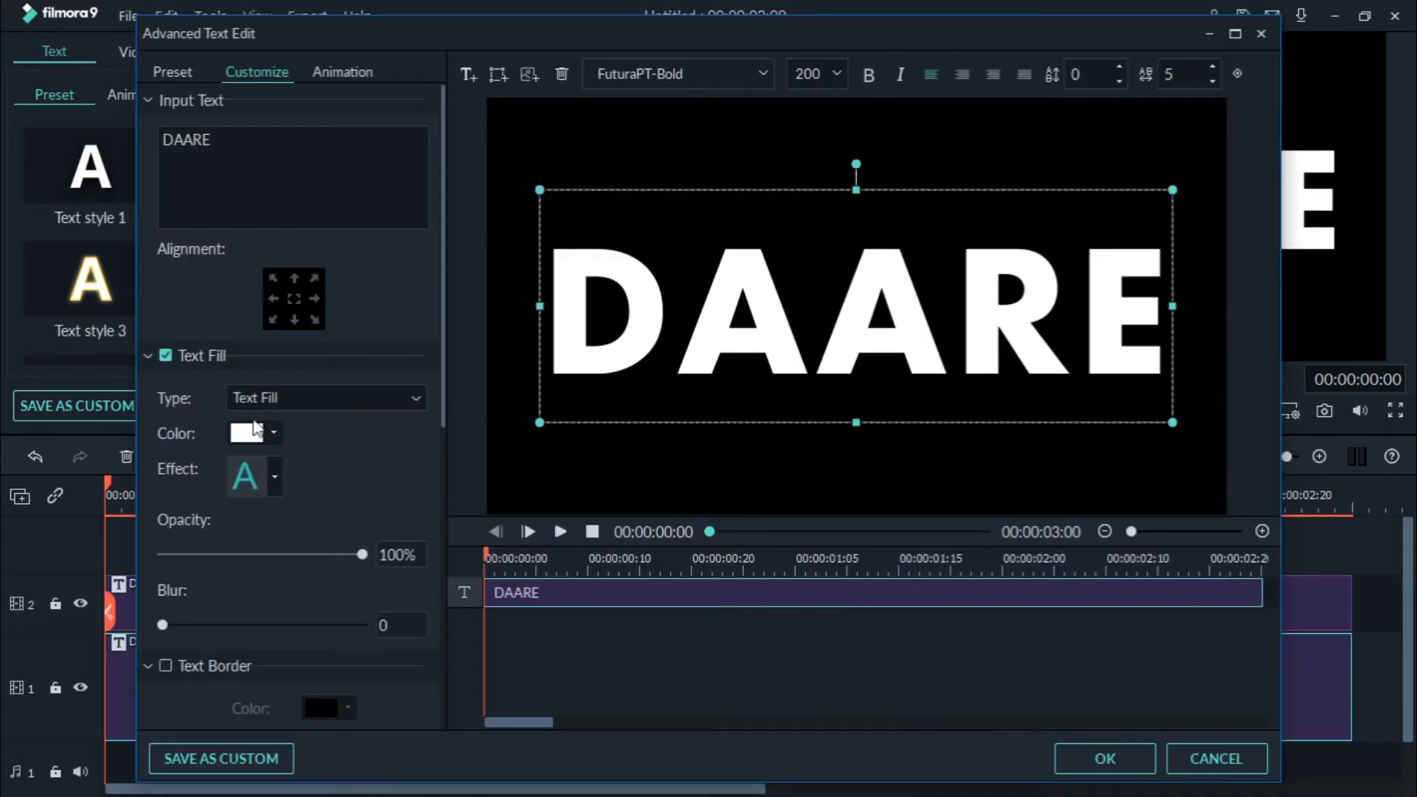
left_click(248, 437)
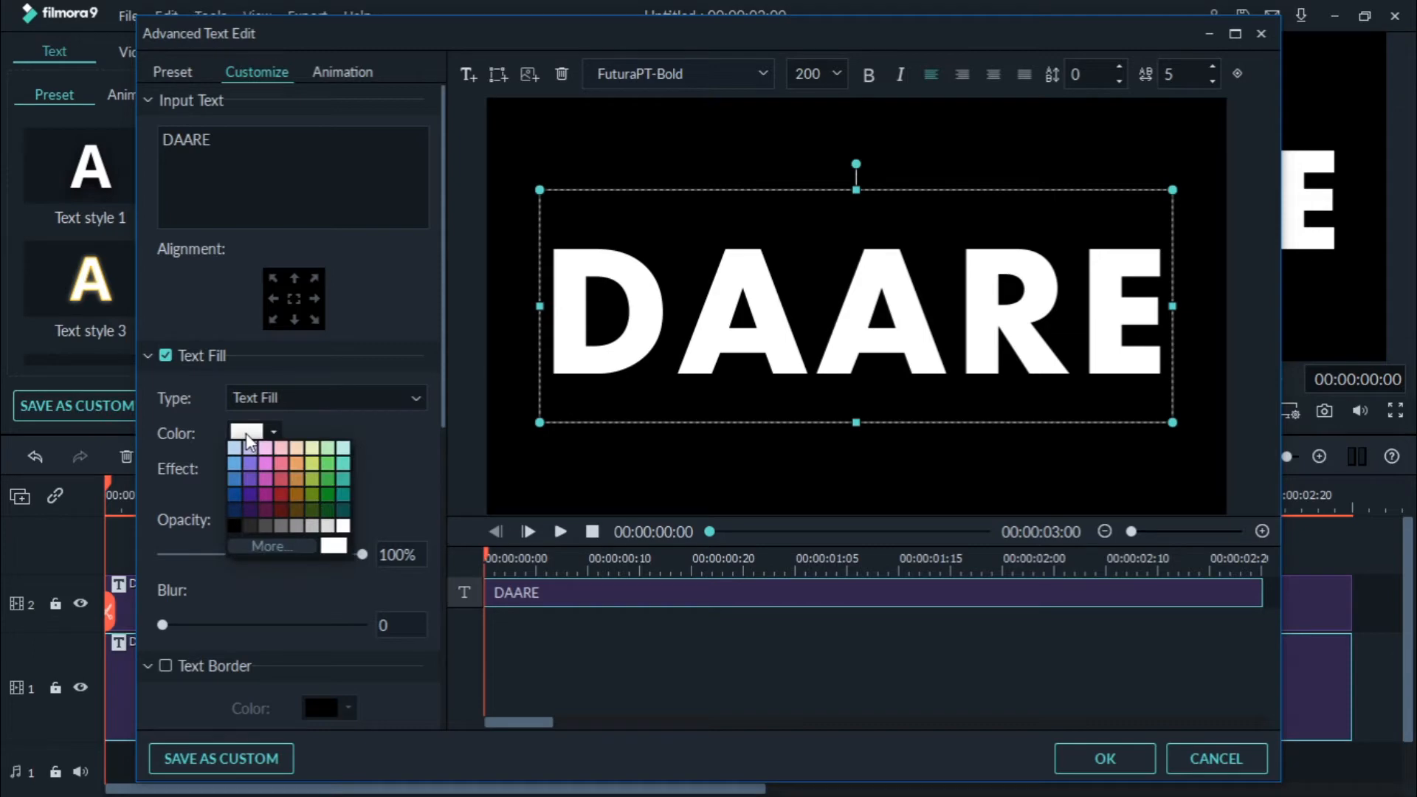
left_click(235, 524)
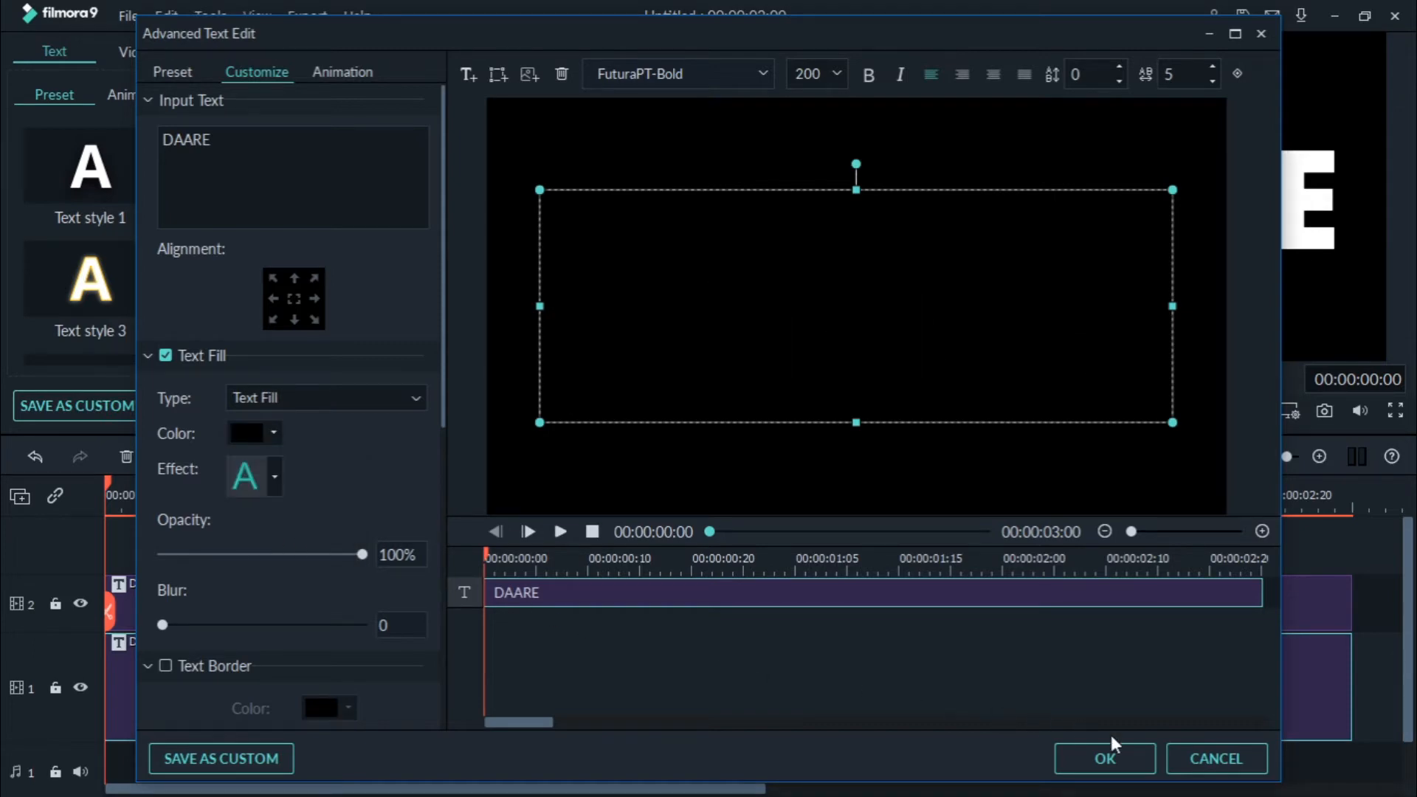
left_click(1114, 755)
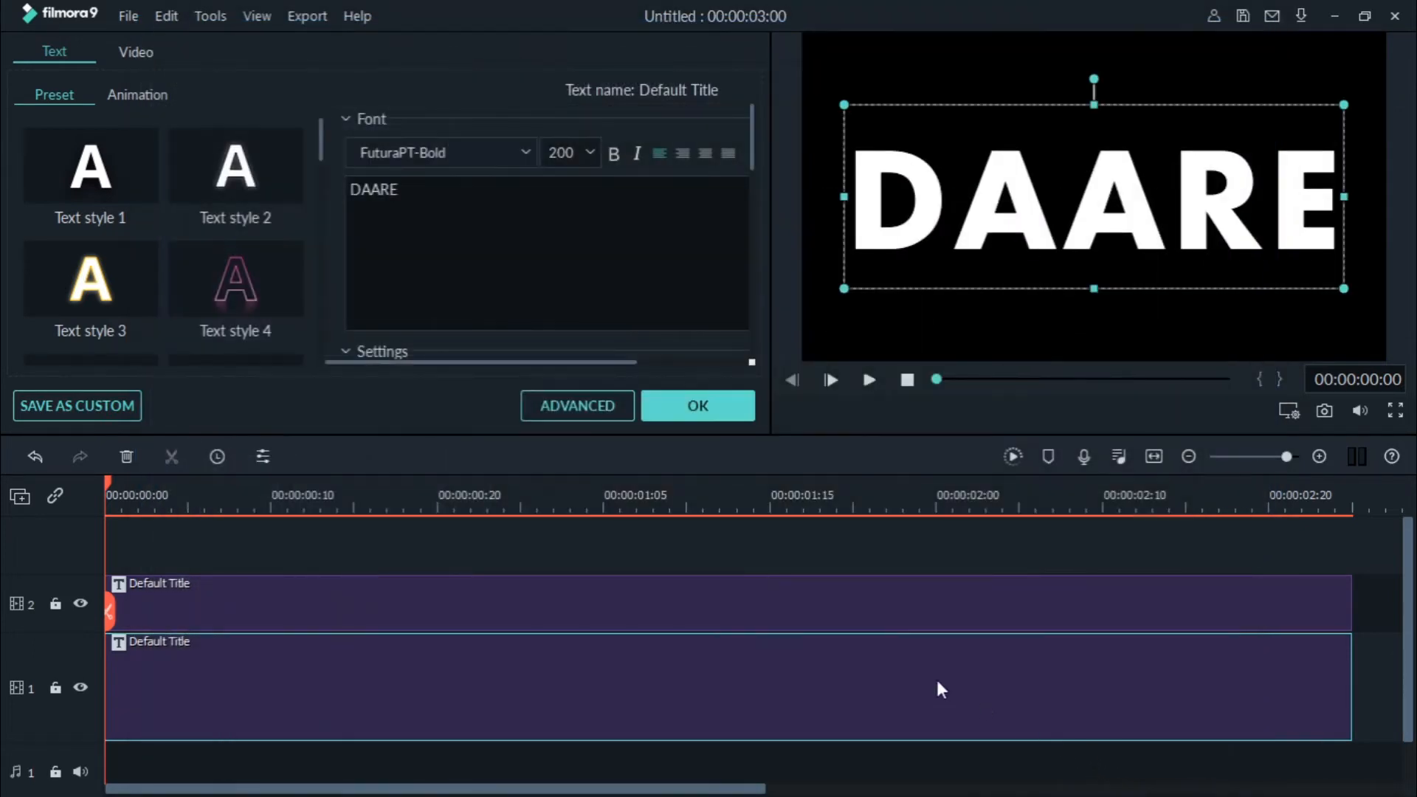
left_click(691, 406)
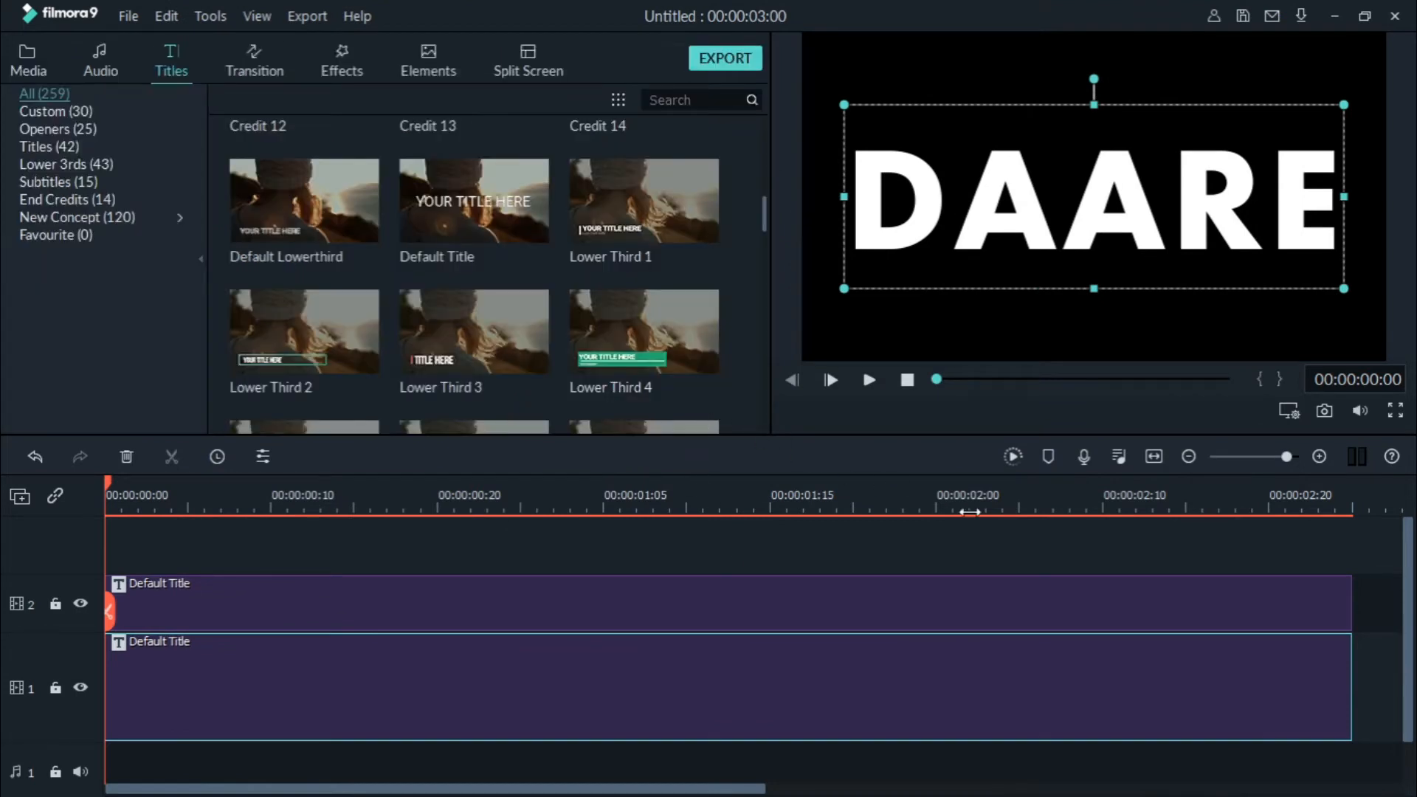
Split the title clips on video tracks 1 and 2 at 00:00:02:00.
left_click(934, 483)
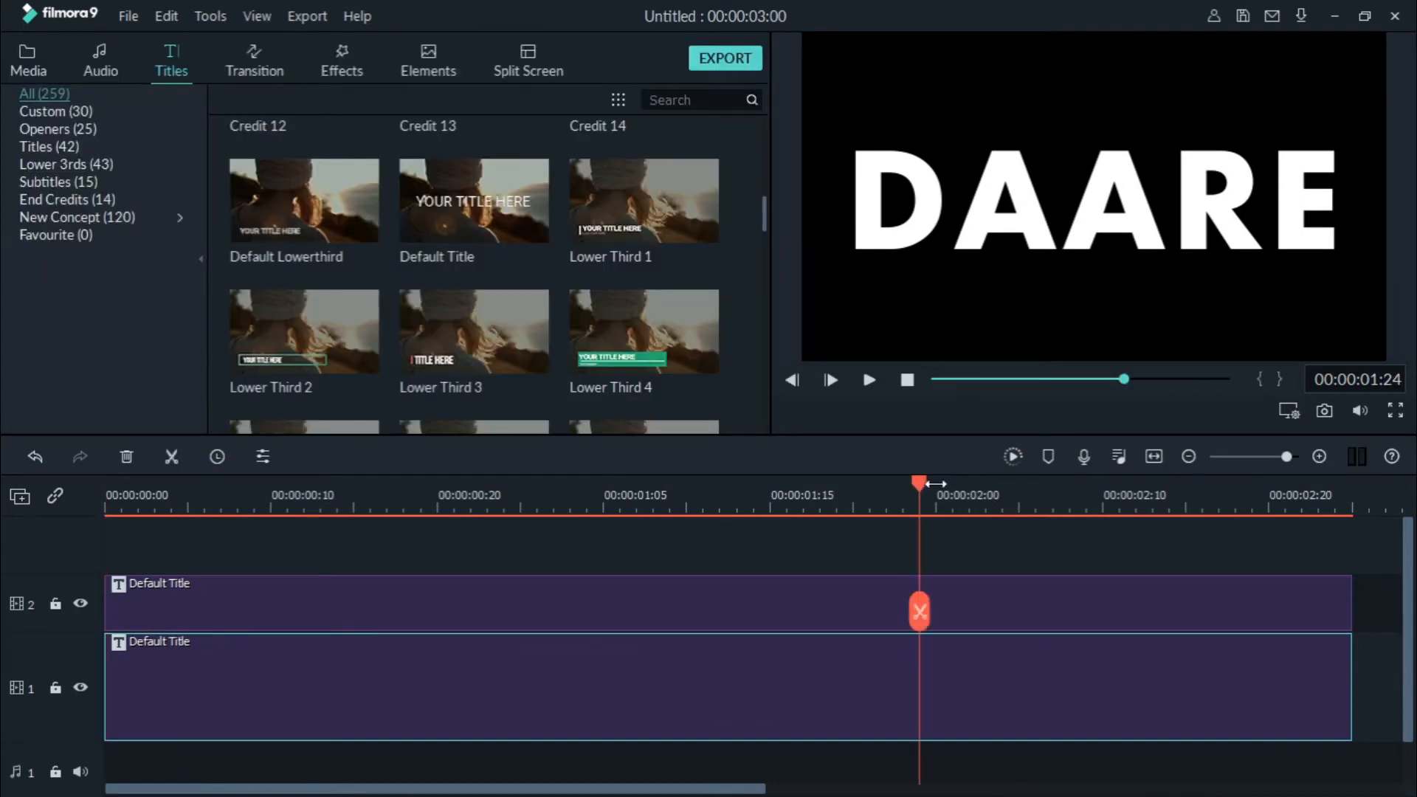
left_click(936, 485)
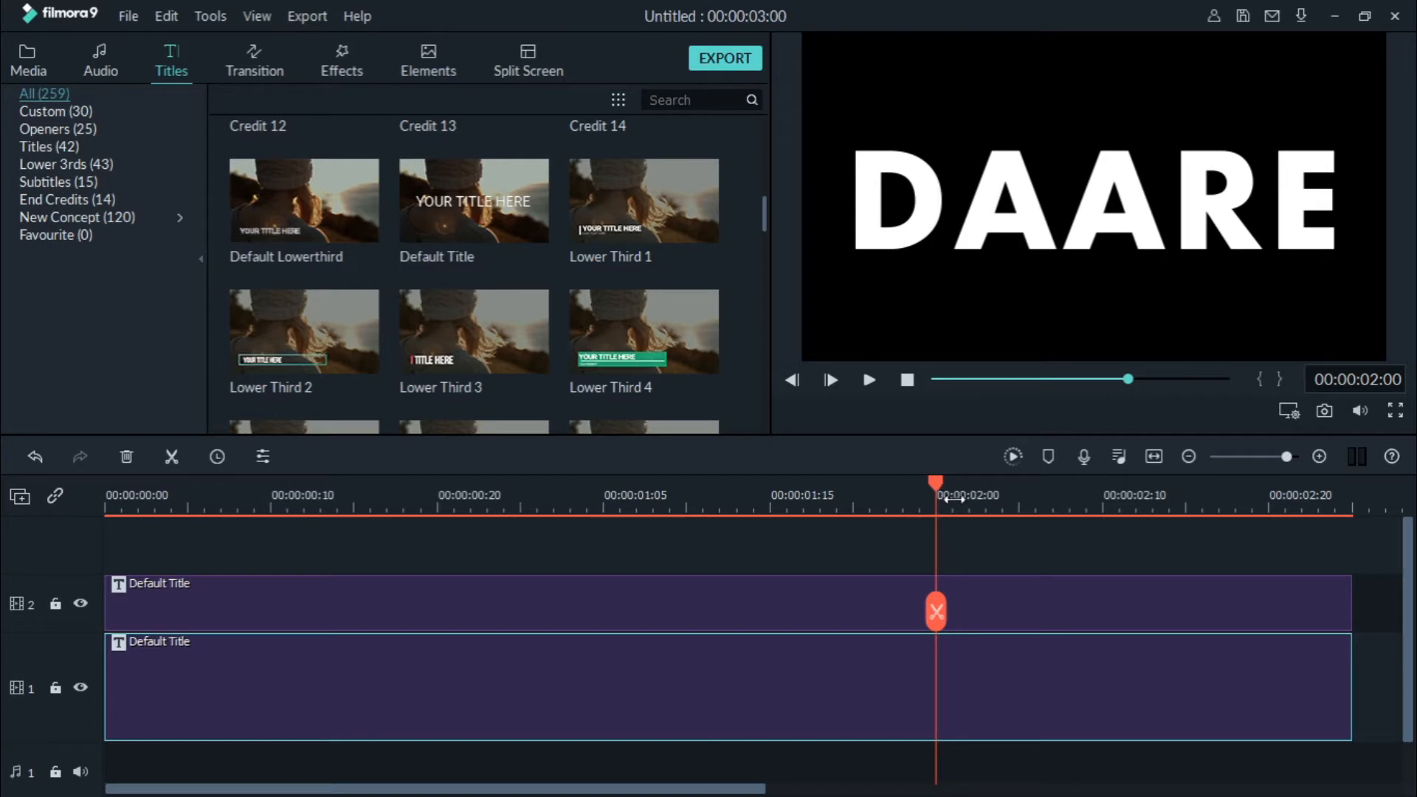
left_click(936, 617)
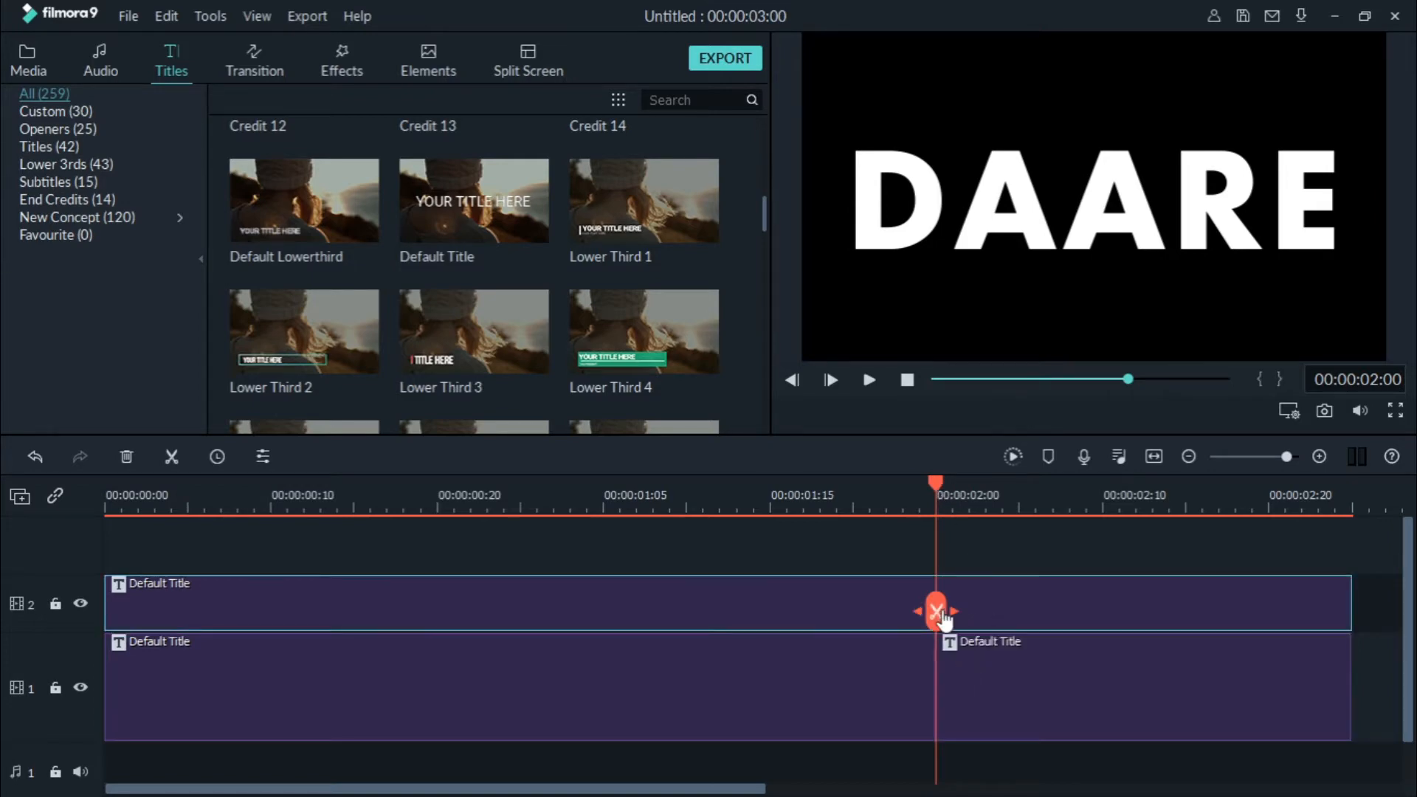
left_click(937, 611)
left_click(1048, 678)
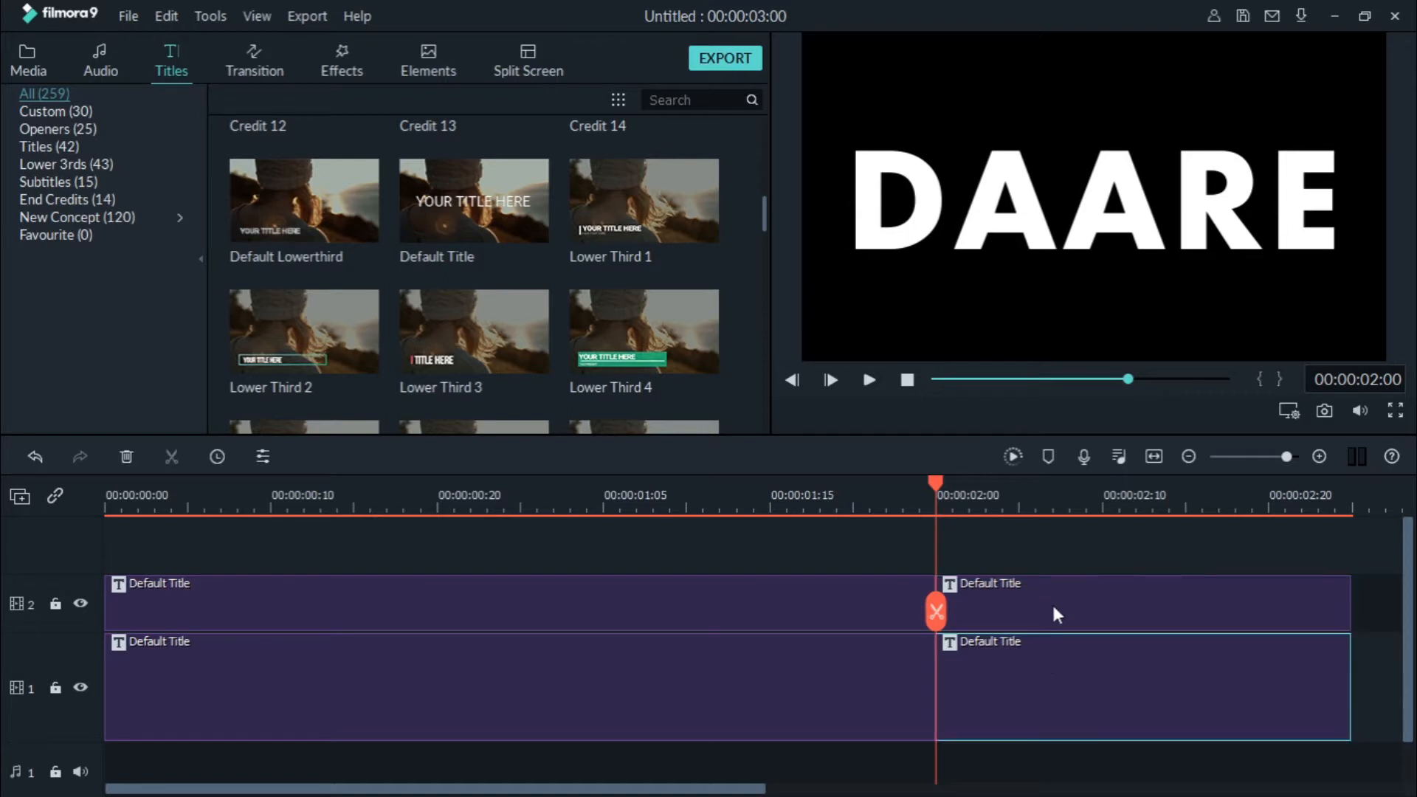
left_click(1052, 601)
left_click(1043, 654)
left_click(886, 508)
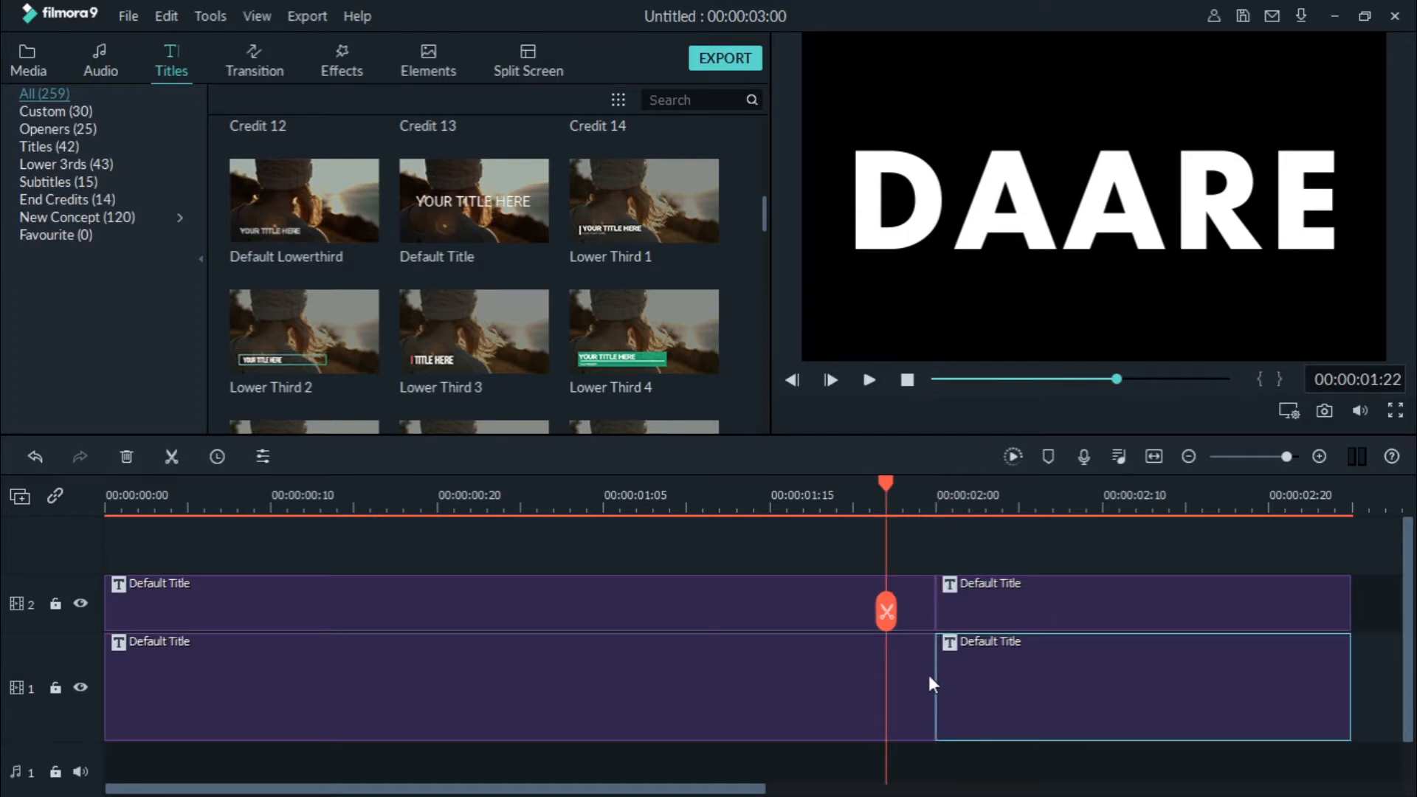
Search the transitions for "UP" and apply Deposit Up to the first part of the title on video track 2.
left_click(662, 619)
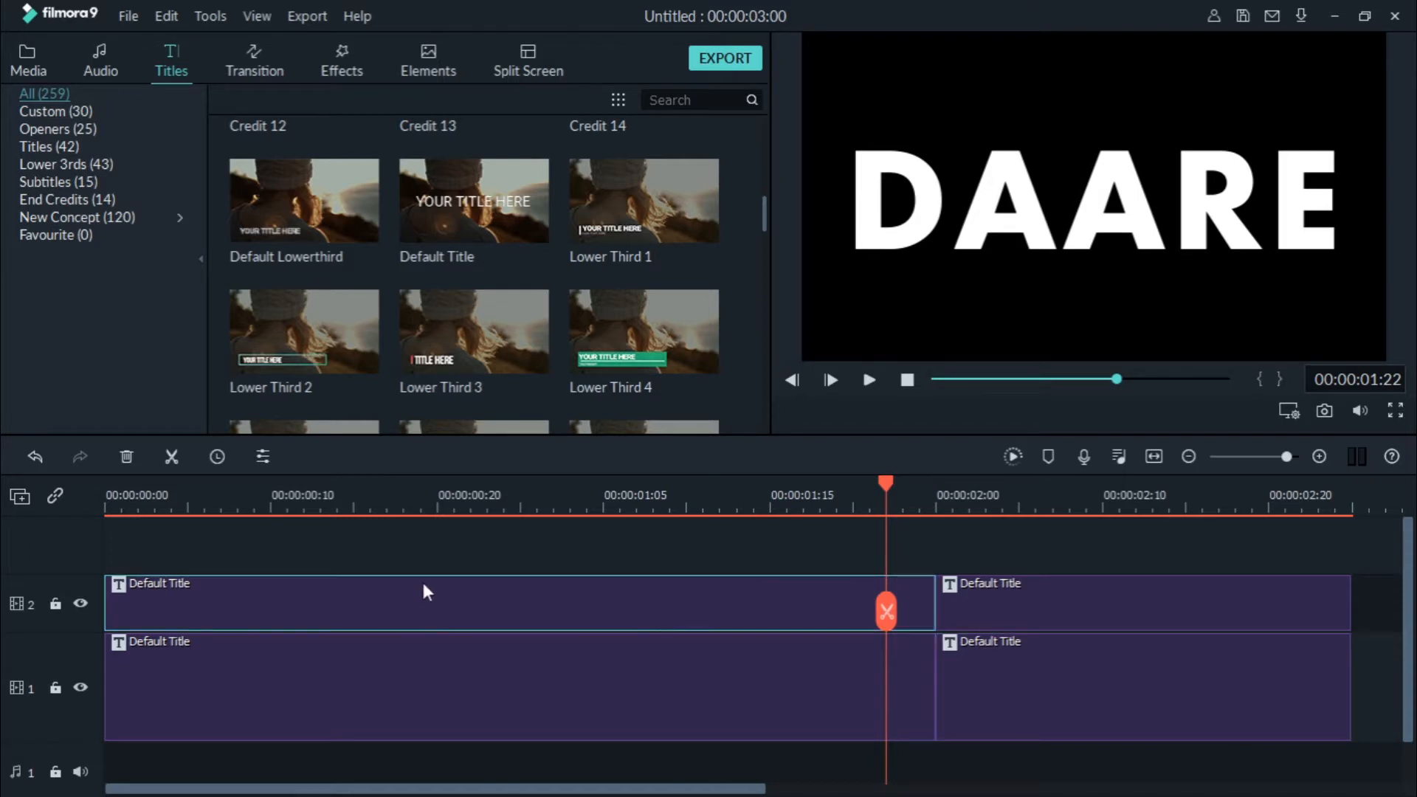
left_click(269, 58)
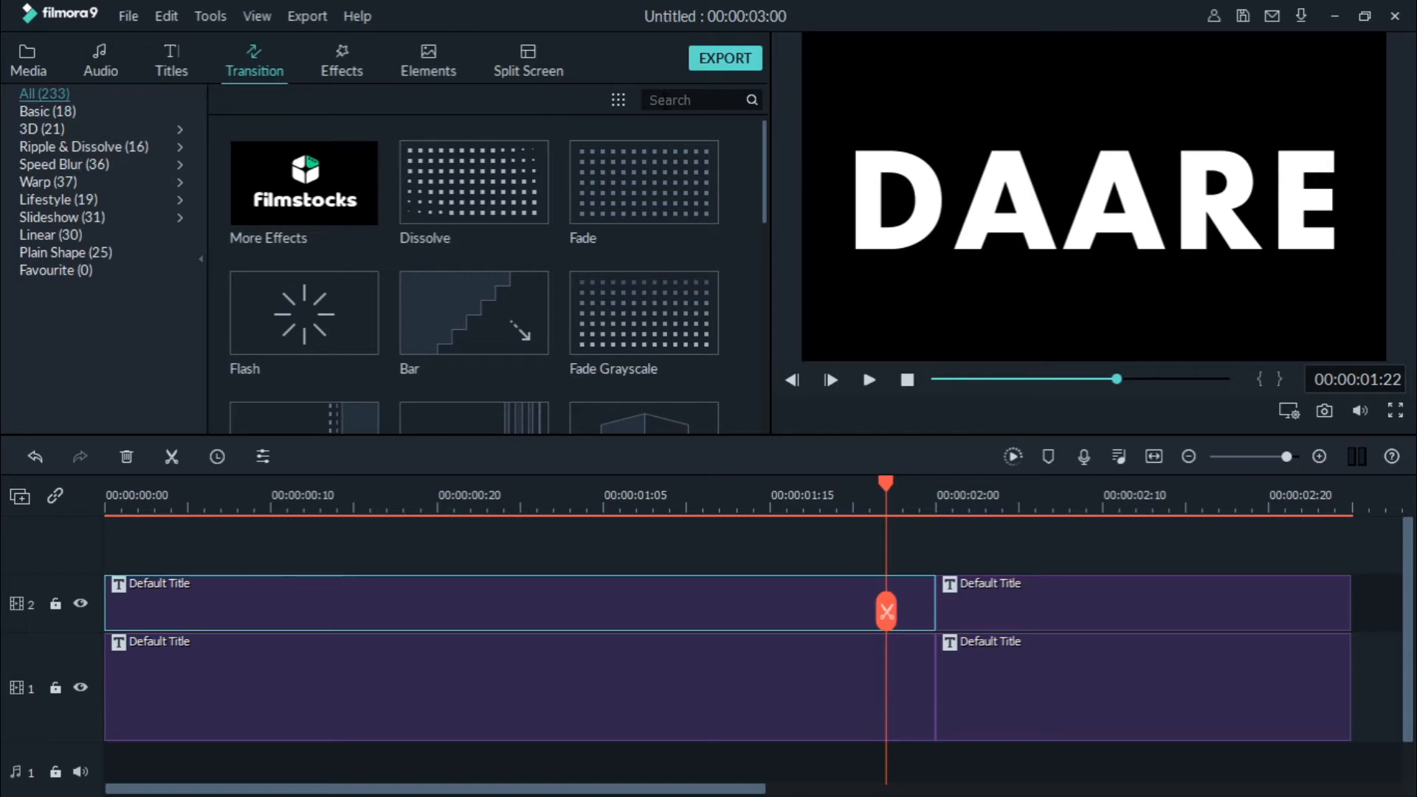
scroll(561, 218, "down", 4)
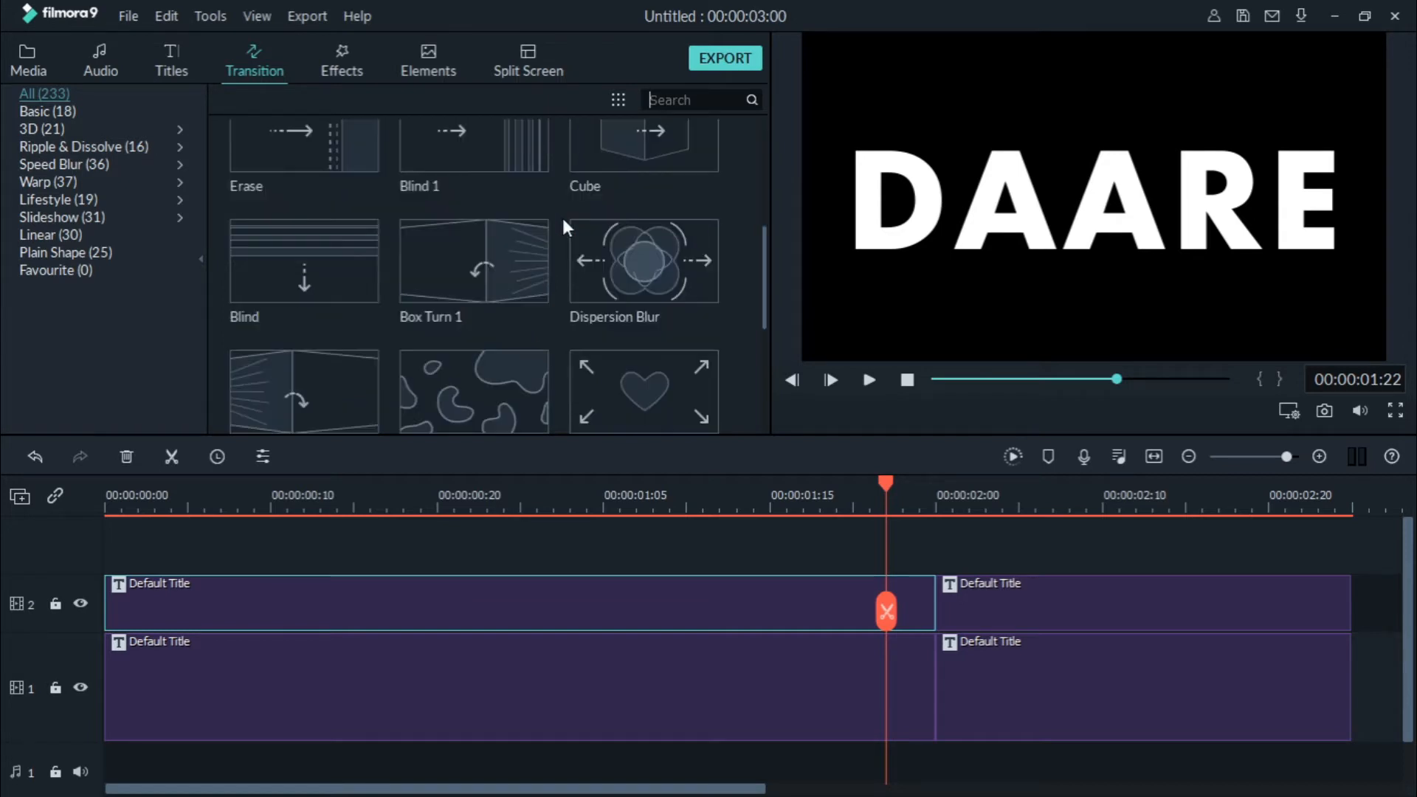
scroll(561, 215, "up", 5)
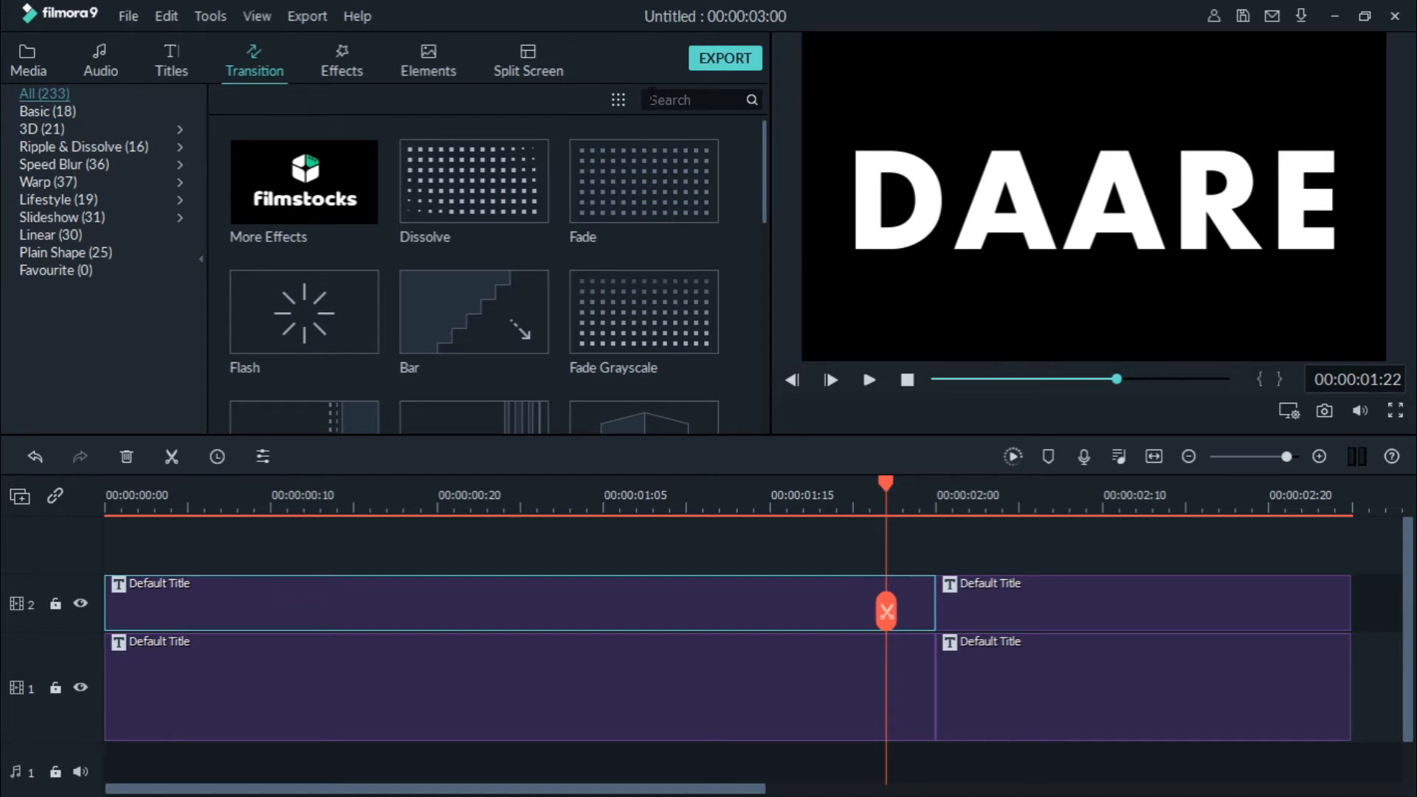
left_click(651, 100)
type("UP")
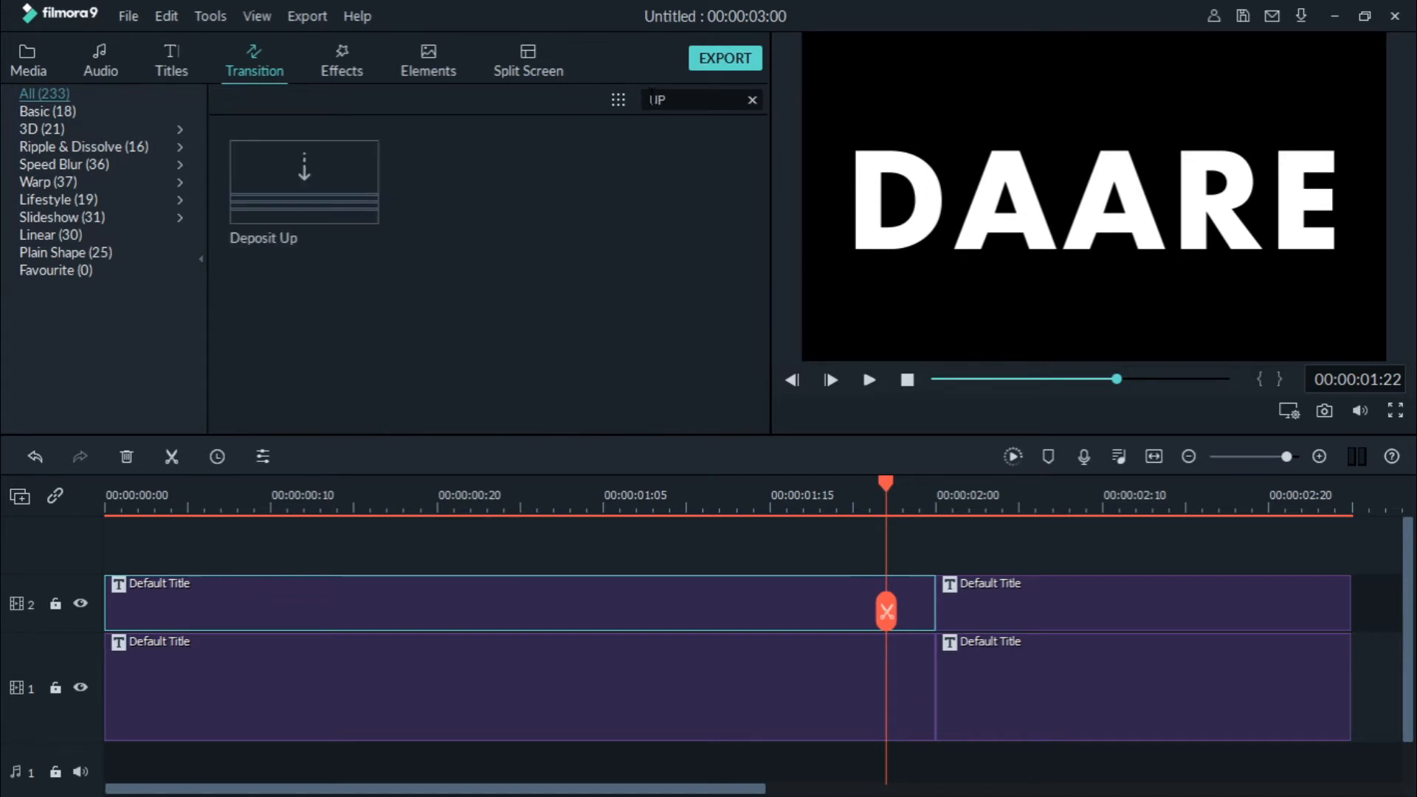
mouse_move(362, 235)
left_click_drag(335, 196, 324, 601)
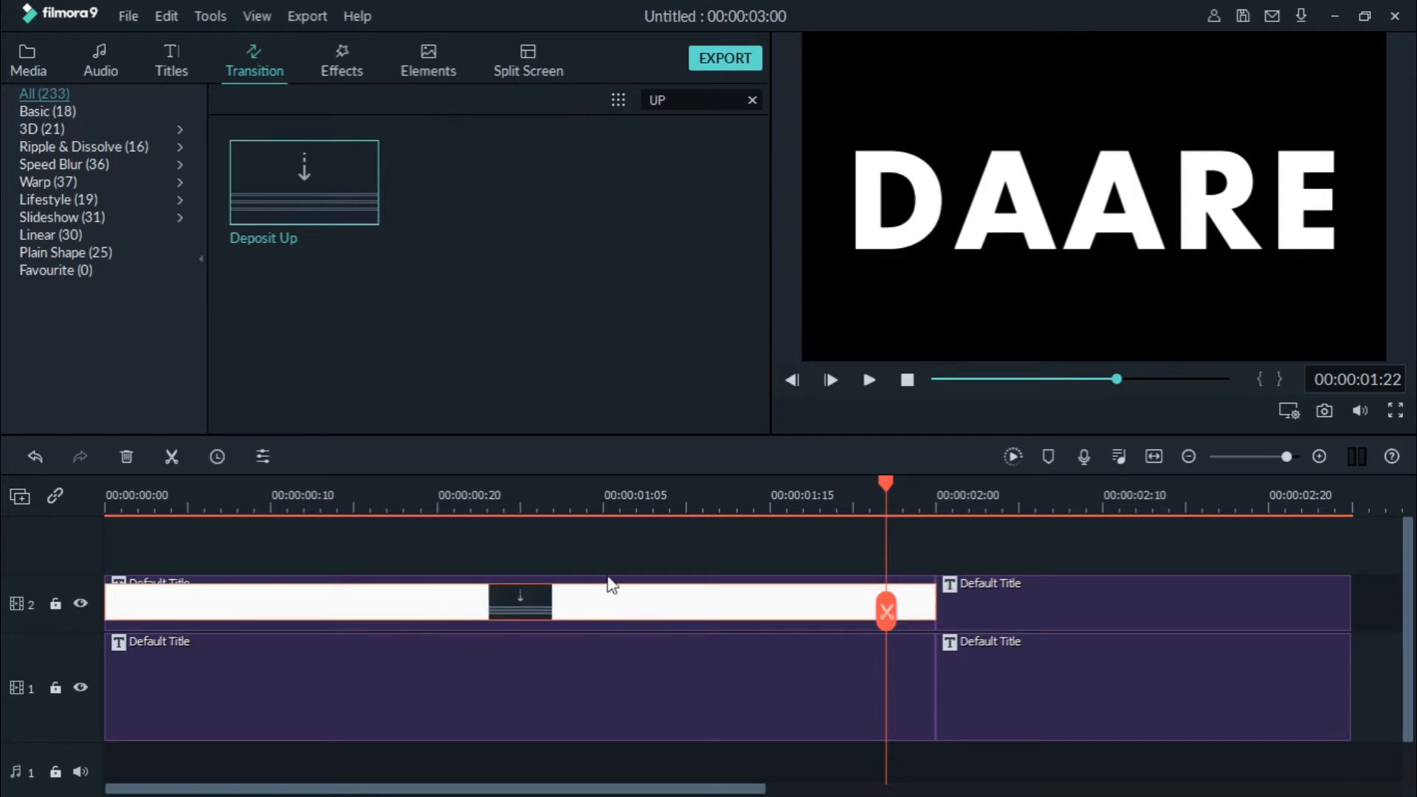
Play the timeline from the start and render the preview for smooth playback.
left_click(273, 491)
left_click(221, 493)
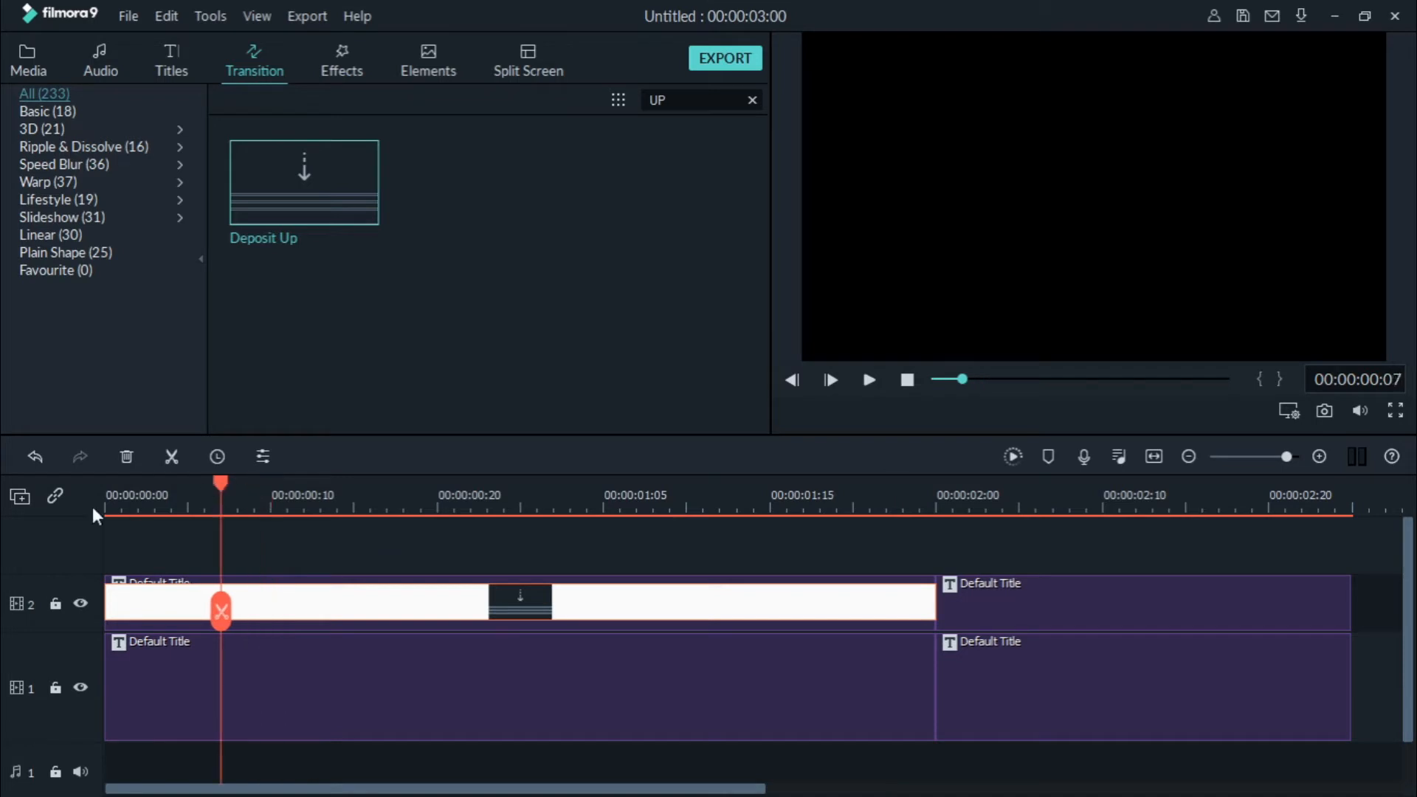
left_click(94, 509)
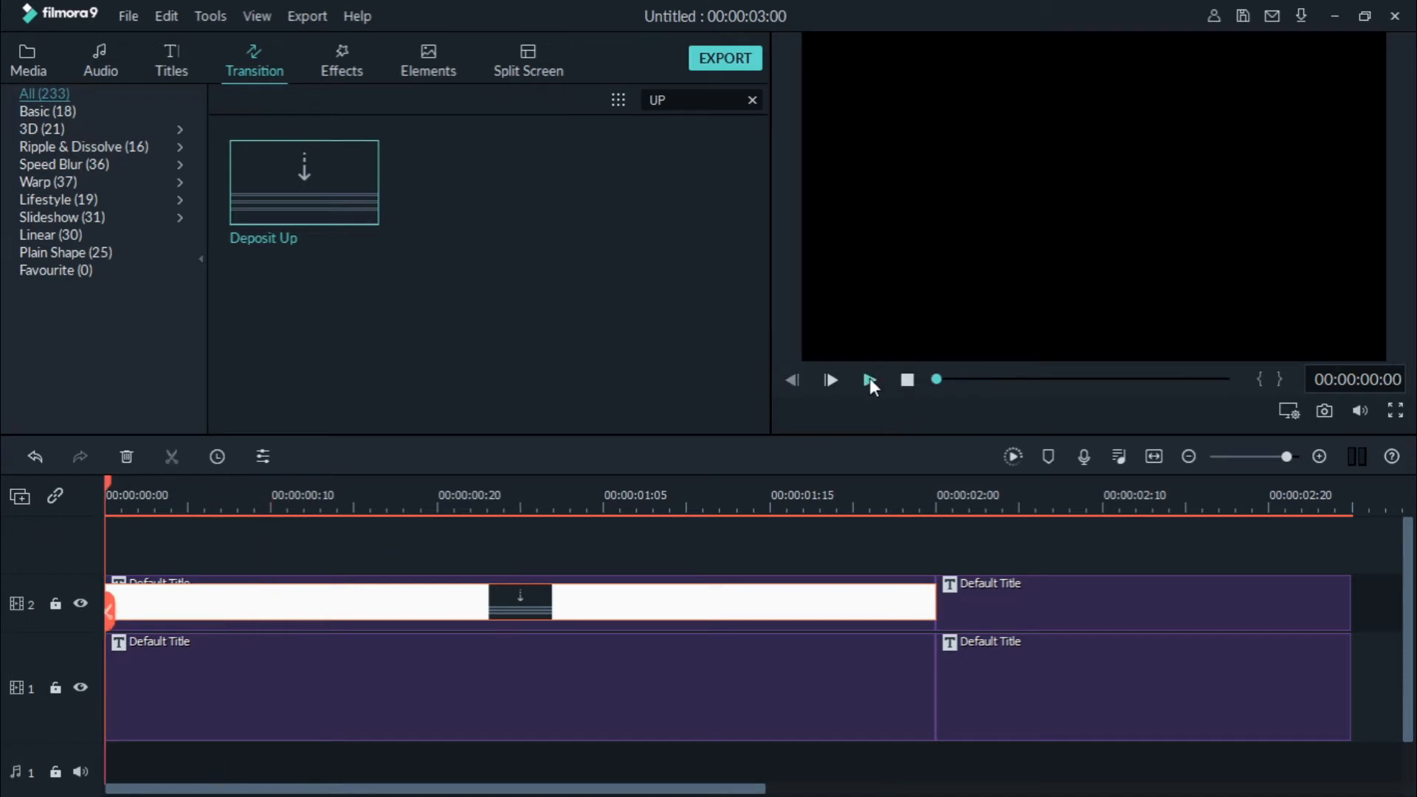
left_click(869, 380)
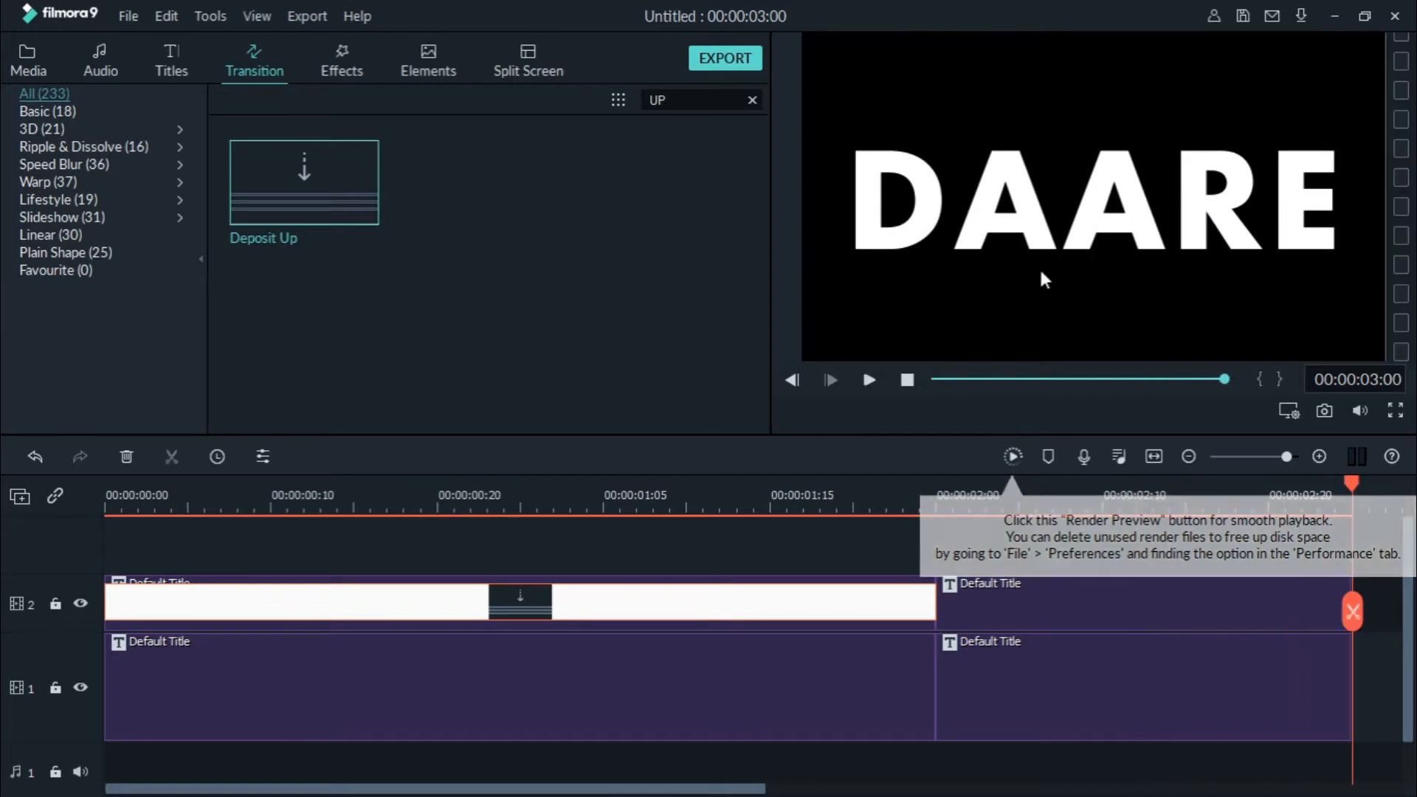
left_click(1012, 456)
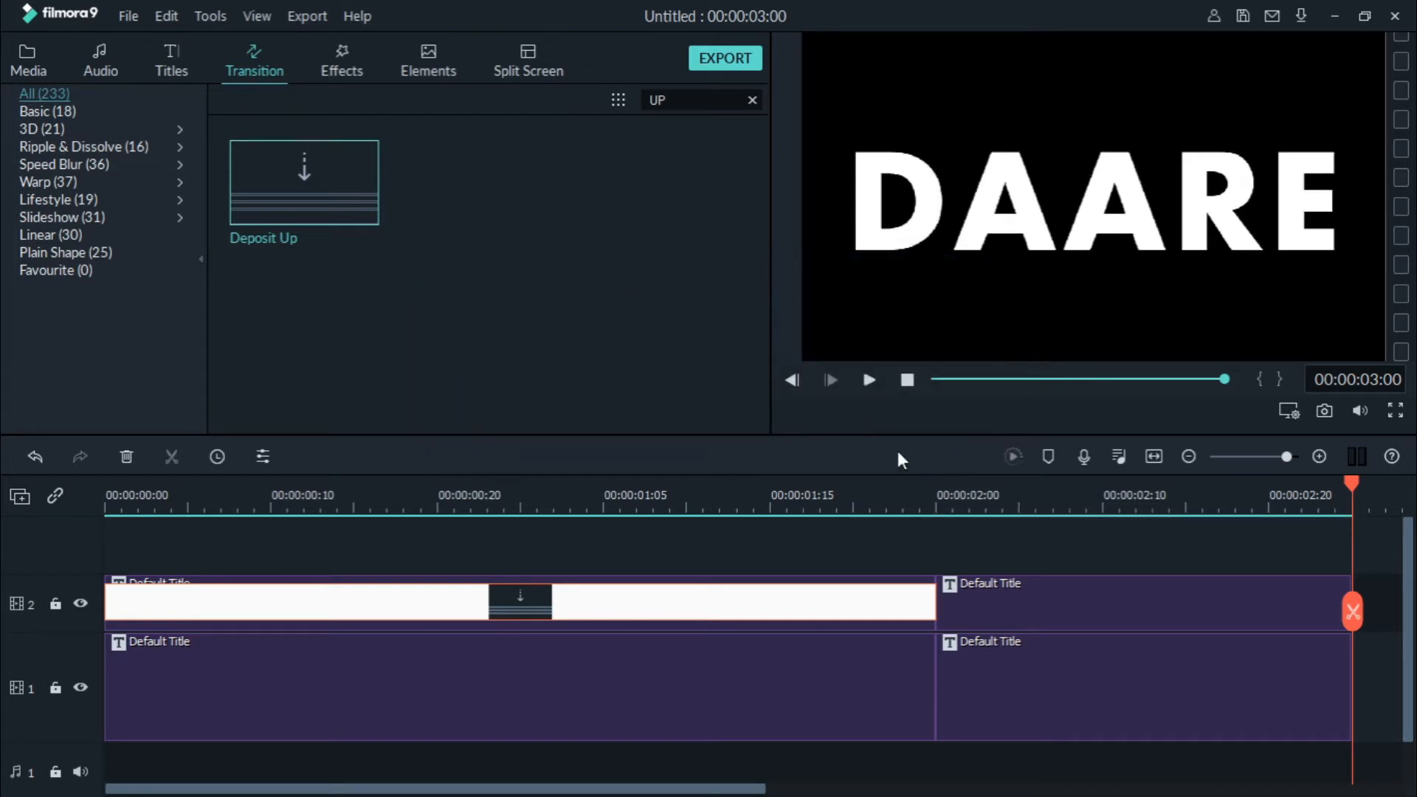
Start a local MP4 export and name the file Glitch Layer 01.
left_click(740, 57)
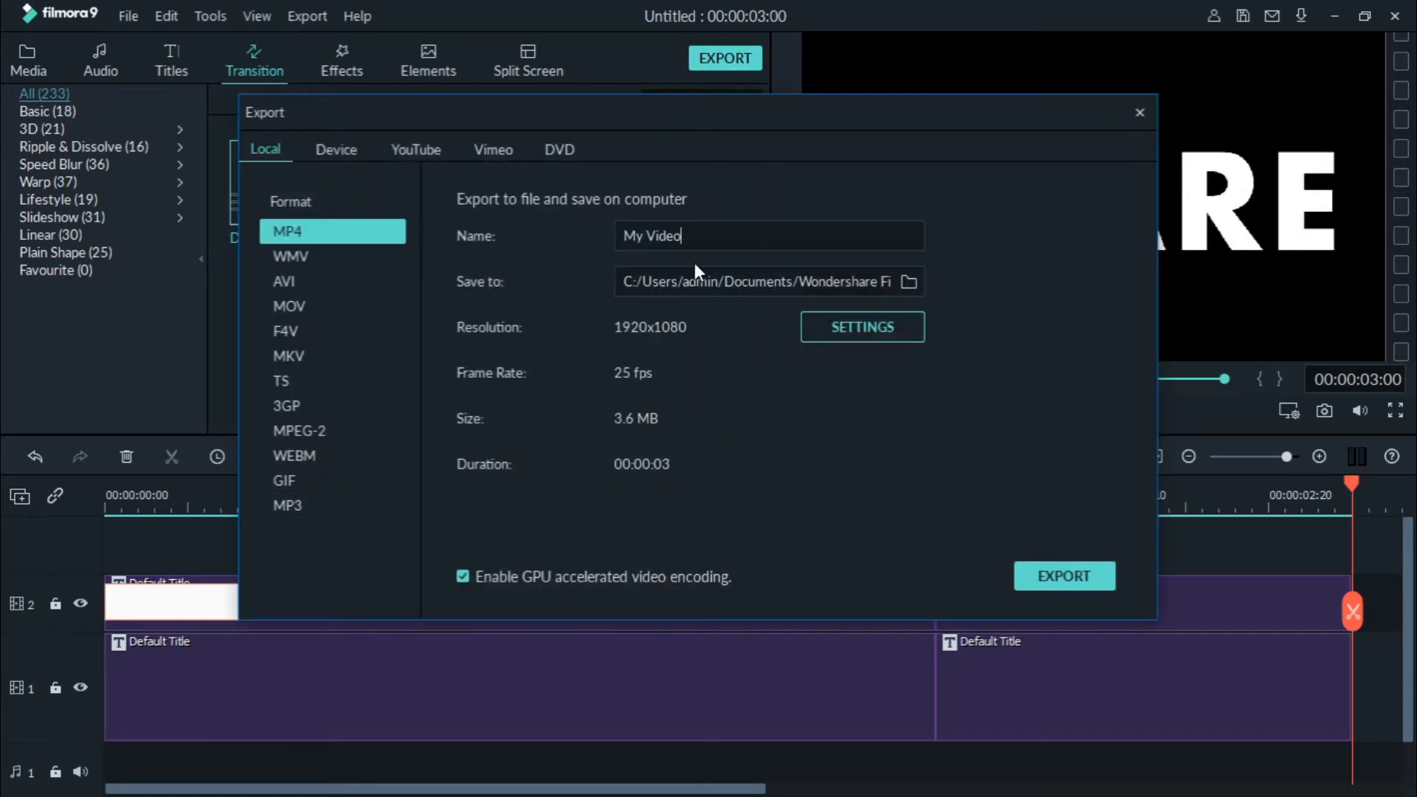
triple_click(697, 239)
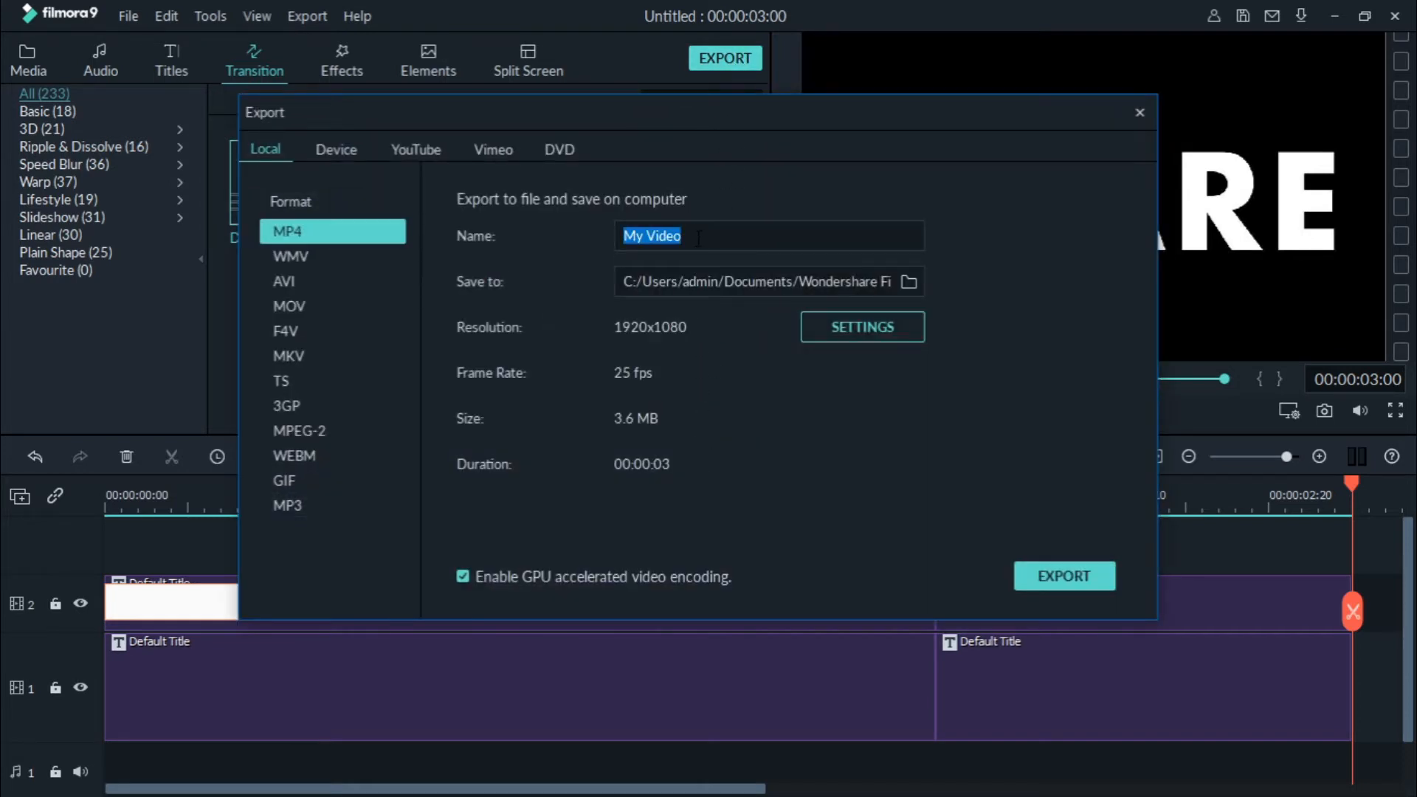
type("gLITCHE")
key("BackSpace")
key("BackSpace")
key("BackSpace")
key("BackSpace")
key("BackSpace")
key("BackSpace")
key("BackSpace")
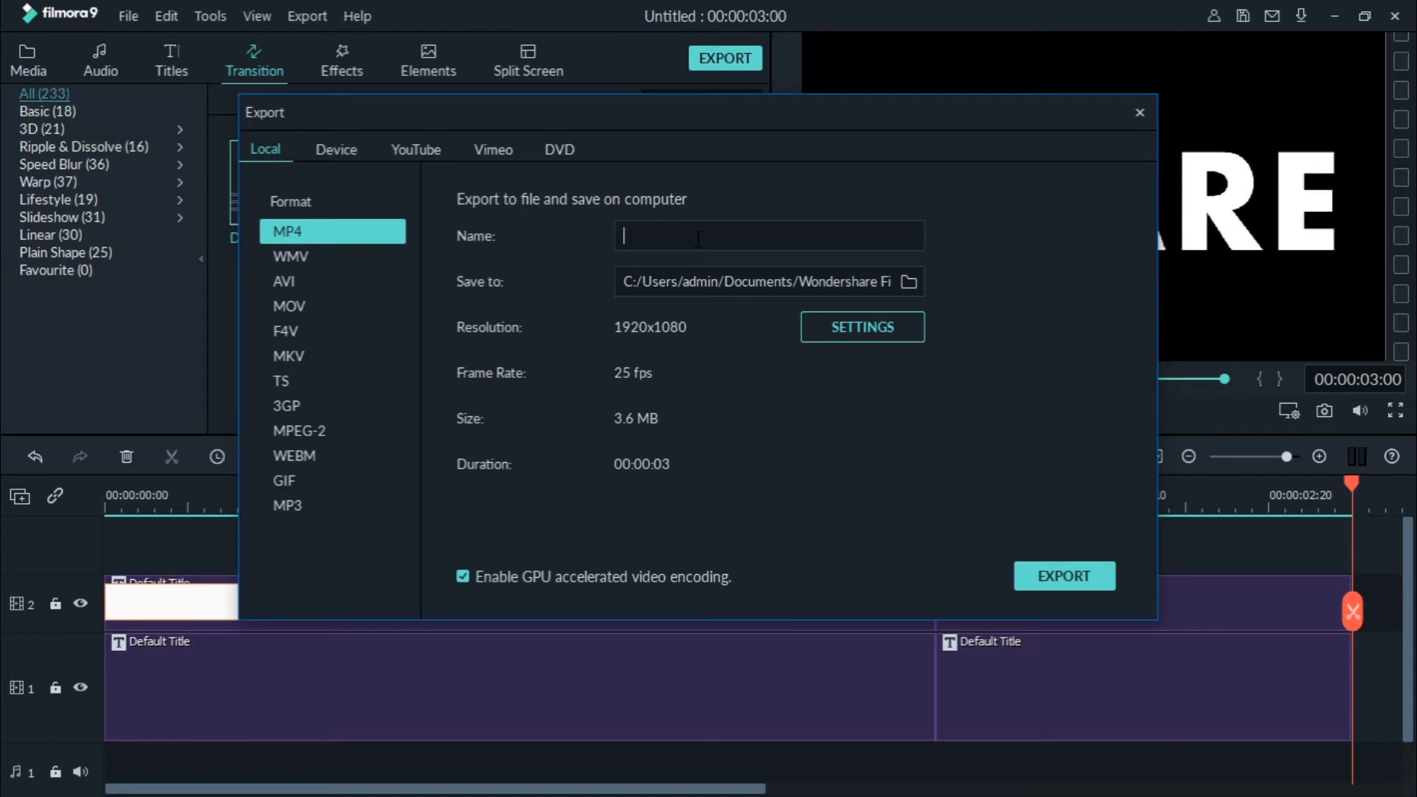
type("g")
key("BackSpace")
type("Glitch Layer 01")
Set the export frame rate to 30 fps.
left_click(834, 332)
left_click(734, 284)
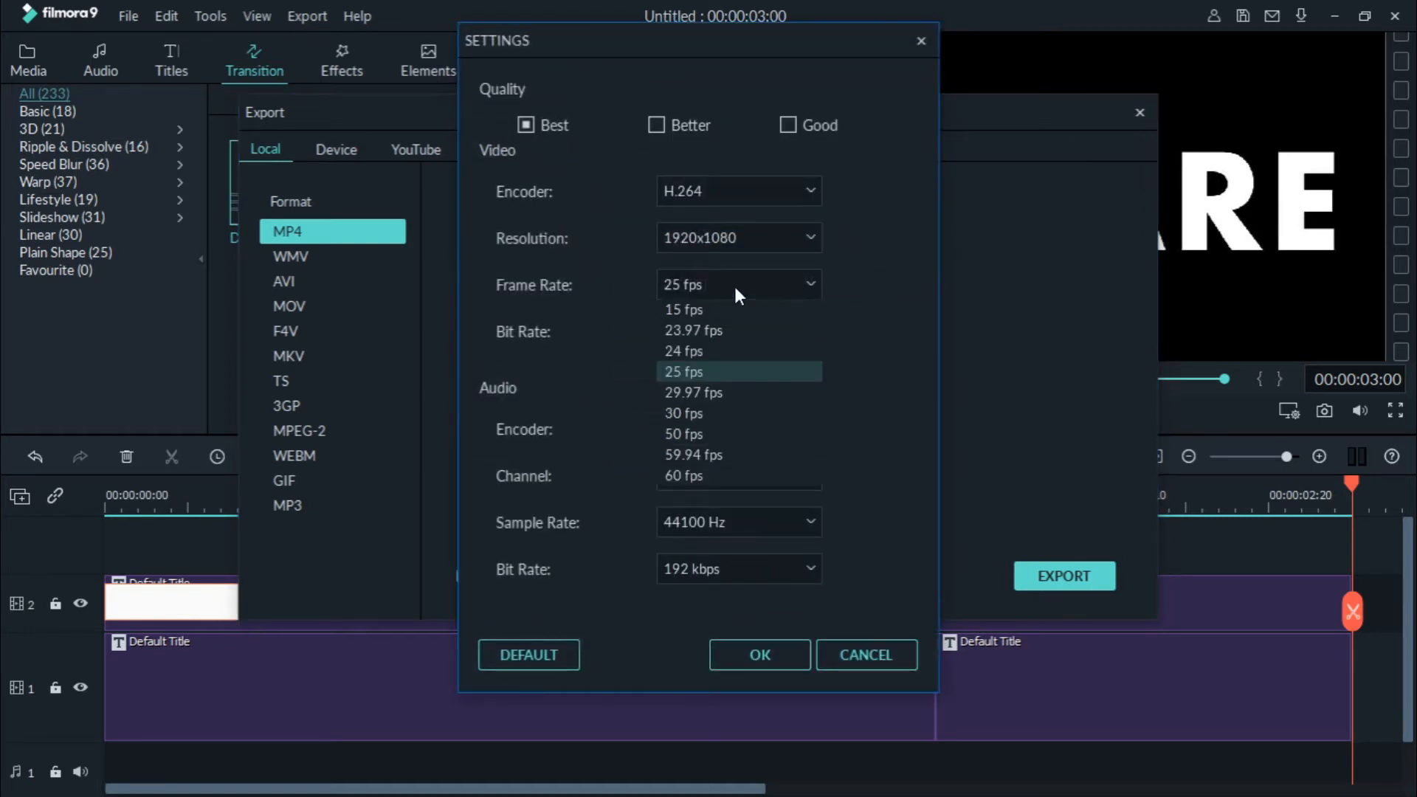
left_click(706, 411)
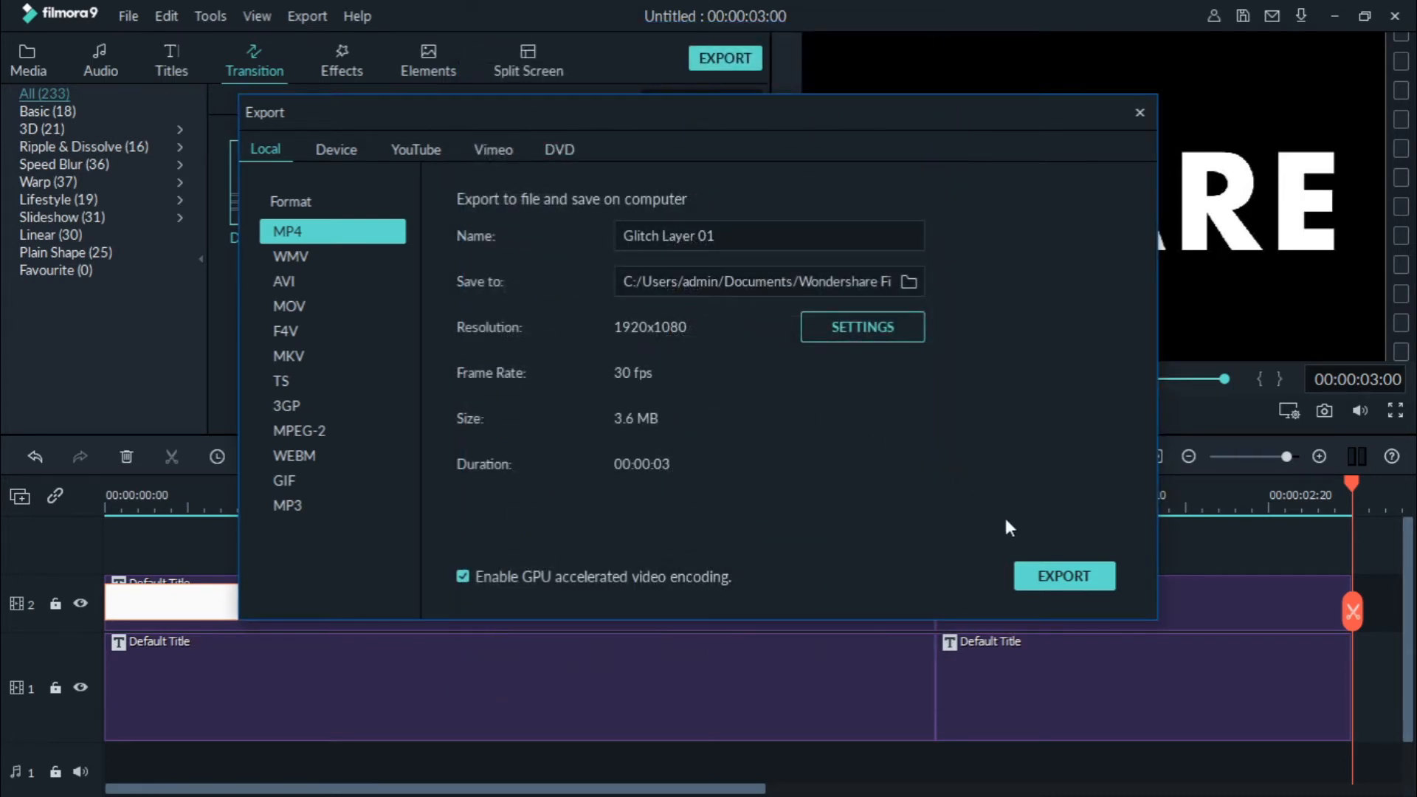
Export the Glitch Layer 01 video and close the export dialogs when it finishes.
left_click(1057, 574)
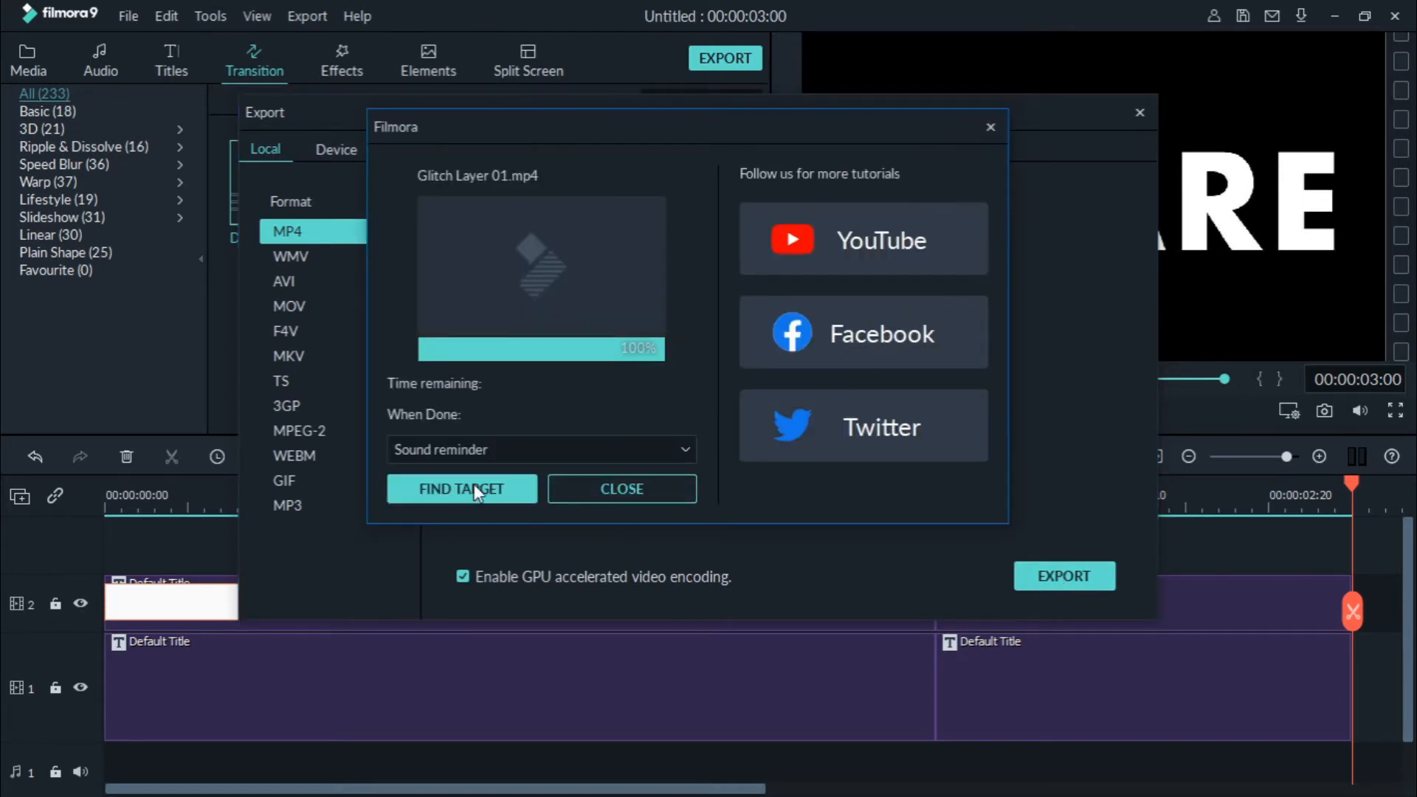
left_click(588, 493)
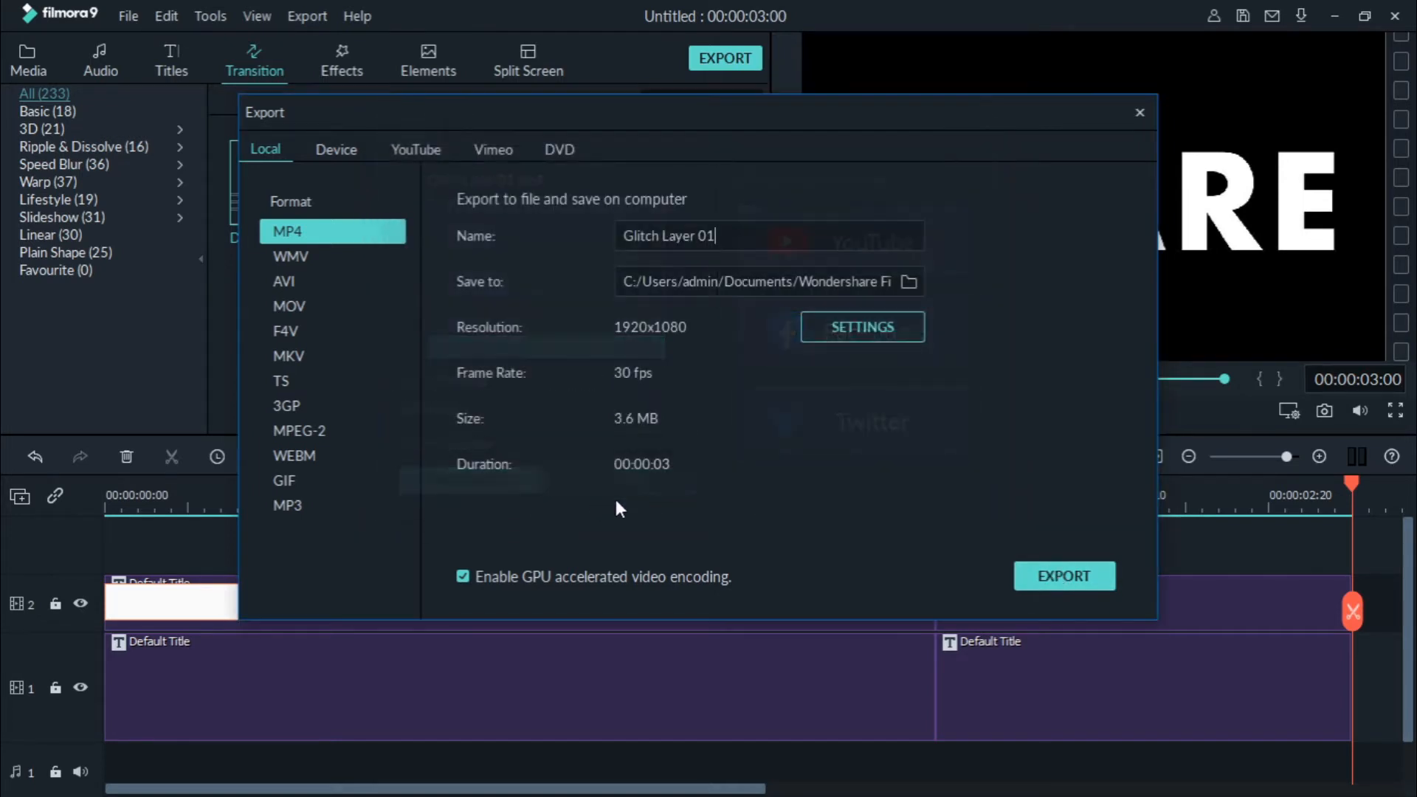
left_click(1140, 112)
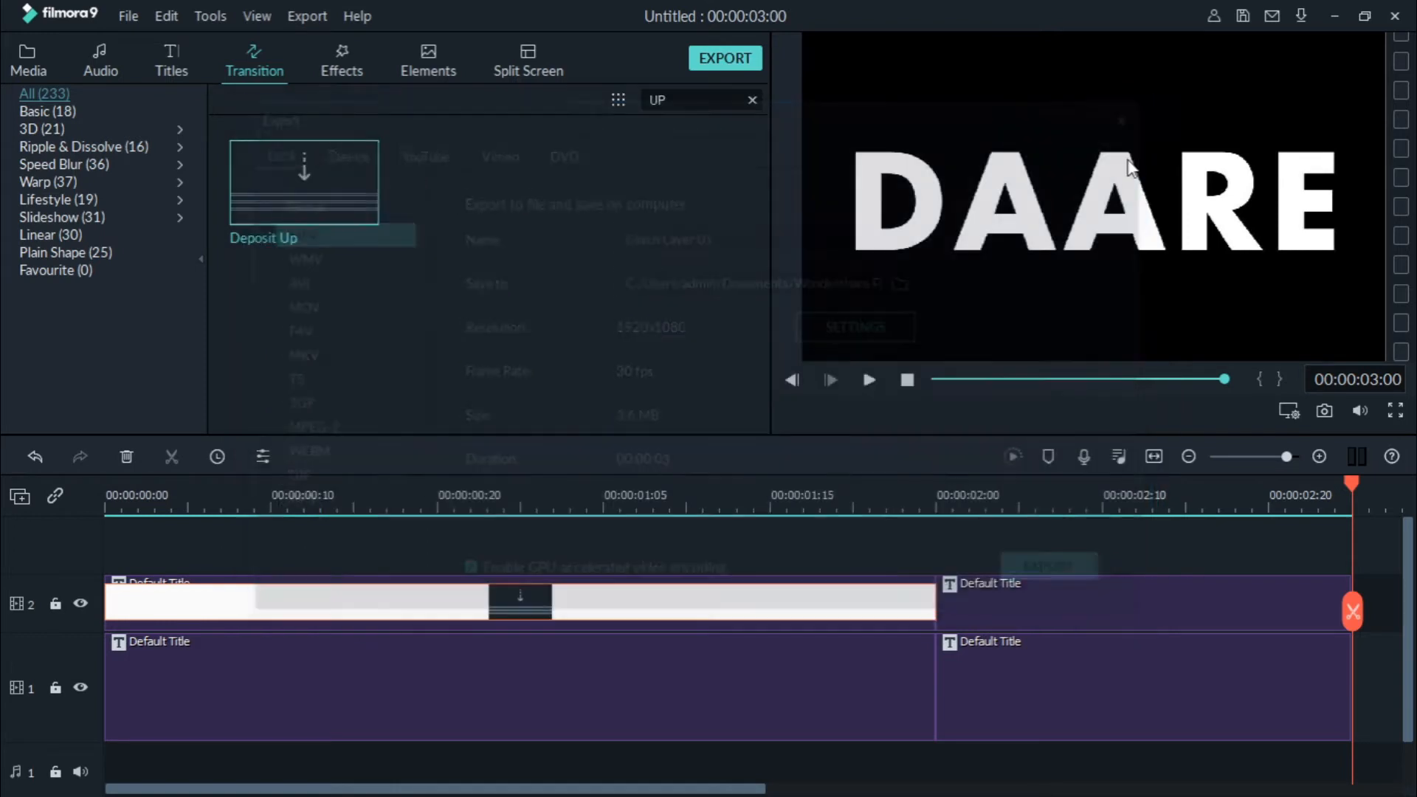
left_click(1026, 614)
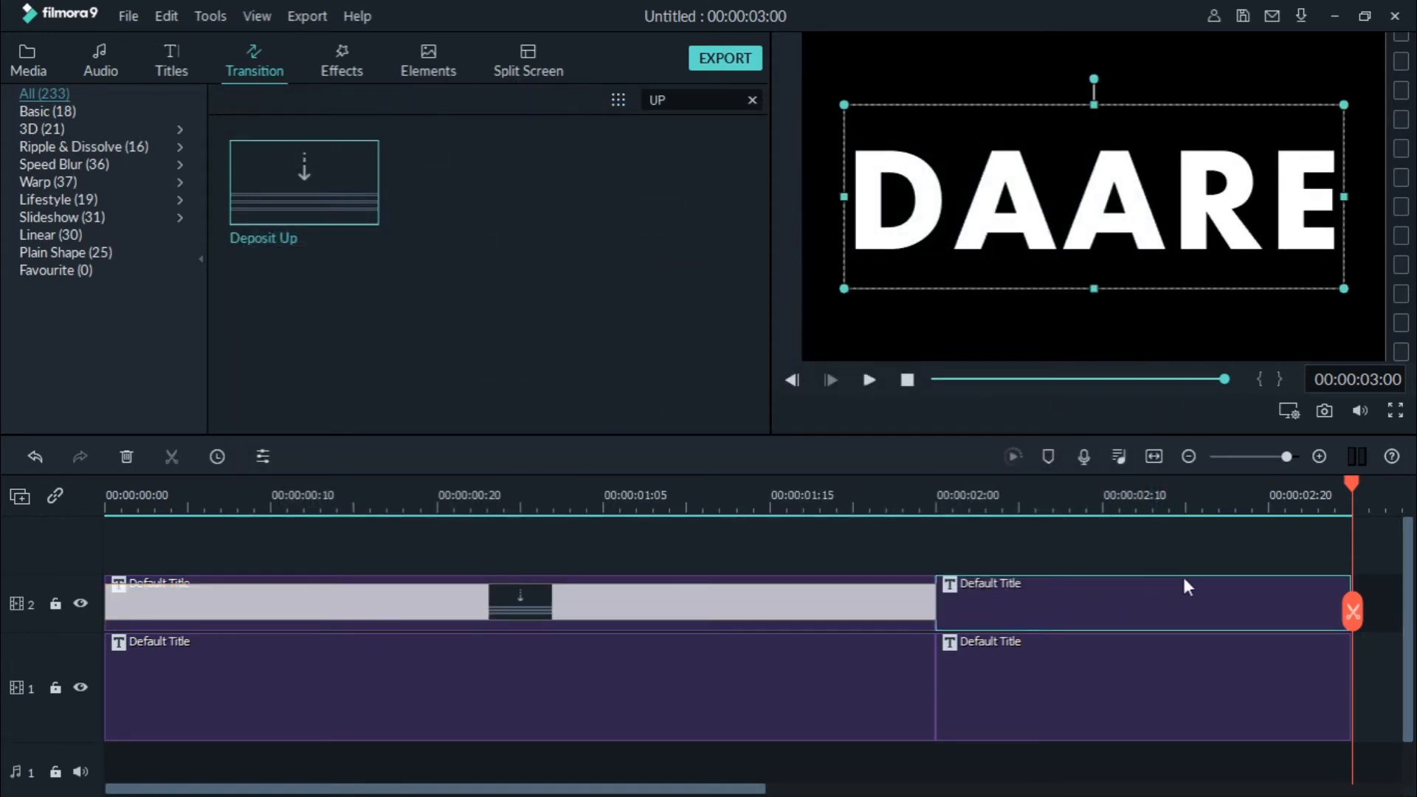
left_click(1297, 541)
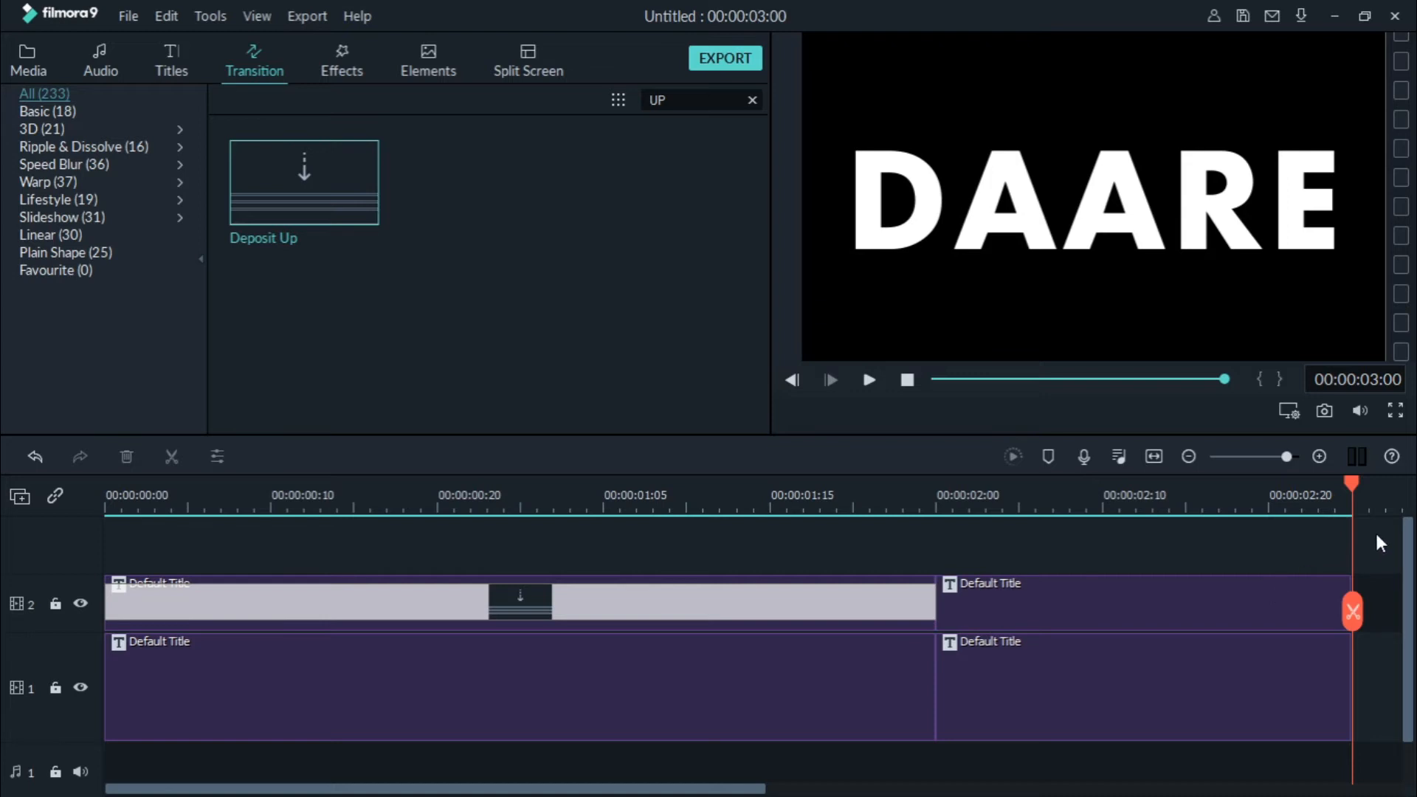
Delete all the title clips and the transition from both video tracks.
left_click_drag(1377, 536, 475, 693)
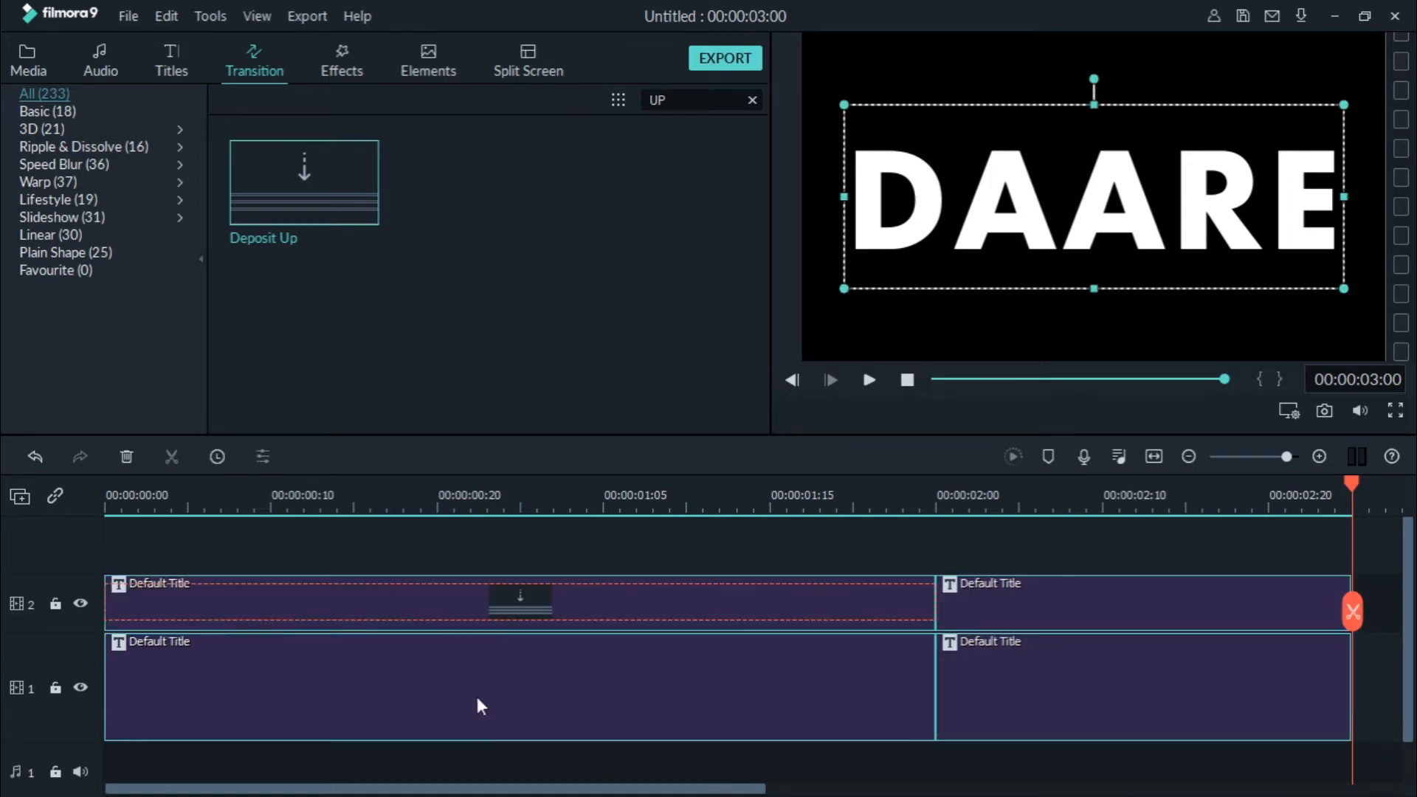
right_click(519, 662)
left_click(572, 413)
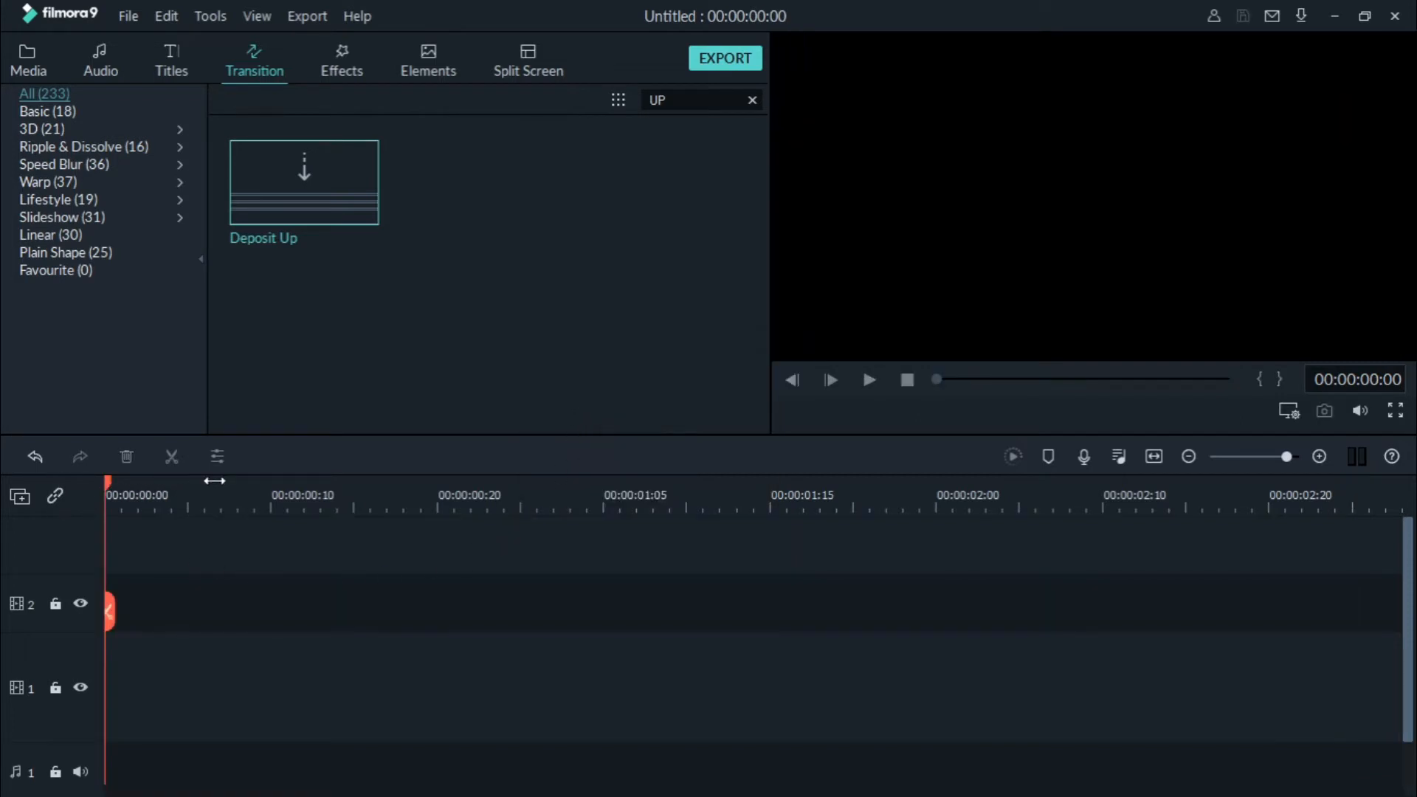
Import the video VID_20200422_050831 from the Camera 4 folder, nested inside Camera 1 on Local Disk (E:).
left_click(29, 60)
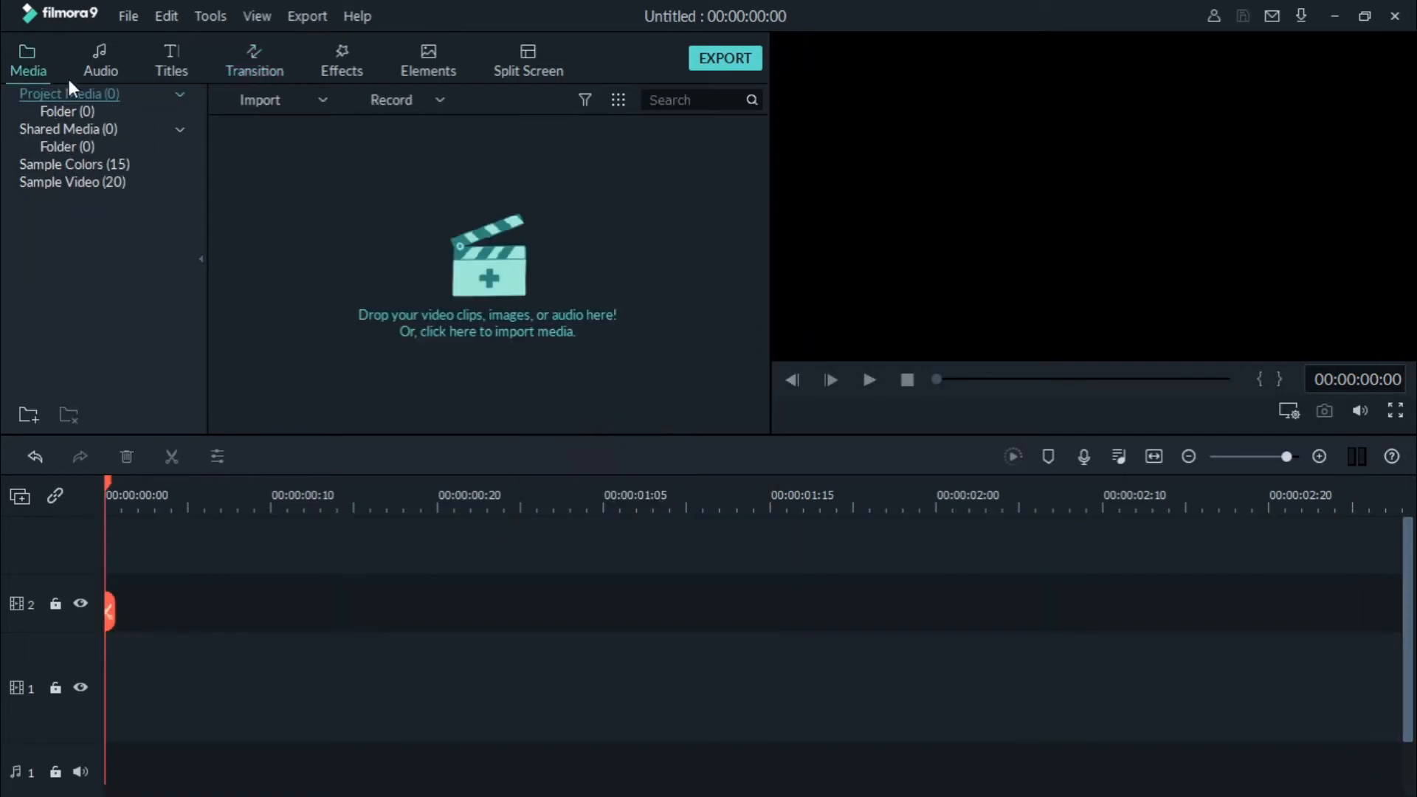
left_click(255, 105)
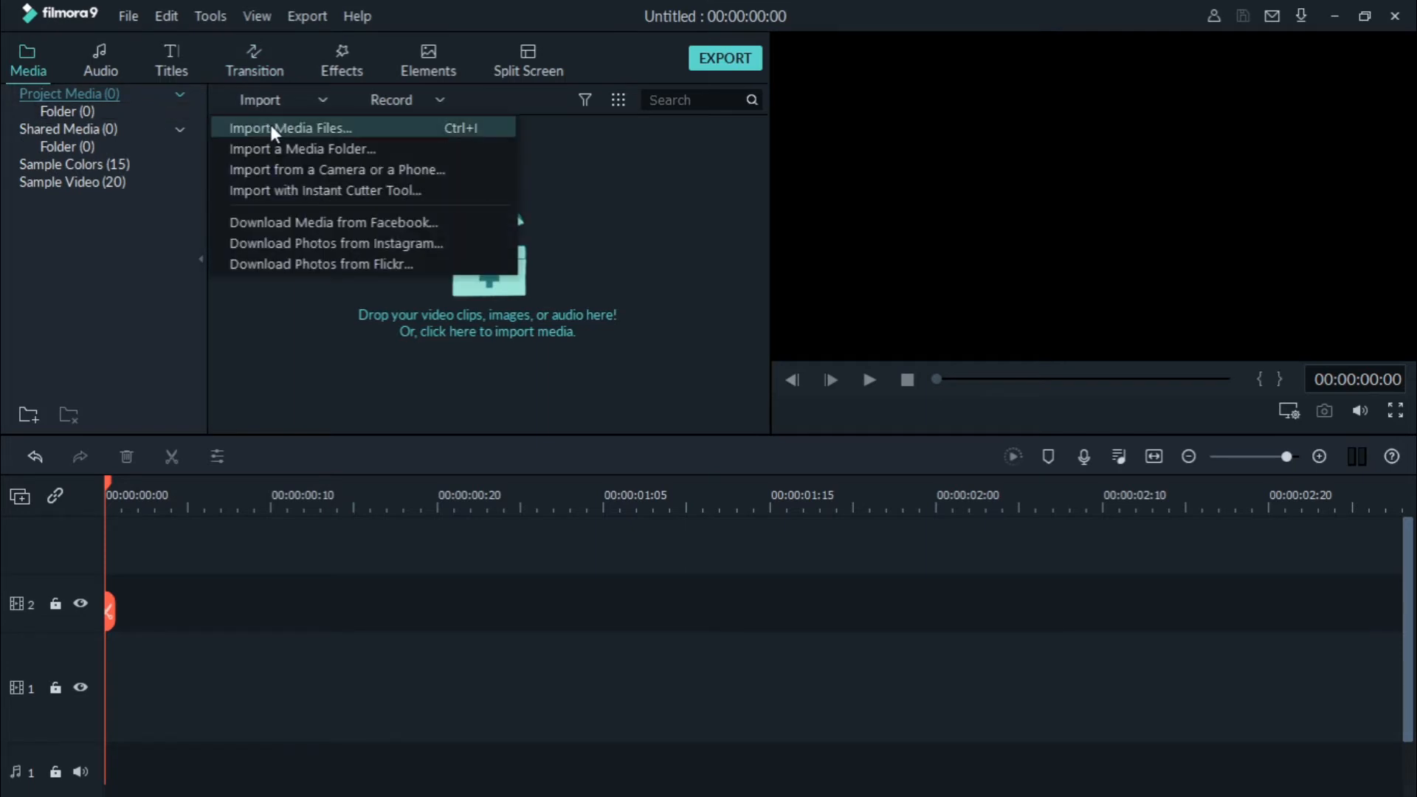
left_click(273, 127)
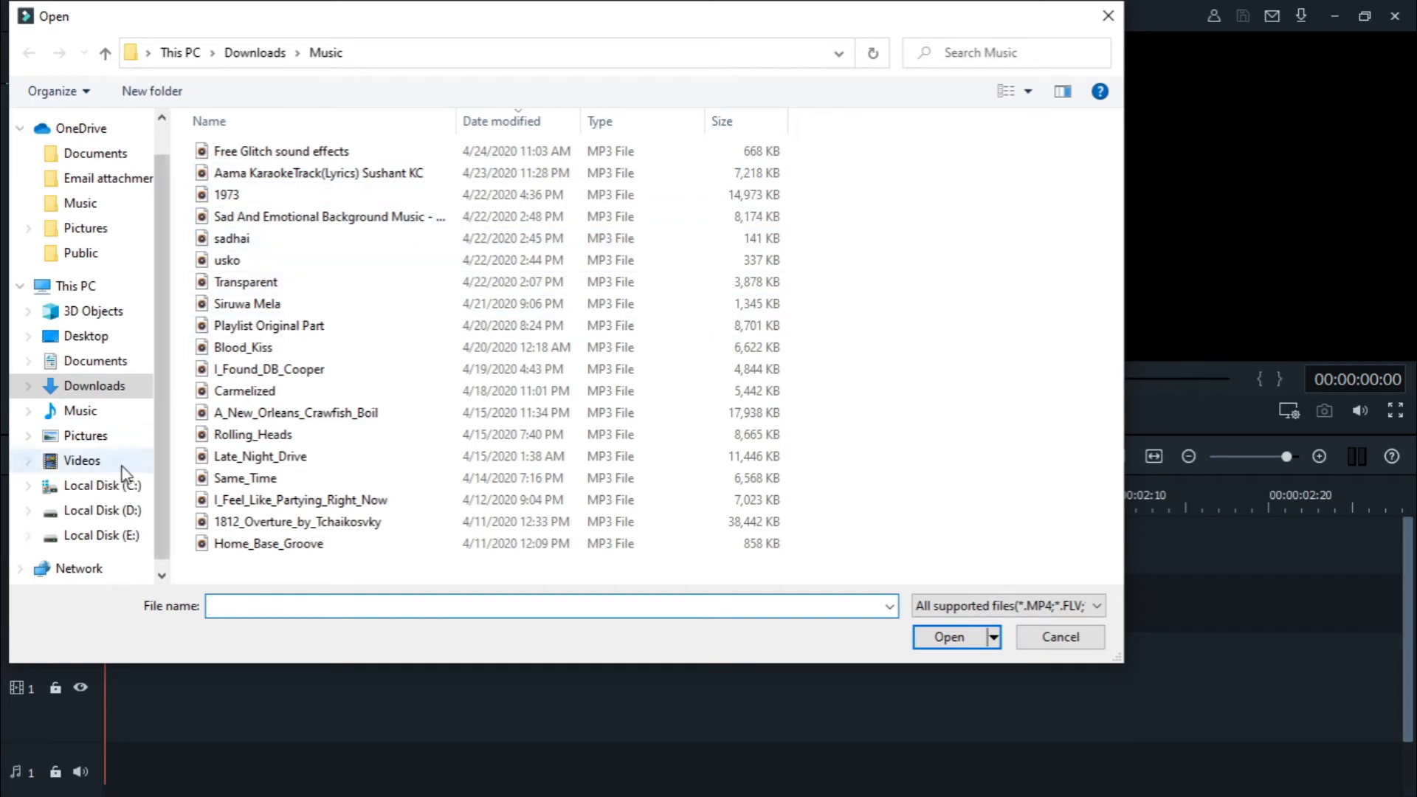
left_click(103, 536)
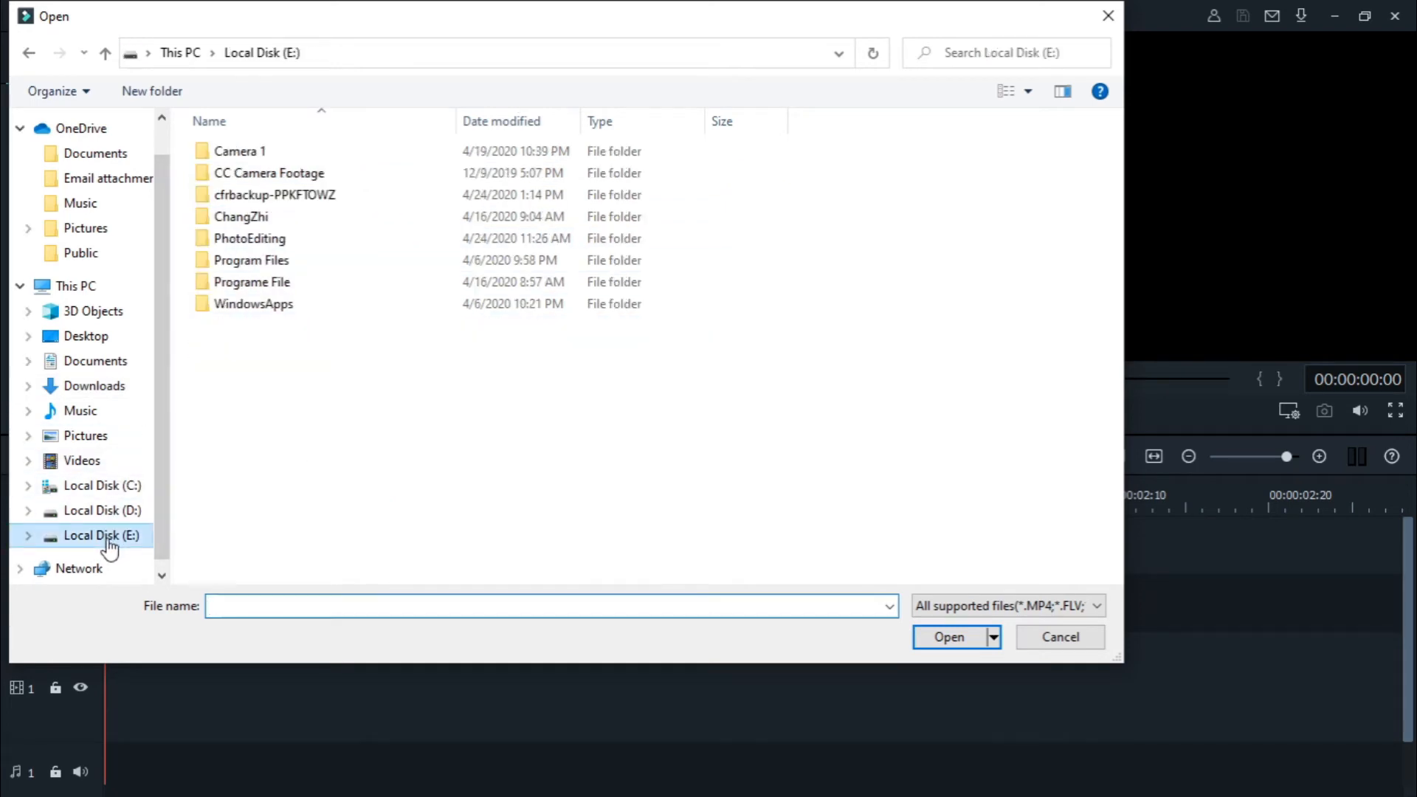
double_click(272, 151)
double_click(237, 149)
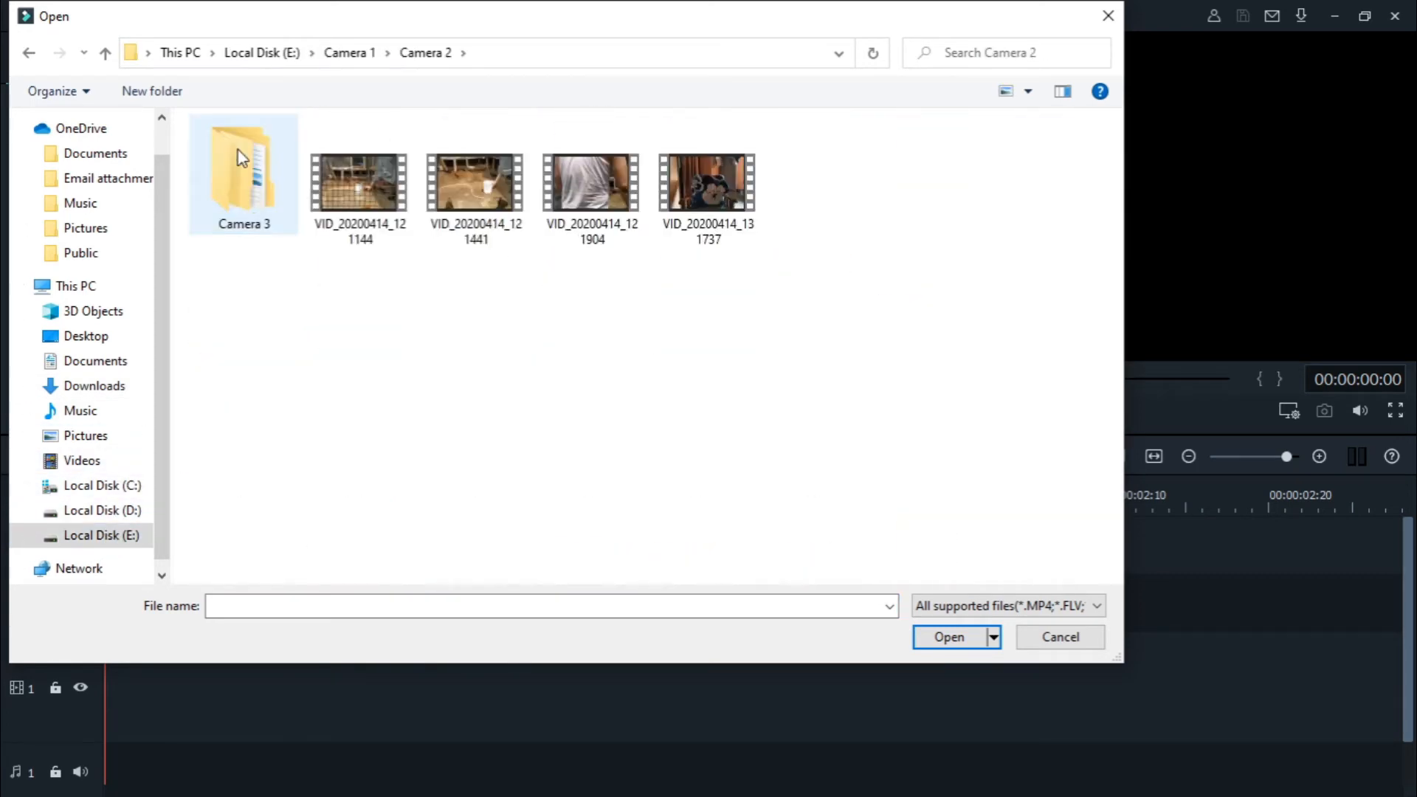
double_click(237, 148)
double_click(238, 148)
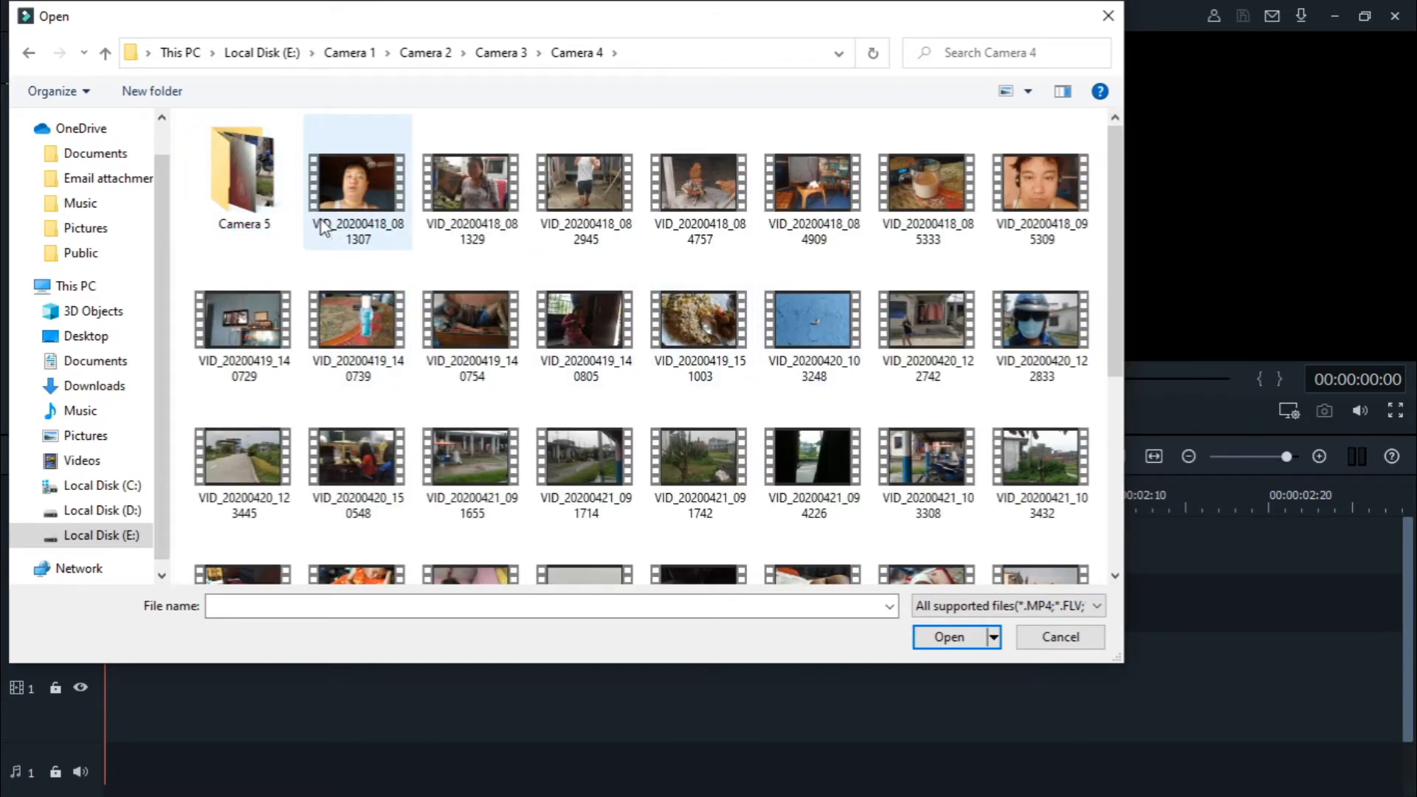
scroll(325, 236, "down", 5)
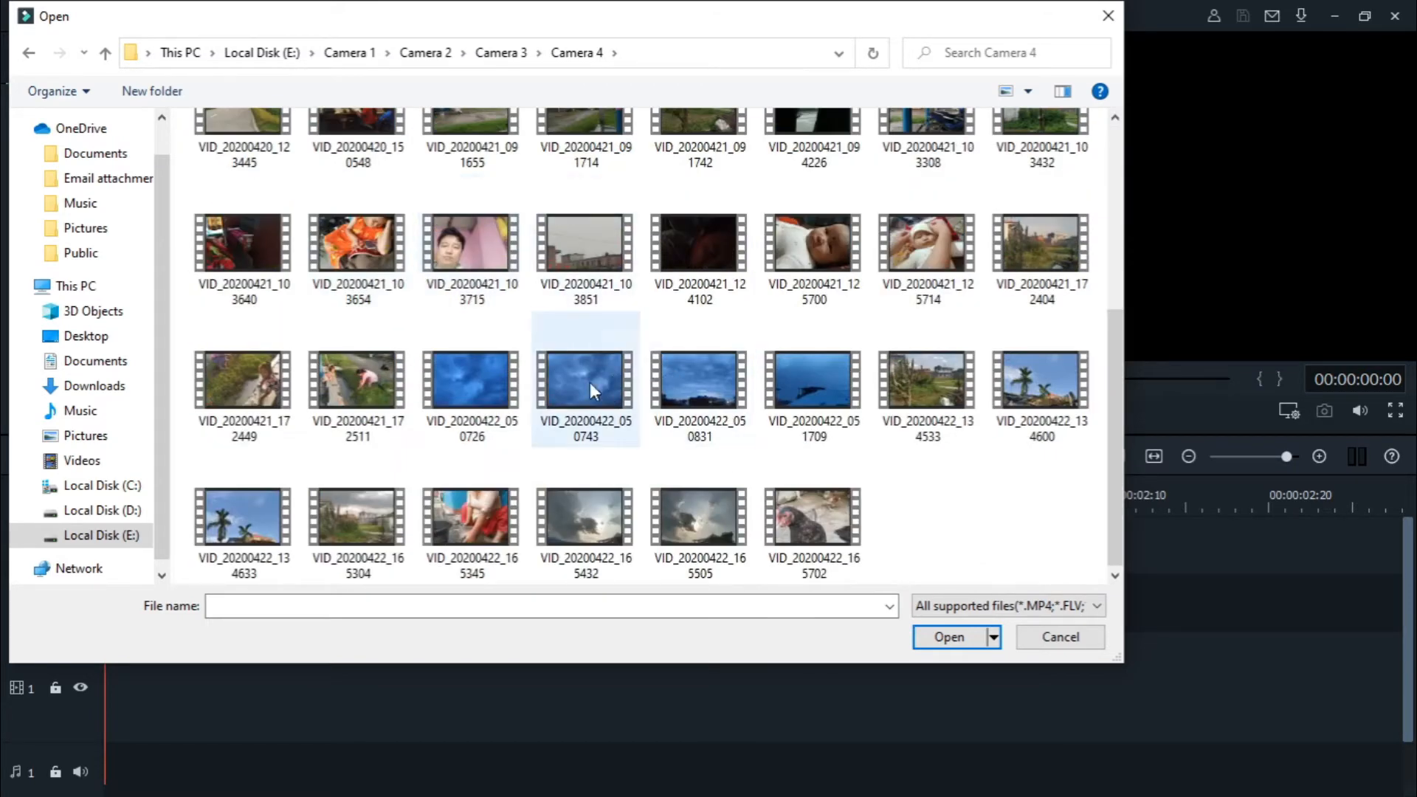
left_click(481, 379)
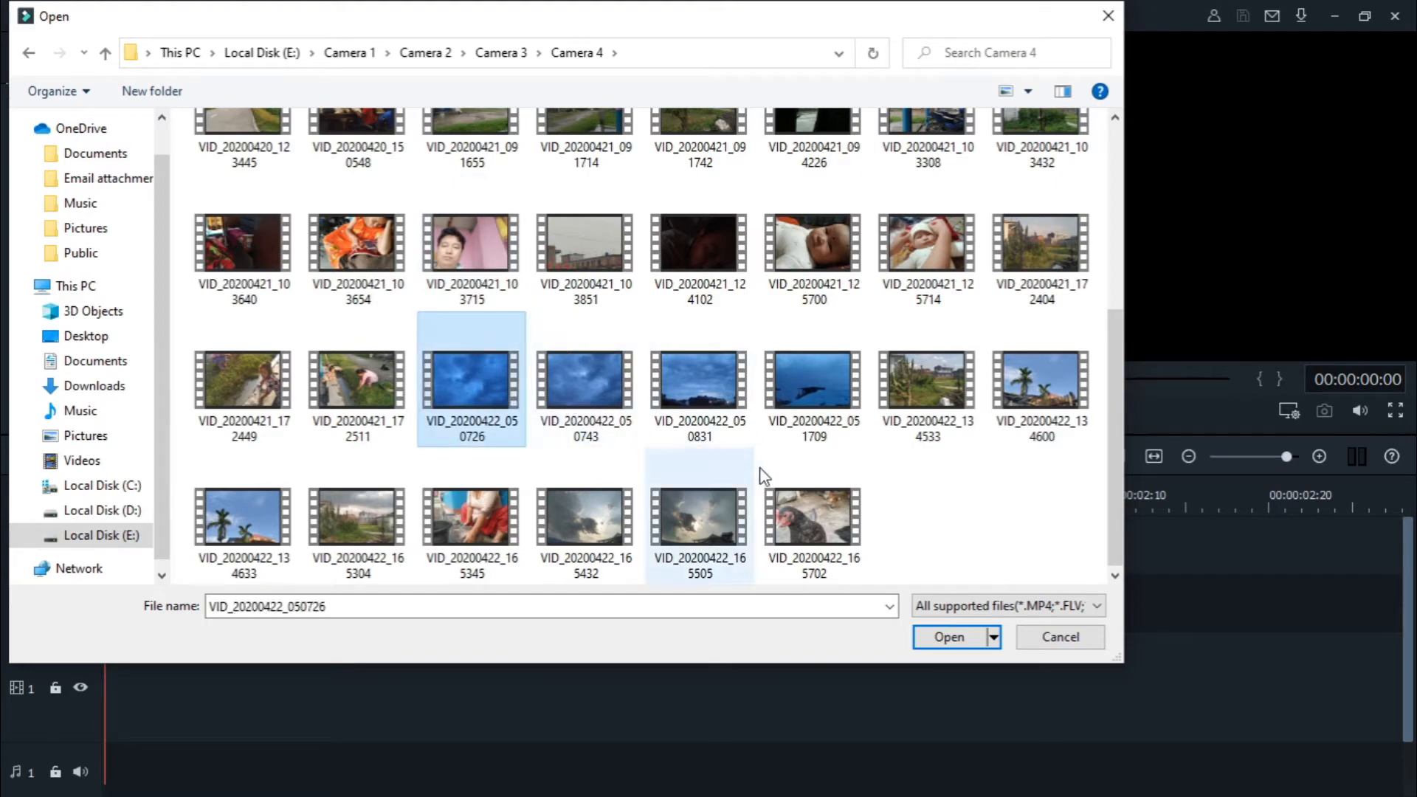
left_click(716, 374)
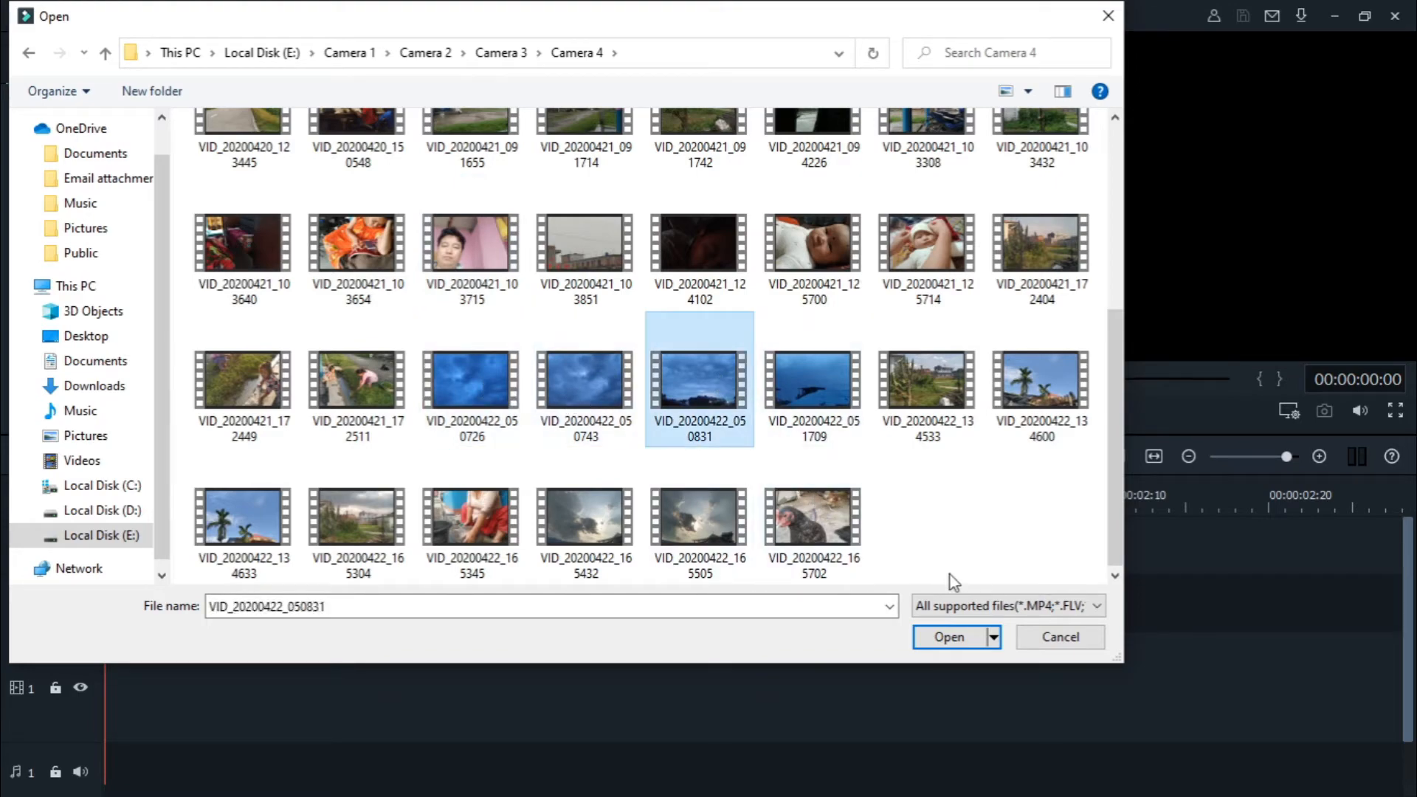
left_click(949, 636)
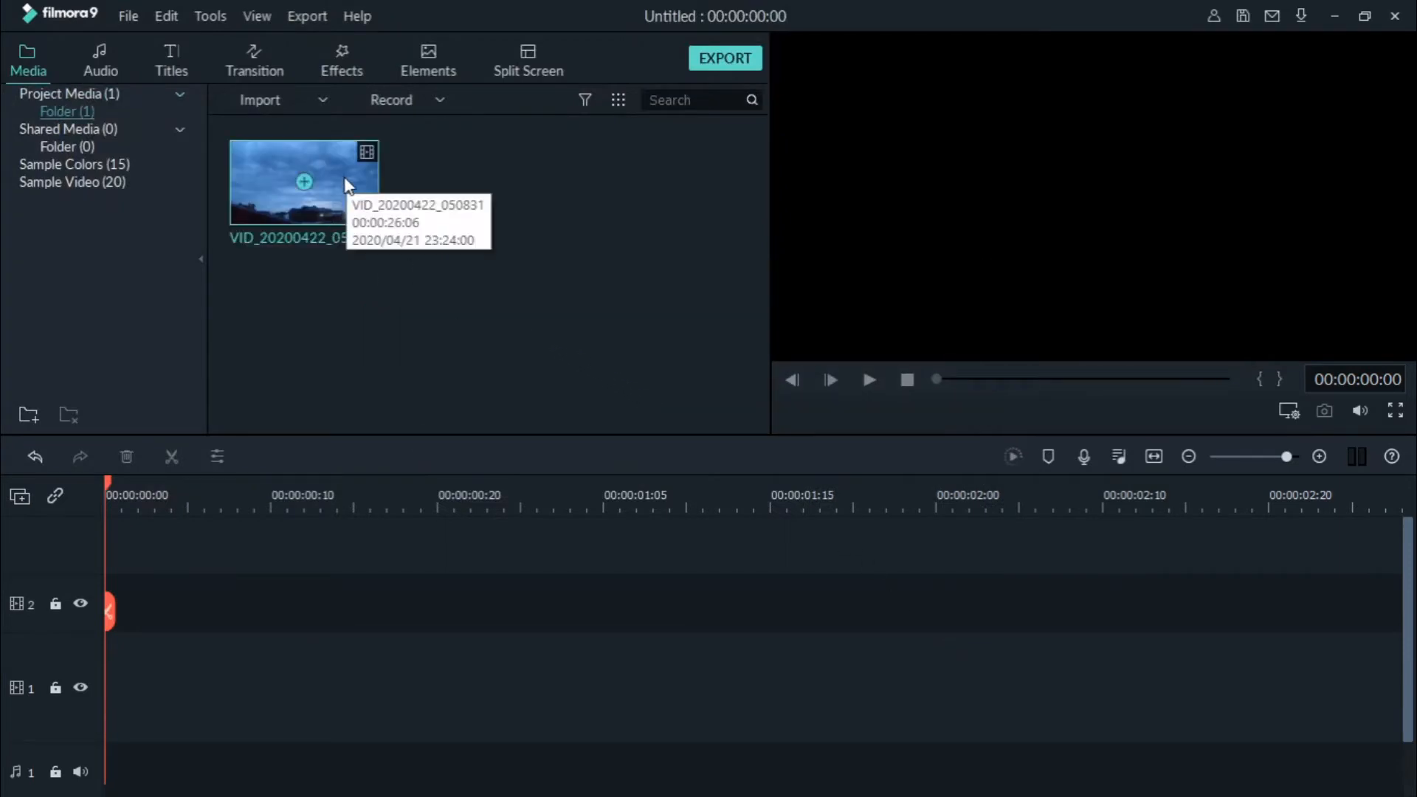
Place the sky video at the start of track 1, match the project settings to 1920 x 1080 30fps, and fit the timeline.
left_click_drag(347, 182, 97, 684)
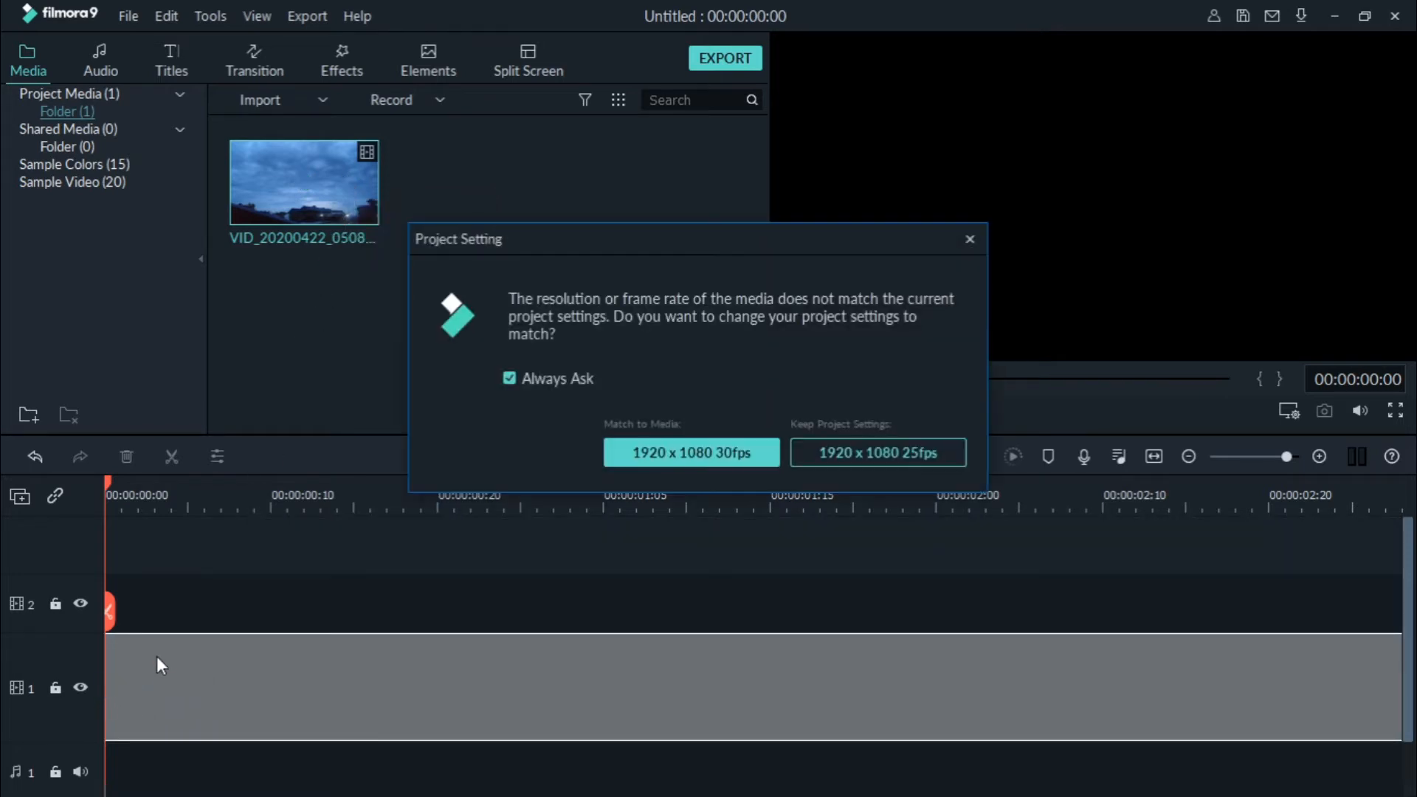
left_click(736, 452)
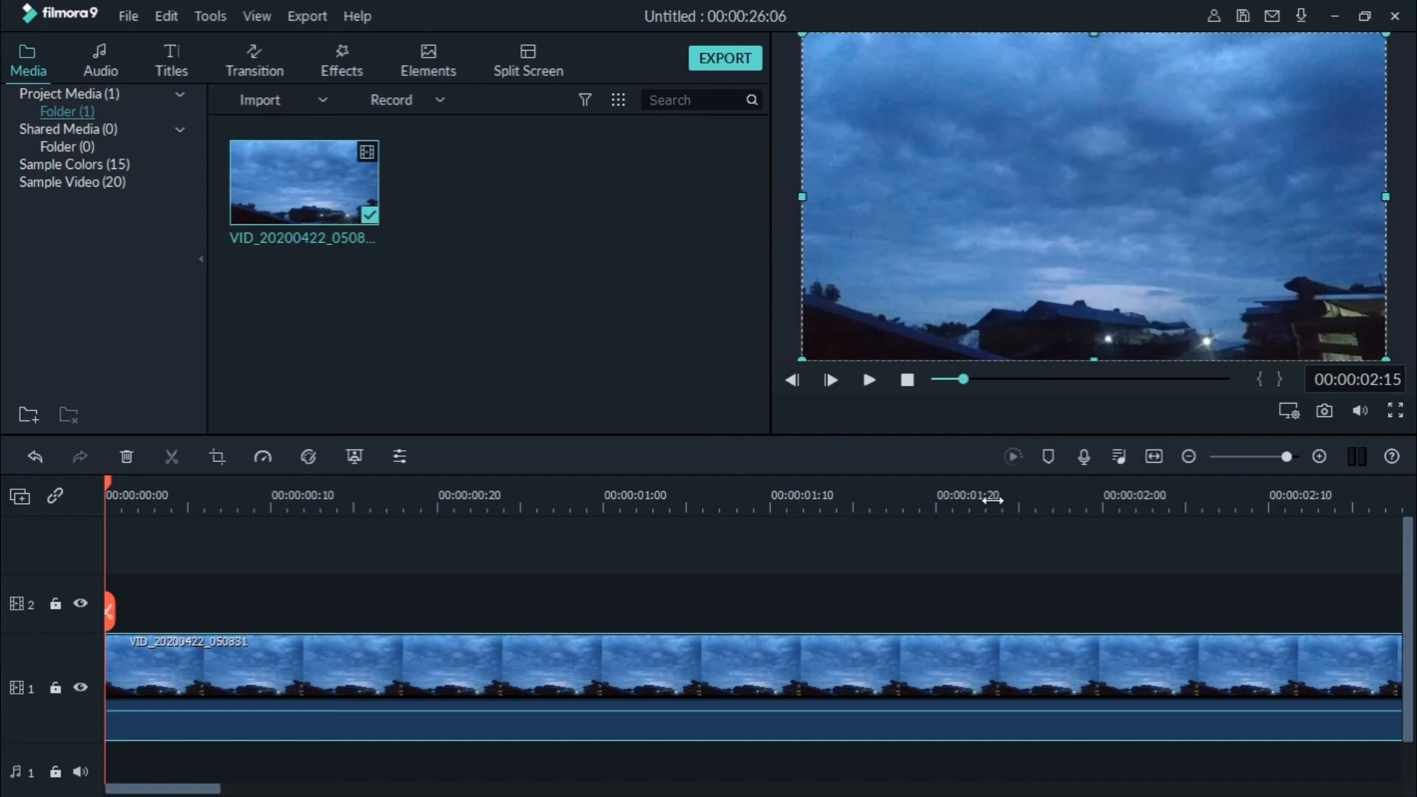
left_click(1153, 456)
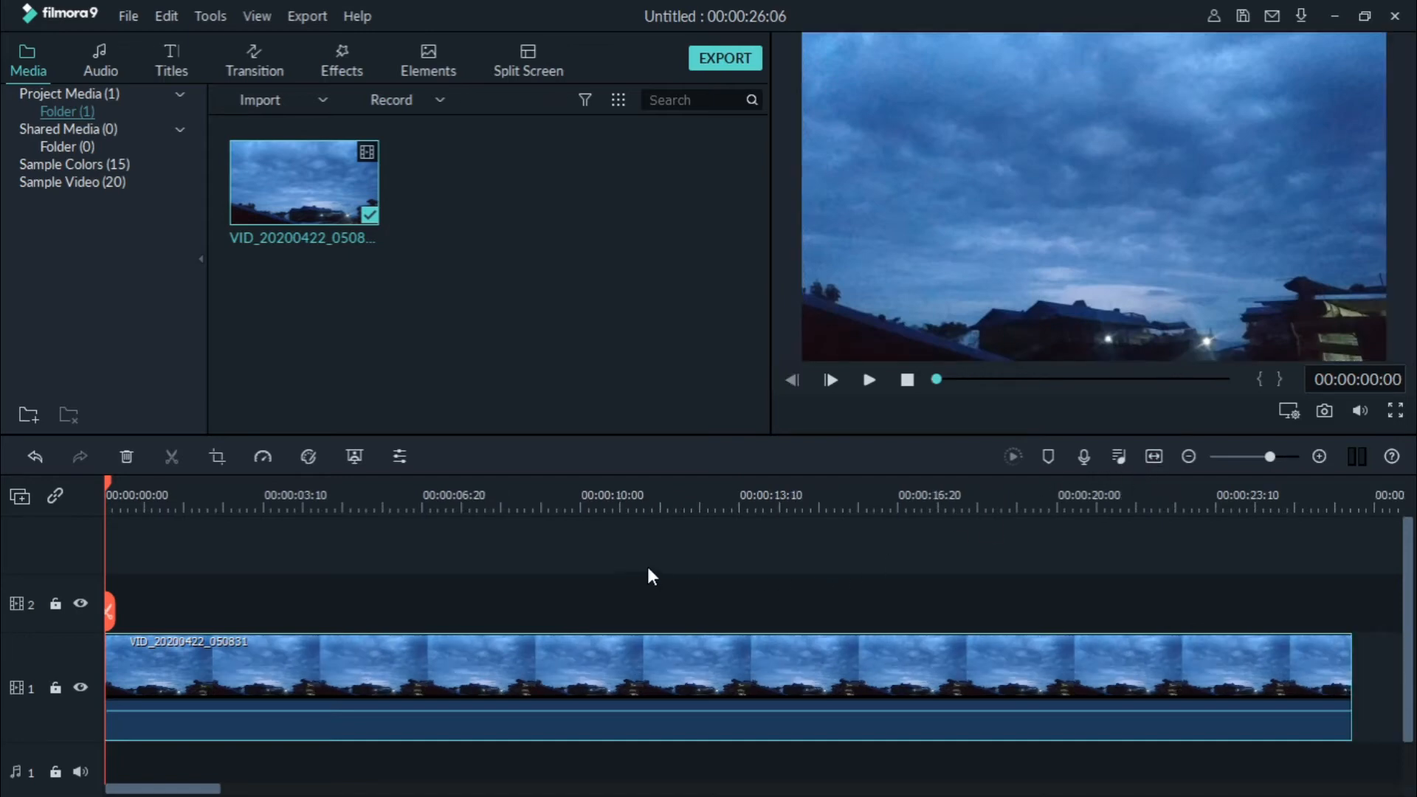
Split the sky video at 00:00:03:00, delete the remainder, and return the playhead to the start.
left_click(299, 486)
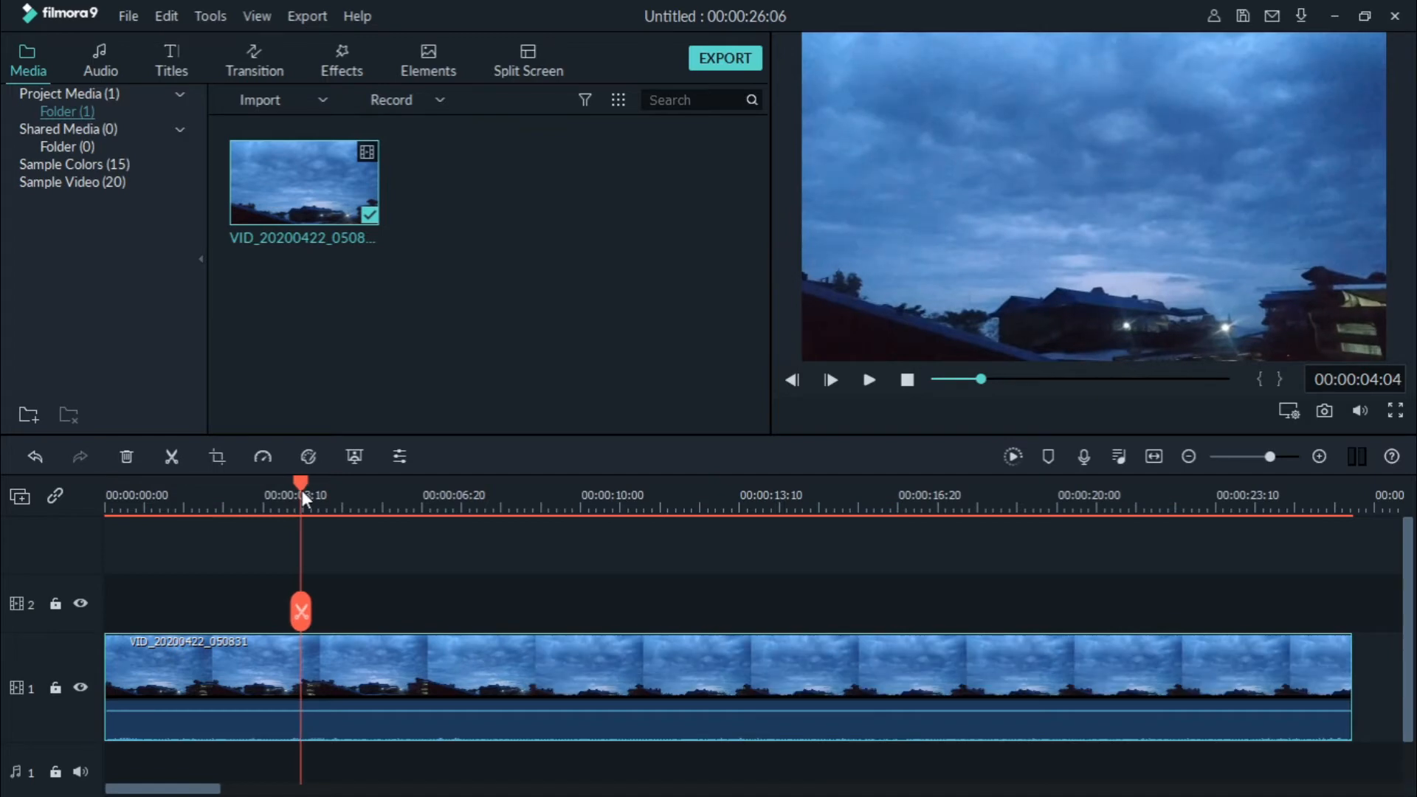
left_click_drag(303, 491, 248, 498)
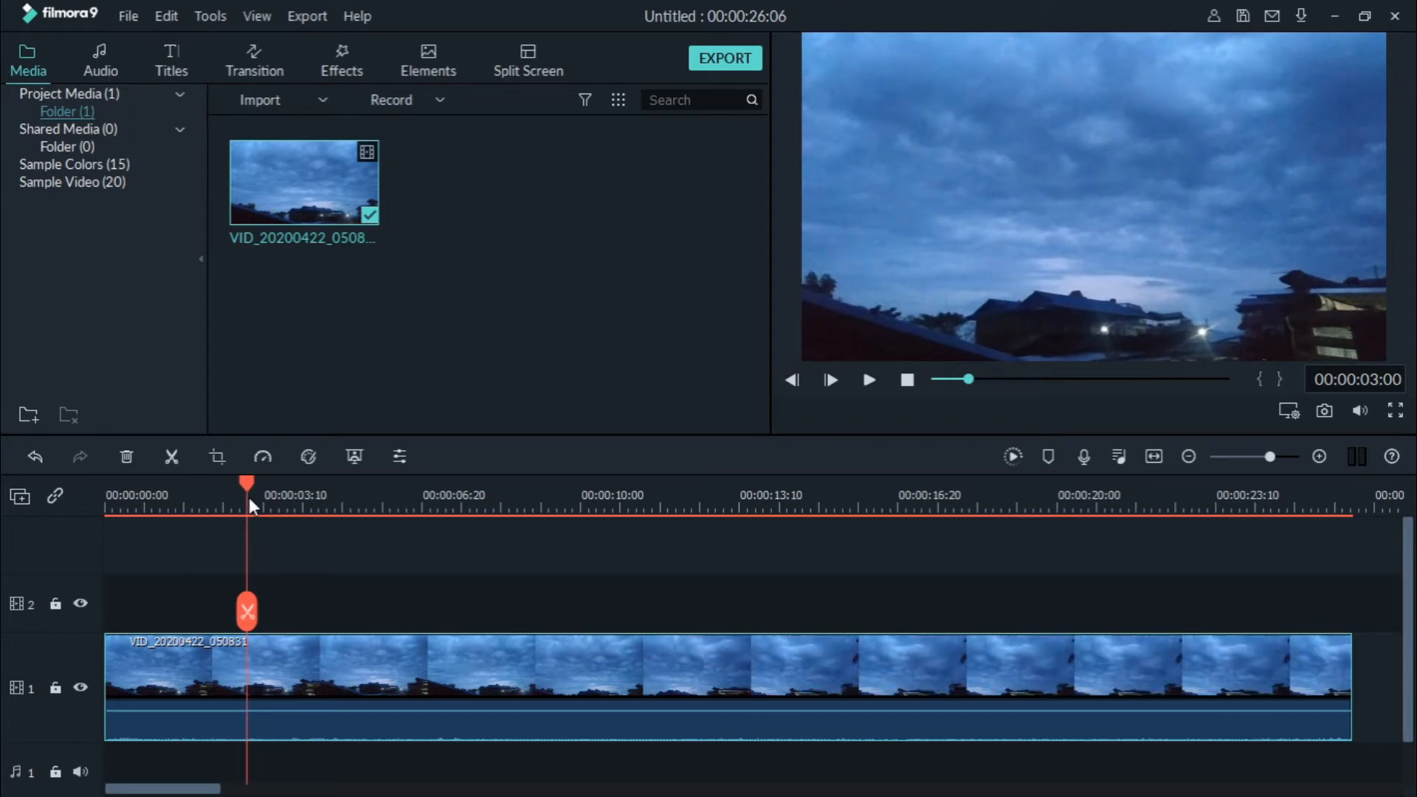
left_click(247, 611)
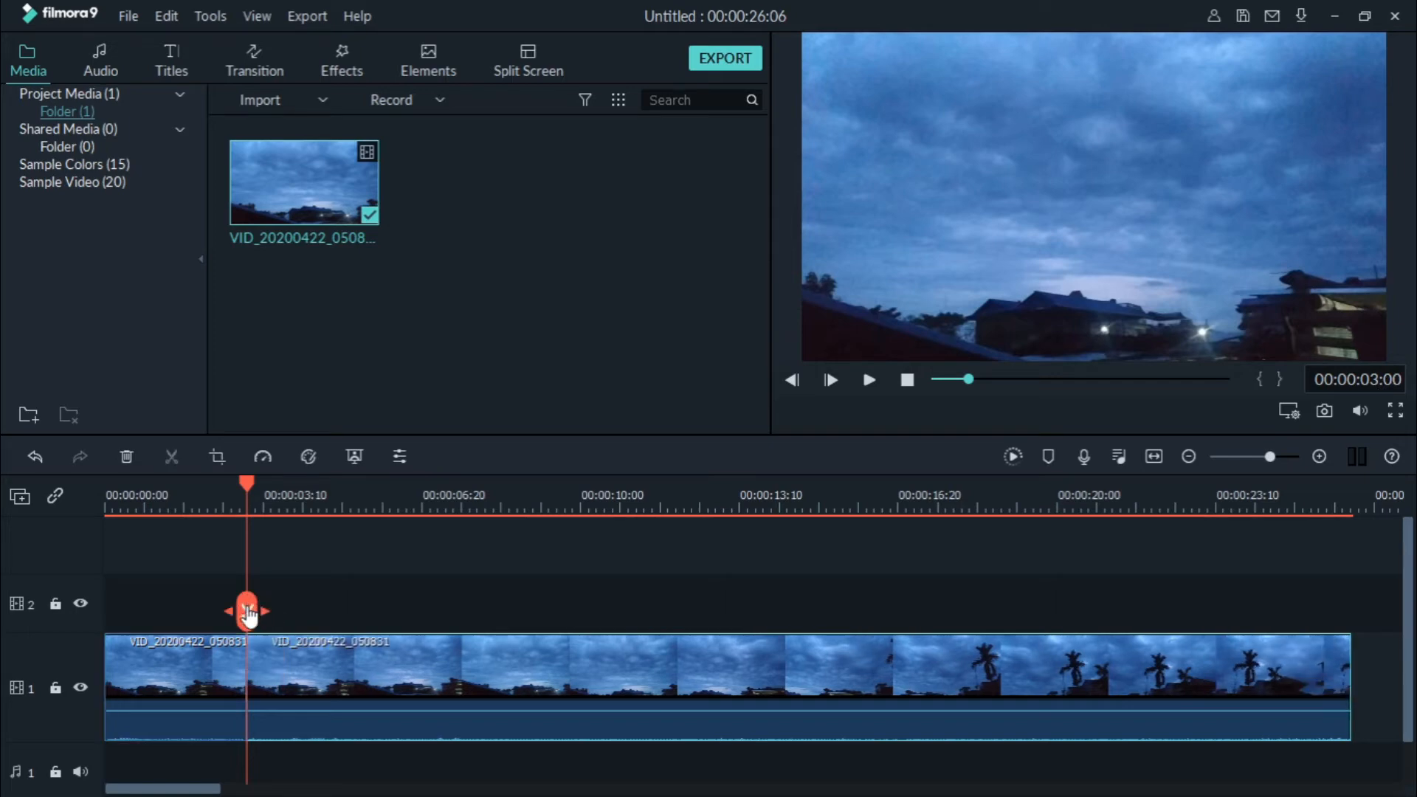
left_click(344, 677)
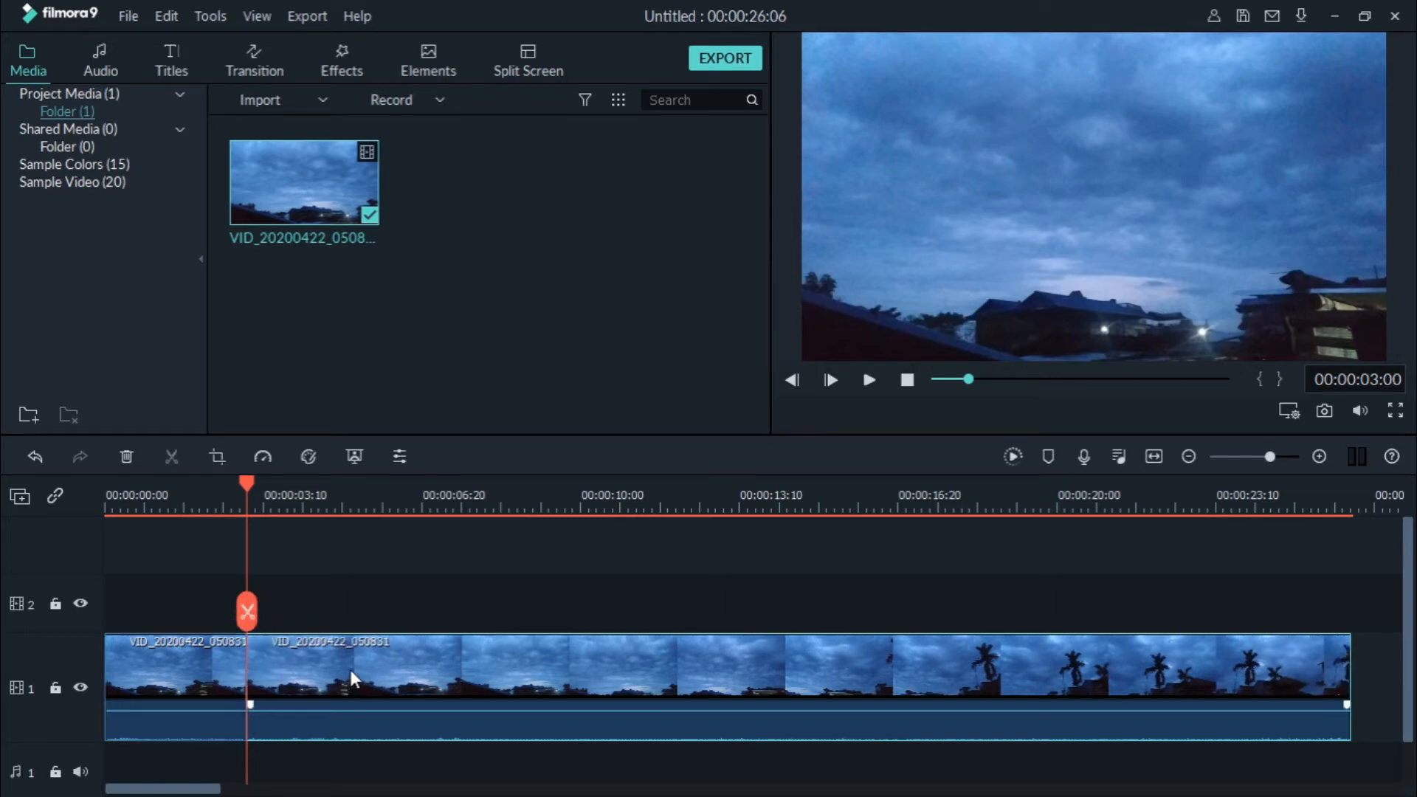
key("Delete")
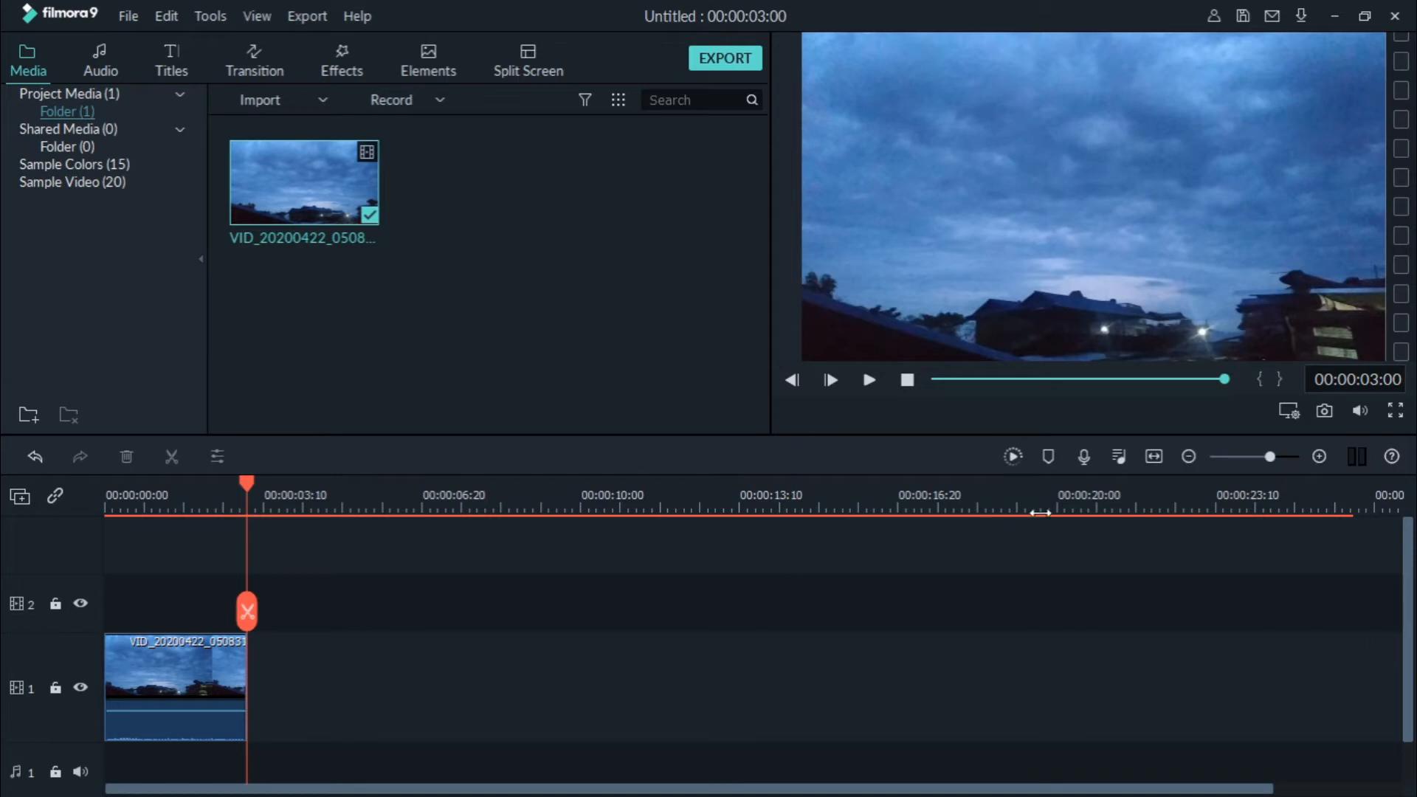
left_click(1155, 457)
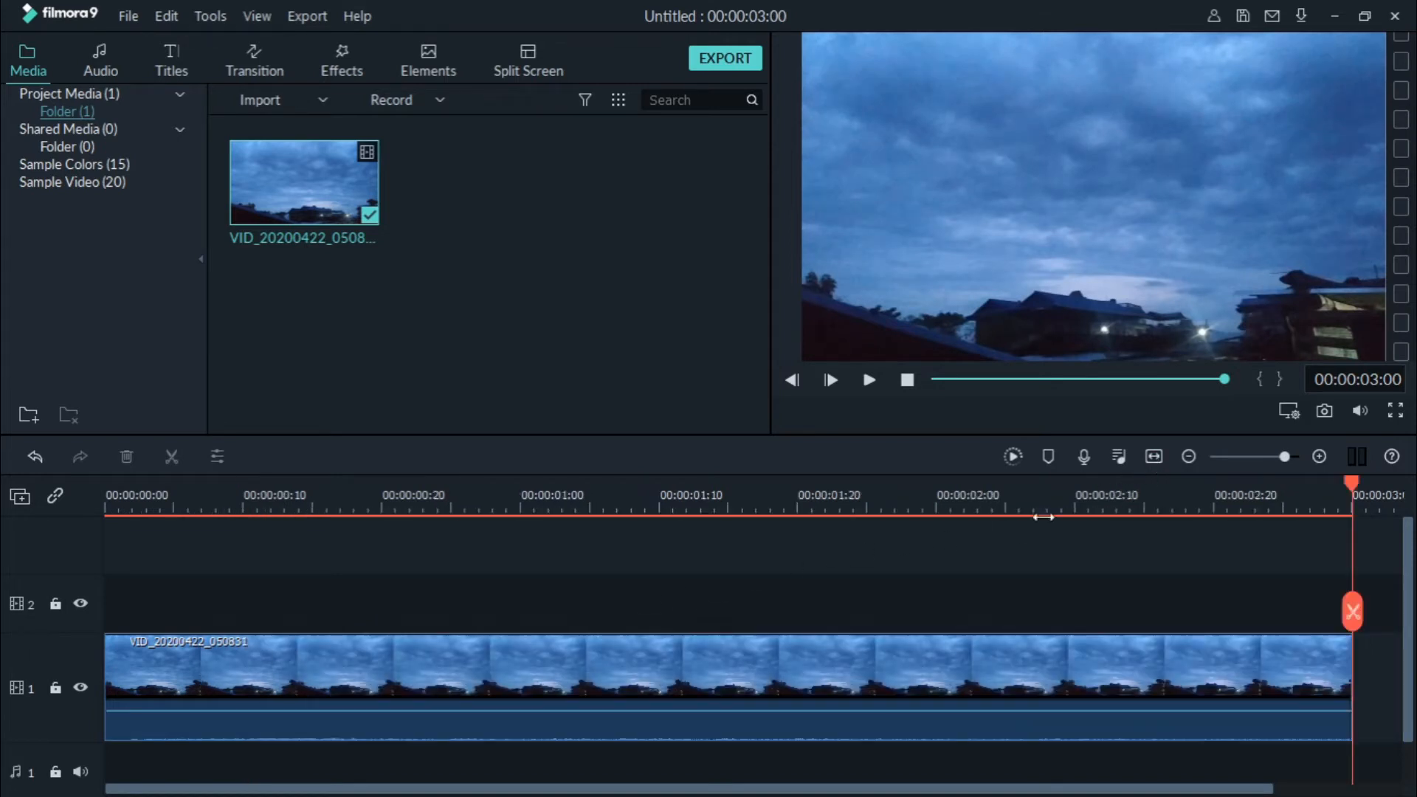
left_click_drag(453, 508, 46, 541)
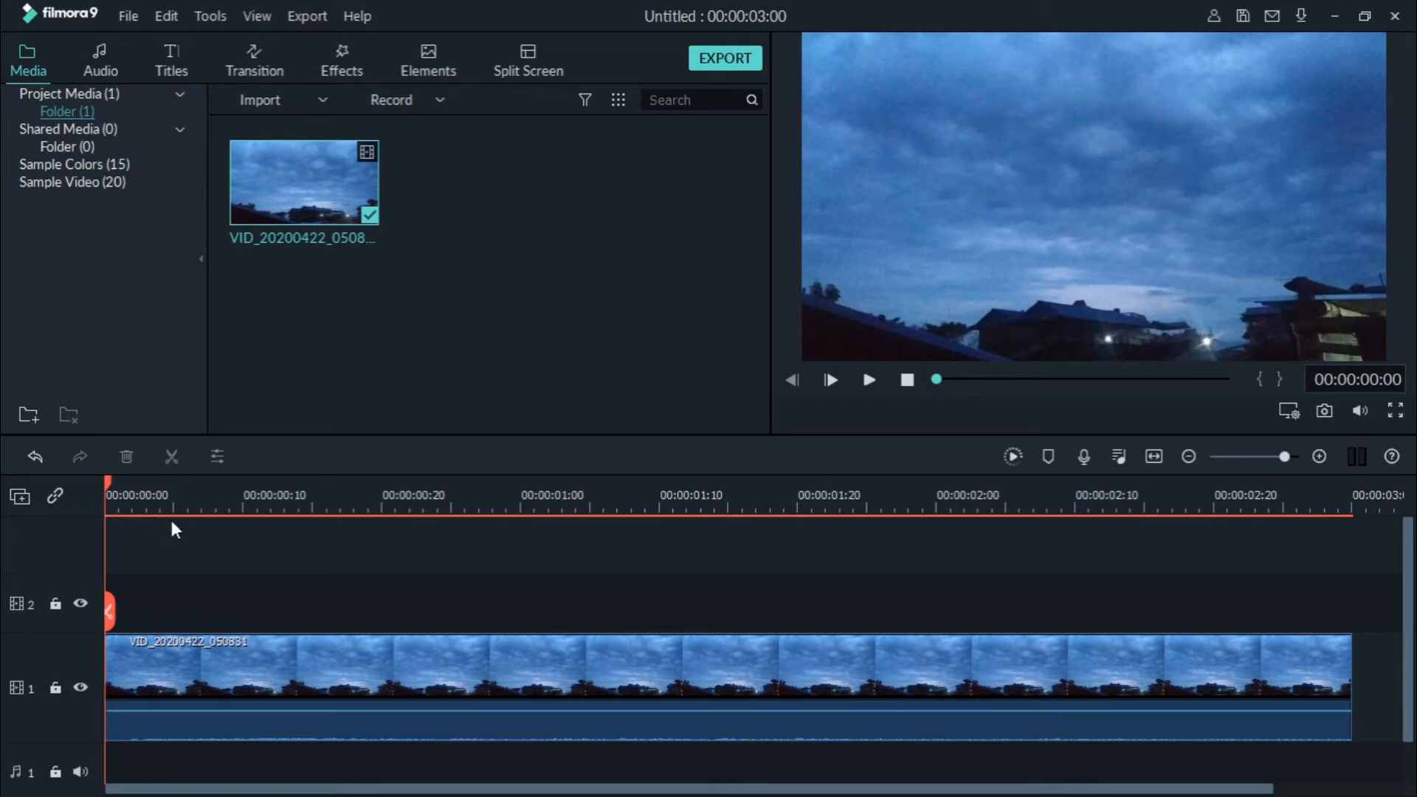
Import Glitch Layer 01 from Documents > Wondershare Filmora 9 > Output and place it at the start of track 2.
left_click(261, 98)
left_click(270, 127)
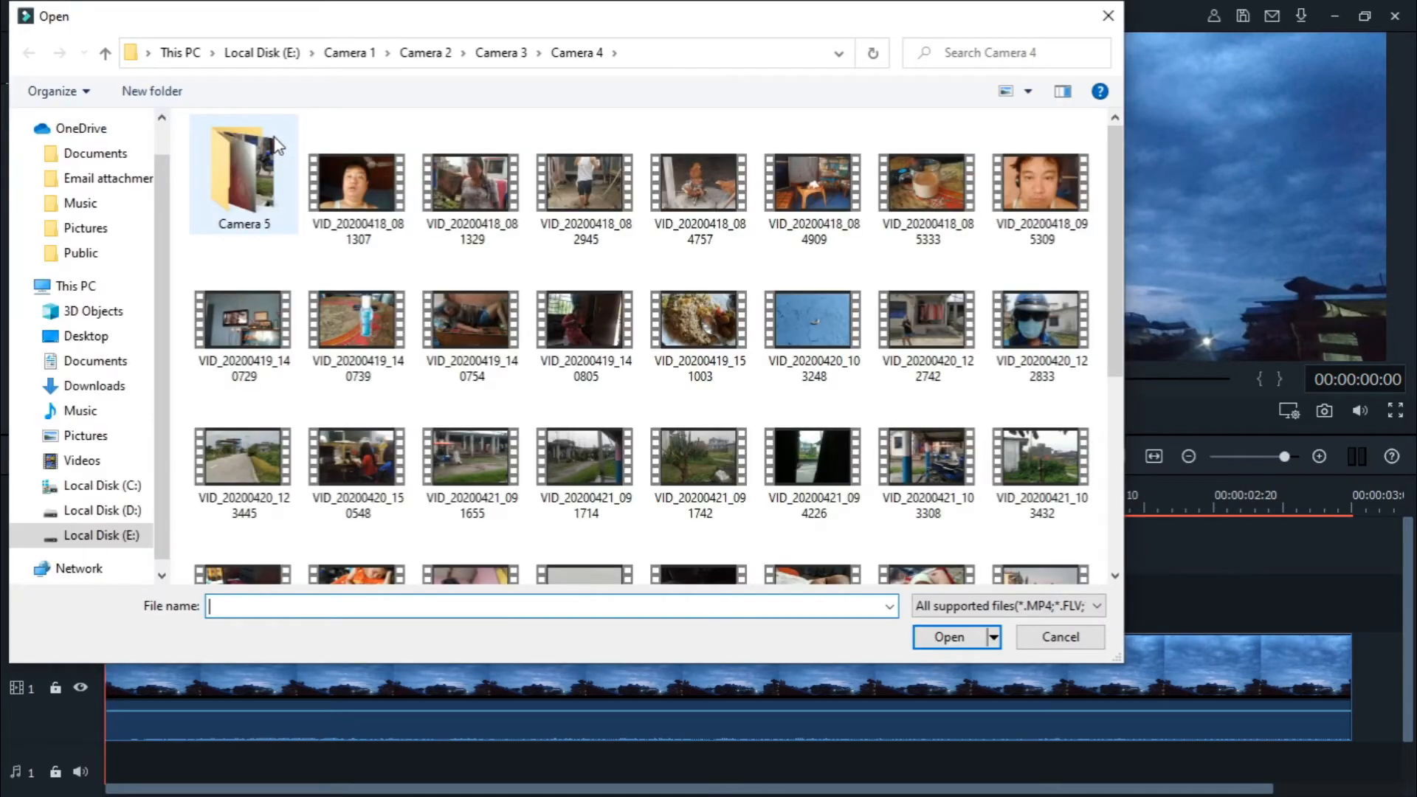
left_click(90, 369)
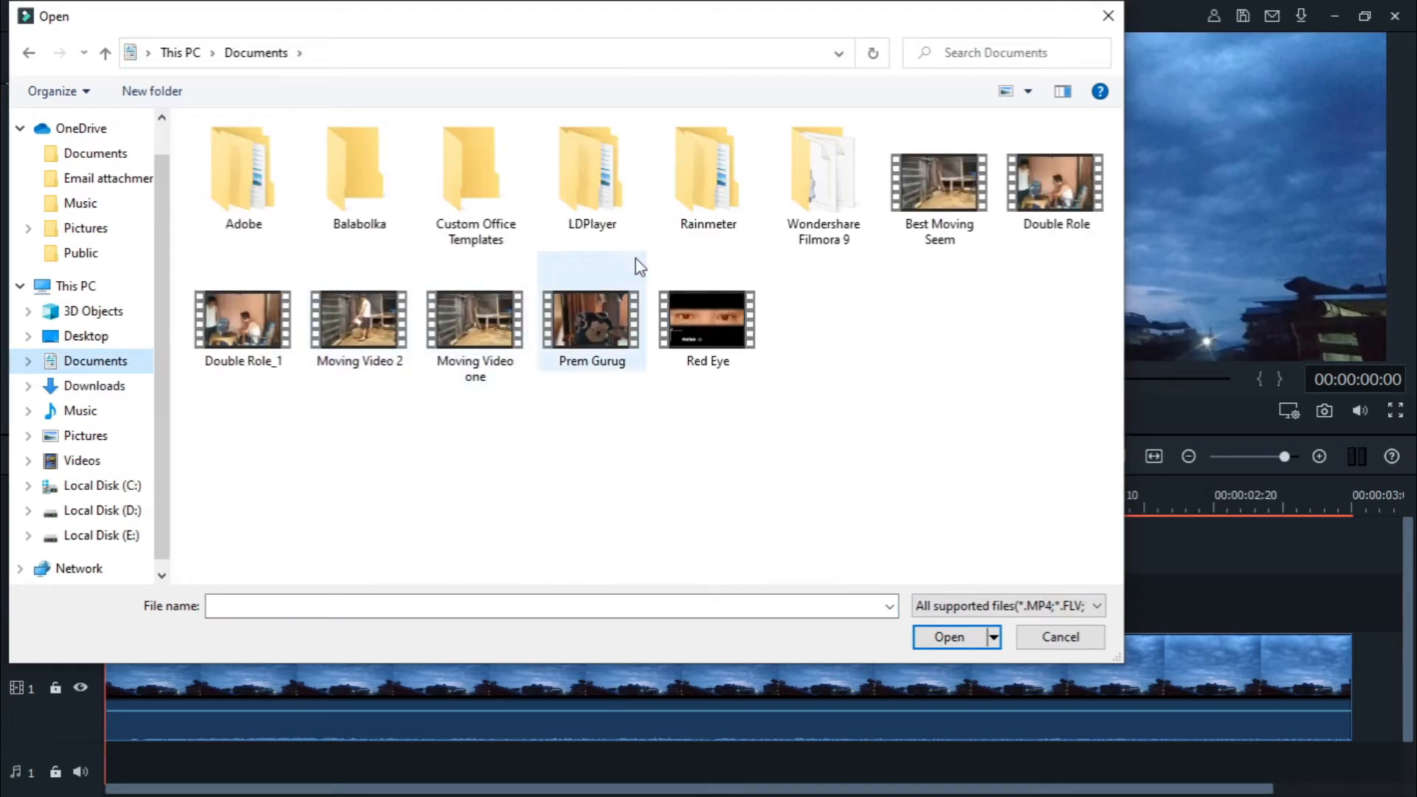
double_click(825, 189)
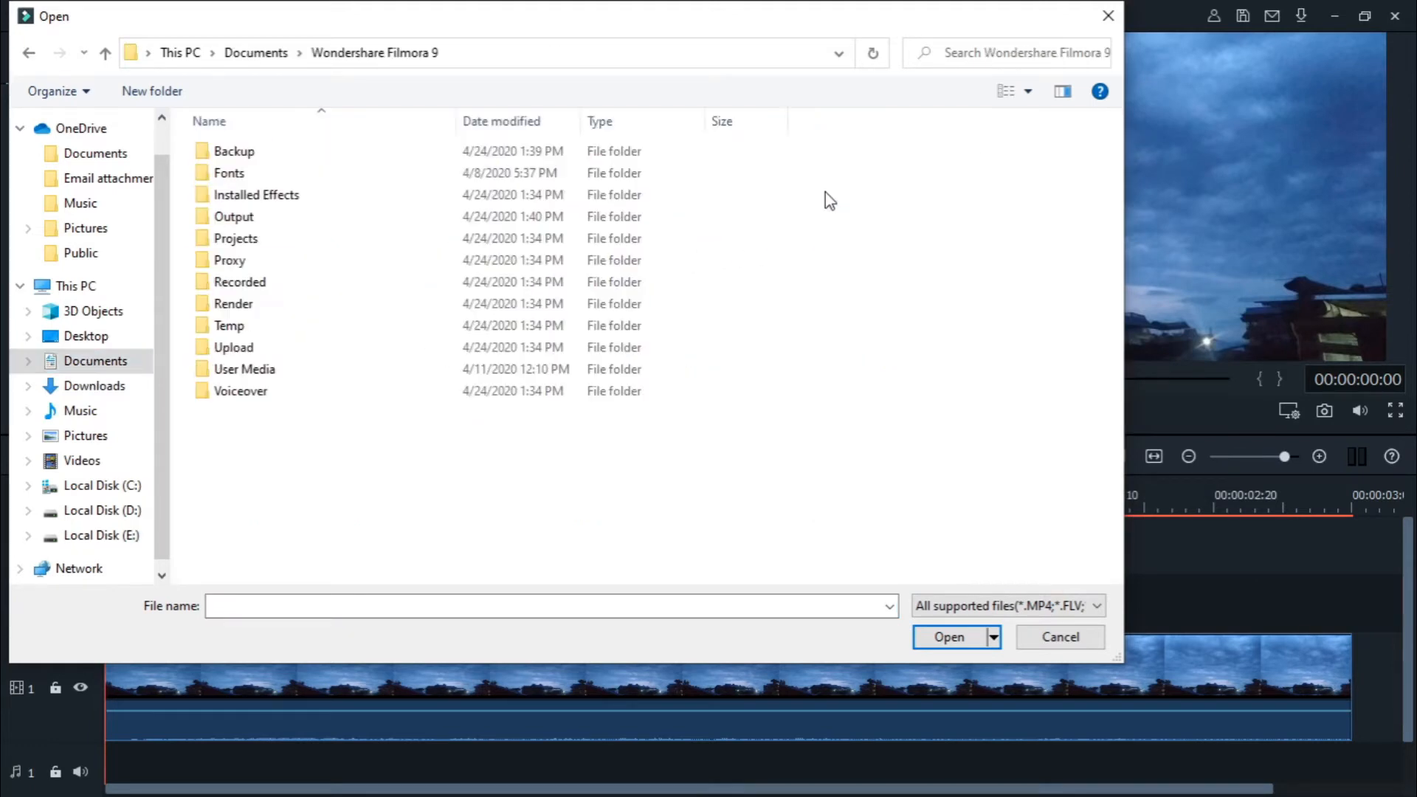
double_click(235, 217)
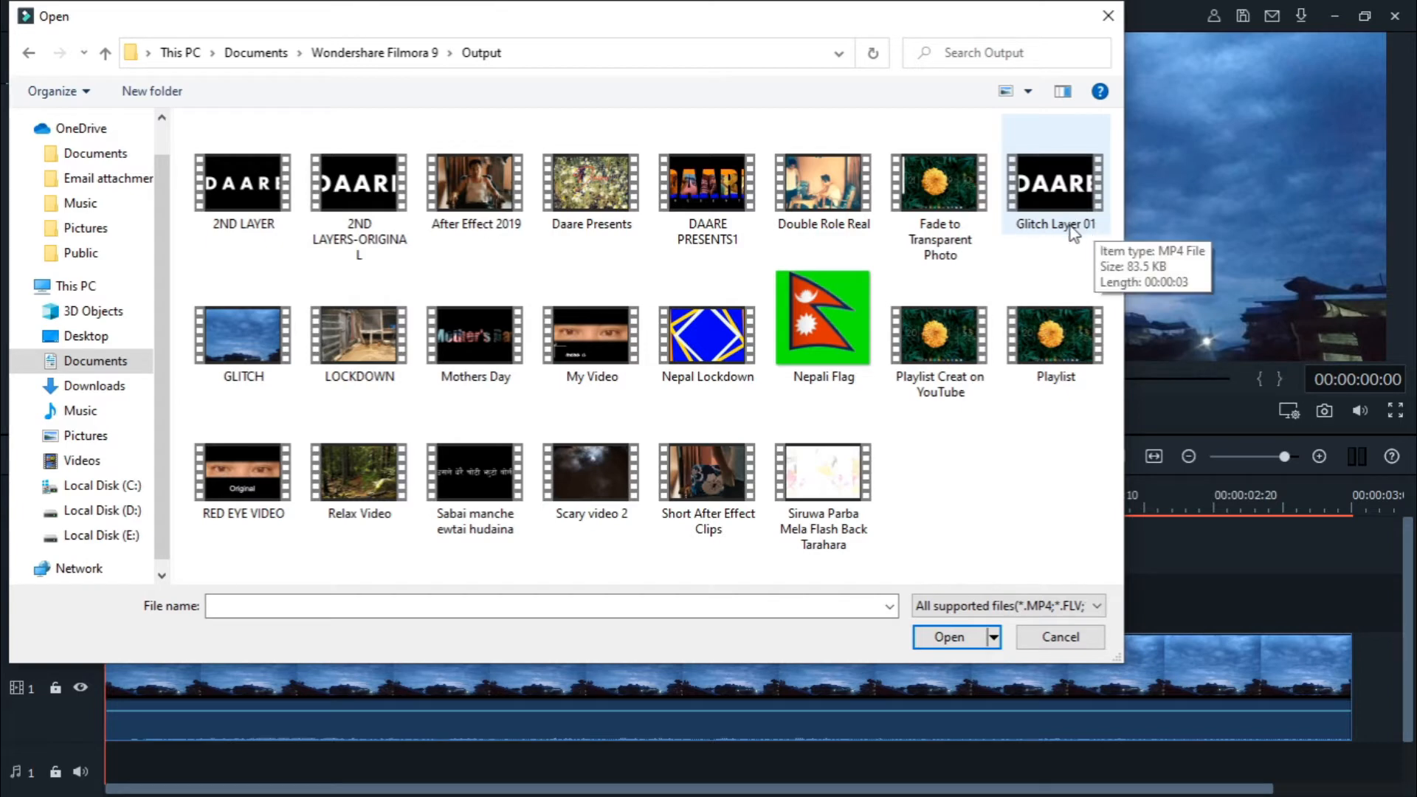
left_click(1072, 186)
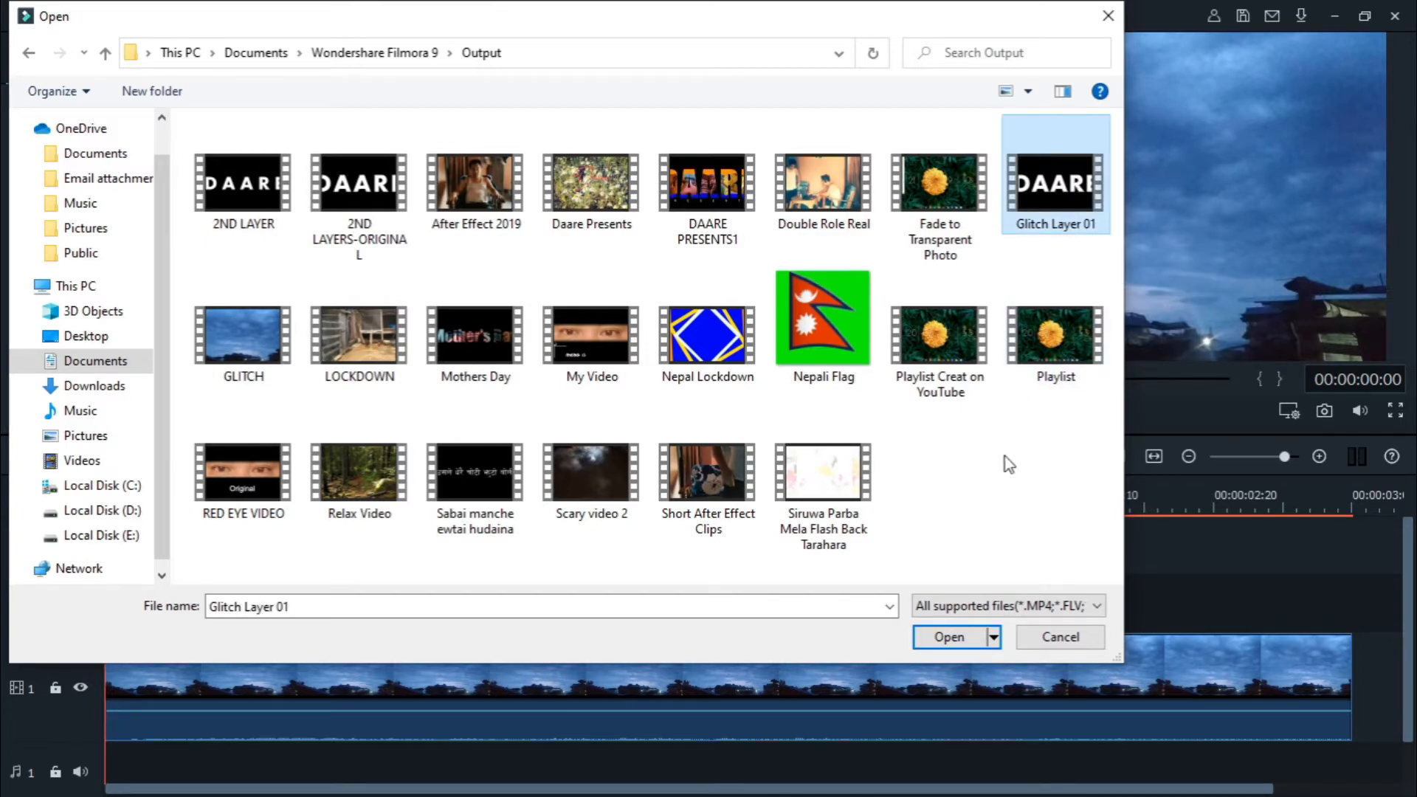
left_click(954, 638)
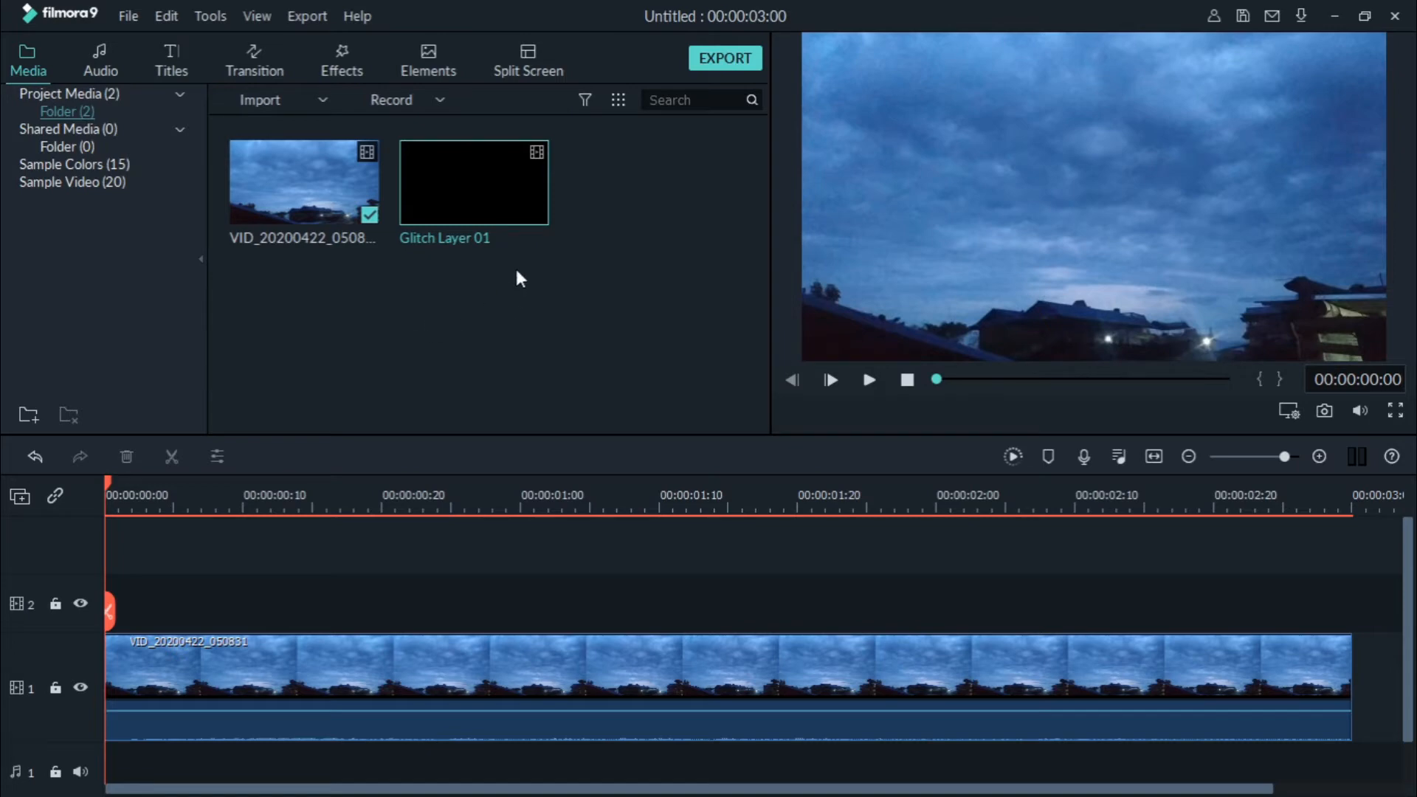
left_click_drag(509, 200, 281, 599)
left_click_drag(178, 596, 87, 590)
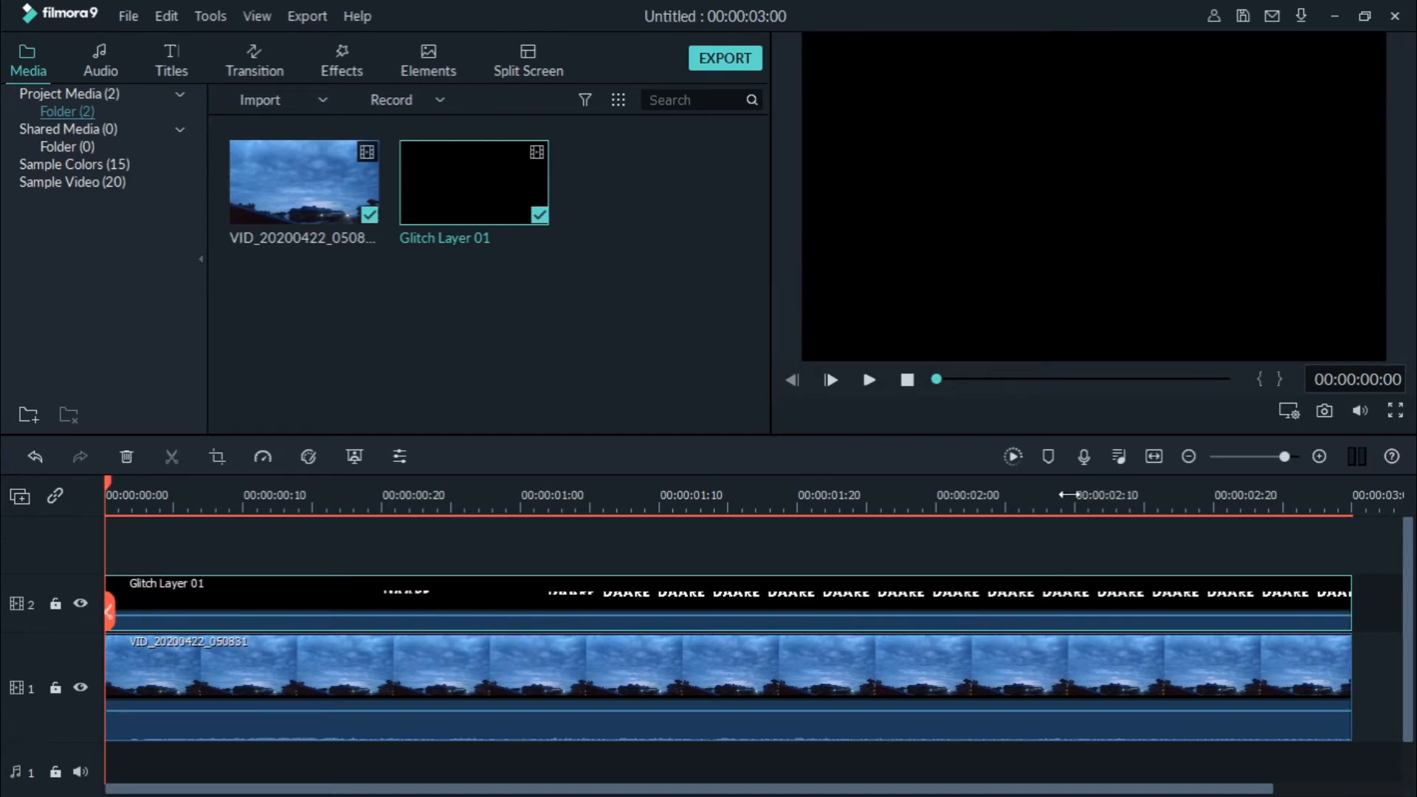
Split the Glitch Layer 01 clip on track 2 at 00:00:02:00.
left_click(1063, 493)
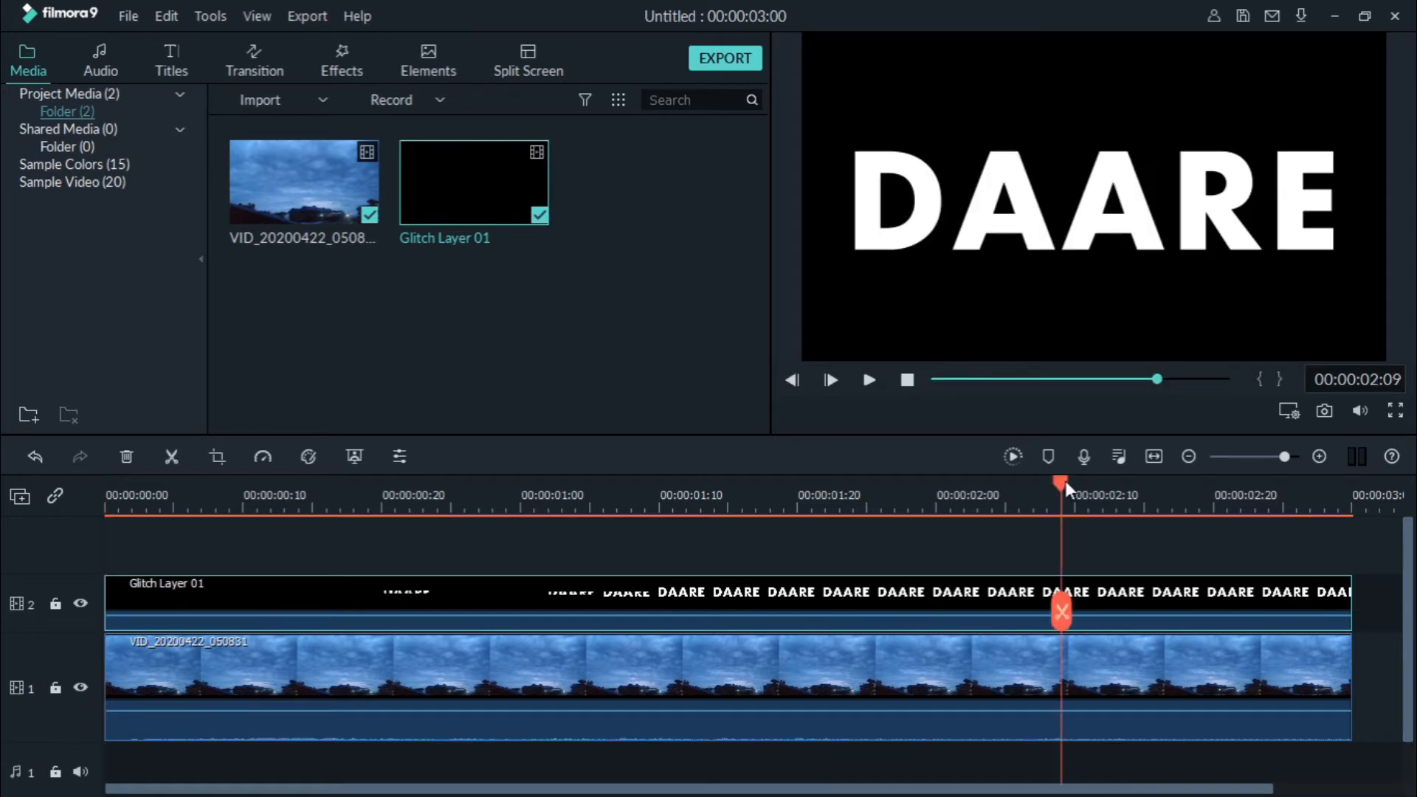
left_click_drag(1065, 480, 947, 517)
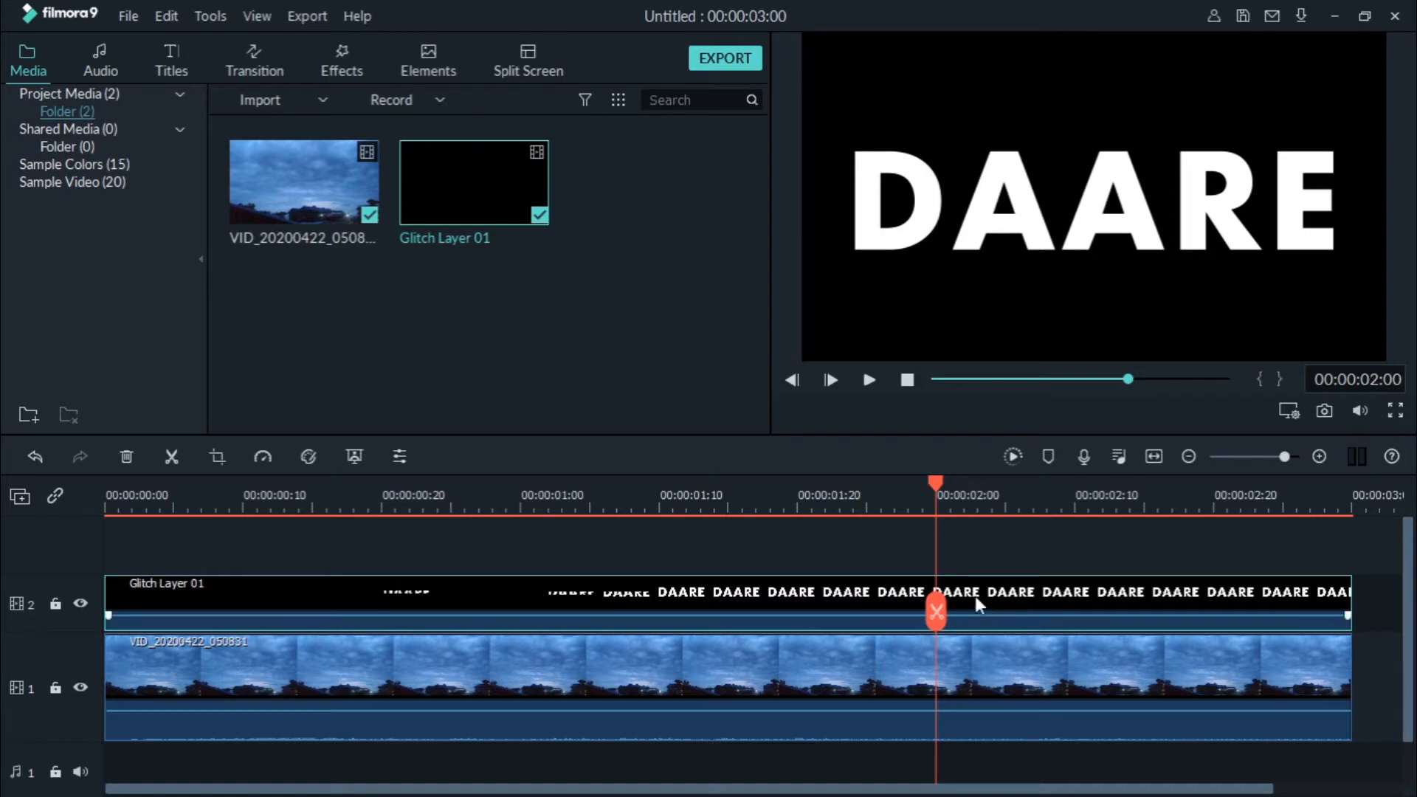
left_click(937, 613)
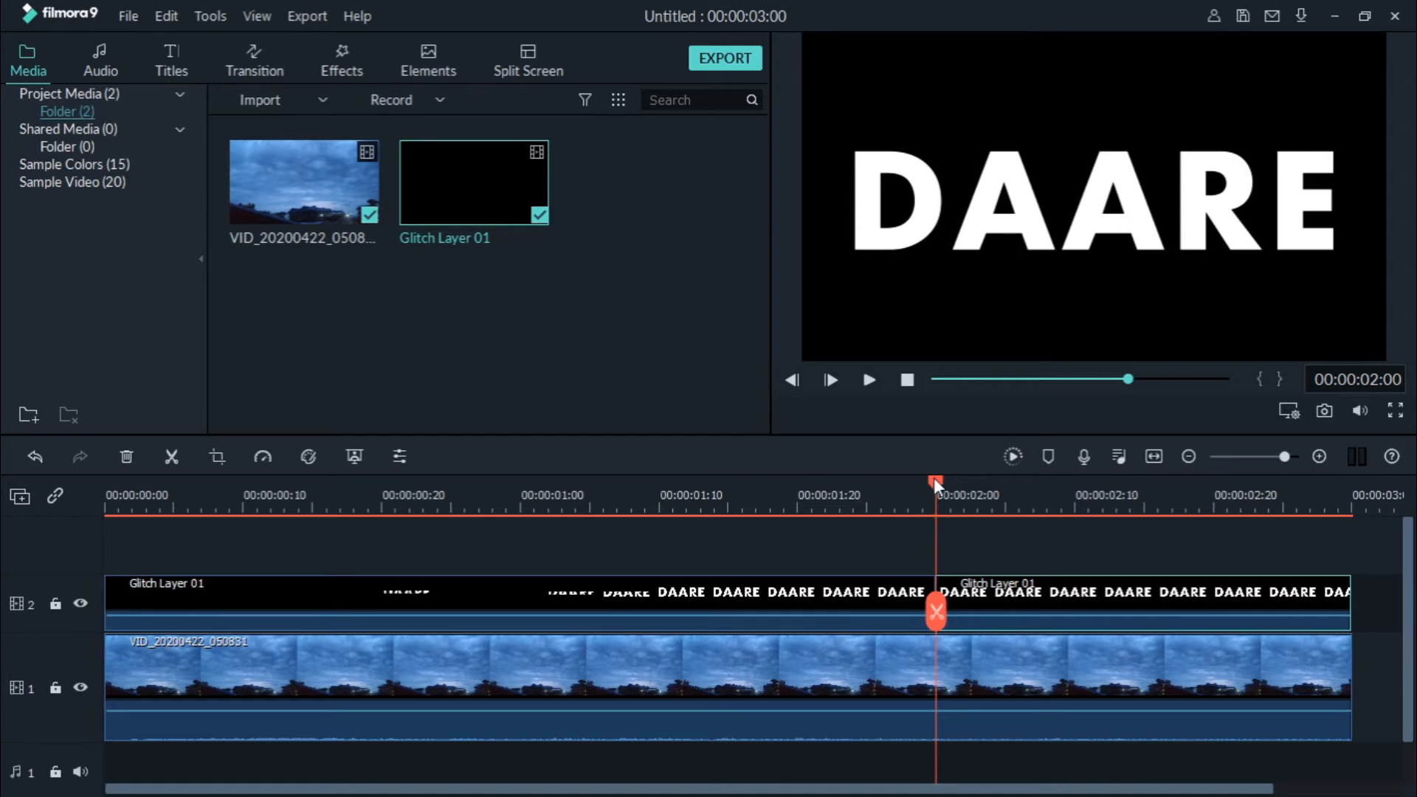
Split the first Glitch Layer 01 segment at 00:00:01:24.
left_click_drag(933, 477, 845, 505)
left_click(857, 511)
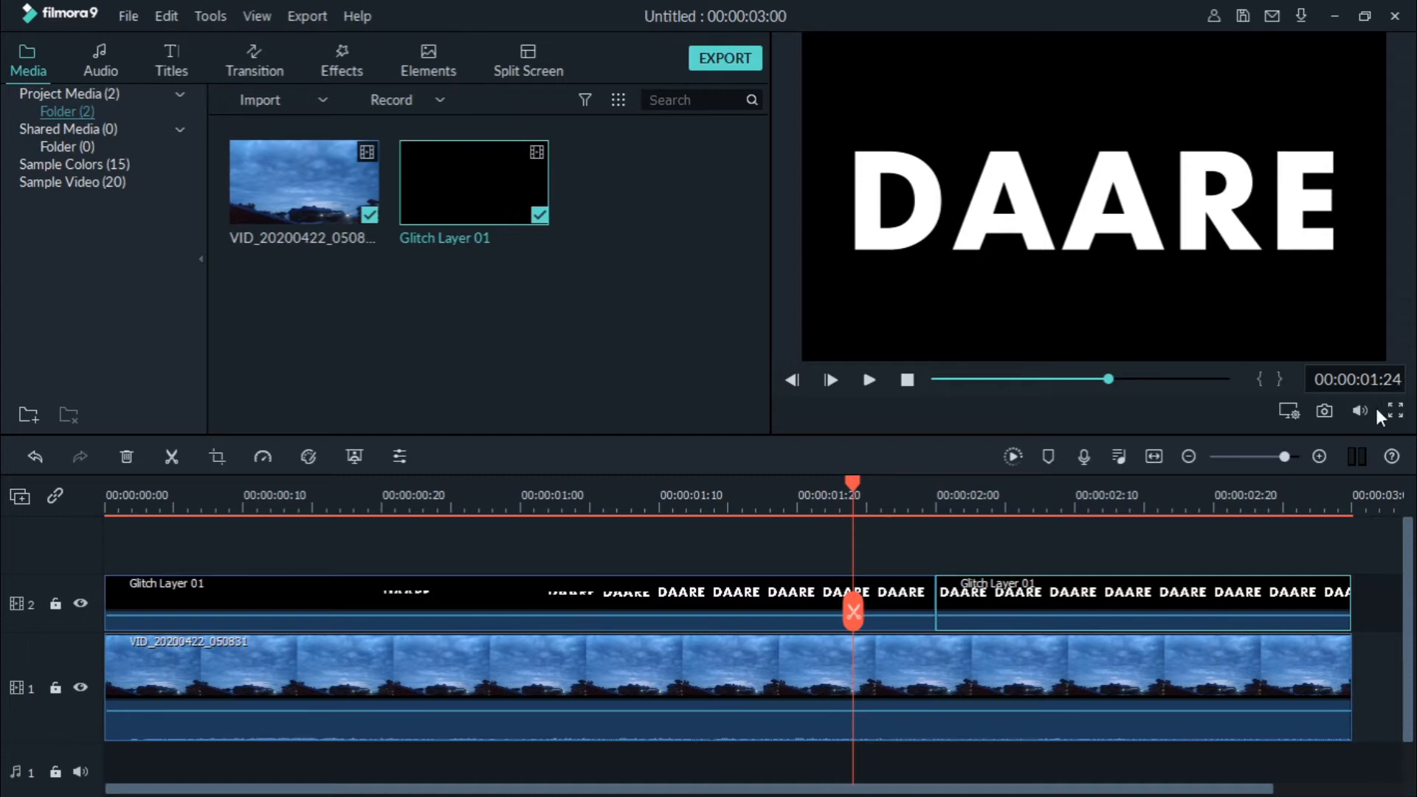
left_click(899, 596)
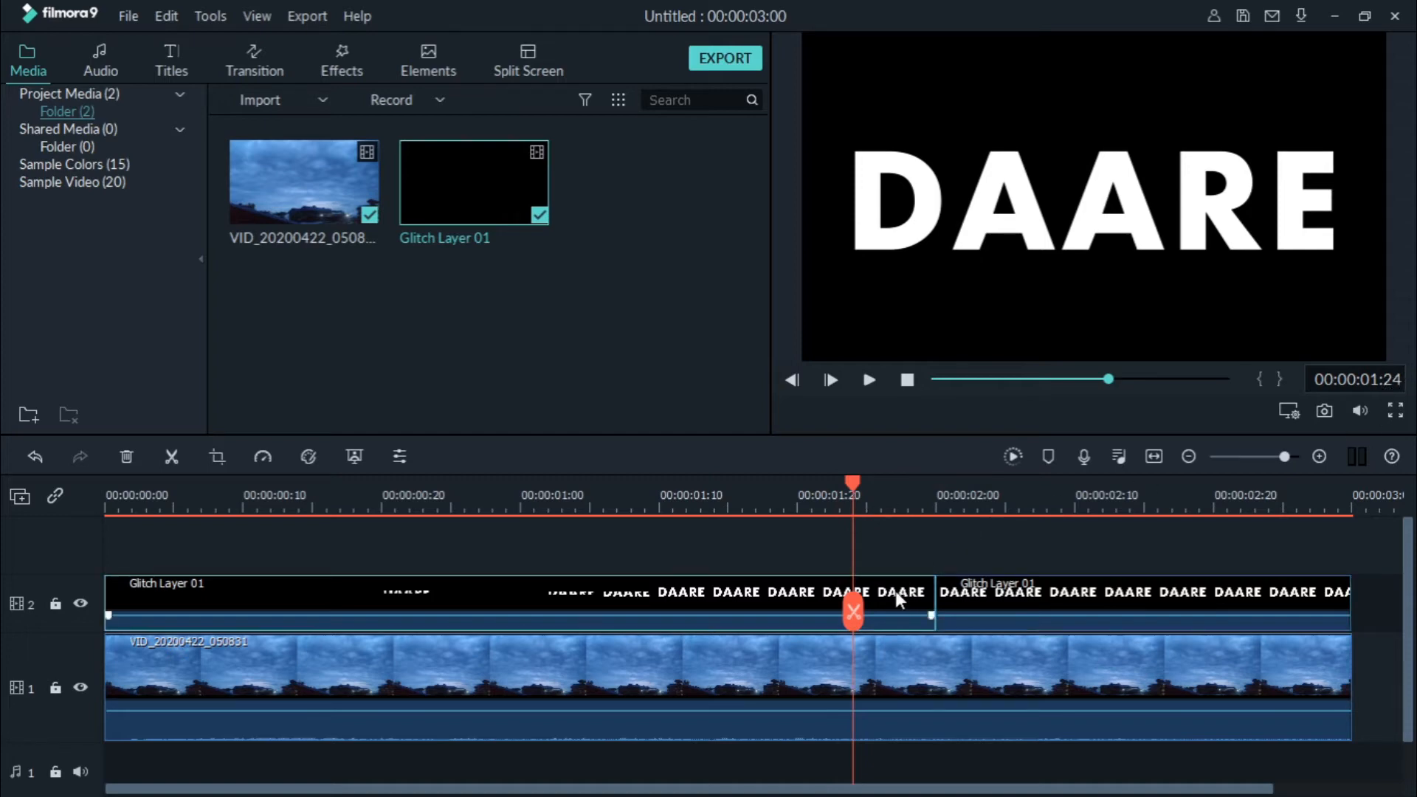
left_click(854, 611)
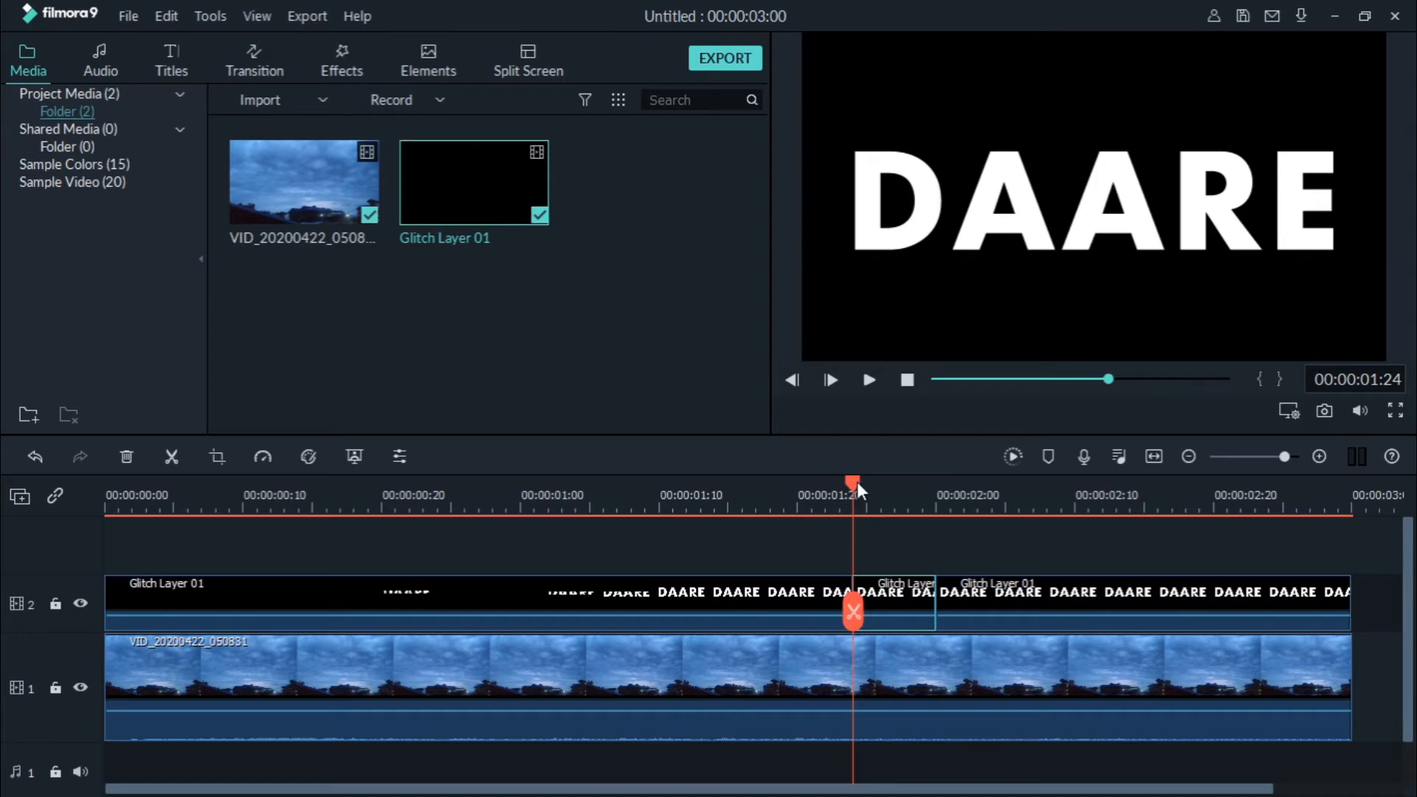
Split the first Glitch Layer 01 segment on track 2 at 00:00:01:13.
left_click_drag(857, 481, 710, 527)
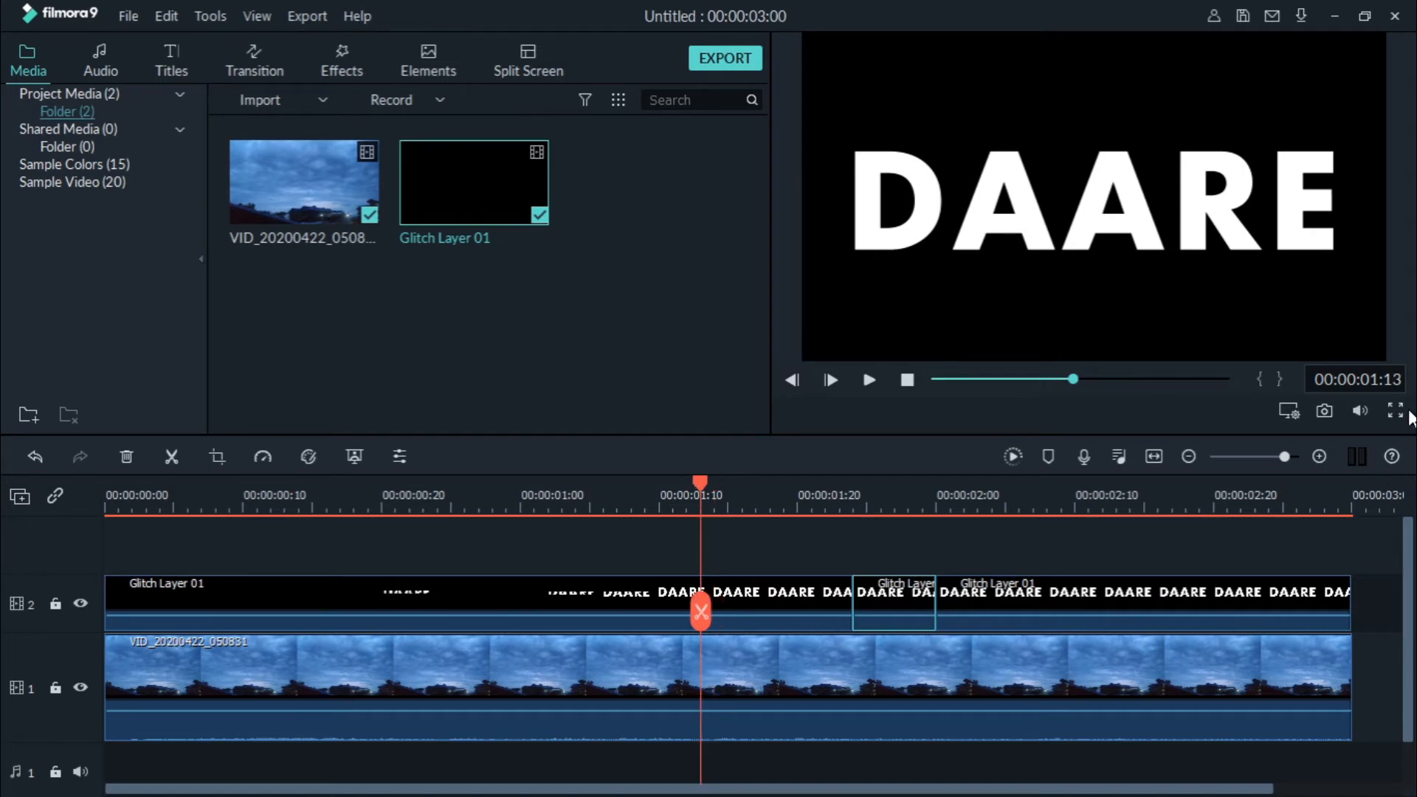
left_click(731, 599)
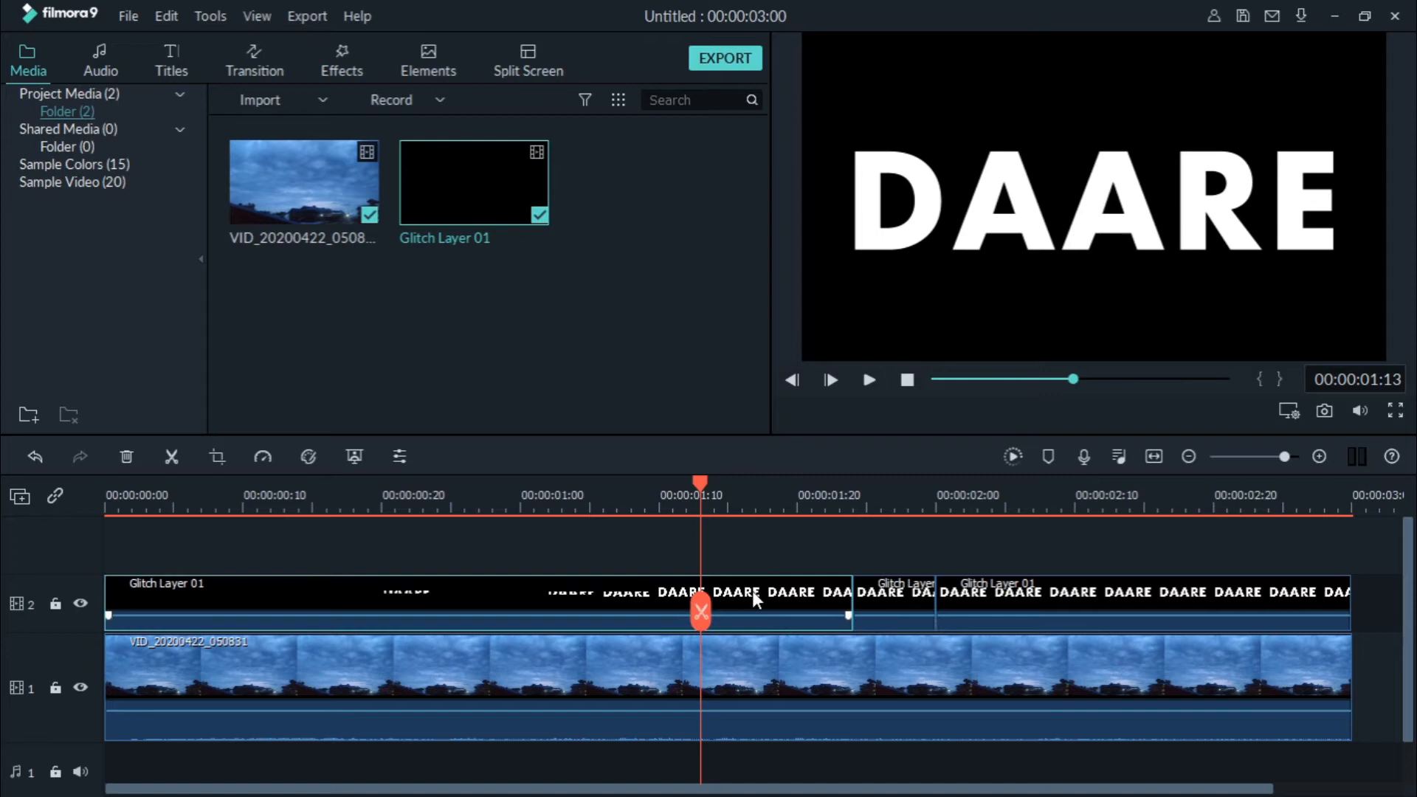
left_click(699, 613)
key("Left")
key("Left")
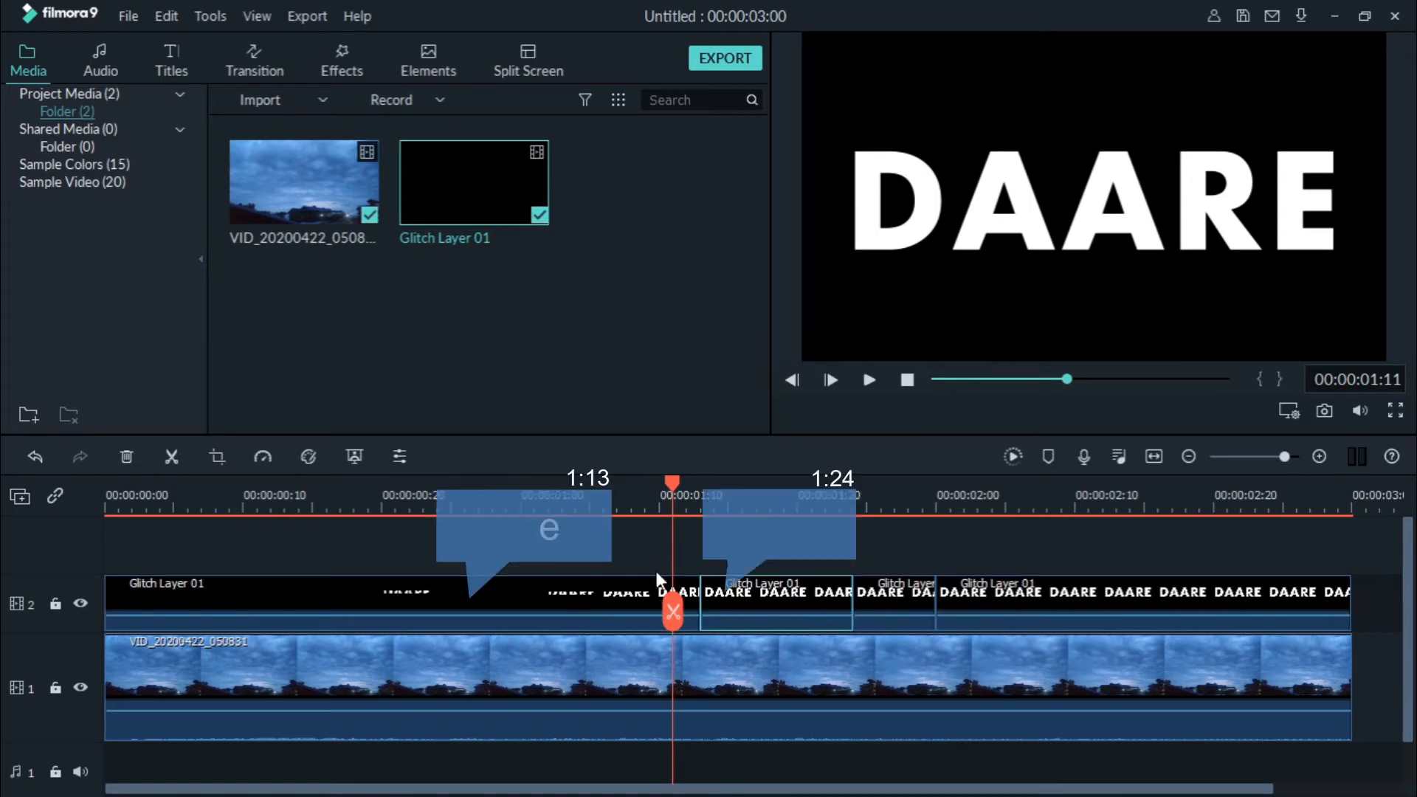
Apply the Sideways 1 shake filter to each of the first three Glitch Layer 01 segments on track 2.
left_click(596, 592)
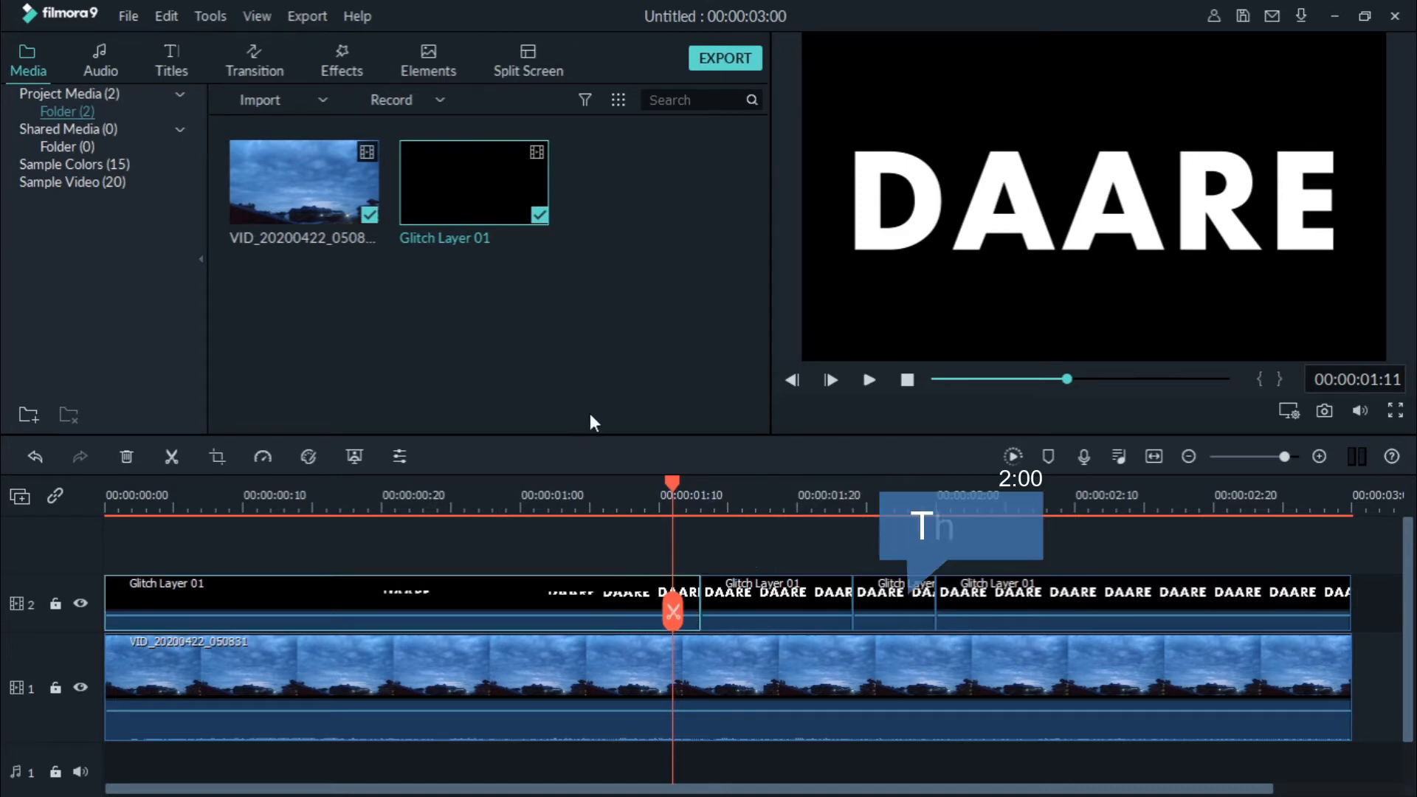
left_click(334, 56)
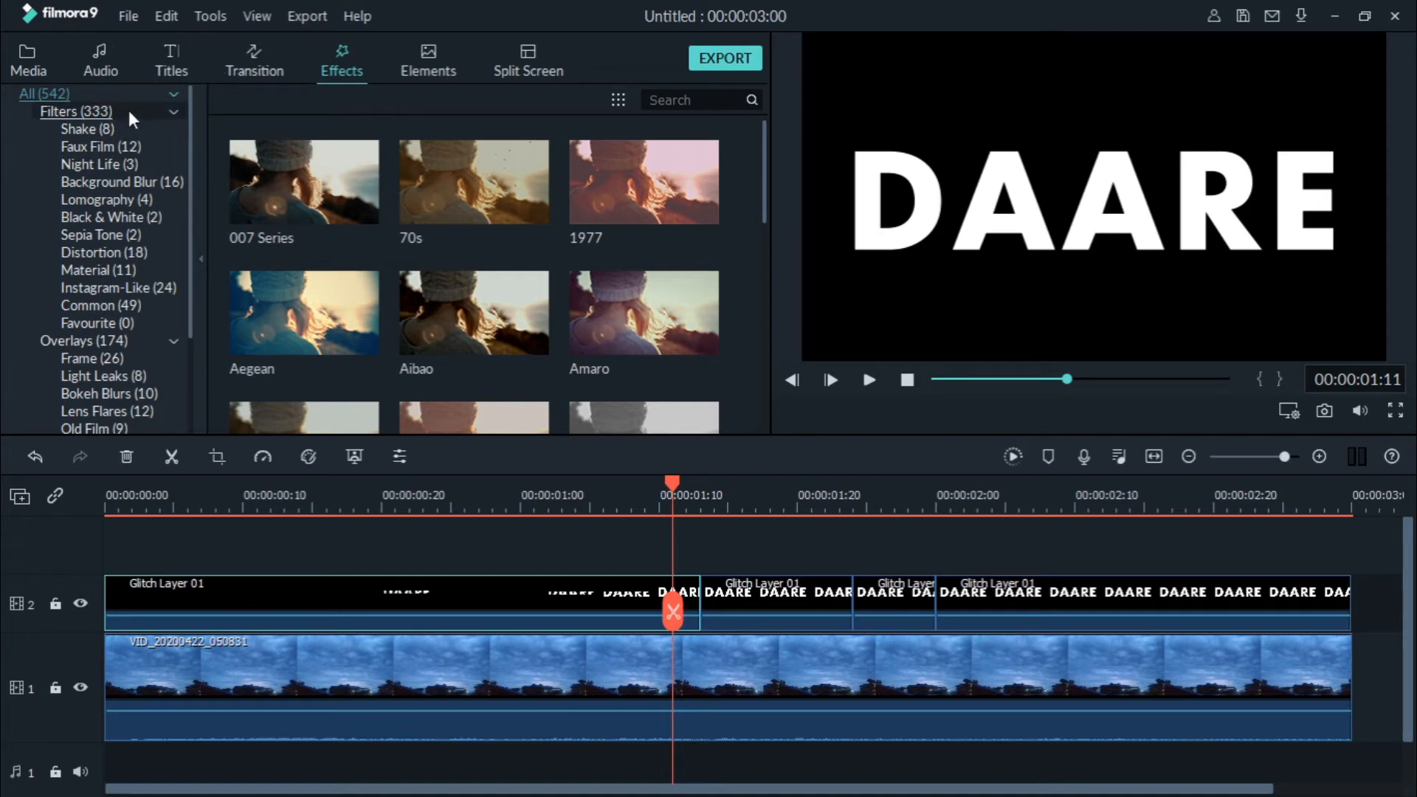
left_click(90, 127)
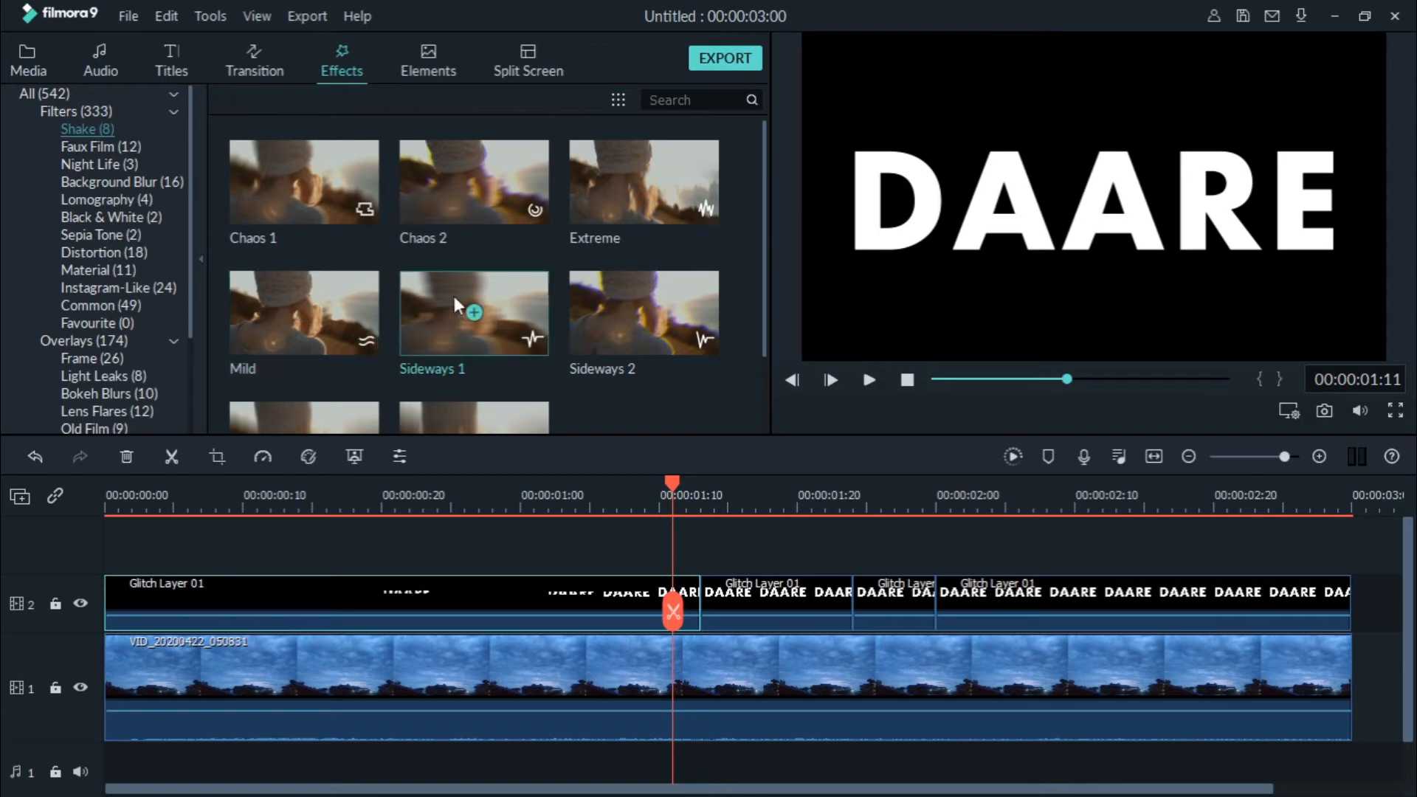
left_click_drag(503, 324, 419, 597)
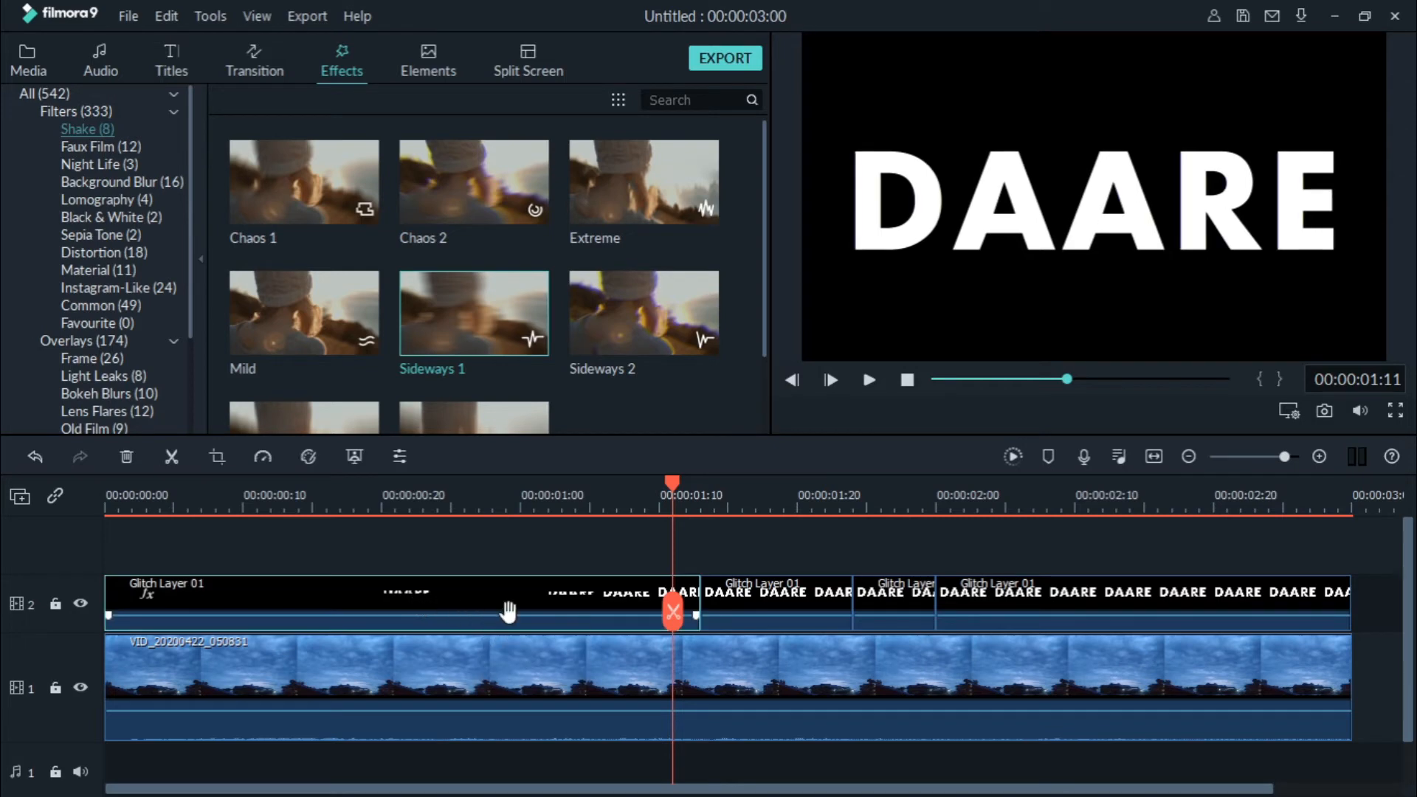
left_click(716, 583)
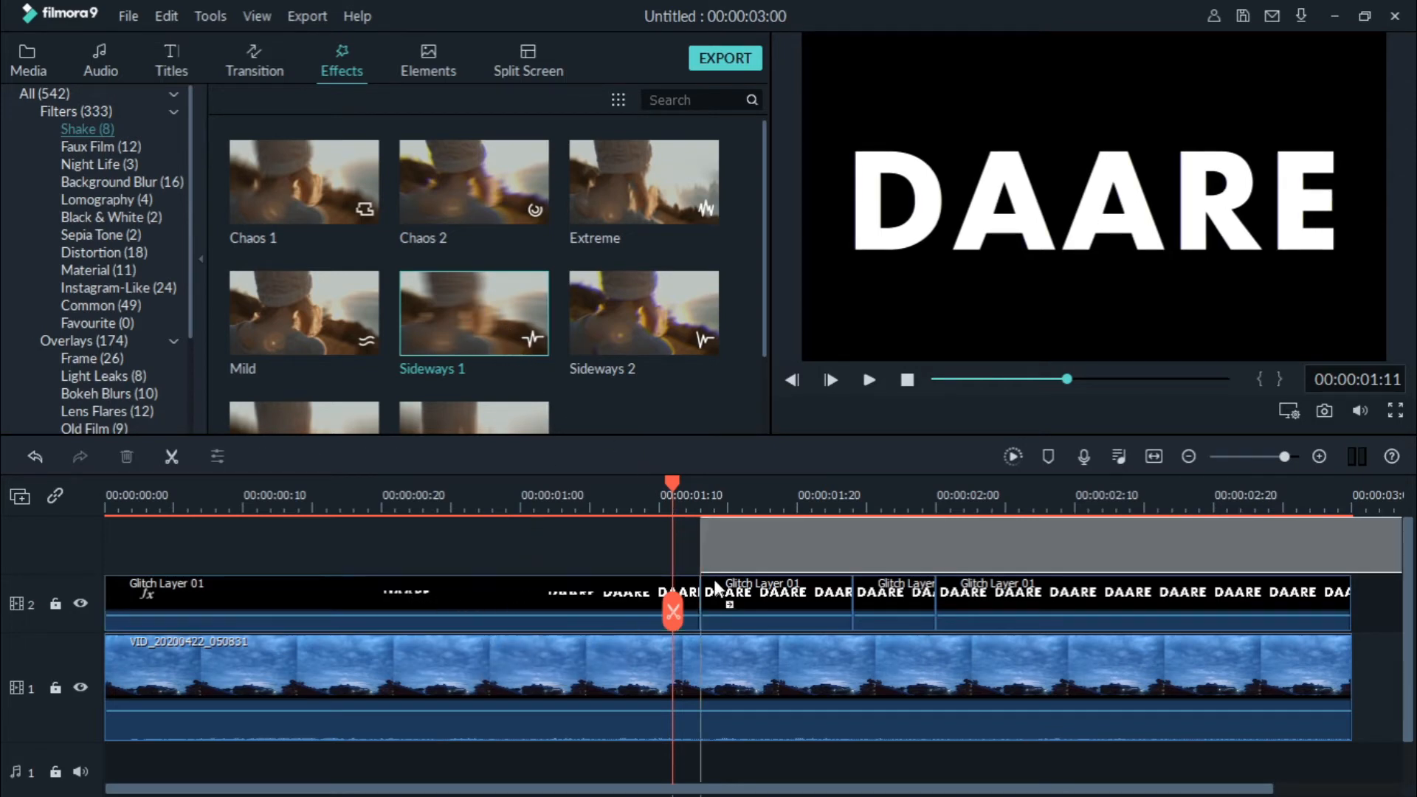
left_click_drag(725, 604, 725, 604)
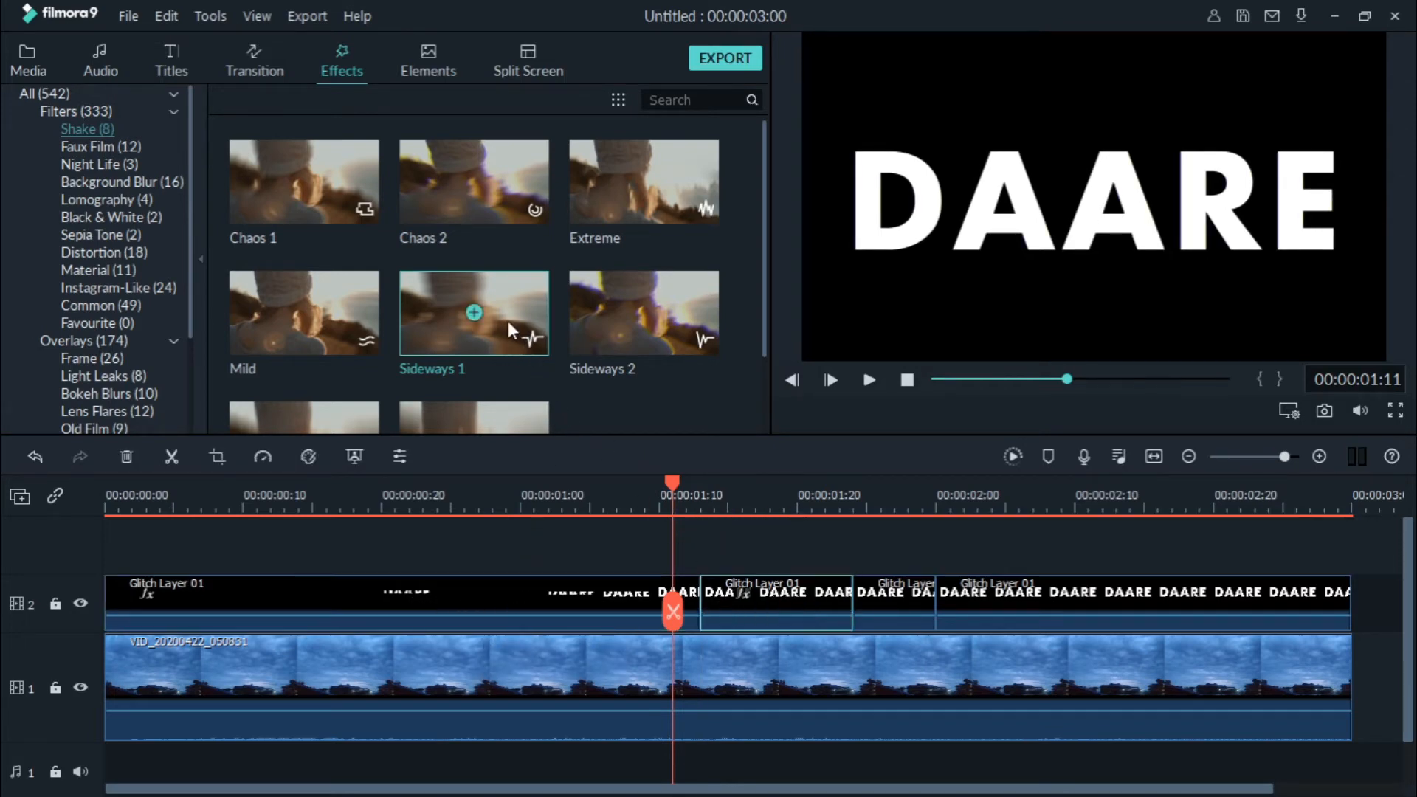
left_click_drag(508, 321, 872, 590)
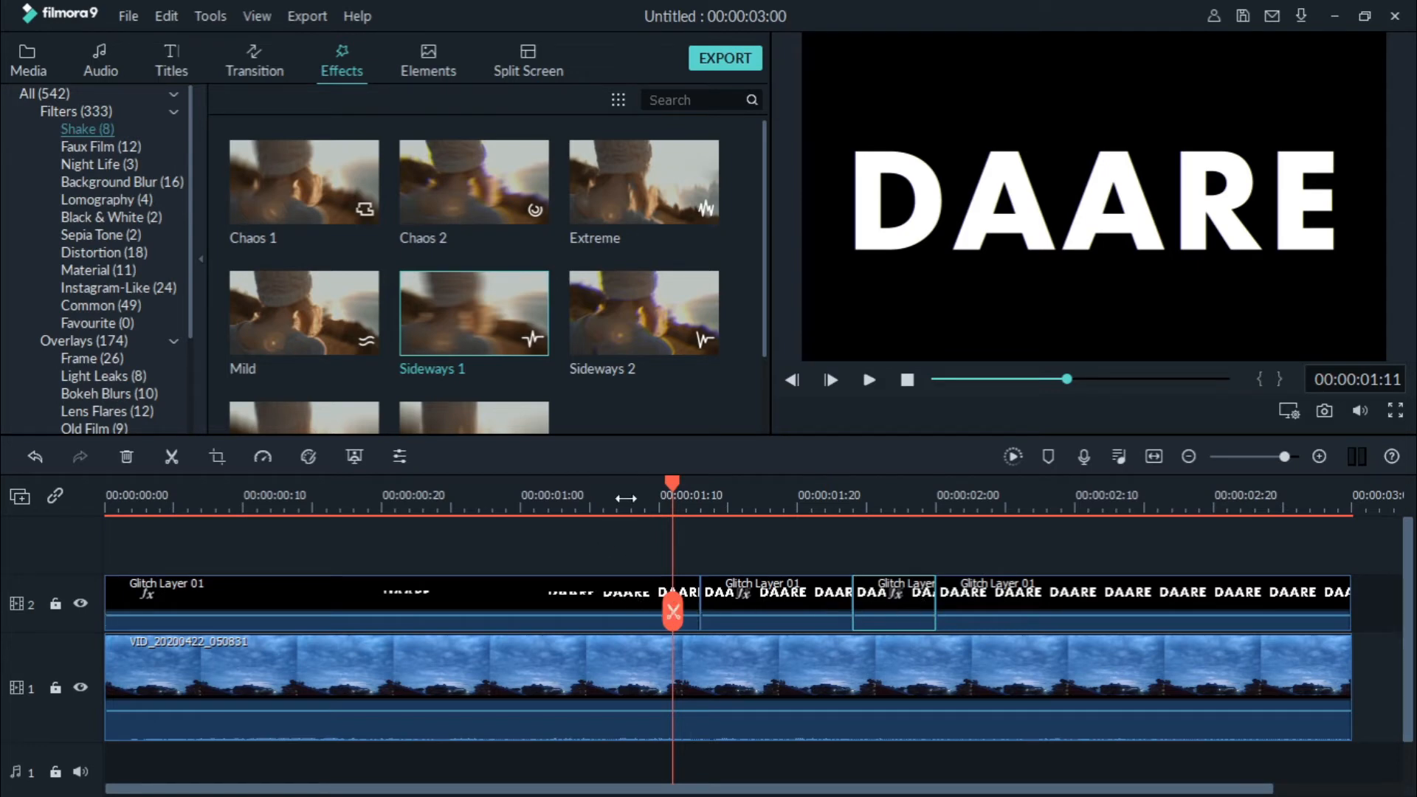
Move the playhead to 00:00:01:15 and apply the Chromatic Aberration distortion filter to the second Glitch Layer 01 segment.
left_click(729, 499)
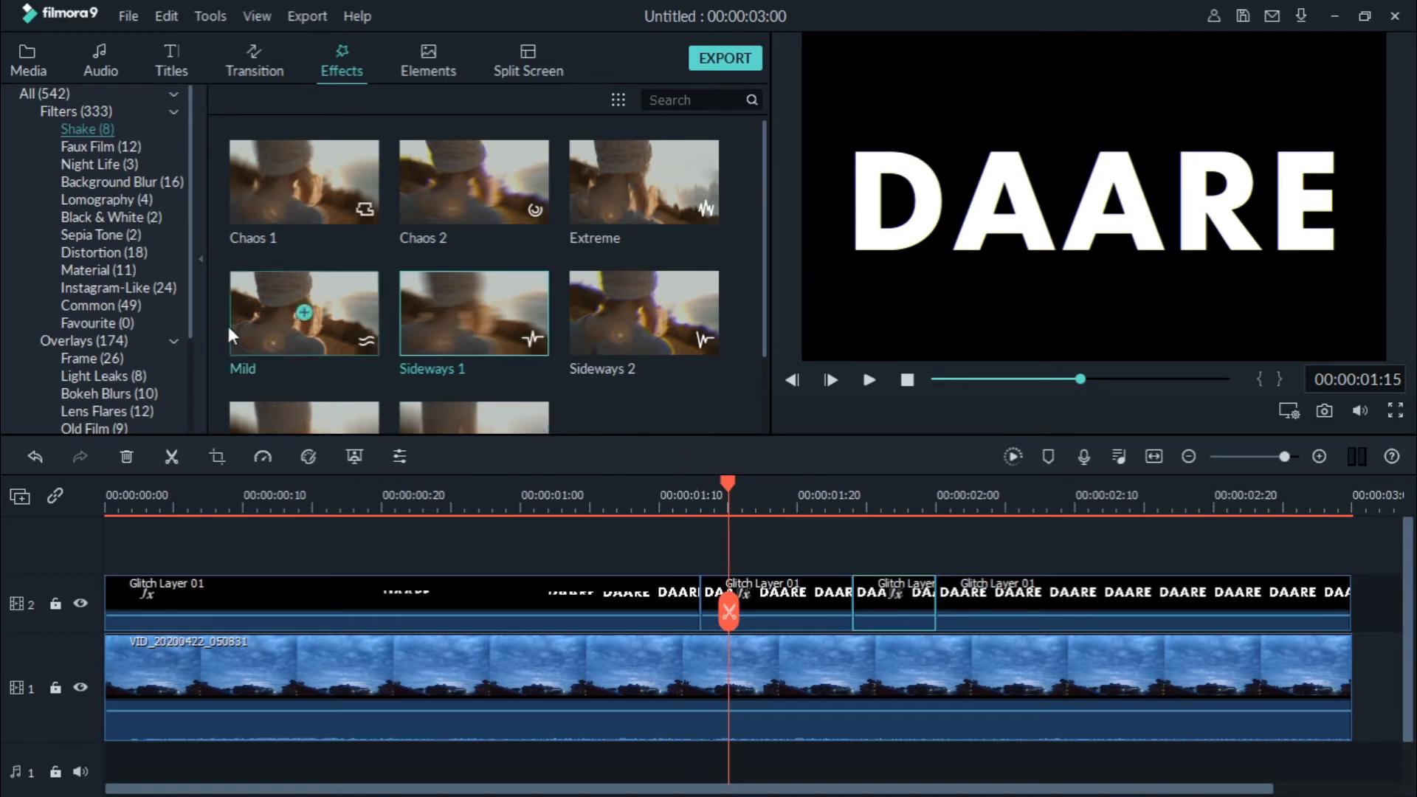
left_click(100, 254)
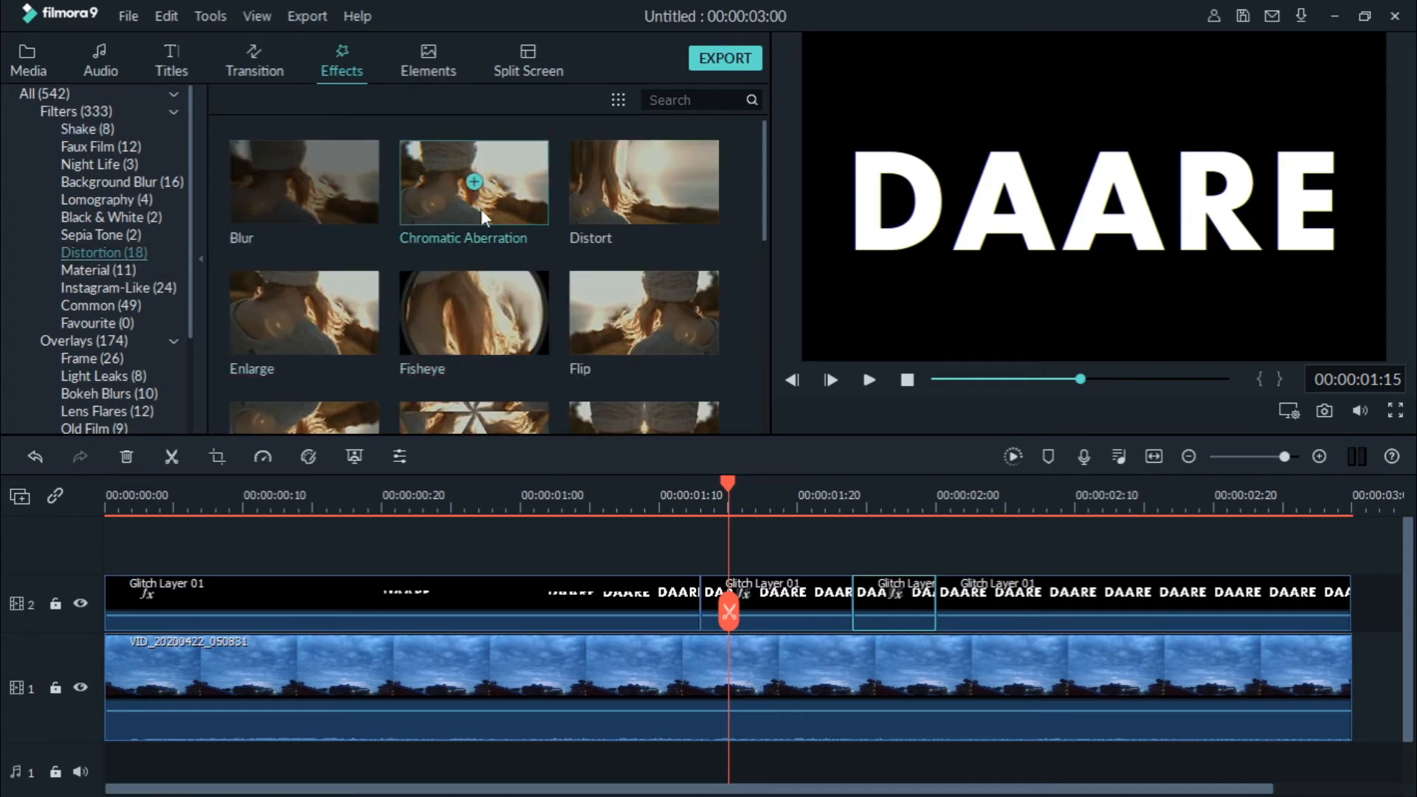
left_click_drag(512, 201, 746, 595)
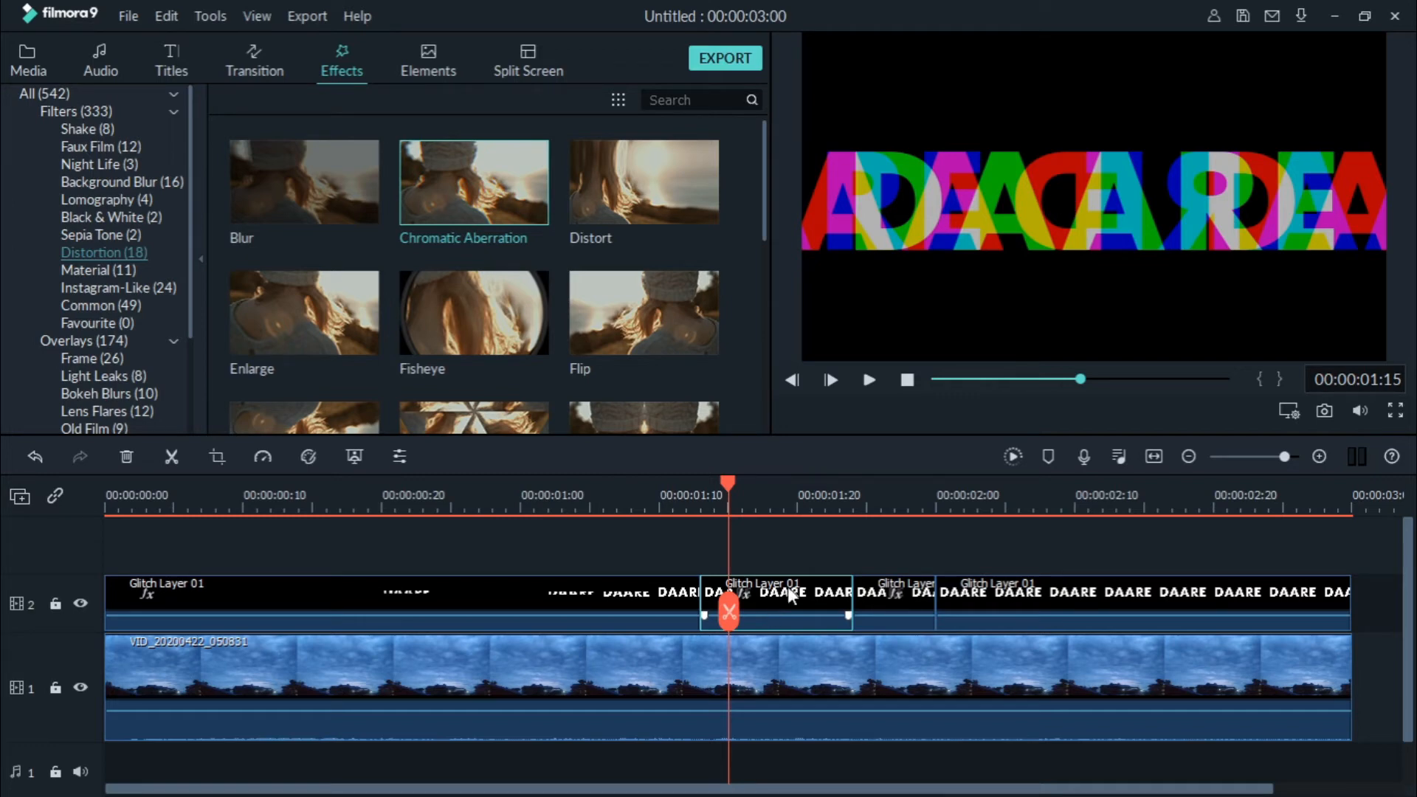
Set the Chromatic Aberration fade of the second Glitch Layer 01 segment to 0.30.
double_click(774, 587)
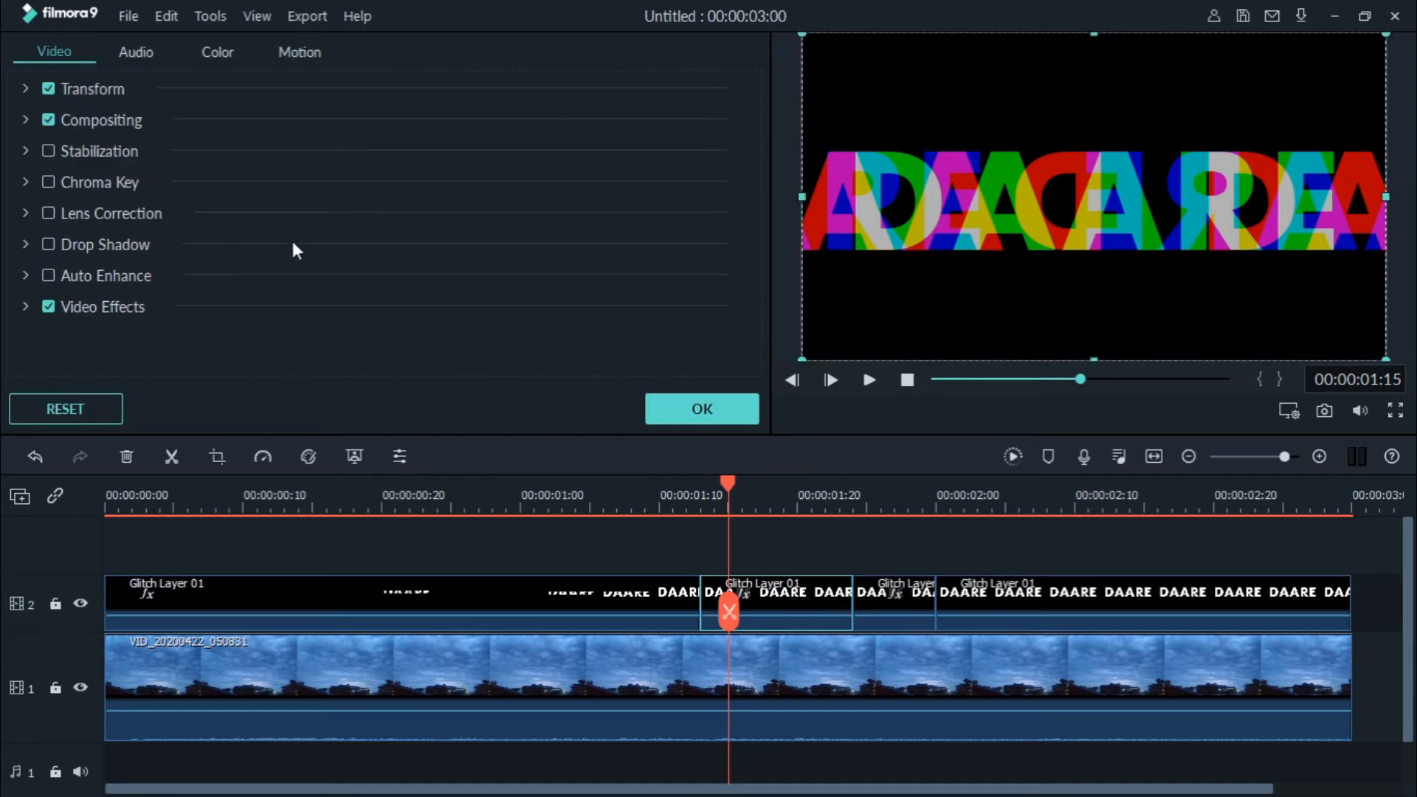
left_click(25, 307)
scroll(215, 263, "down", 5)
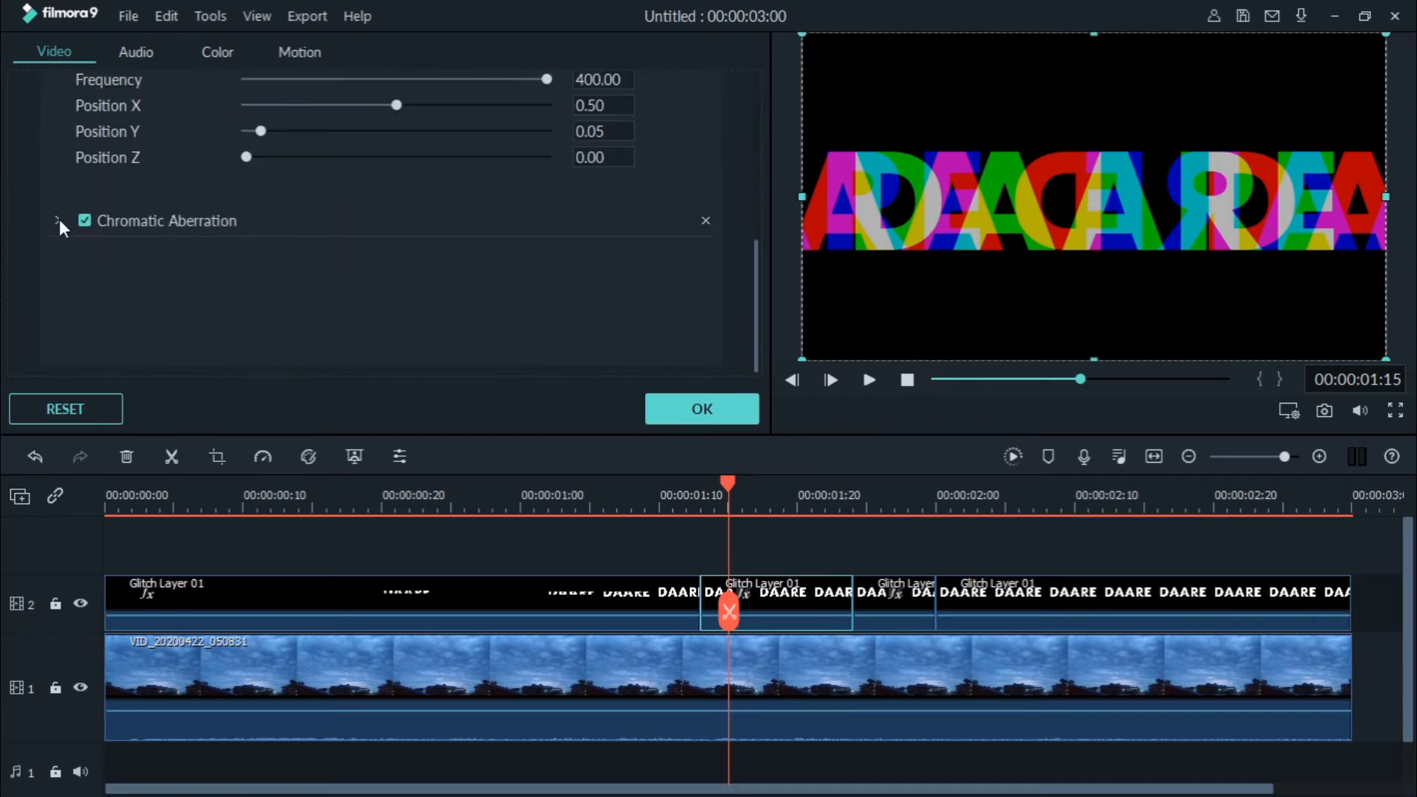
left_click(60, 219)
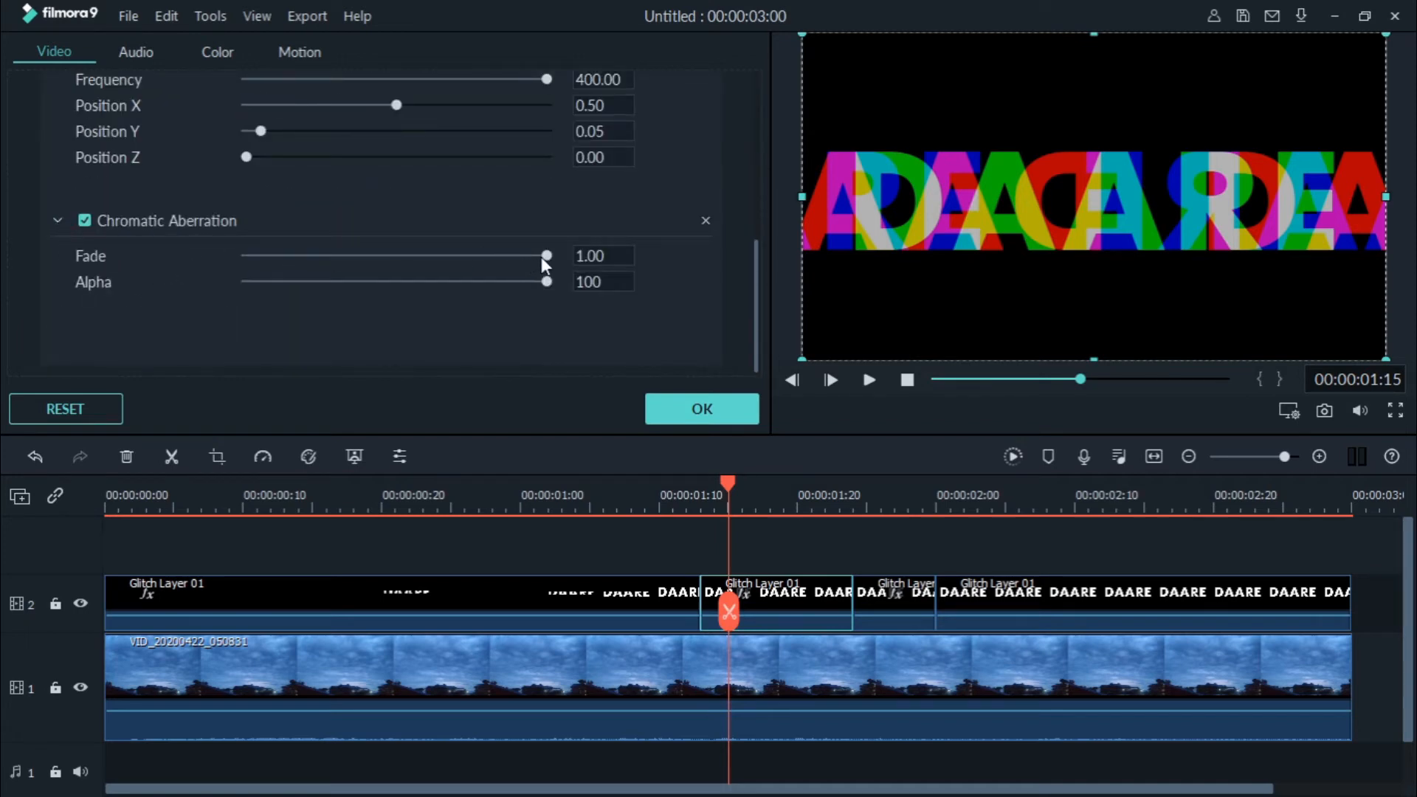
left_click_drag(546, 256, 338, 256)
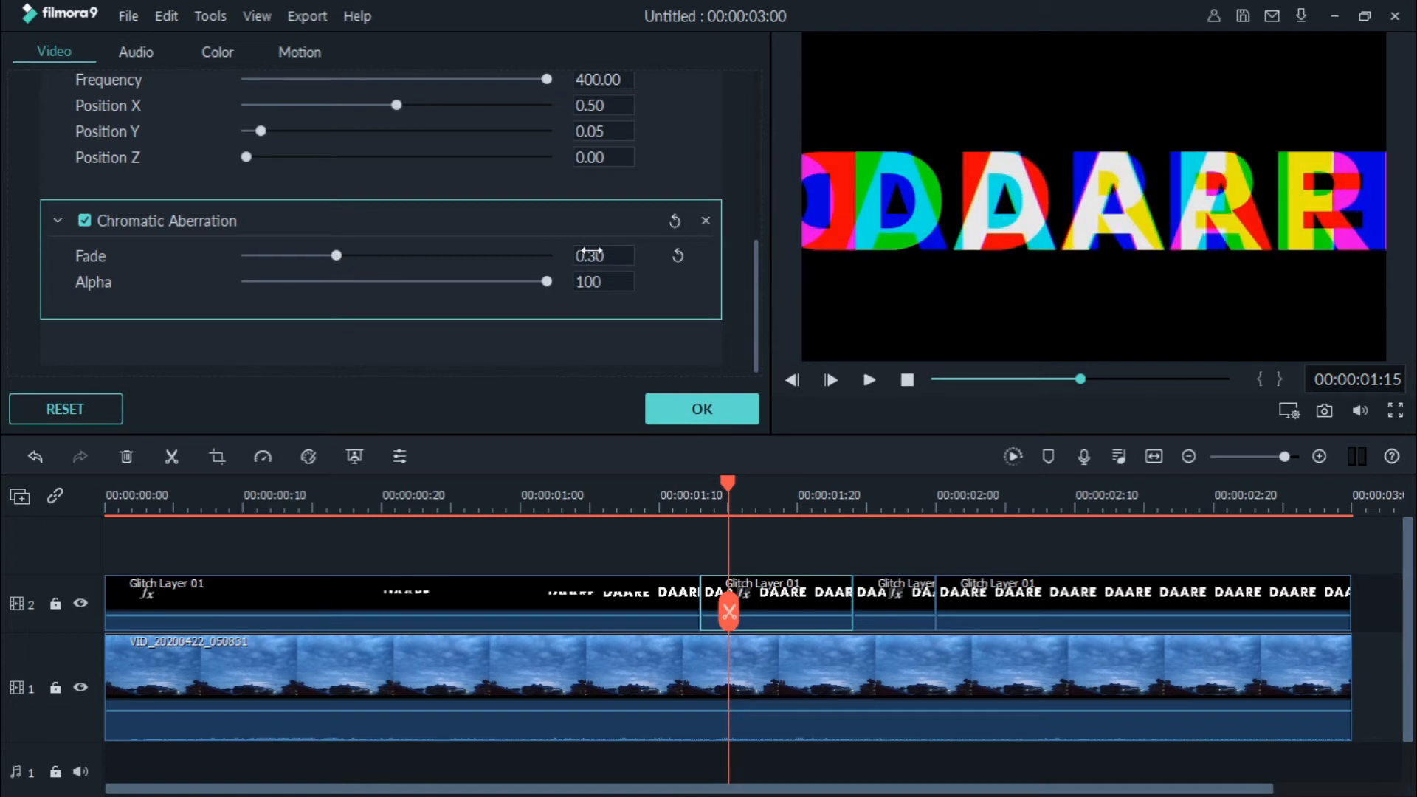
left_click(690, 411)
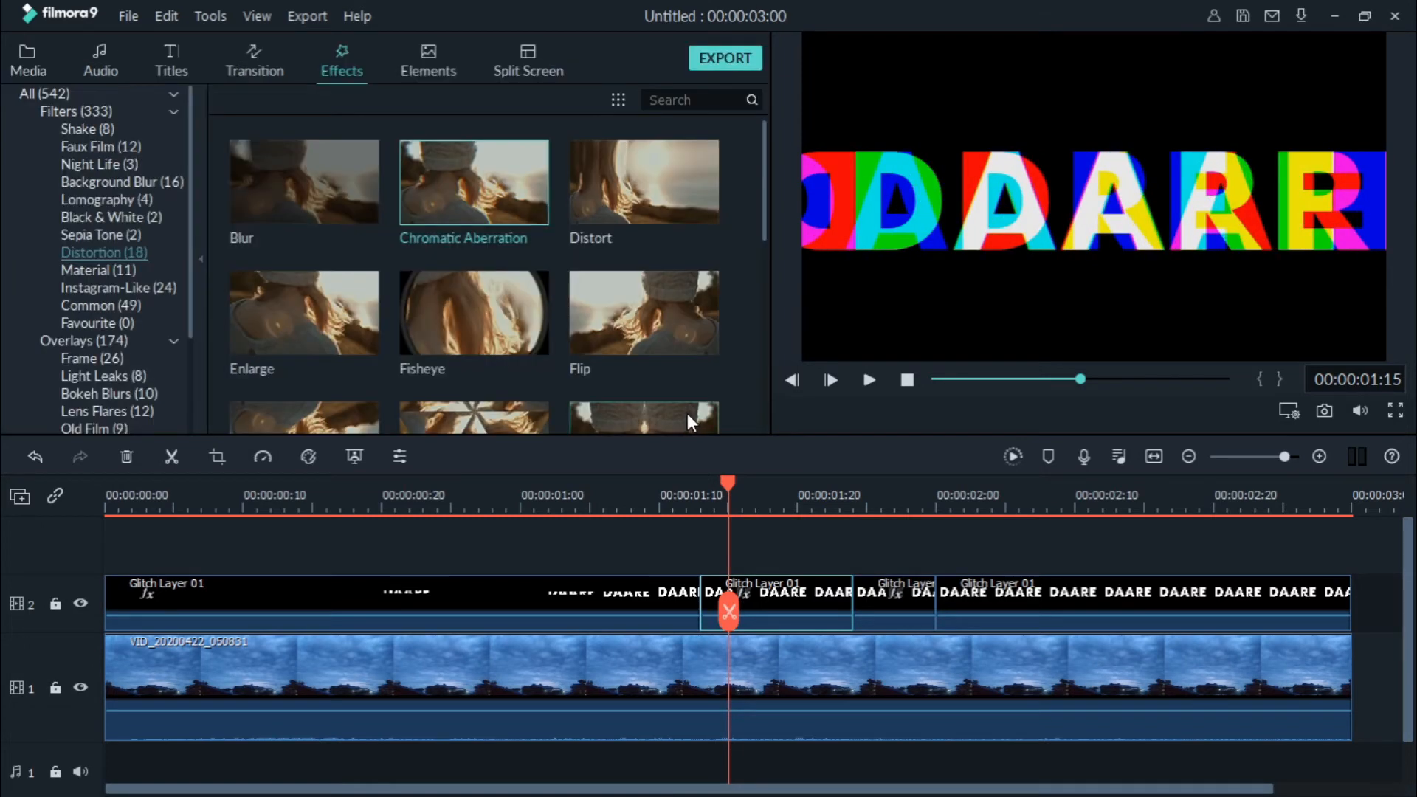
Apply the Flip distortion filter to the second Glitch Layer 01 segment and Chromatic Aberration to the third.
left_click(678, 316)
left_click_drag(680, 312, 742, 582)
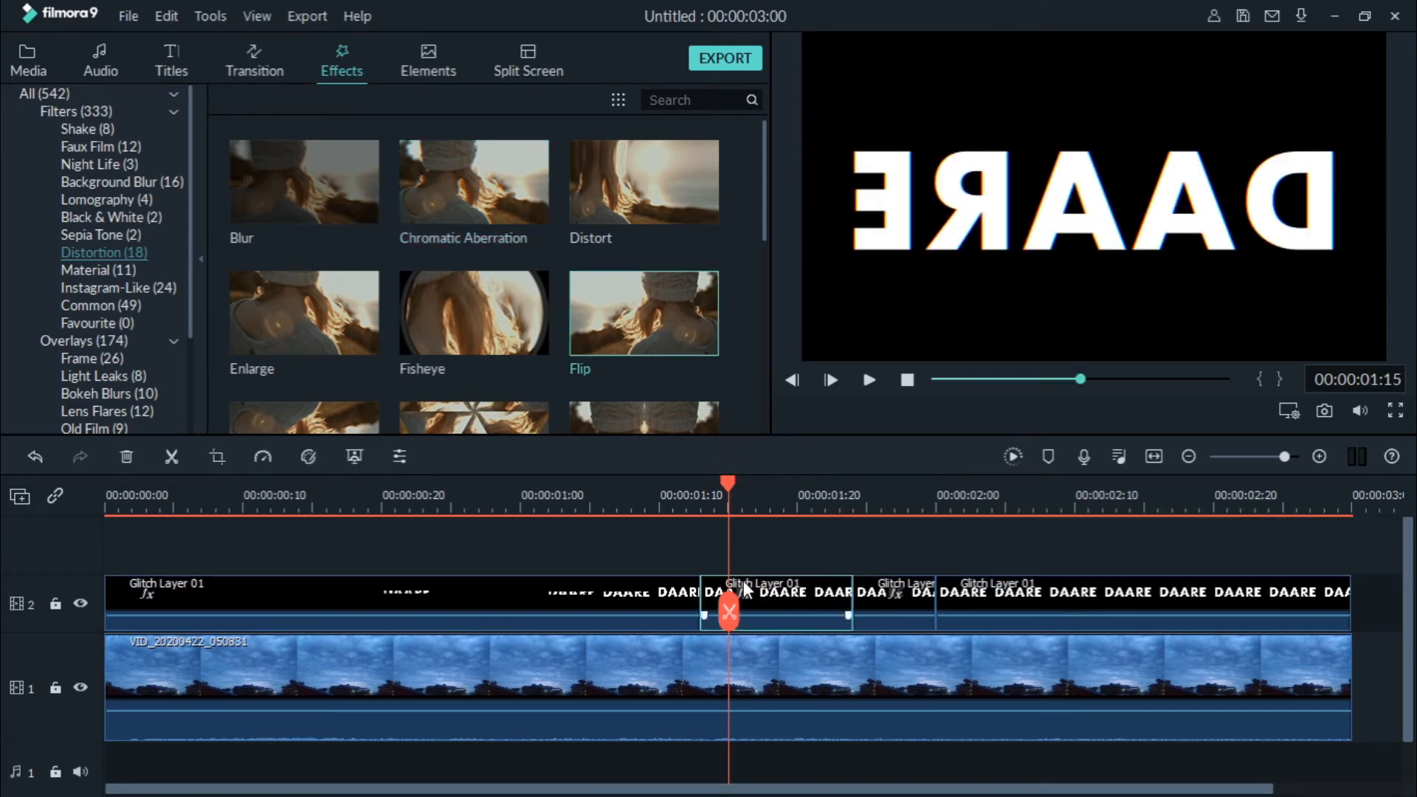
left_click(906, 595)
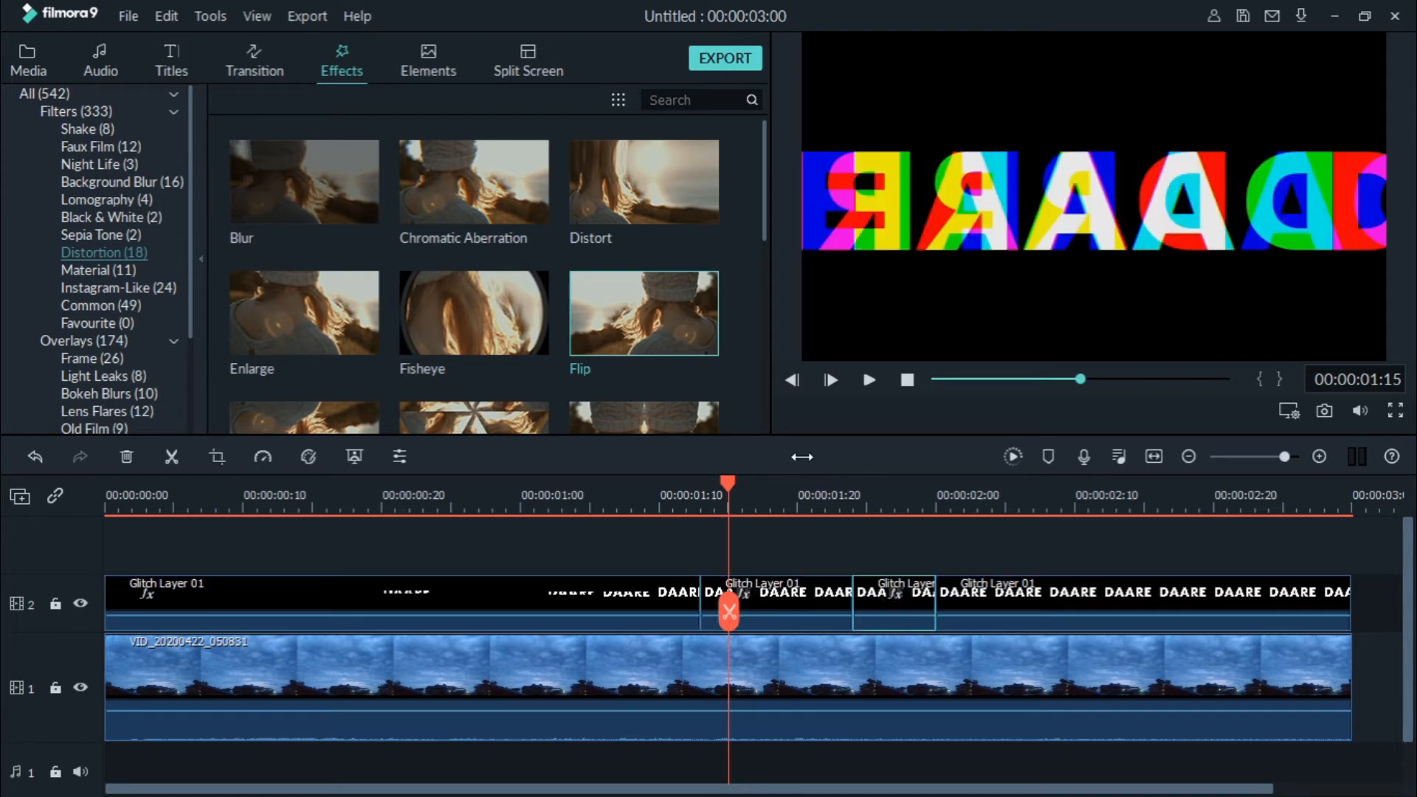
left_click_drag(528, 212, 880, 586)
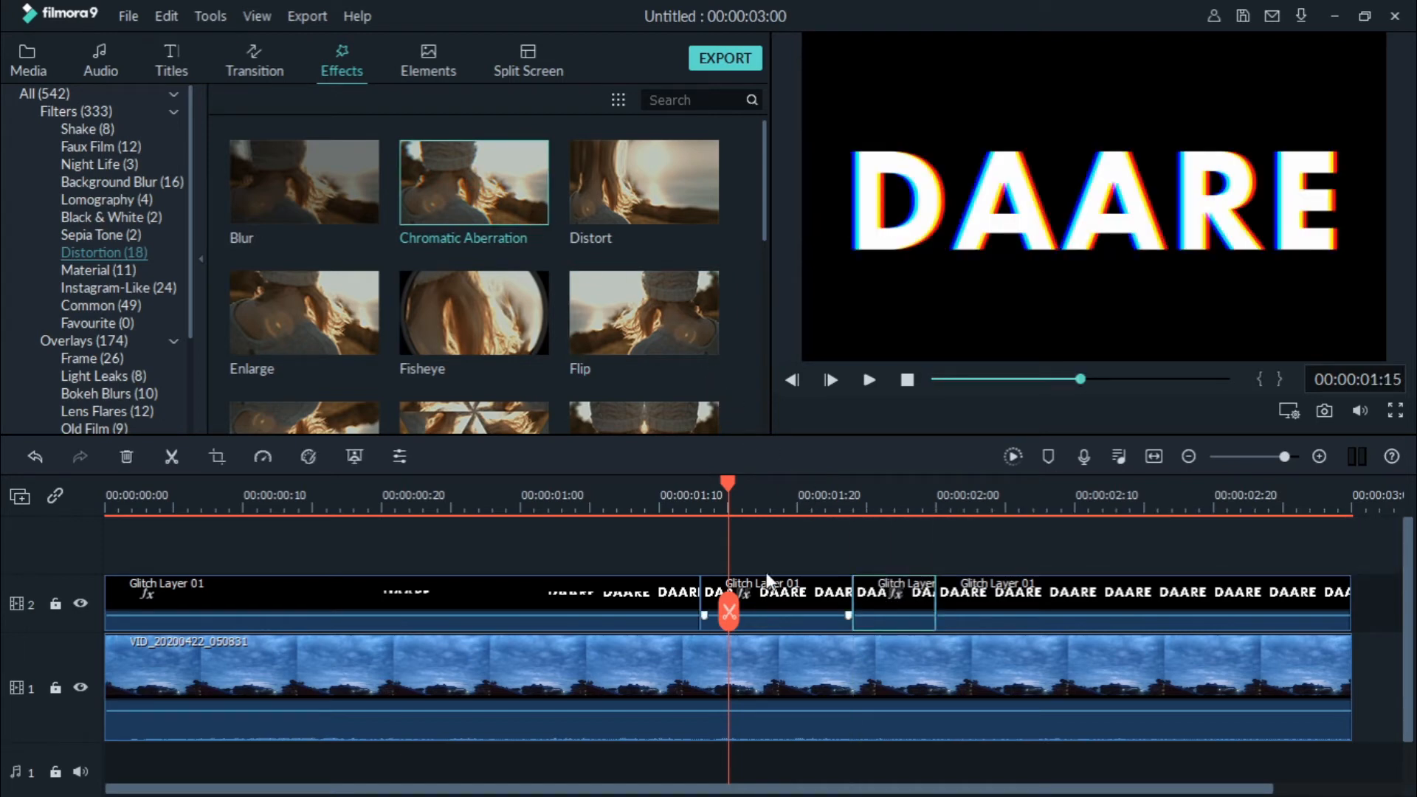
Open the video settings of the first Glitch Layer 01 segment.
left_click(539, 586)
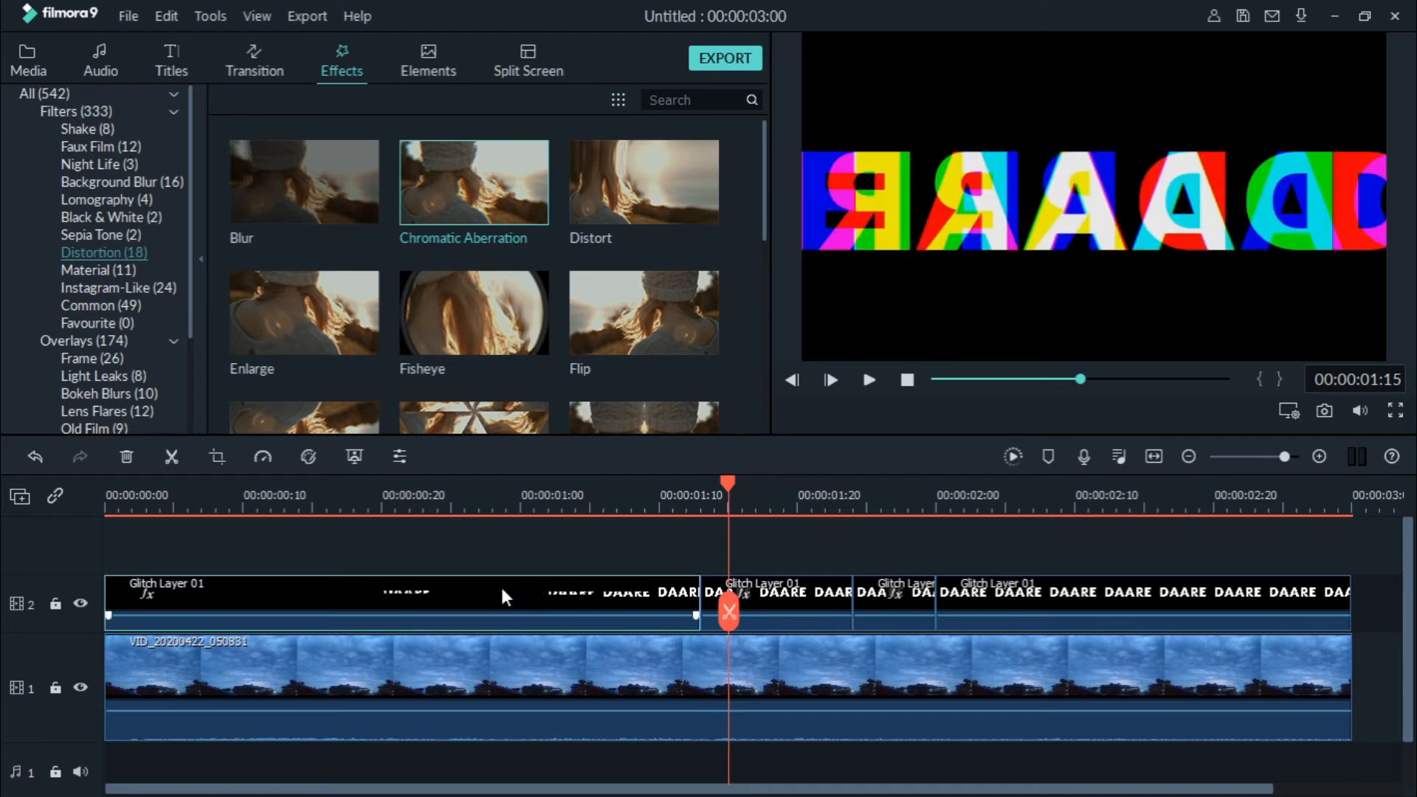
double_click(502, 590)
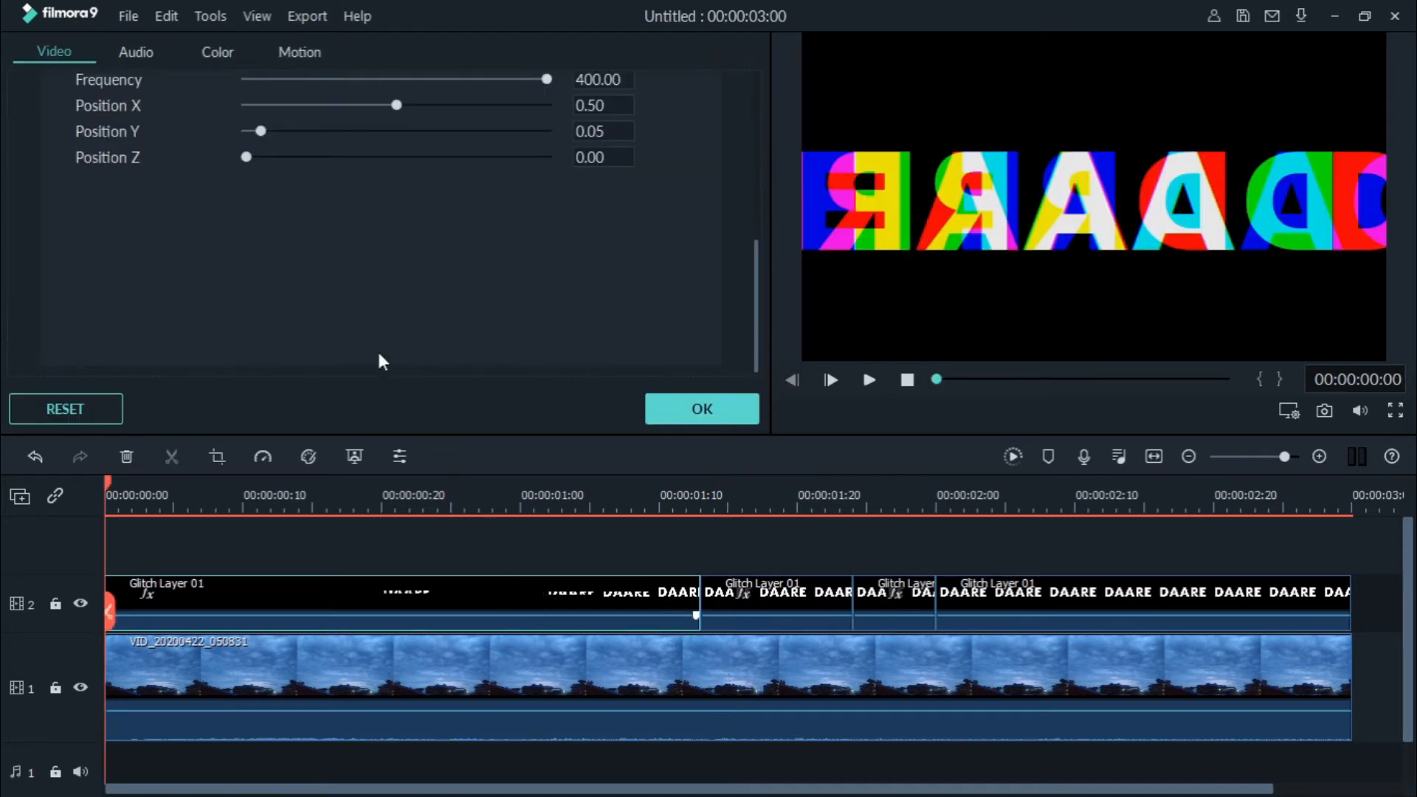
scroll(329, 289, "up", 1)
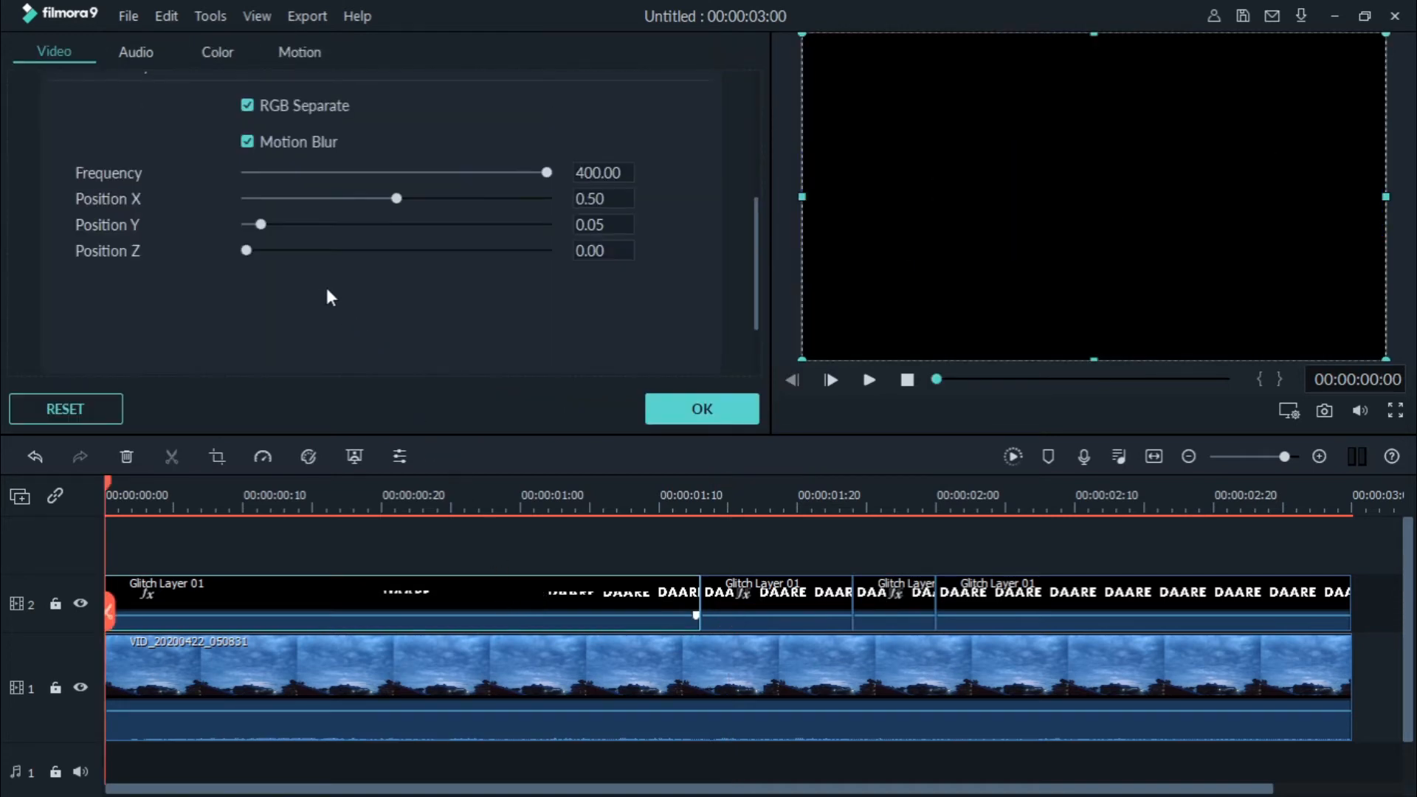
left_click(218, 53)
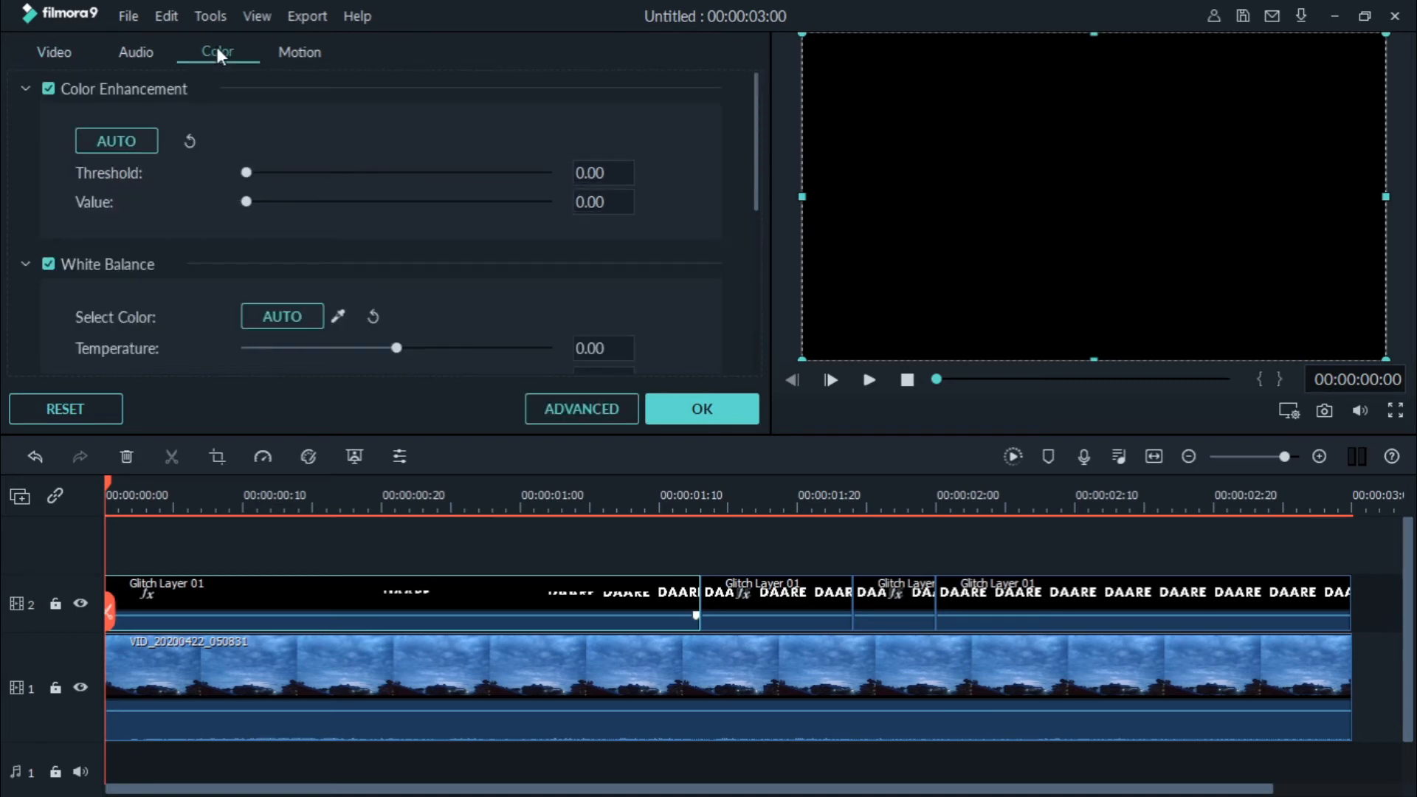
left_click(25, 89)
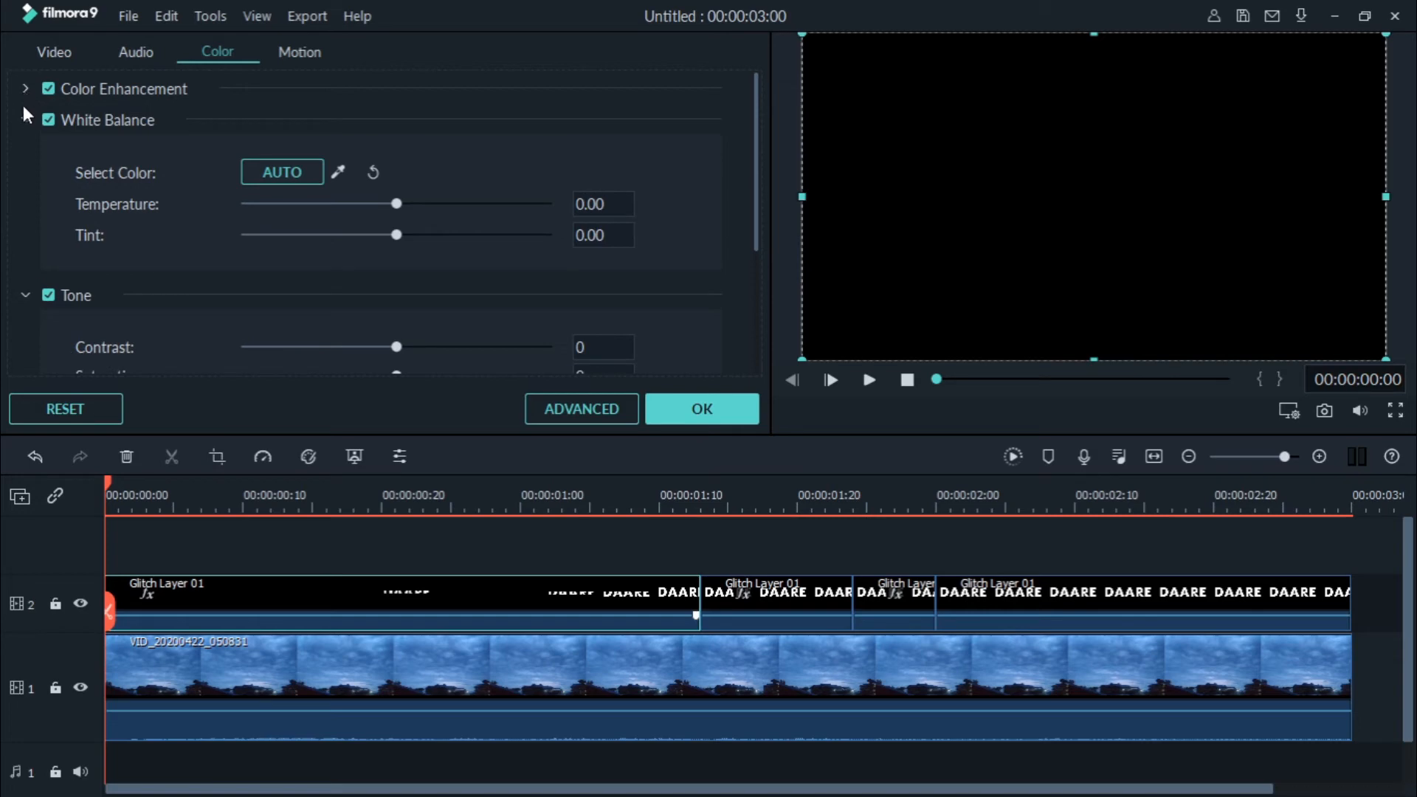
left_click(25, 120)
left_click(22, 147)
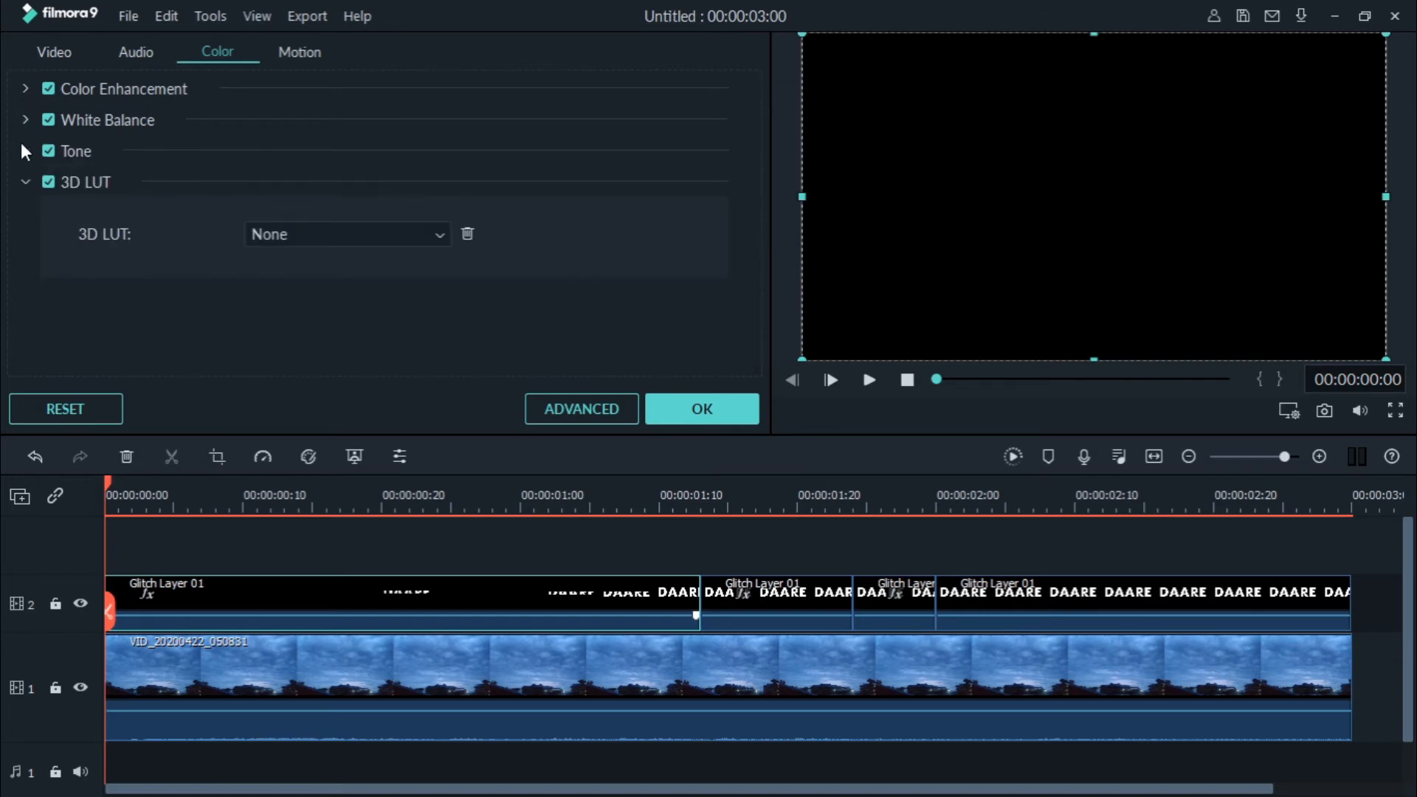
left_click(25, 183)
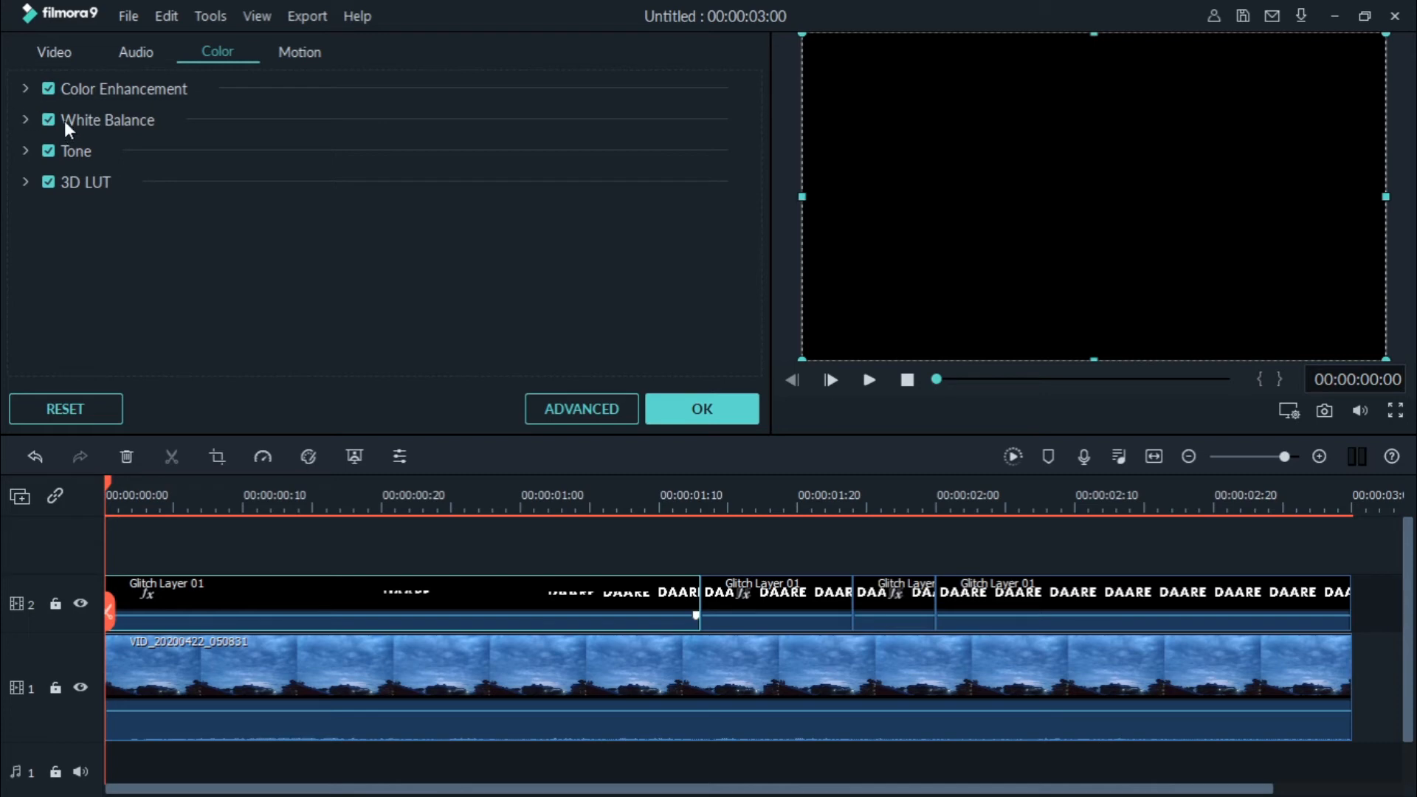
left_click(46, 55)
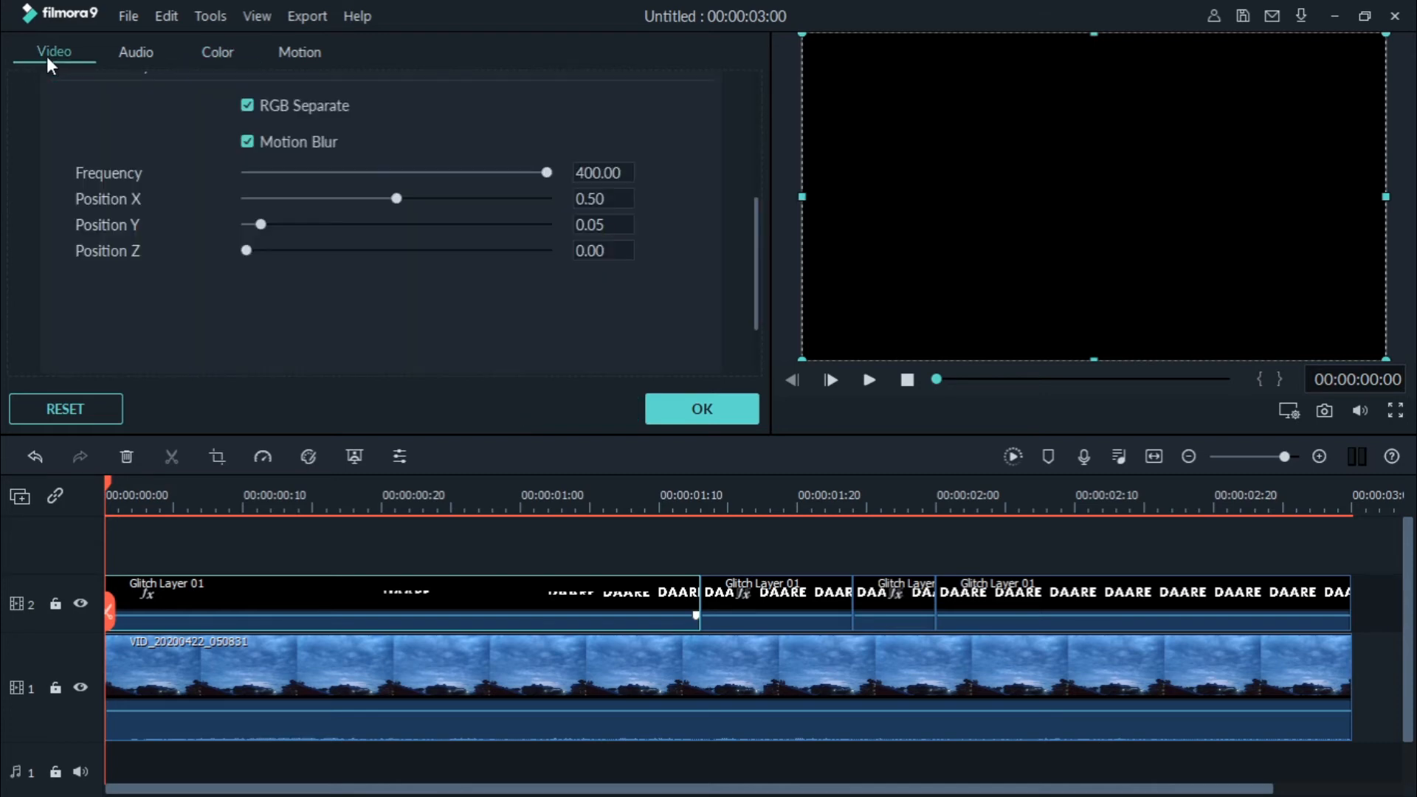
Set the compositing blending mode of the first Glitch Layer 01 segment to Lighten.
scroll(128, 197, "up", 5)
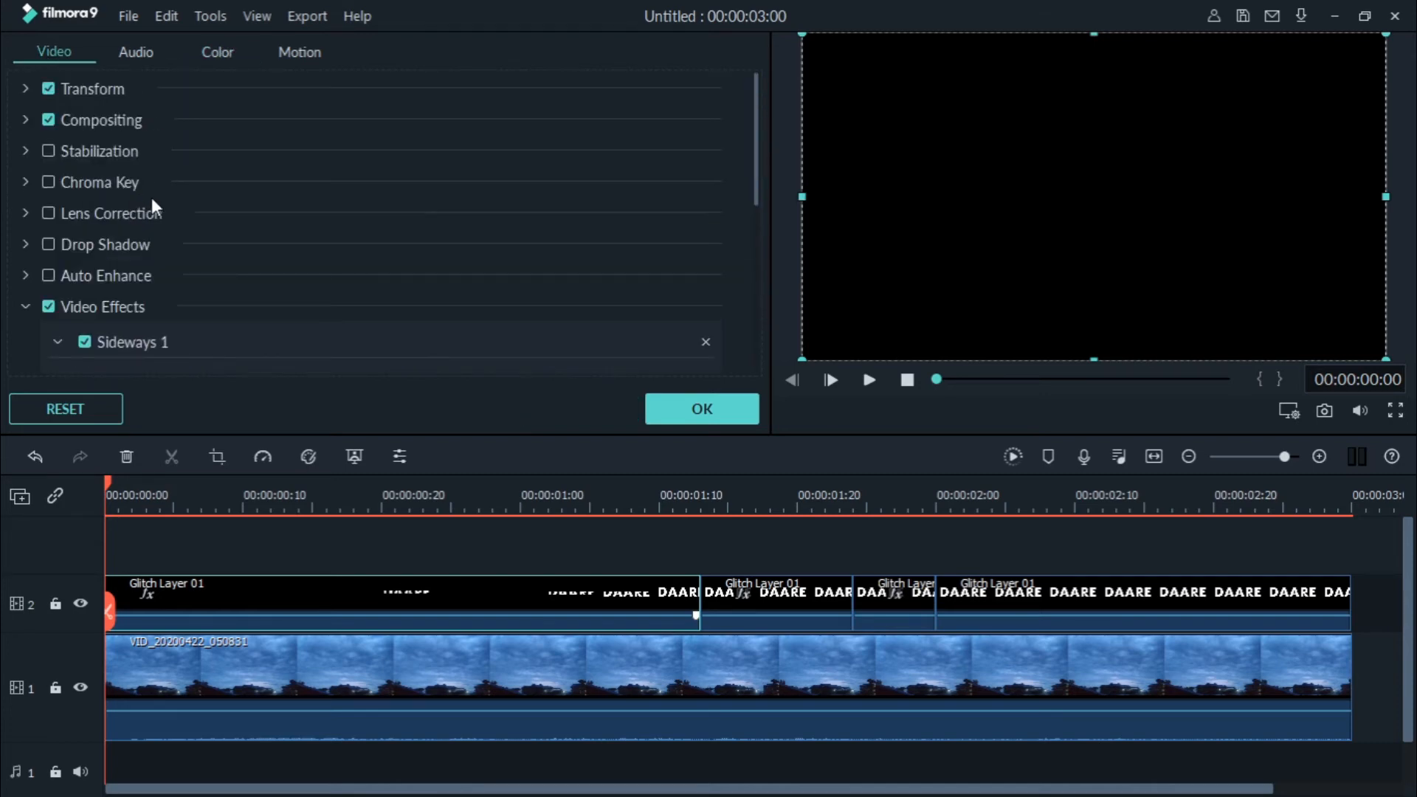
left_click(22, 310)
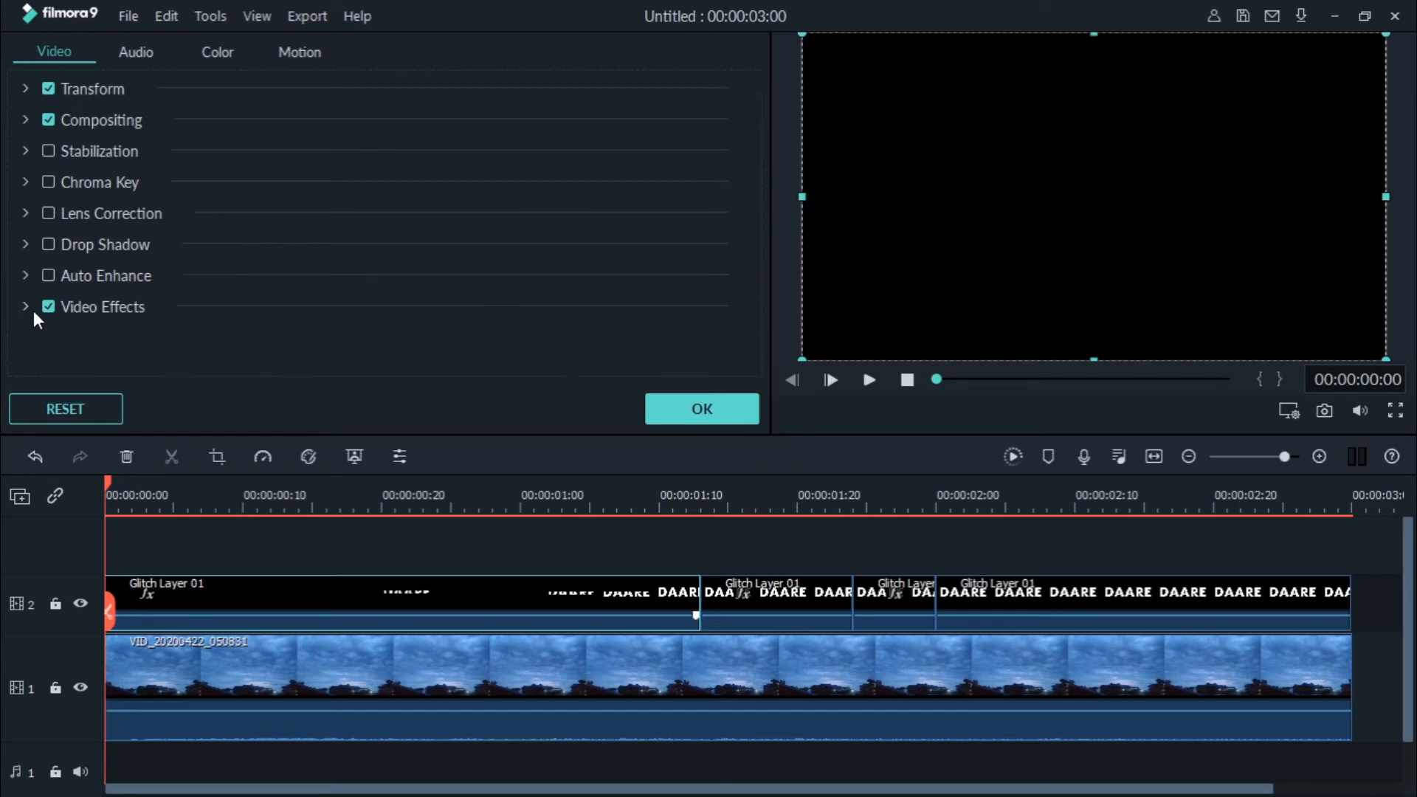
left_click(20, 117)
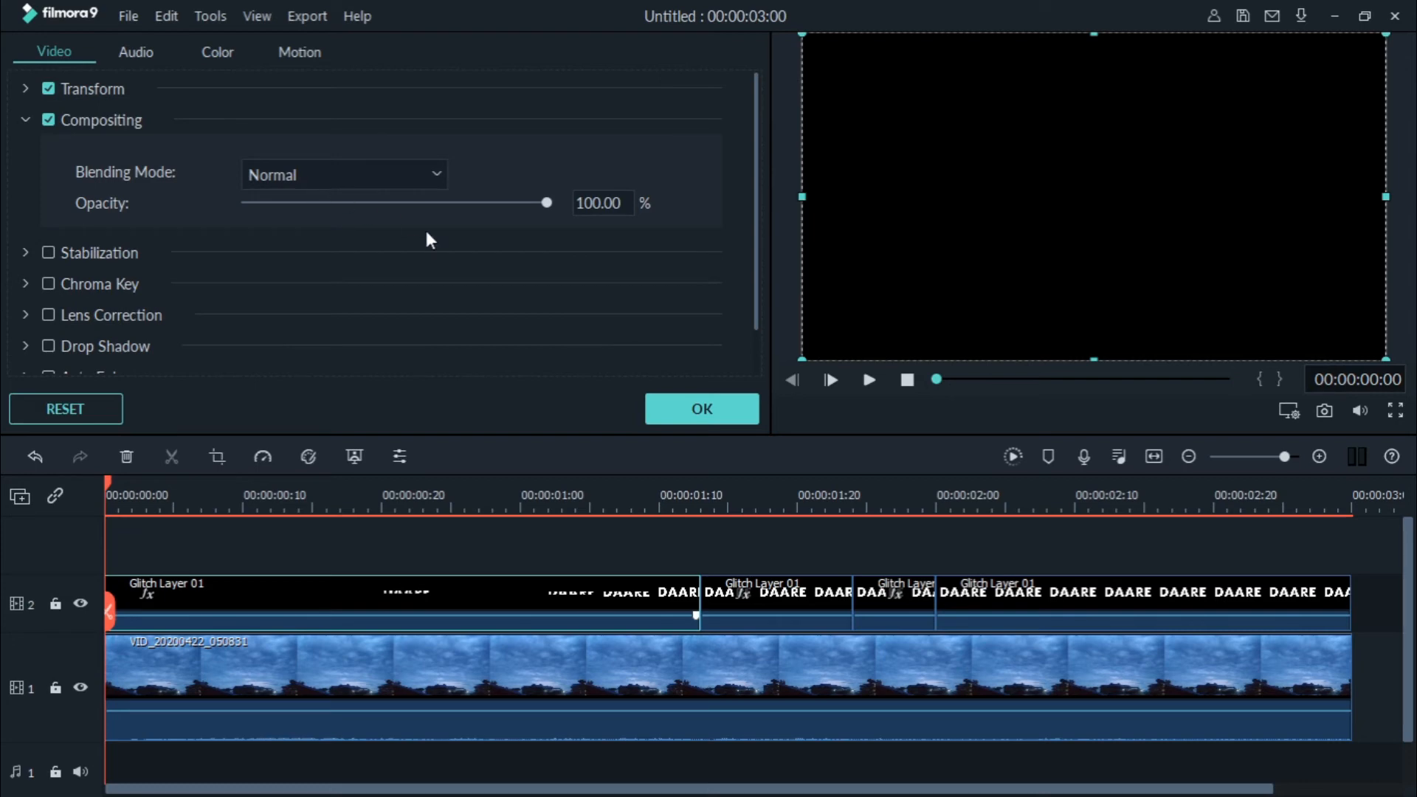
left_click(382, 180)
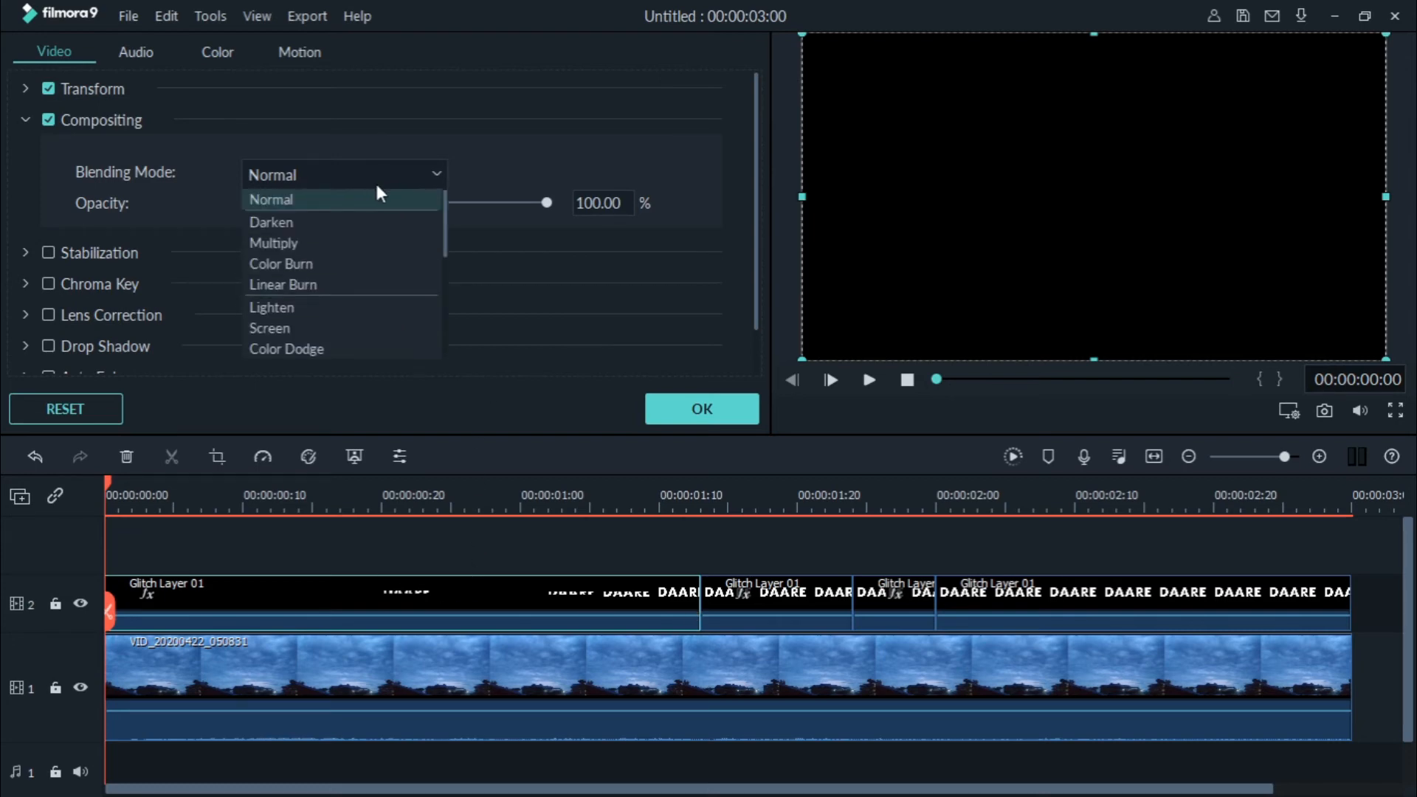
left_click(315, 309)
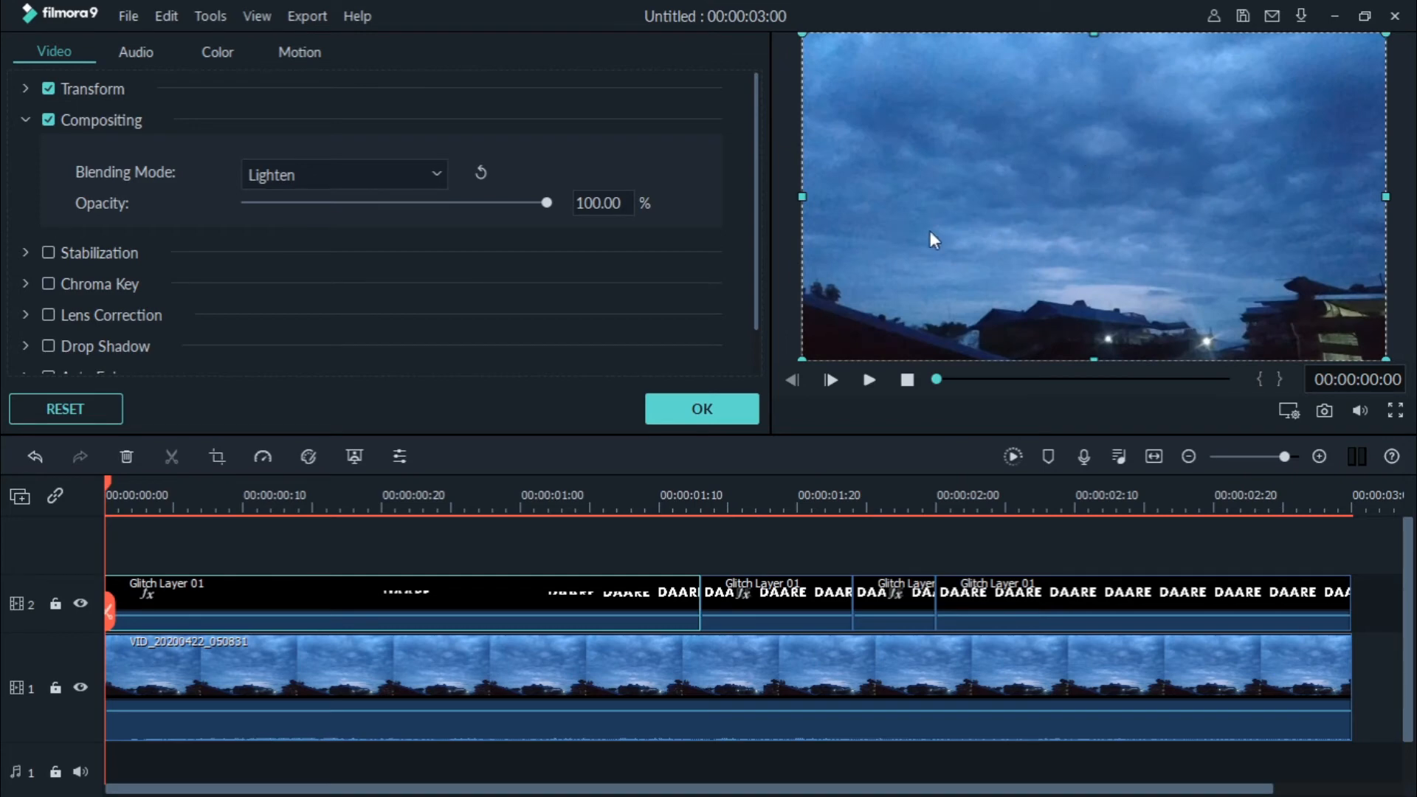
Set the compositing blending mode of the second Glitch Layer 01 segment to Lighten and confirm the settings.
left_click(794, 590)
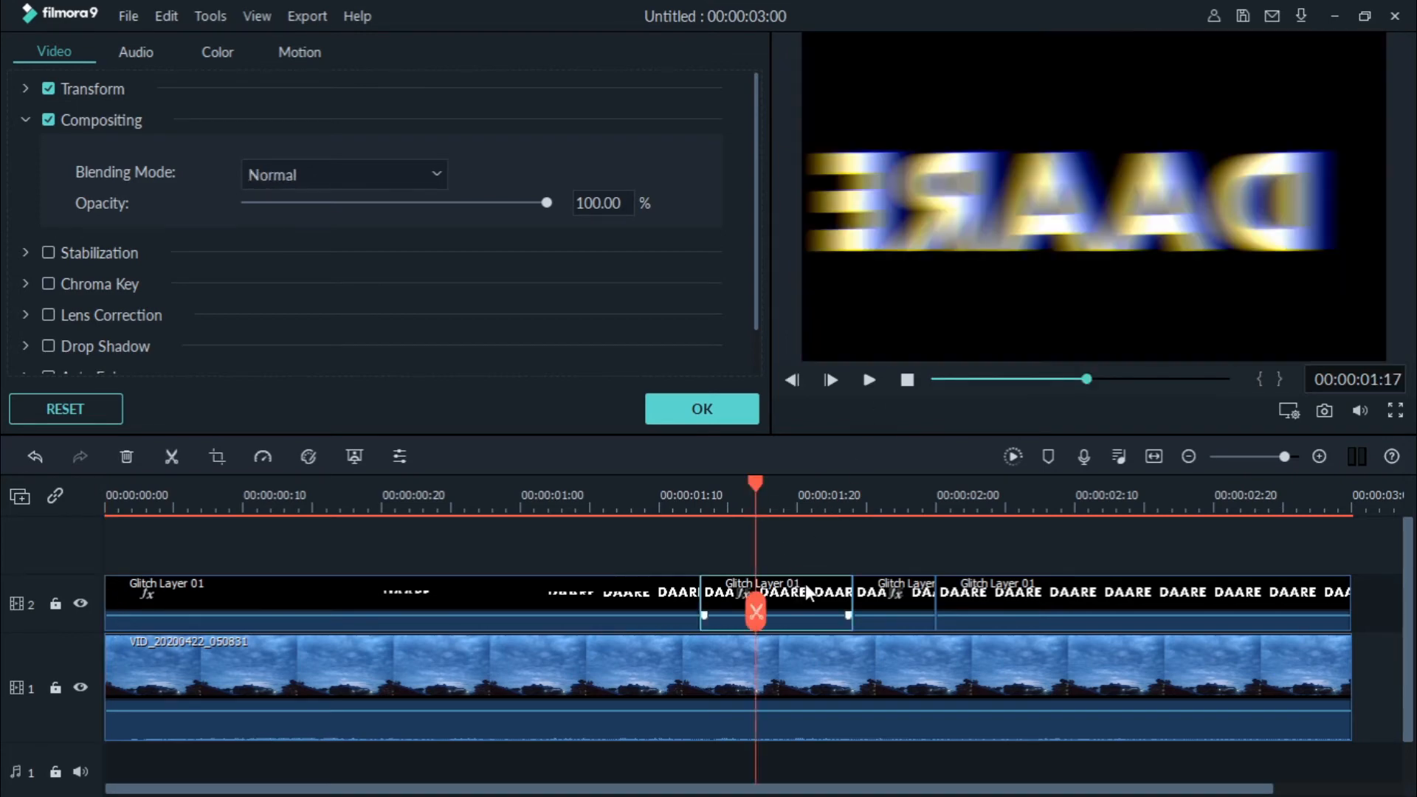
left_click(360, 170)
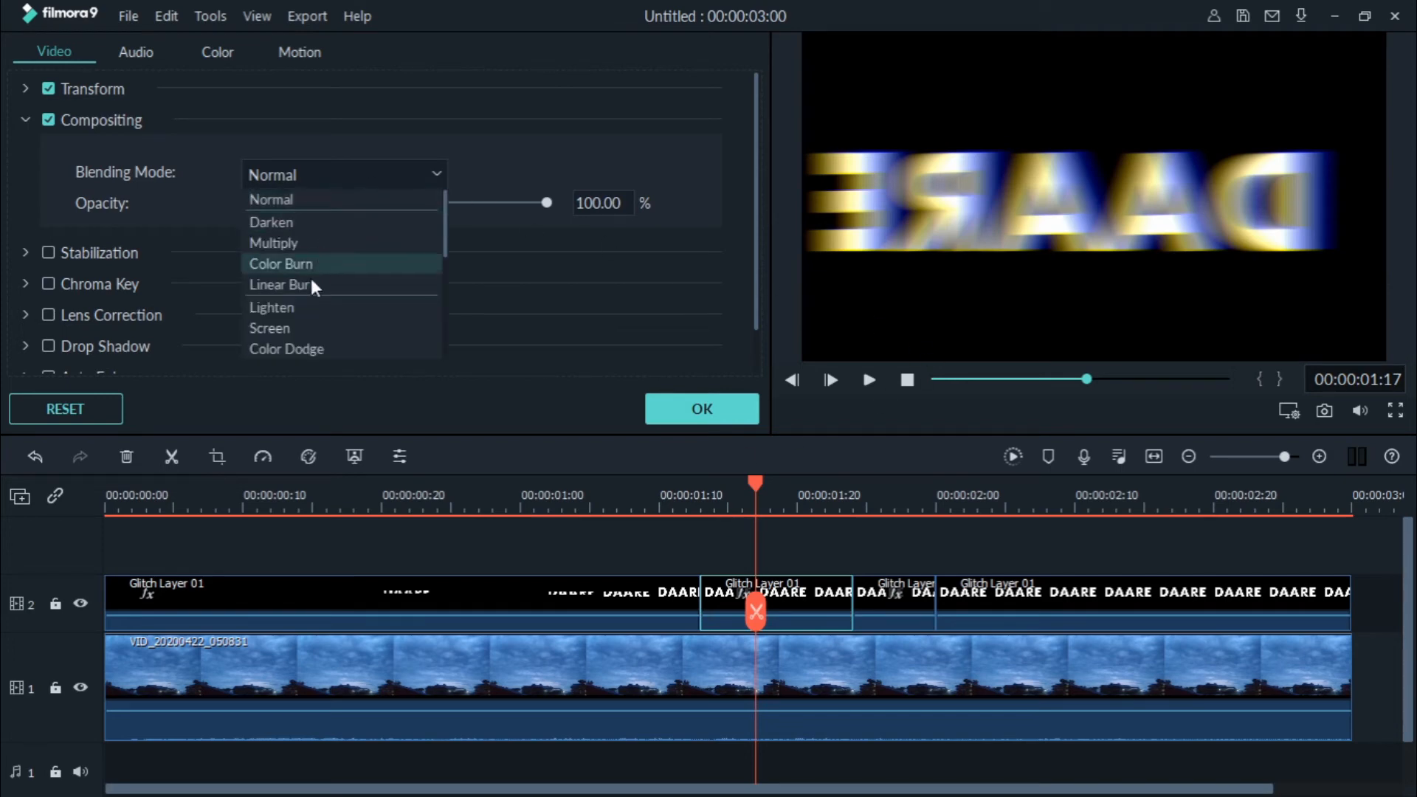
left_click(312, 305)
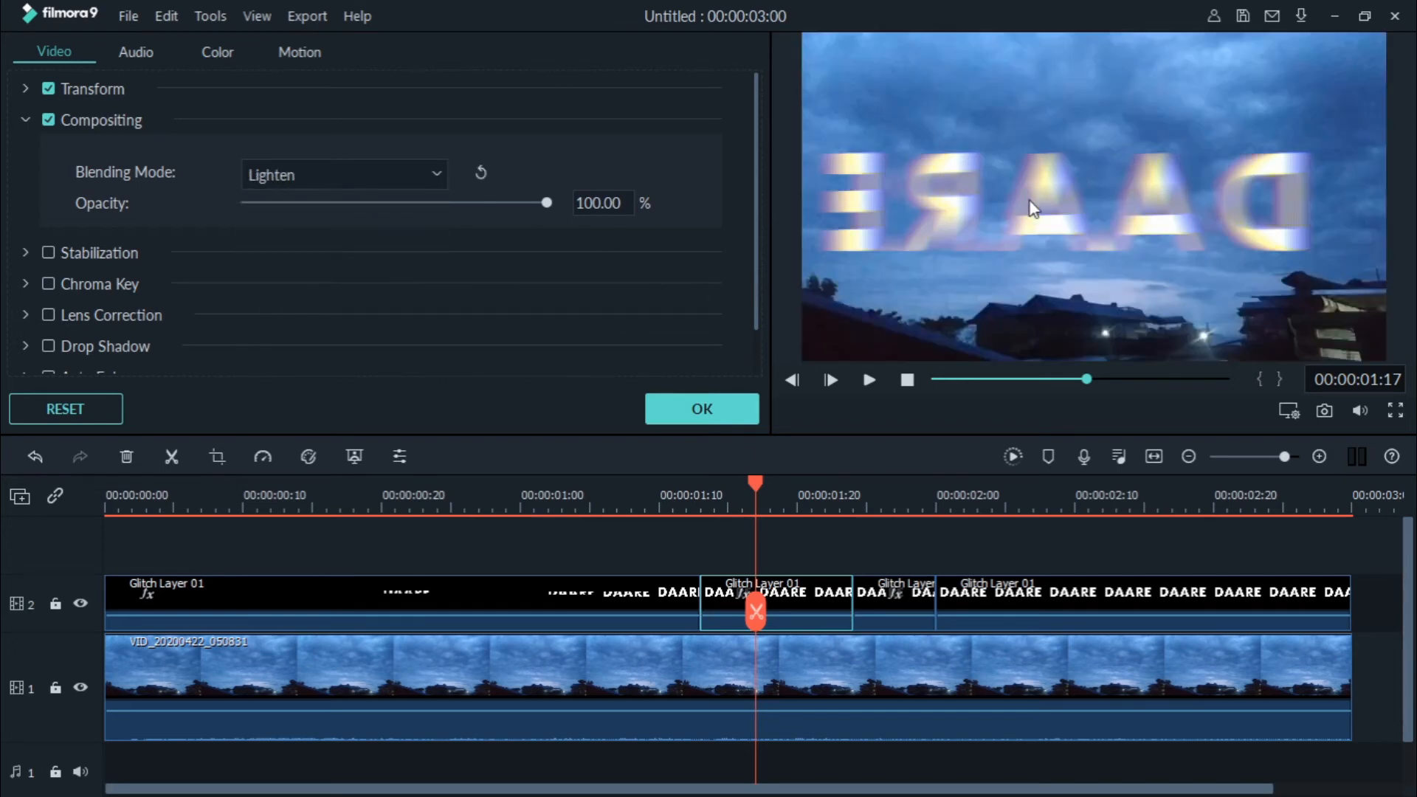
left_click(733, 413)
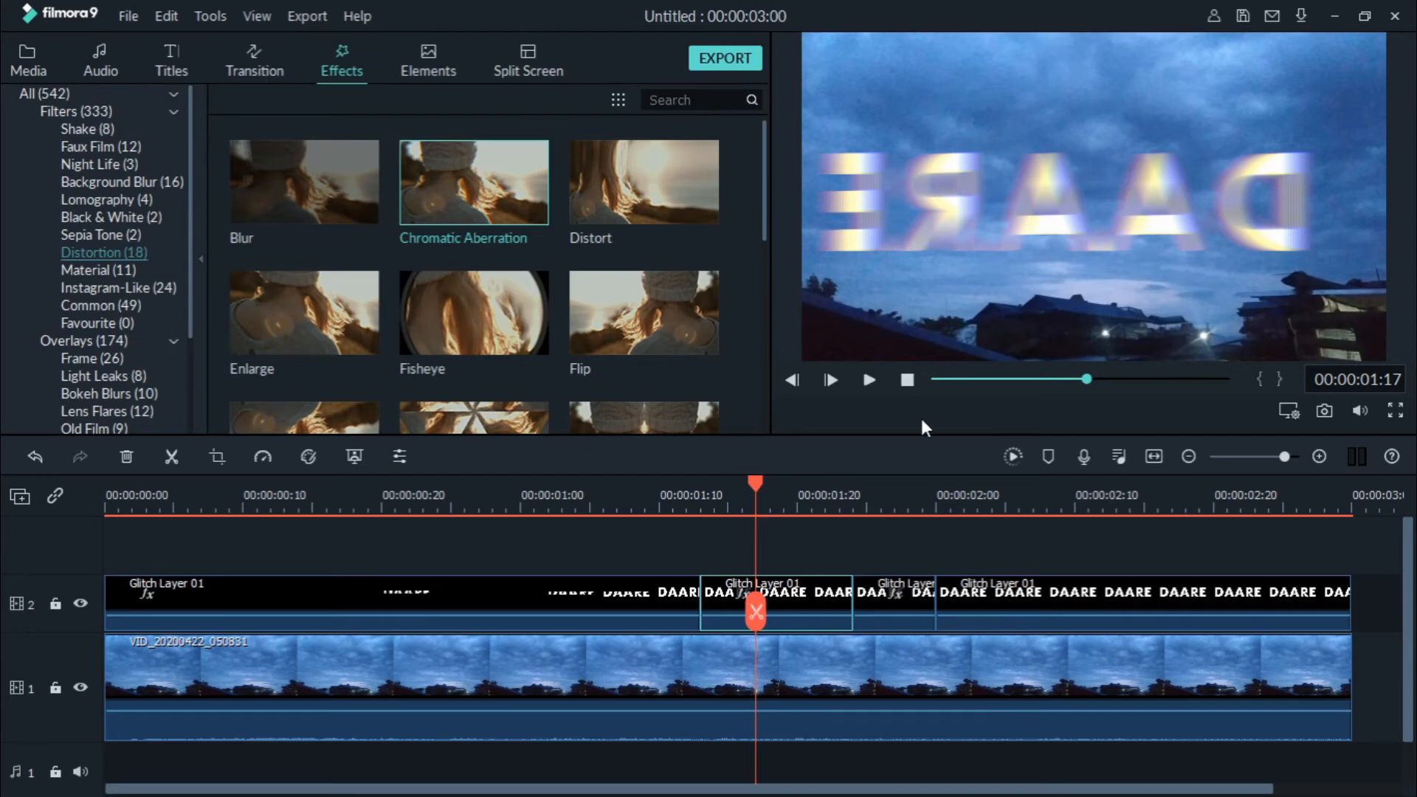
Set the compositing blending mode of the third Glitch Layer 01 segment to Lighten.
left_click(896, 507)
left_click(915, 611)
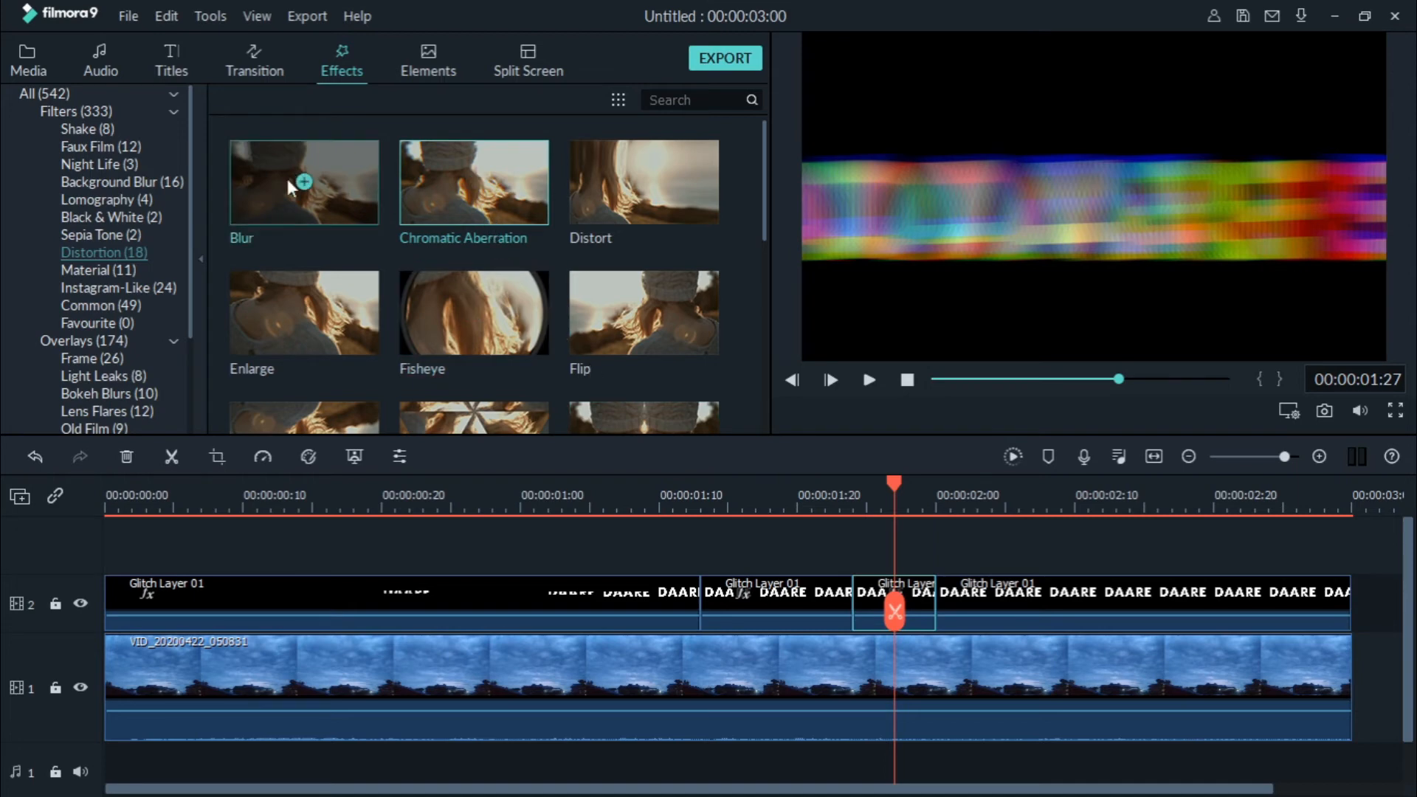
double_click(920, 609)
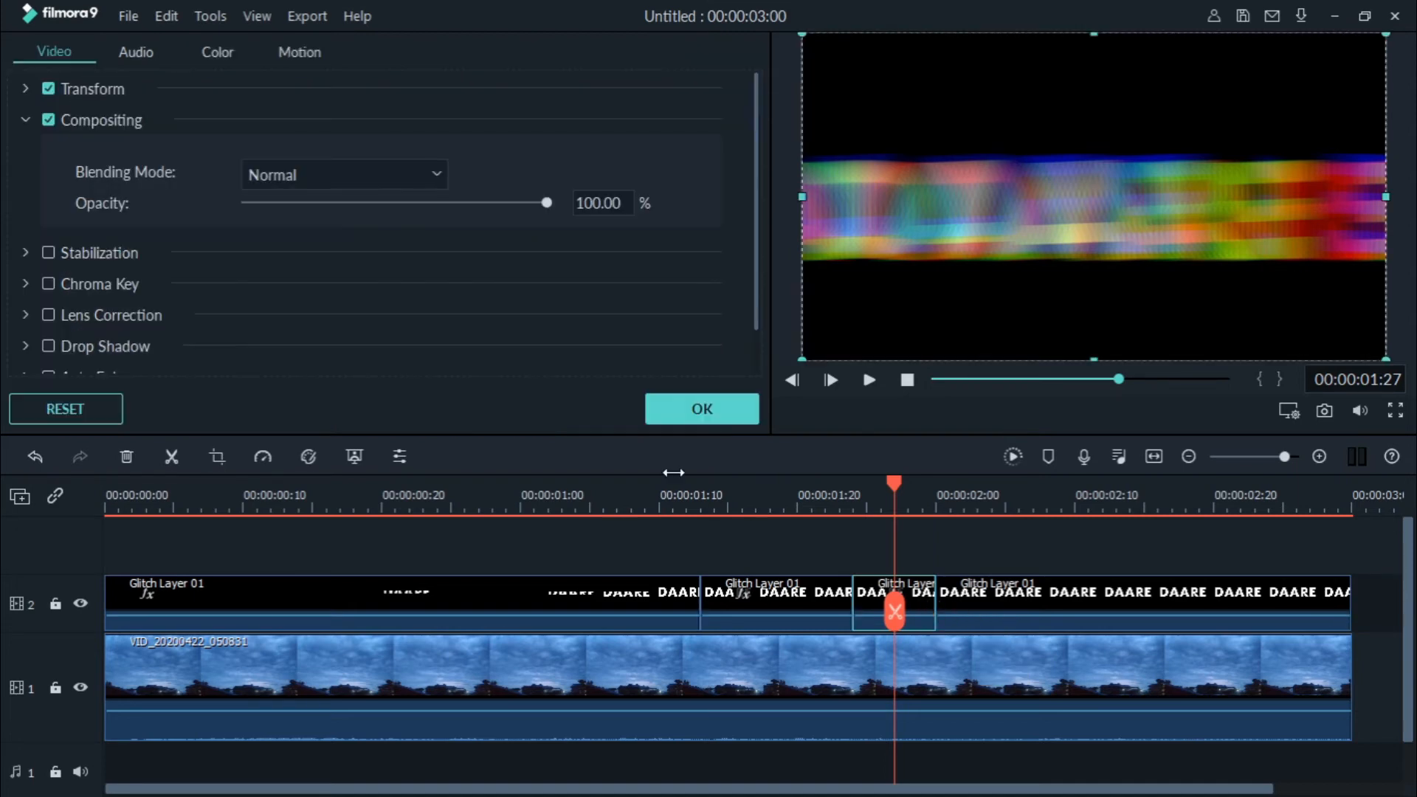
left_click(376, 184)
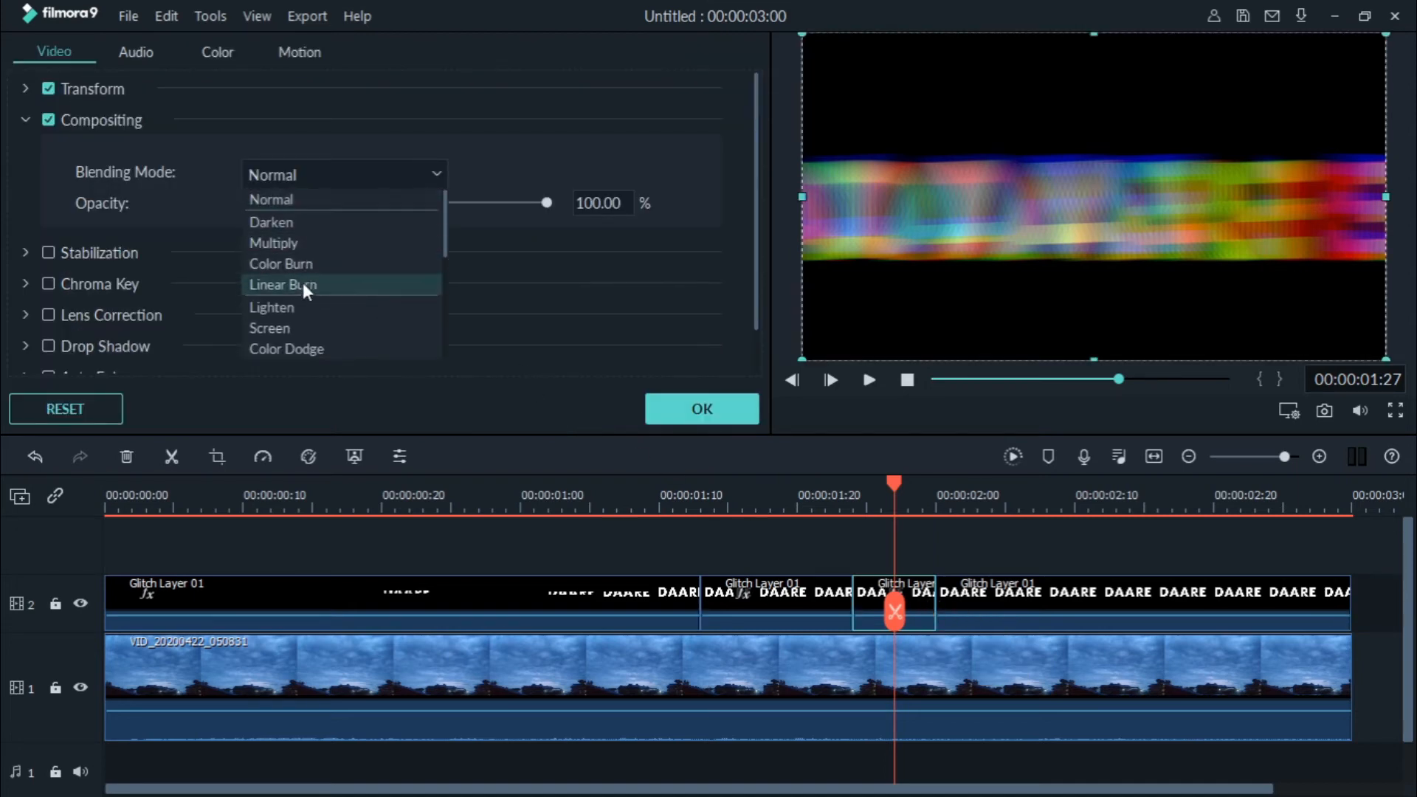
left_click(308, 302)
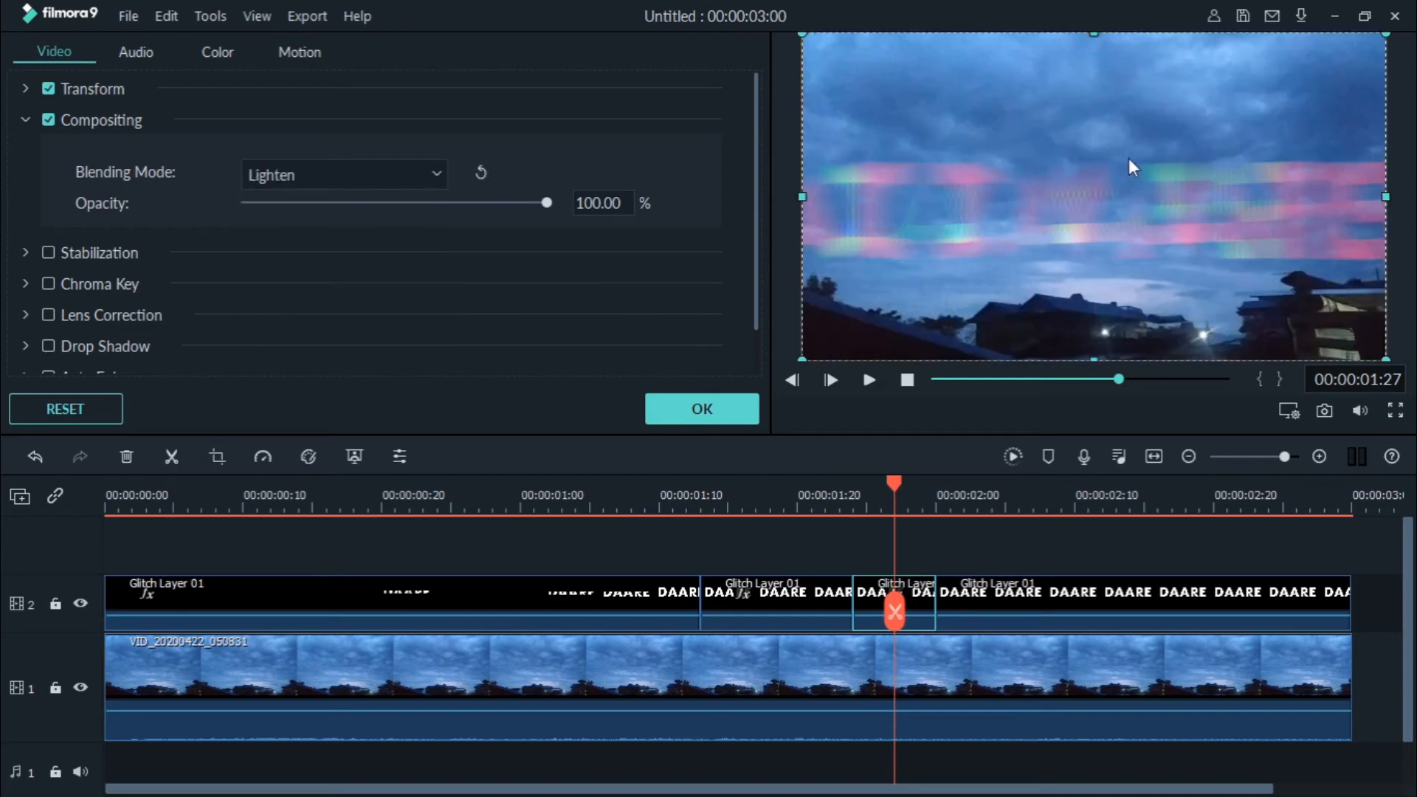
Change the last Glitch Layer 01 segment's compositing blending mode to Lighten and confirm the settings.
left_click(1032, 506)
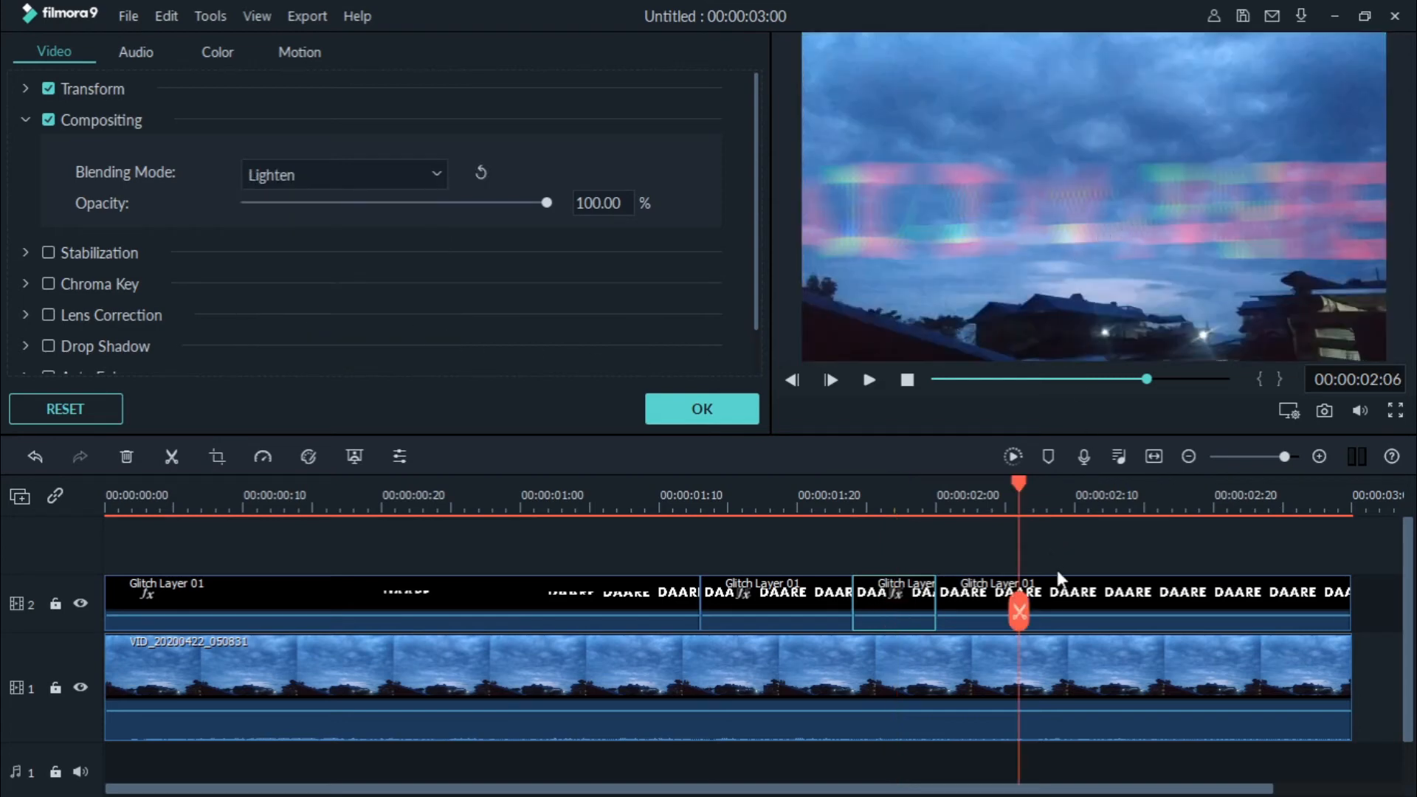
left_click(1074, 596)
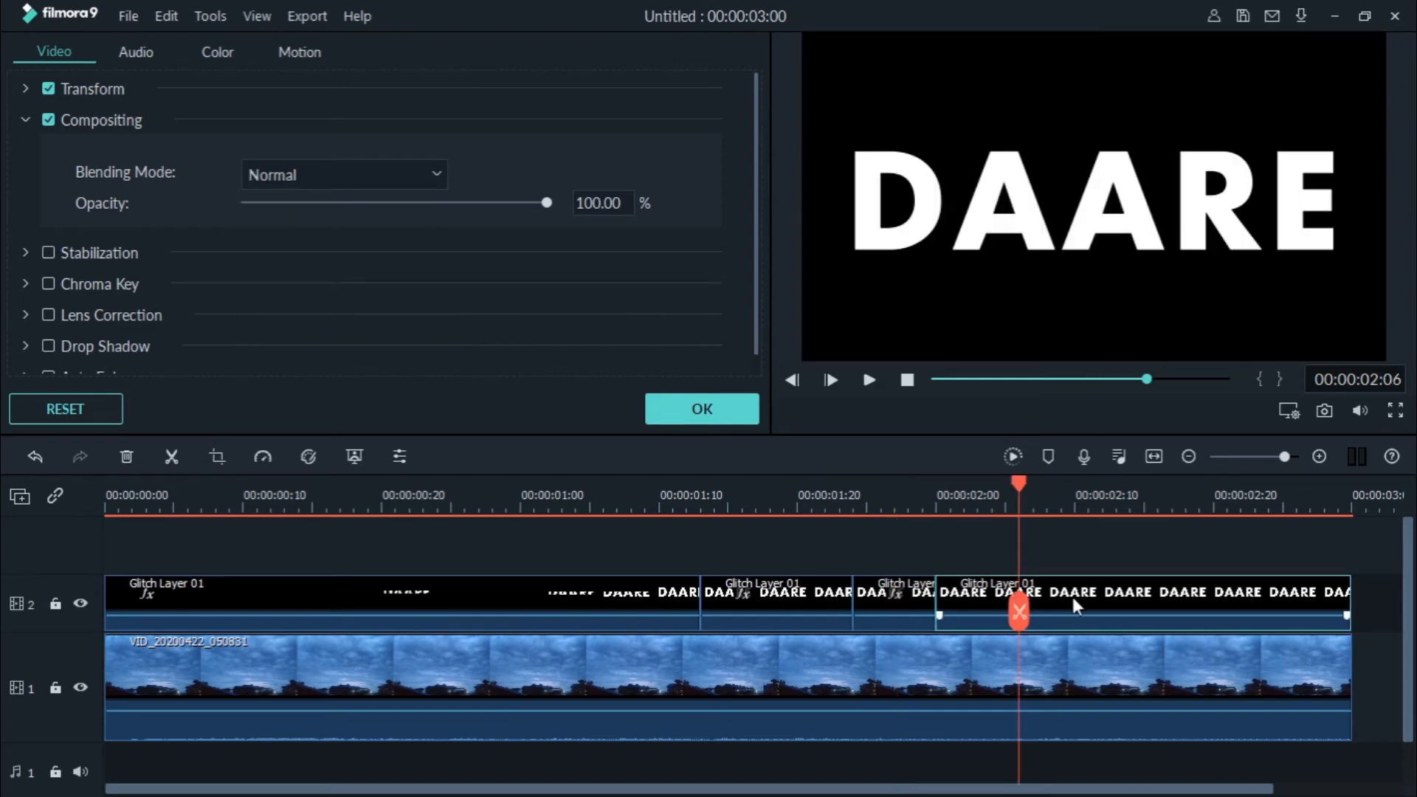
left_click(389, 181)
left_click(294, 306)
left_click(700, 415)
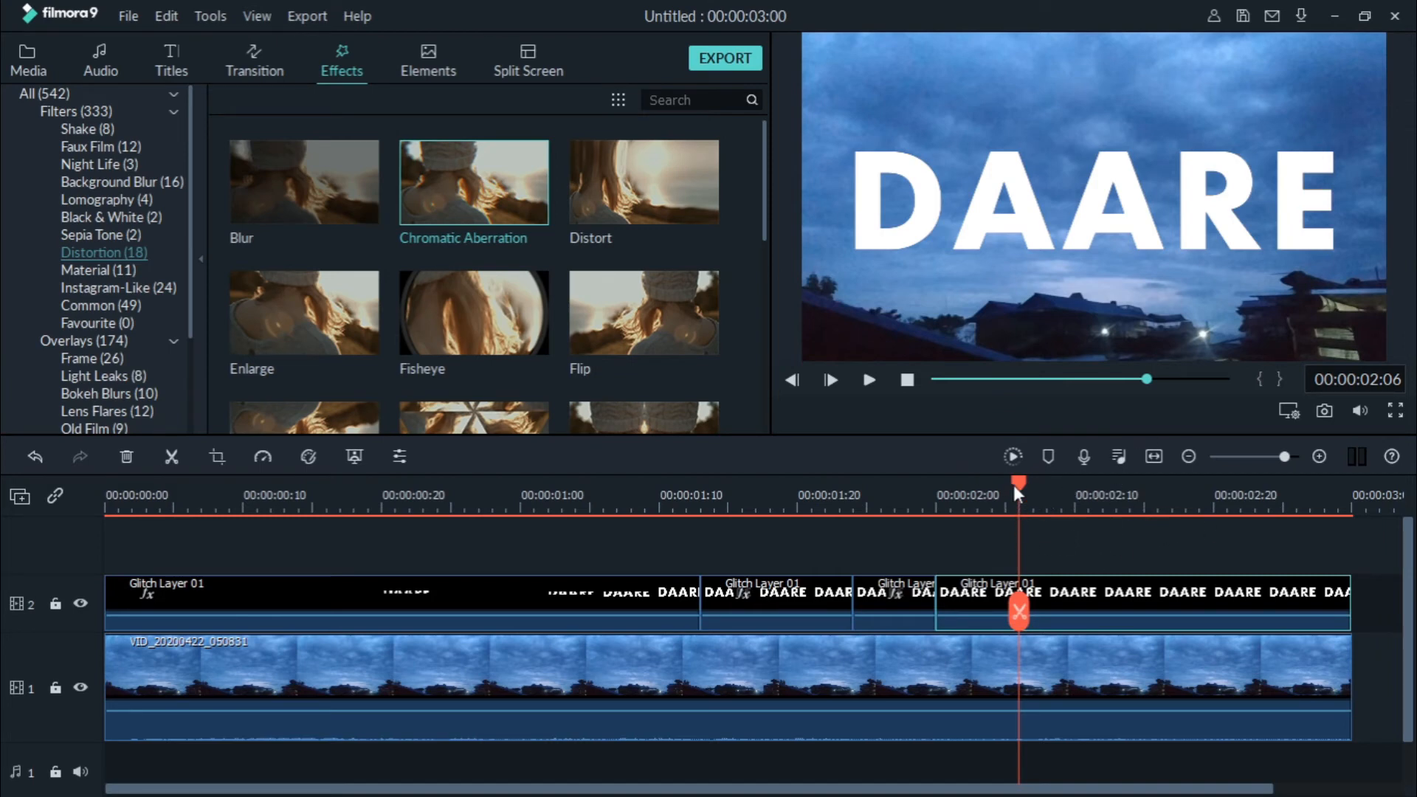
Render the timeline preview, play the title animation from the beginning, and return the playhead to the start.
left_click_drag(1016, 480, 31, 498)
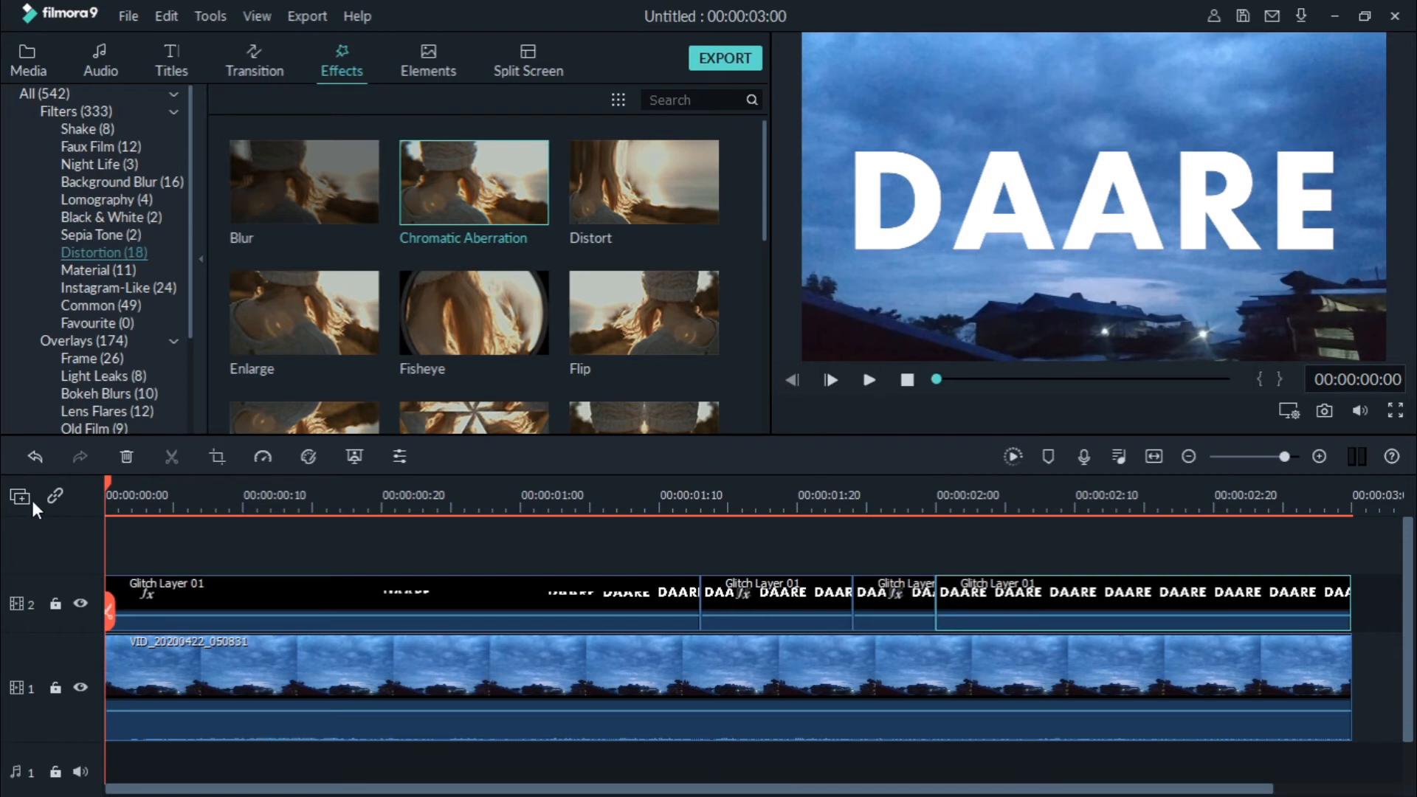
left_click(1011, 455)
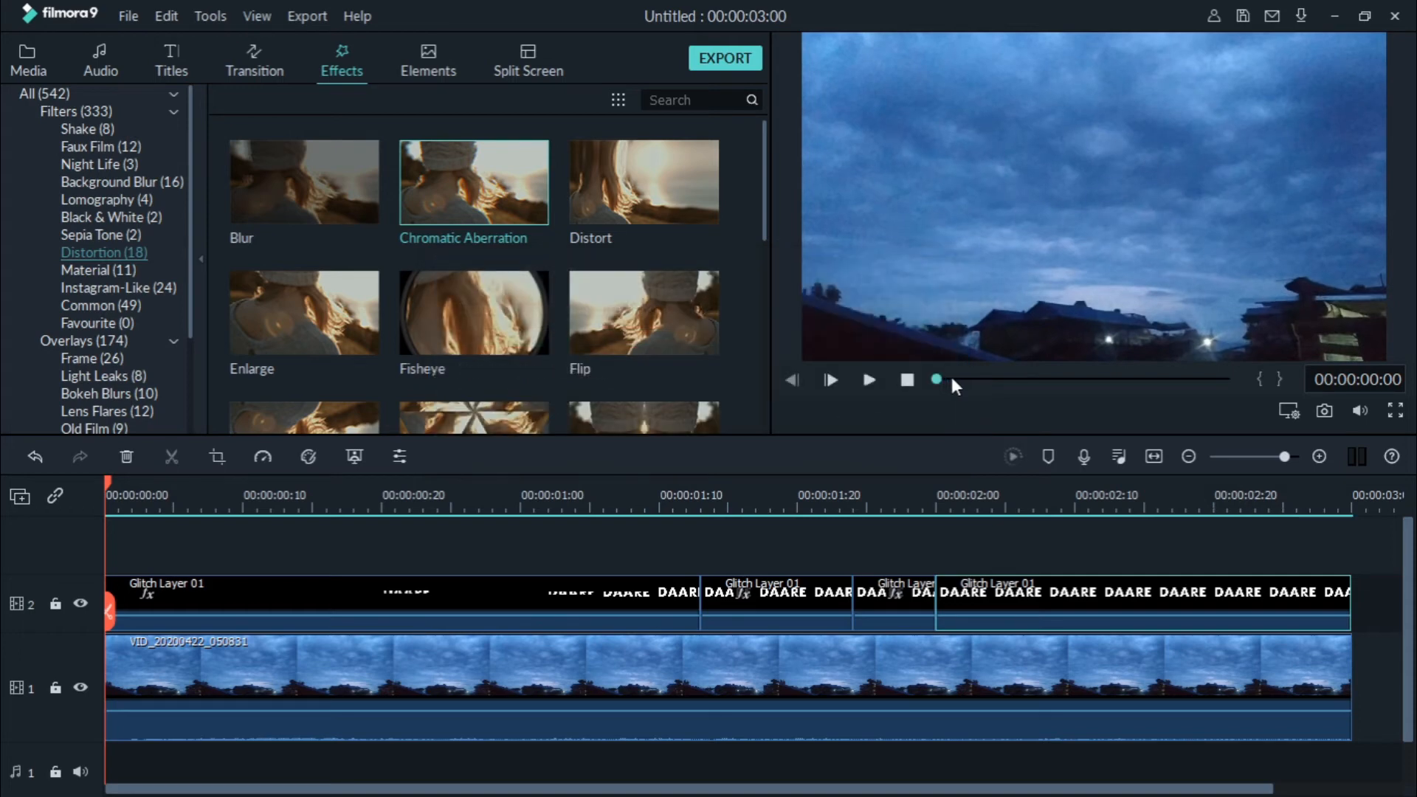
left_click(870, 380)
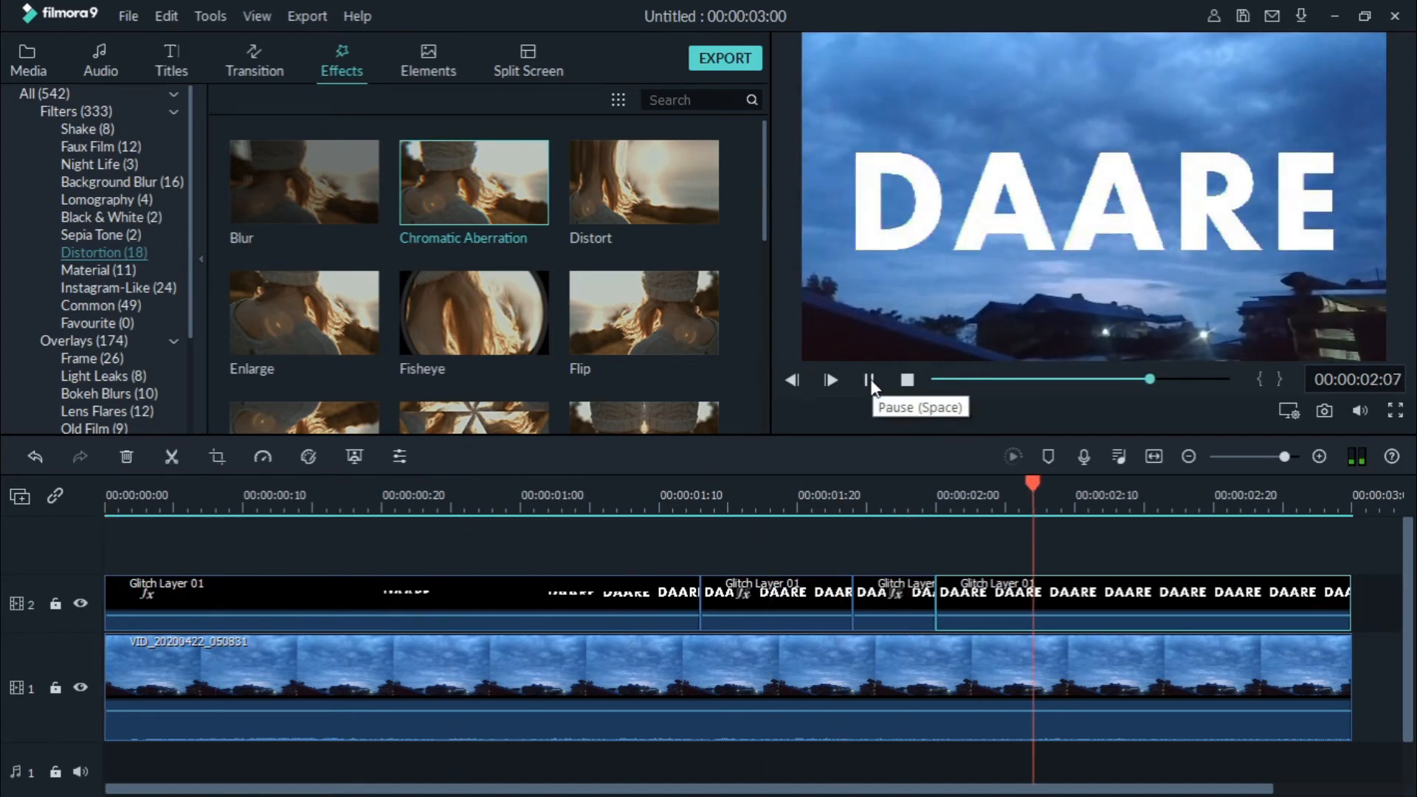
left_click(870, 380)
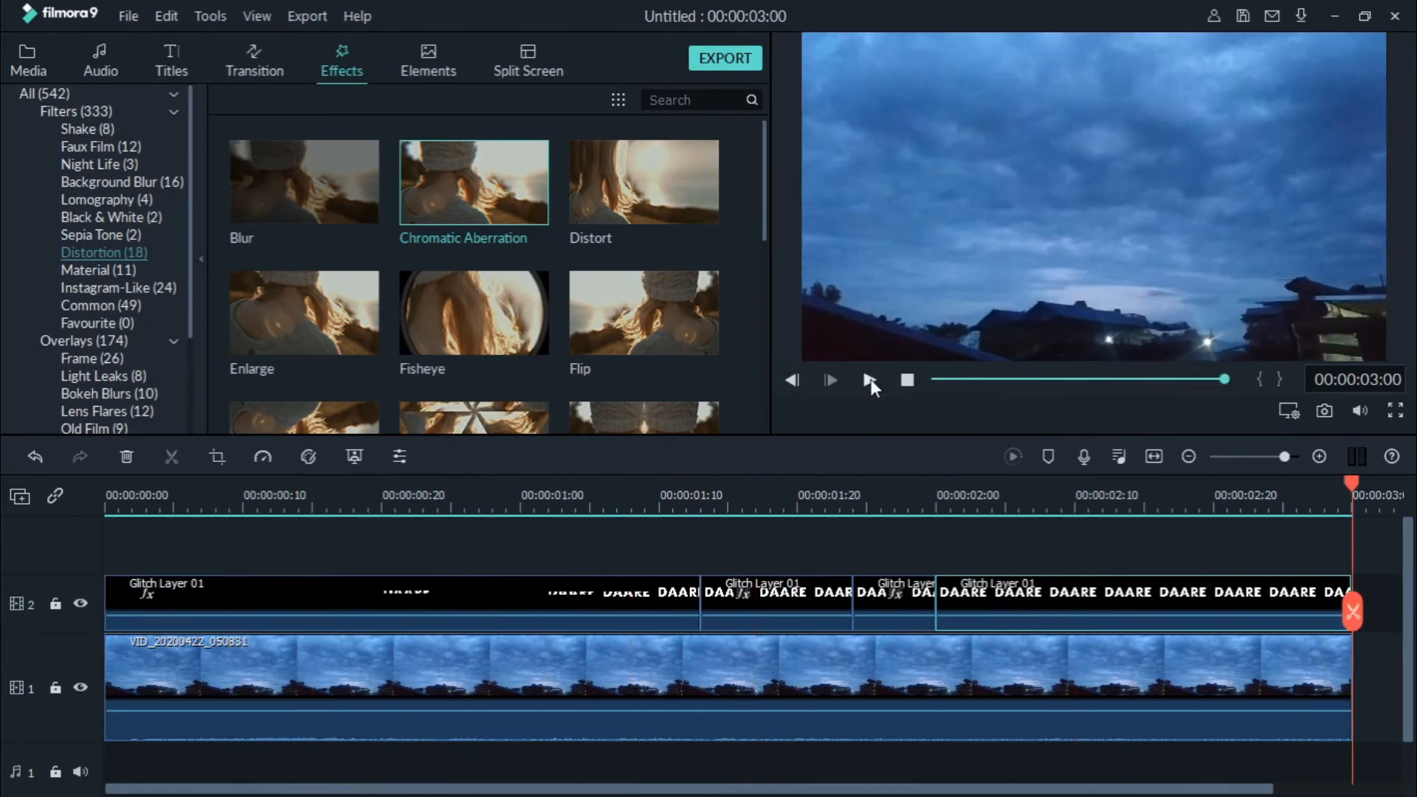
left_click(870, 380)
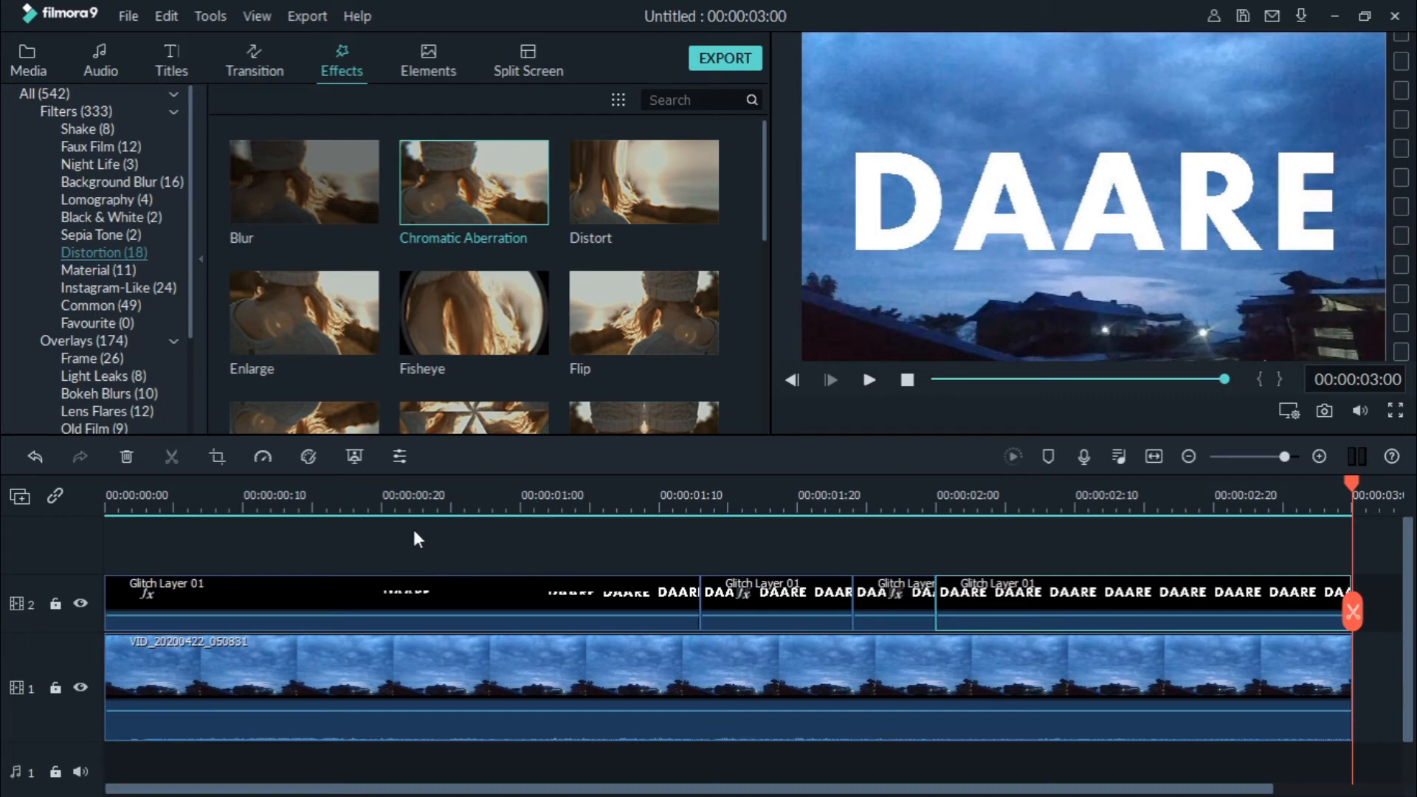
left_click(371, 491)
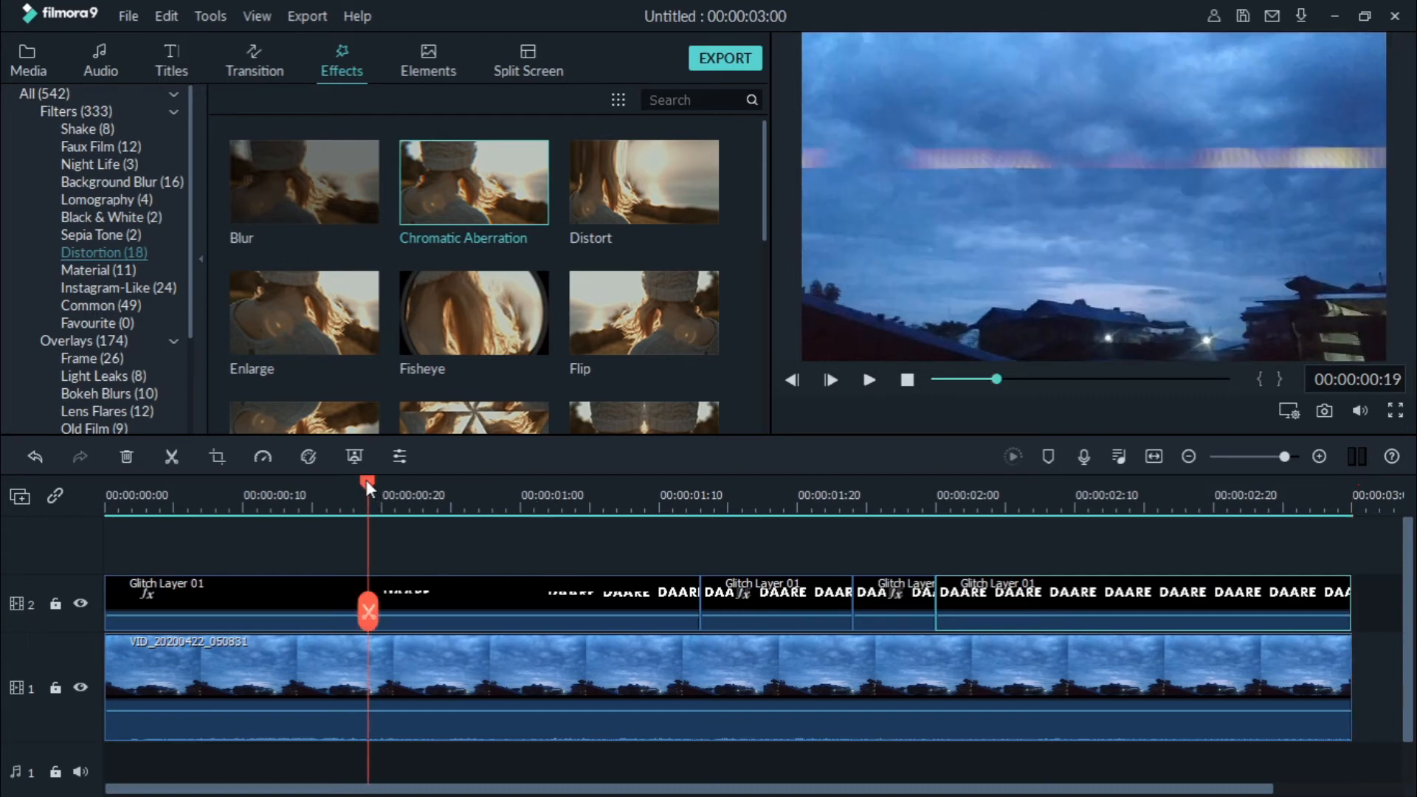
left_click_drag(366, 479, 43, 521)
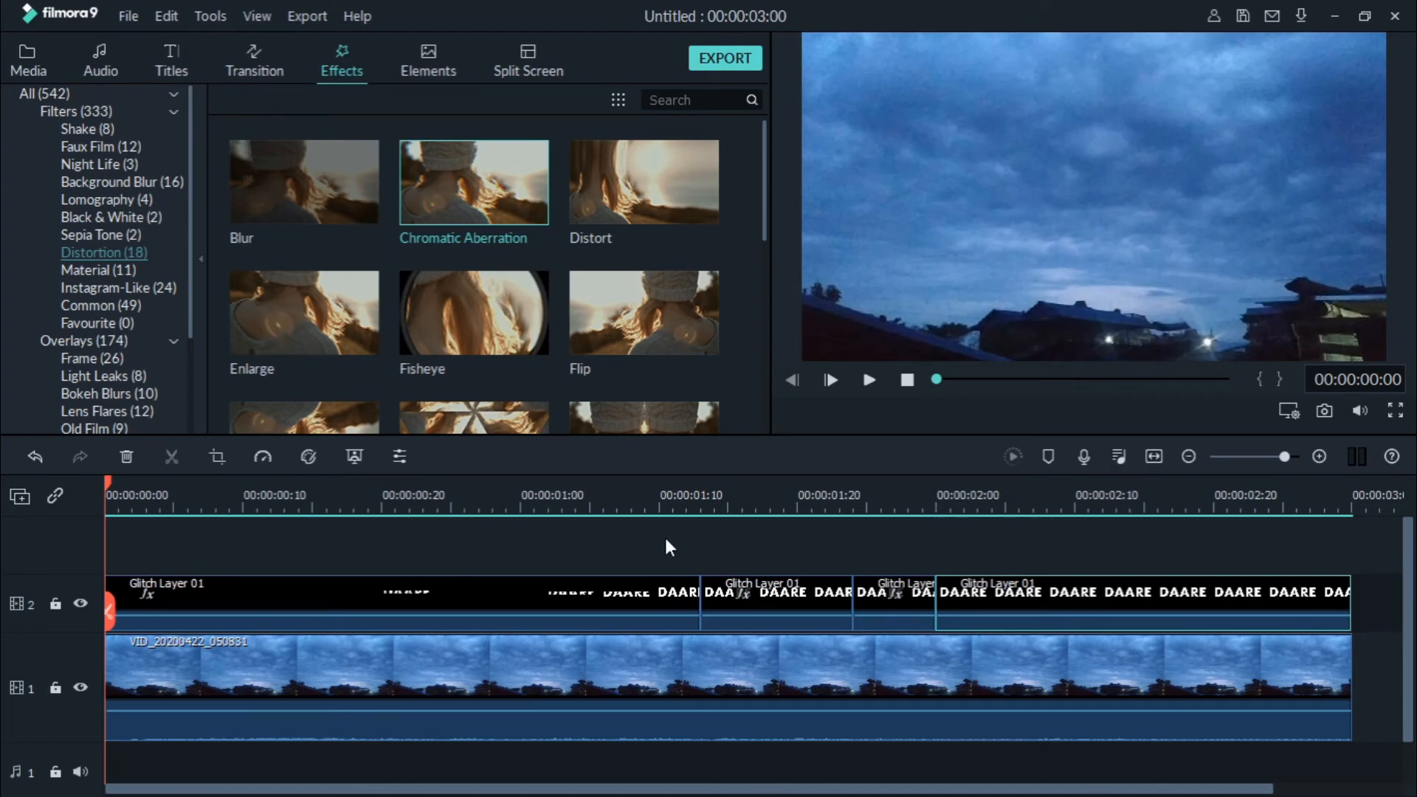
Import the Free Glitch sound effects MP3 from the Music folder in Downloads into the project media.
left_click(33, 67)
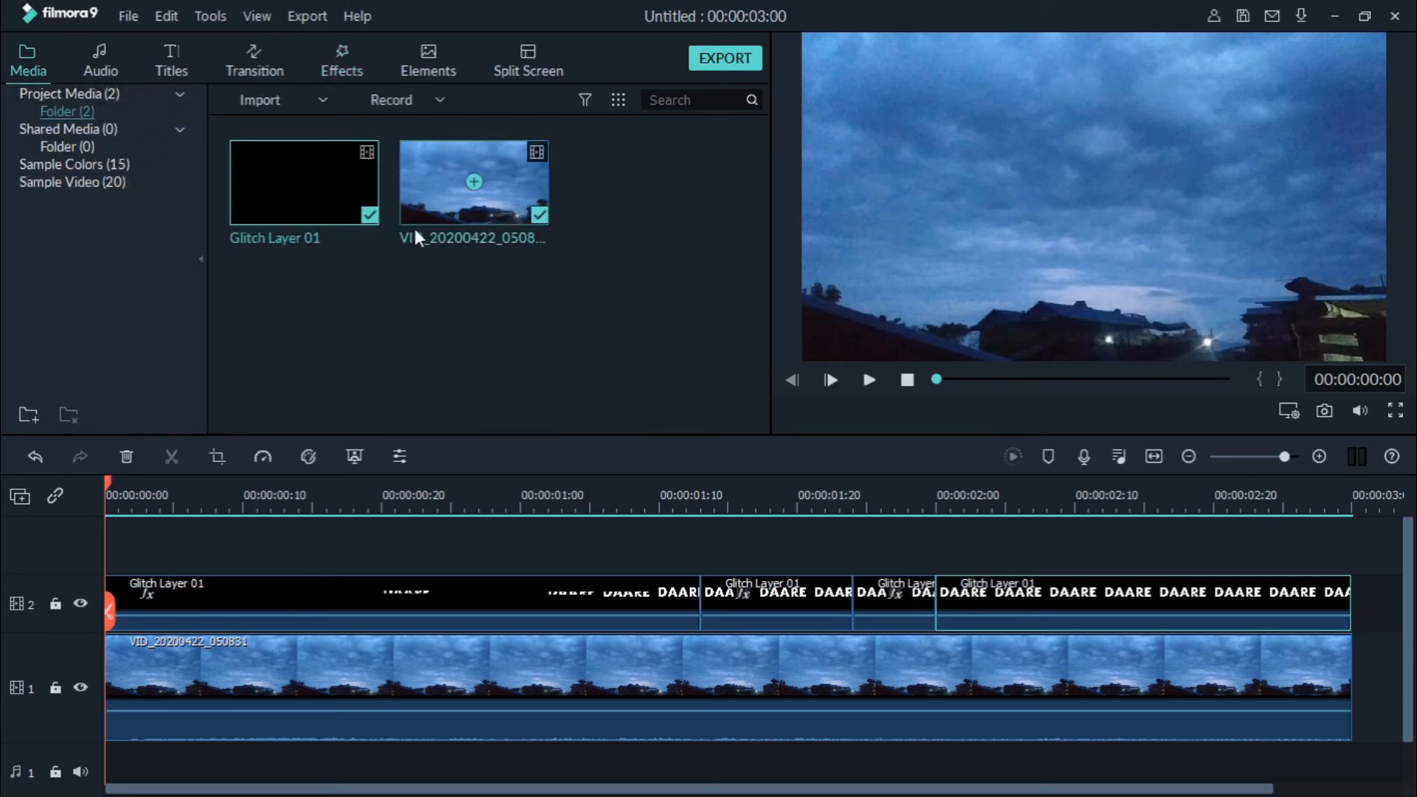
left_click(274, 102)
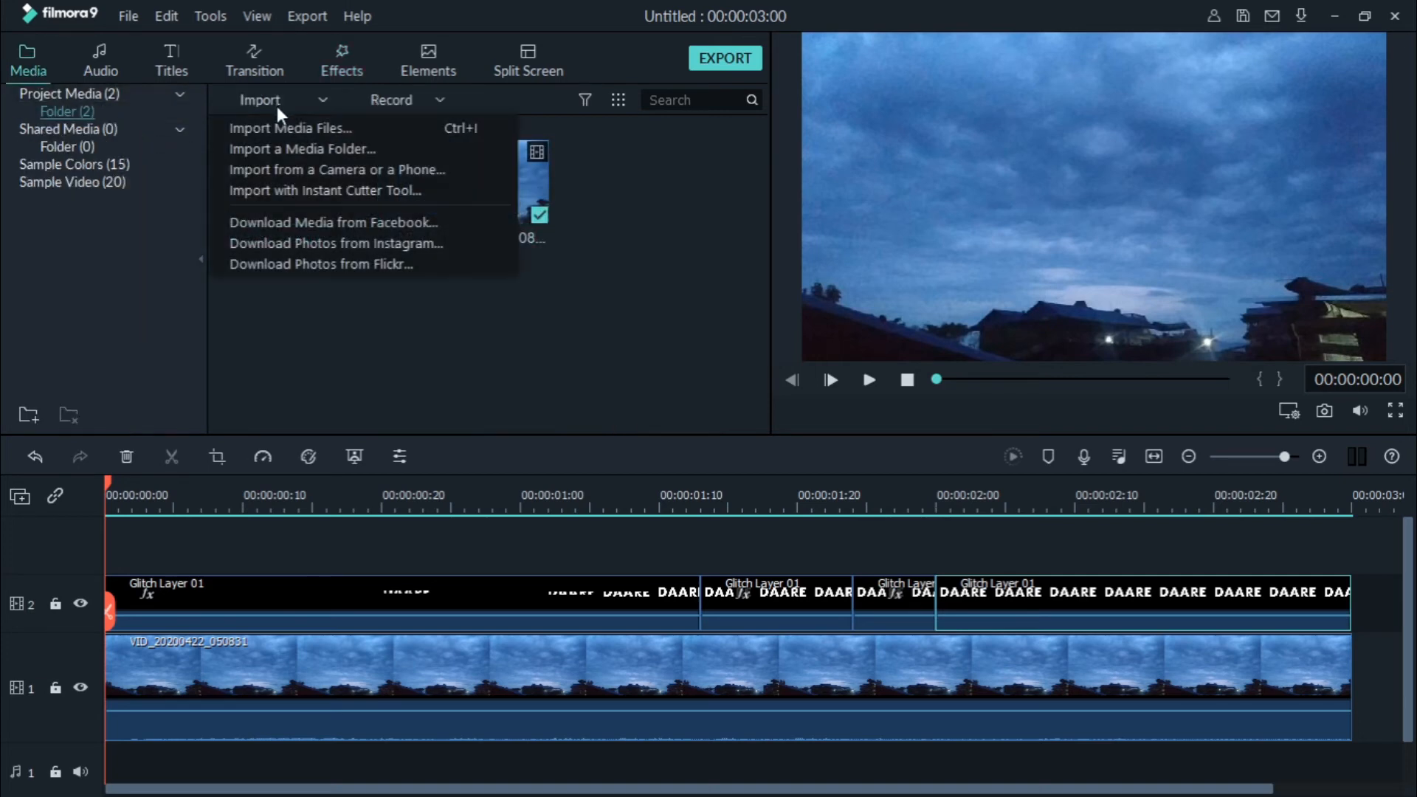
left_click(285, 129)
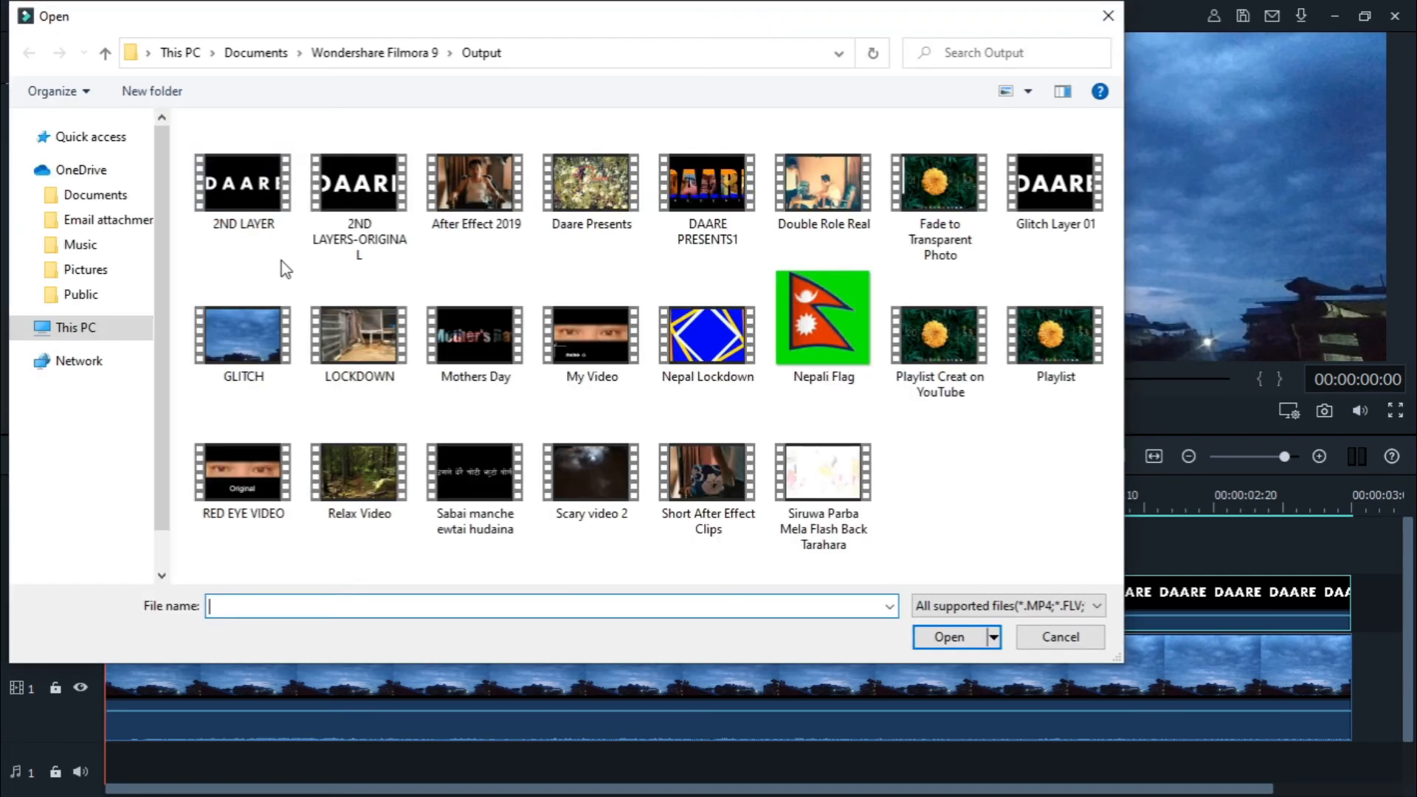
left_click(94, 386)
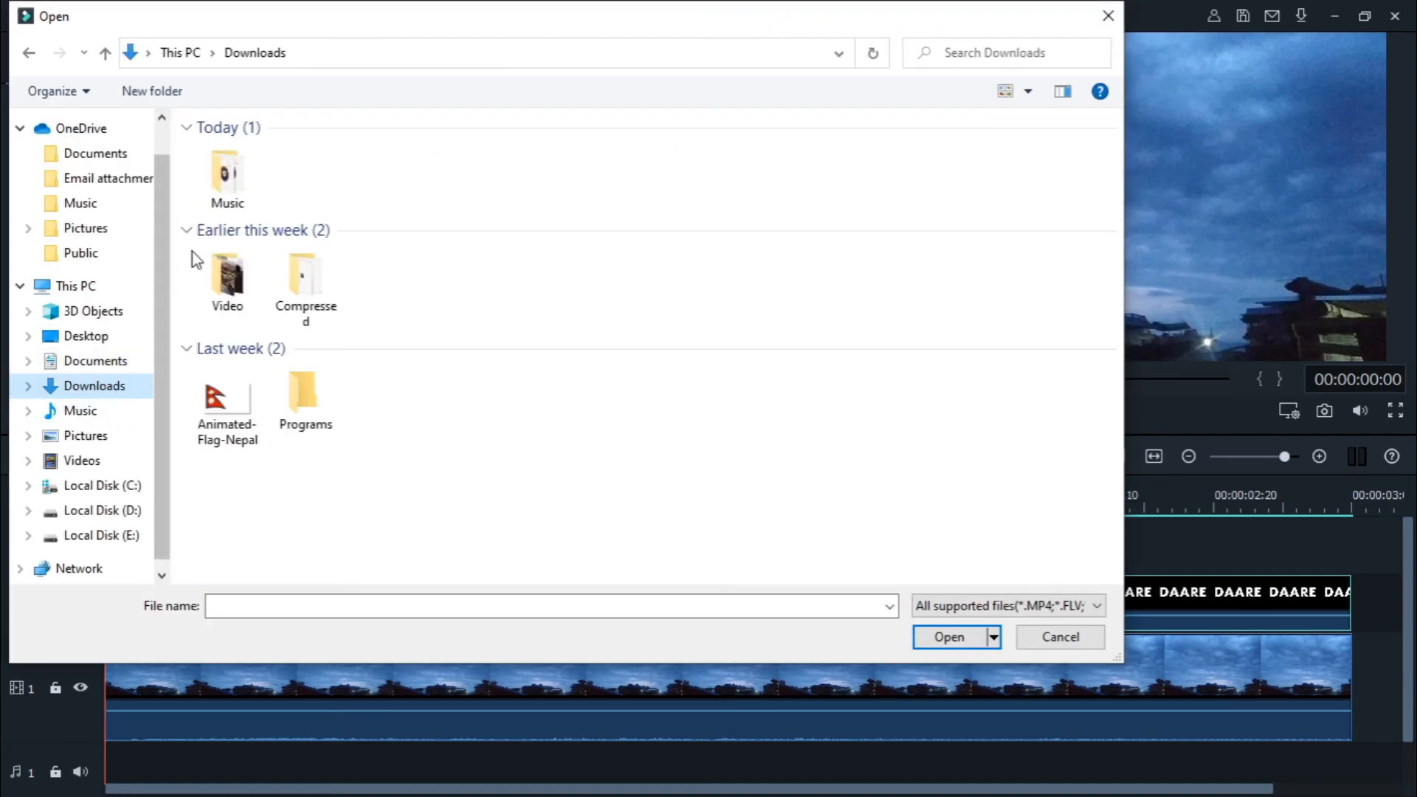
left_click(242, 186)
double_click(244, 187)
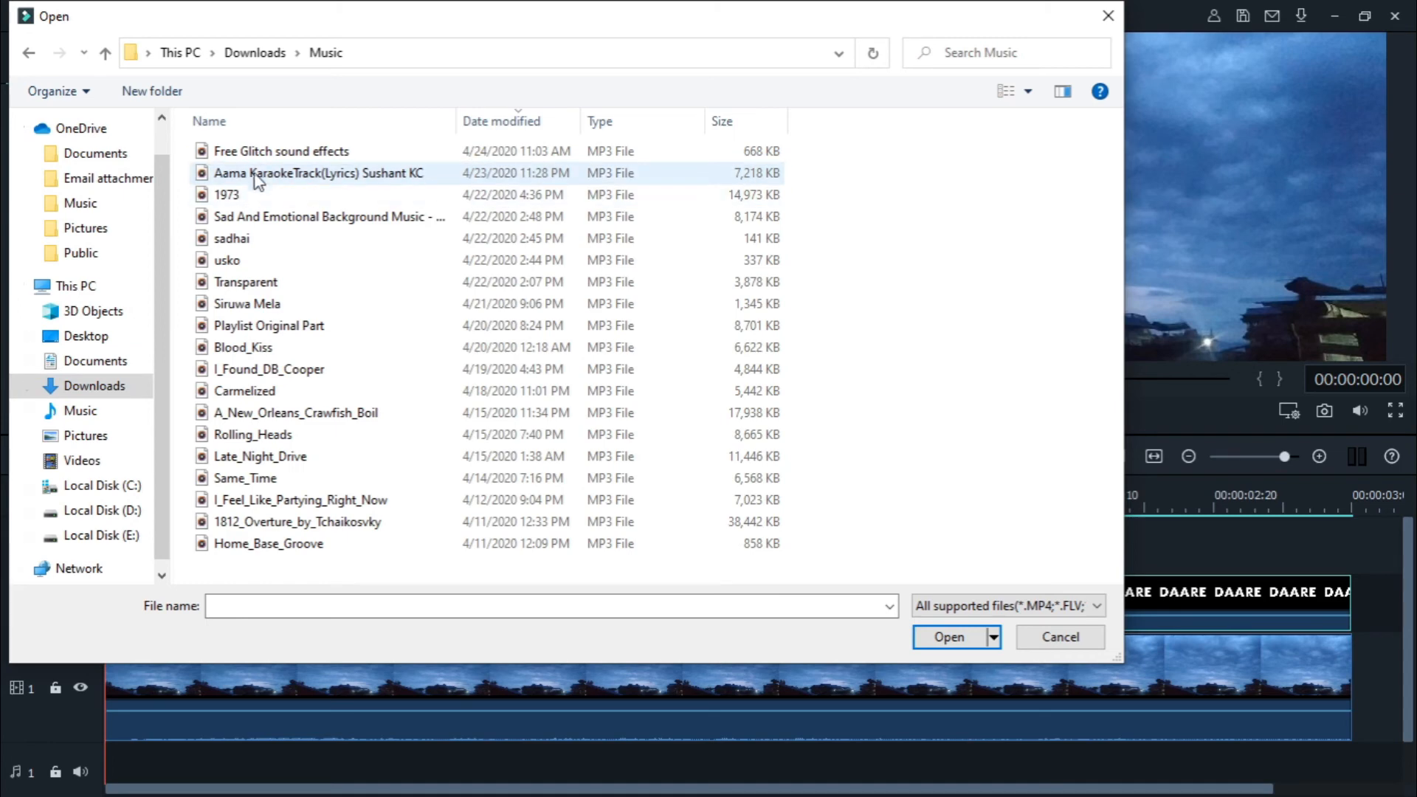
left_click(254, 152)
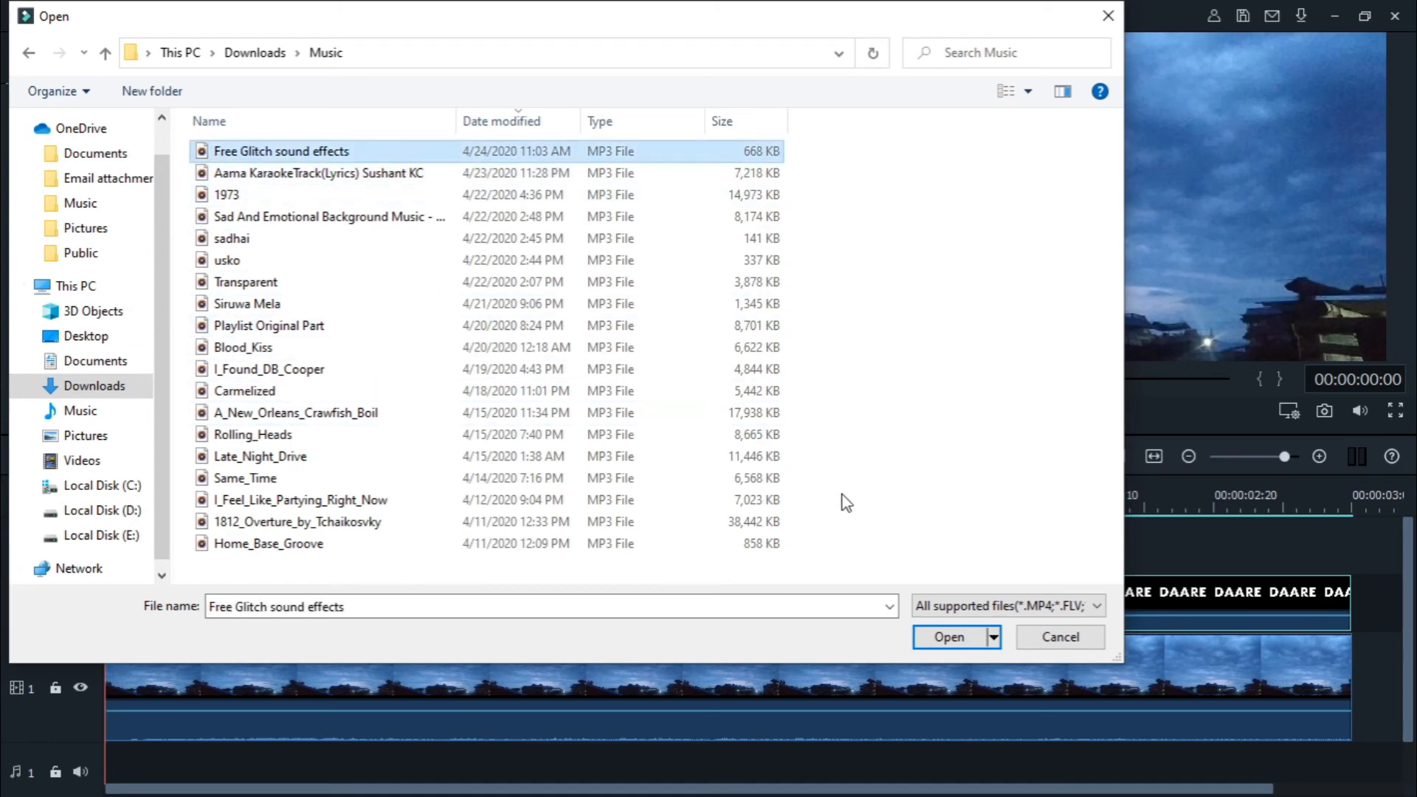
left_click(956, 638)
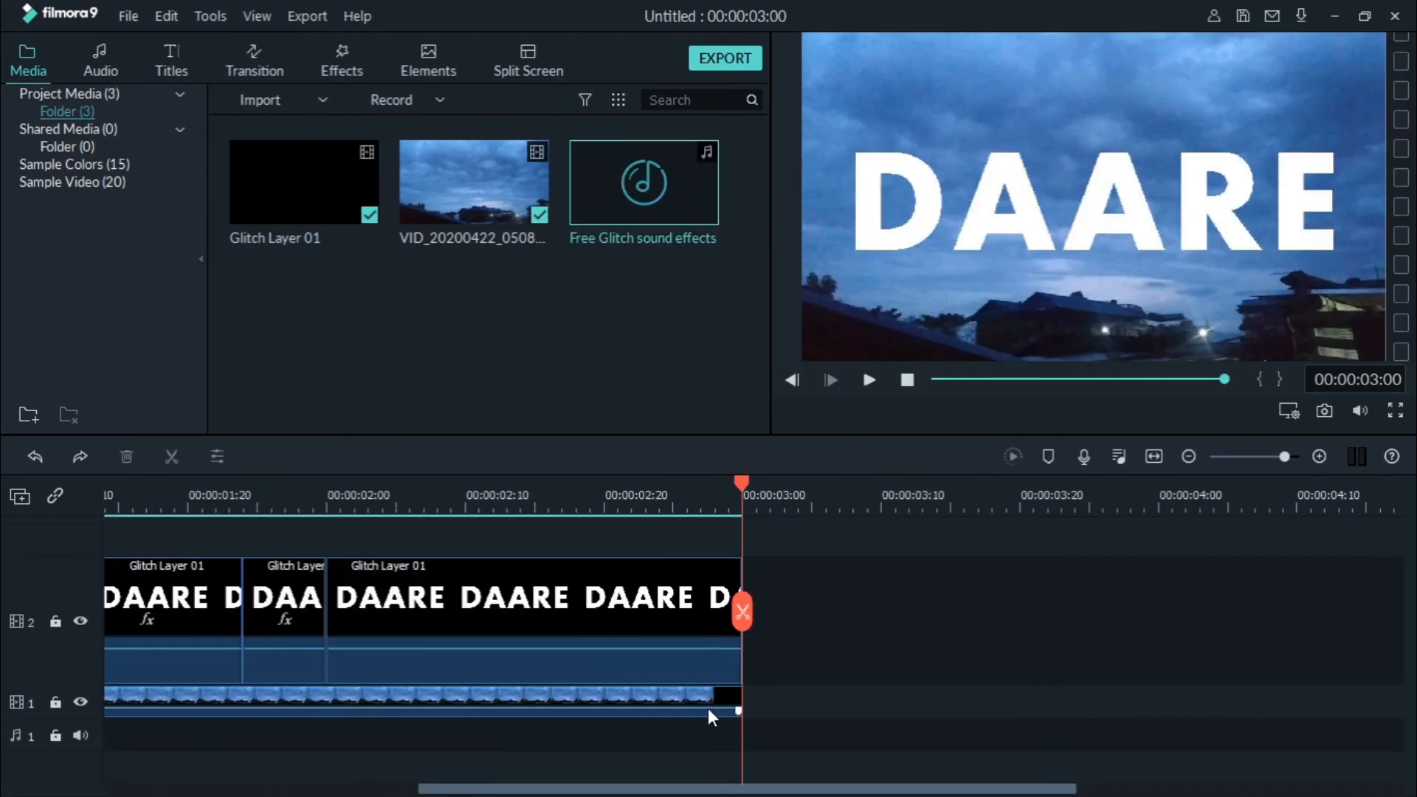
Place Free Glitch sound effects on audio track 1 from the timeline start and make the audio track taller.
left_click_drag(465, 789, 152, 787)
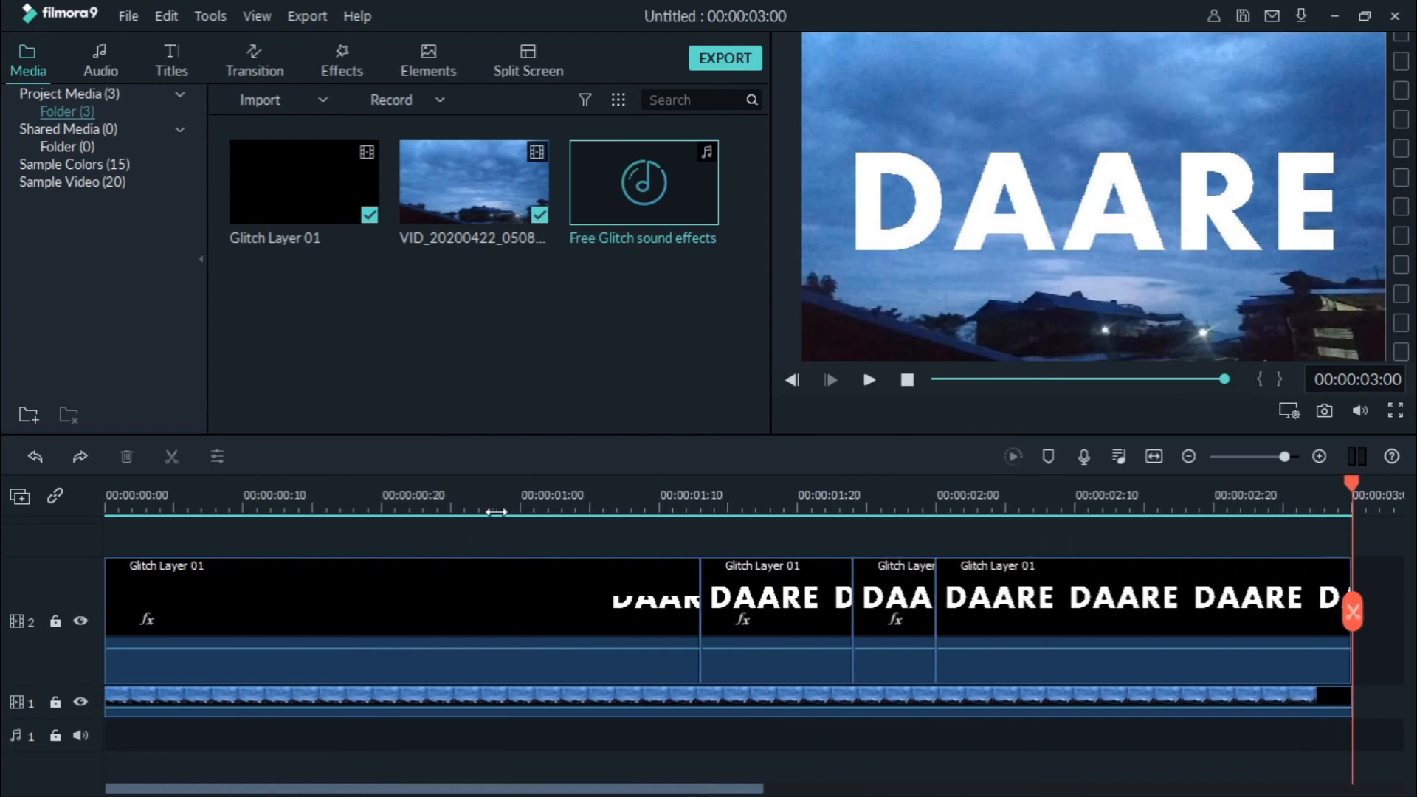
left_click_drag(645, 183, 64, 714)
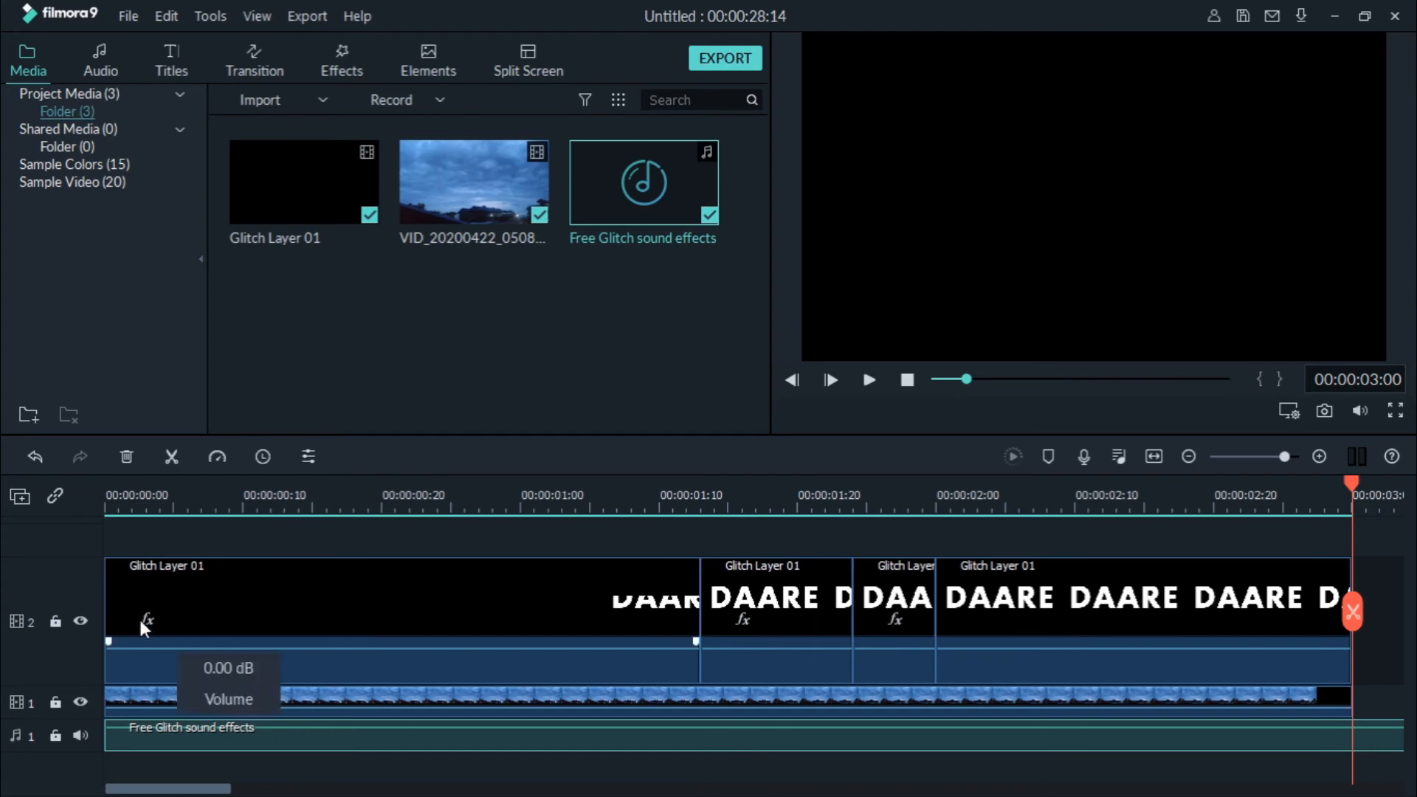
left_click_drag(44, 555, 41, 626)
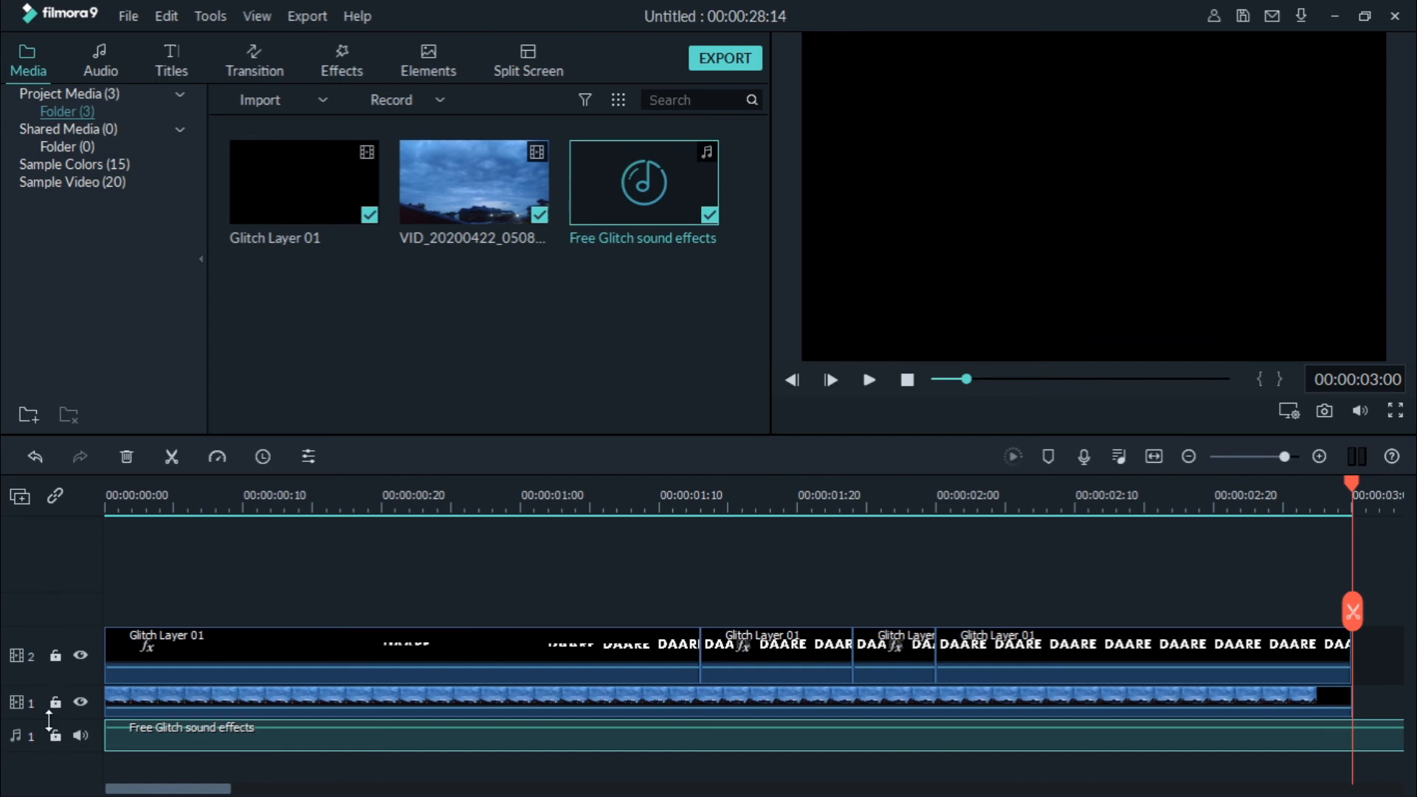
left_click_drag(48, 720, 59, 712)
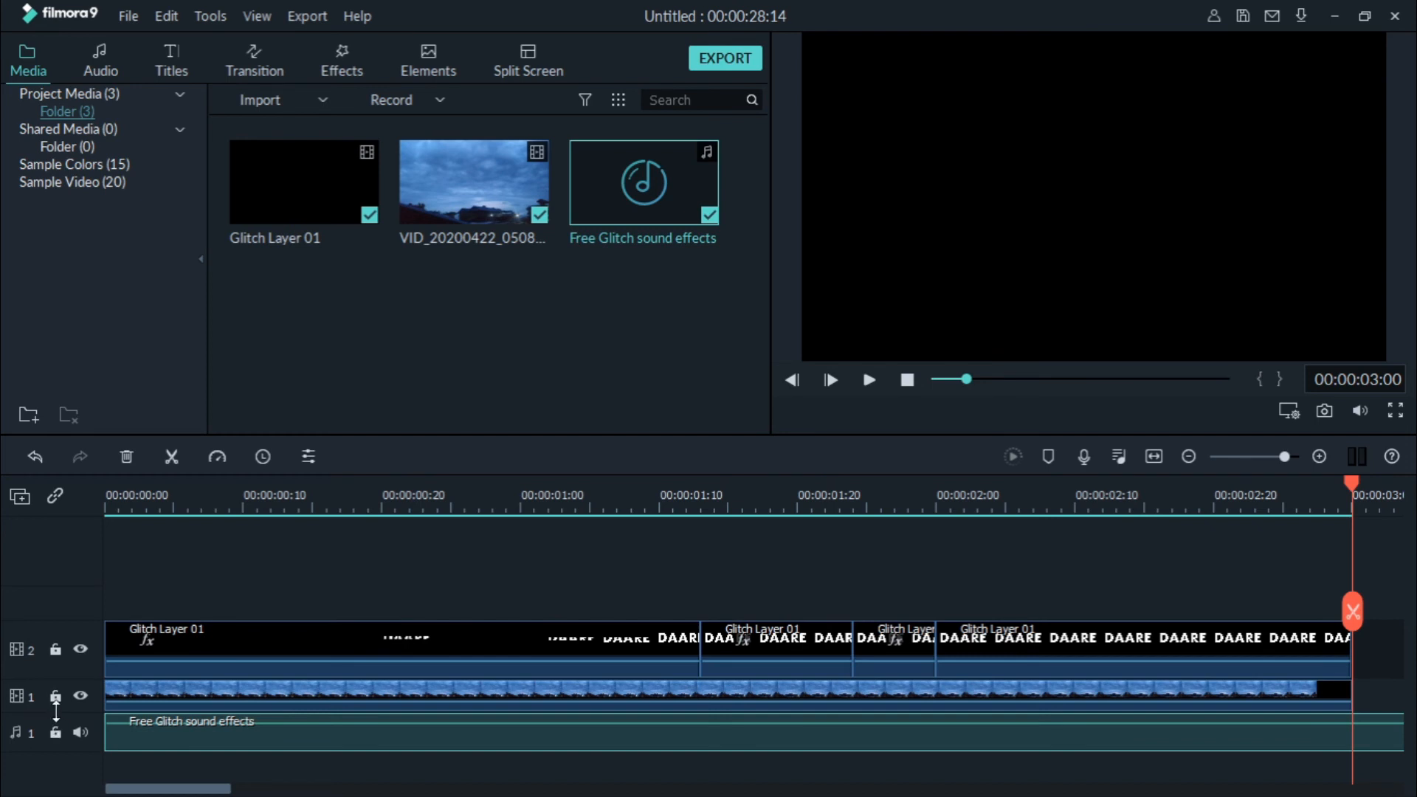
left_click_drag(55, 710, 79, 657)
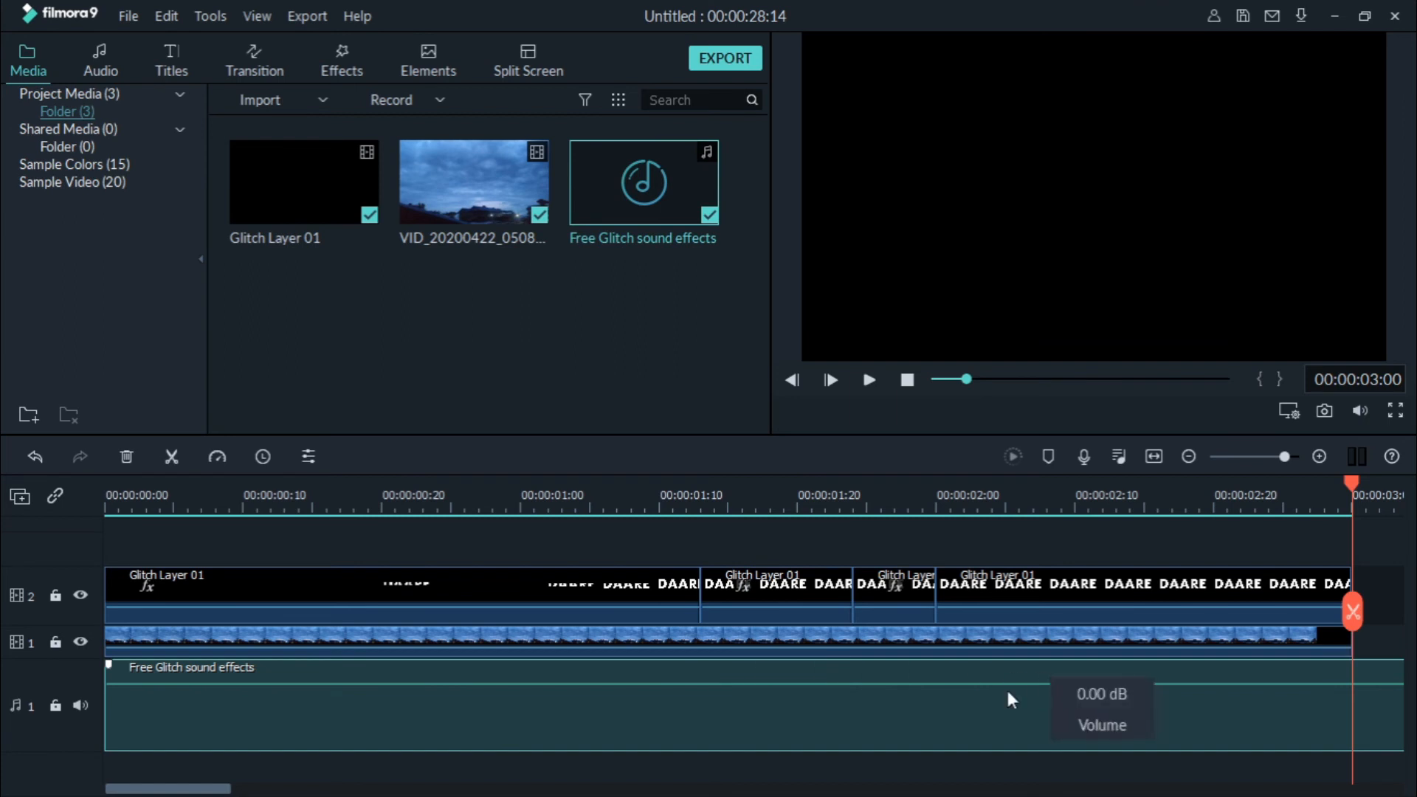
Split the sound effects clip at 00:00:05:15, delete its first part, and move the remainder to the timeline start.
left_click(1184, 456)
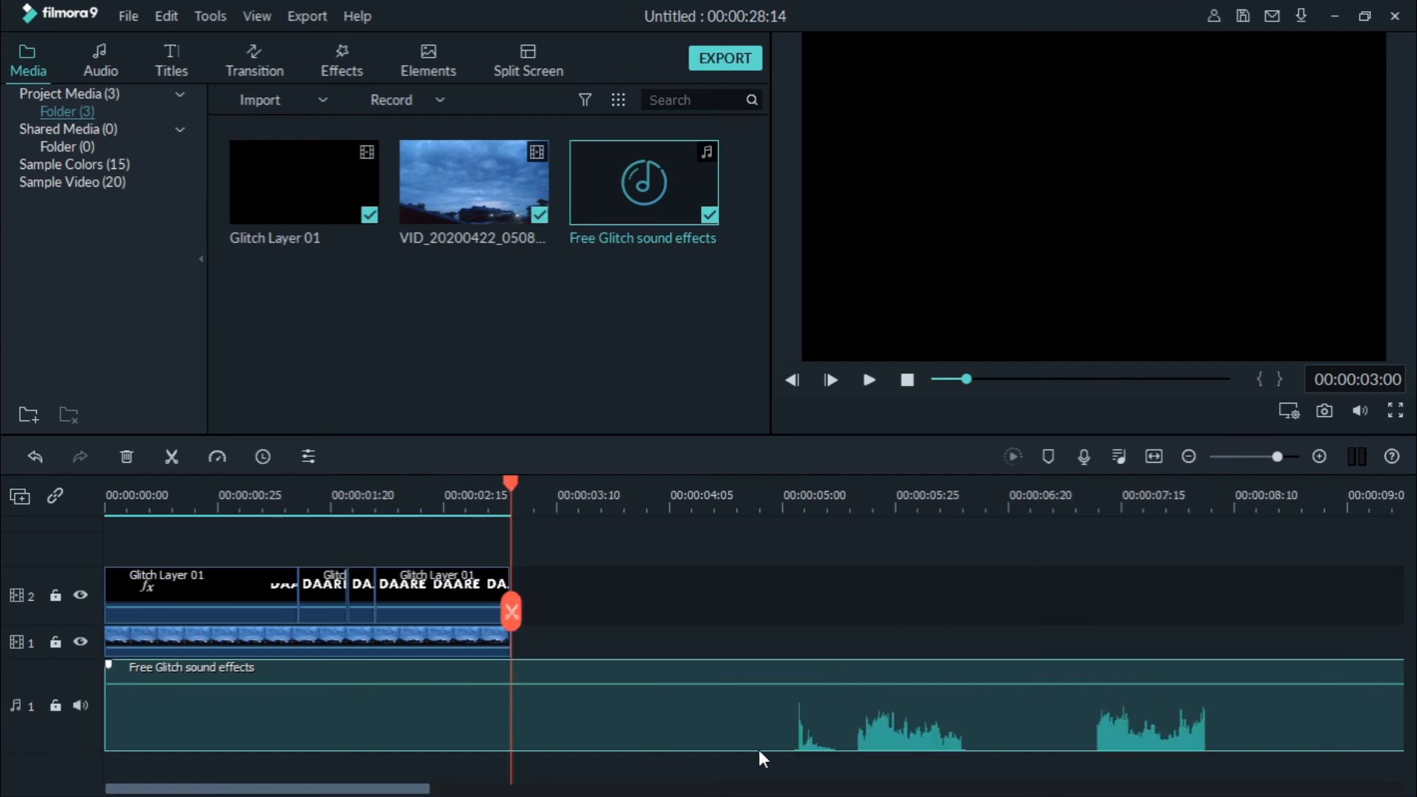
left_click(850, 514)
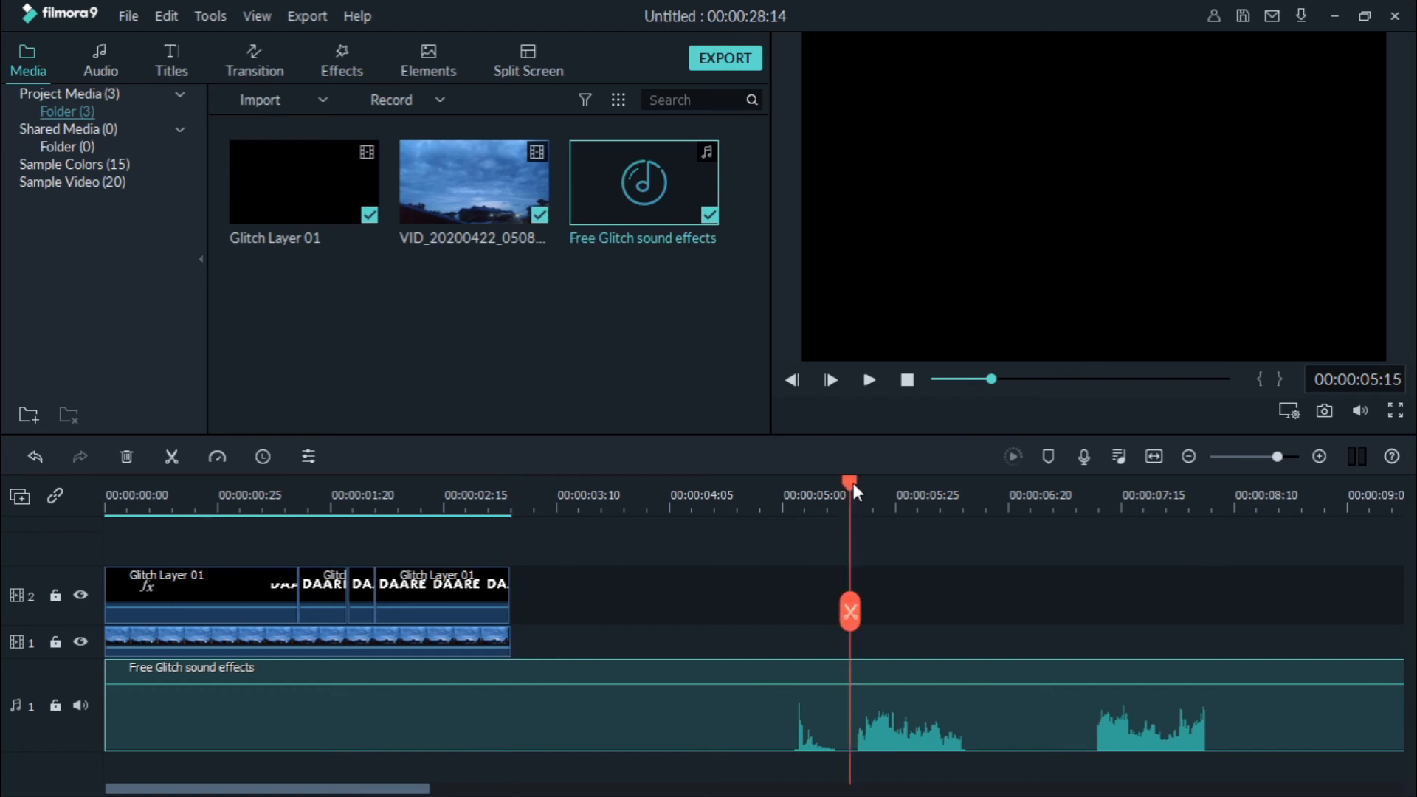
left_click(850, 613)
left_click(747, 691)
key("Delete")
left_click_drag(1033, 720, 241, 723)
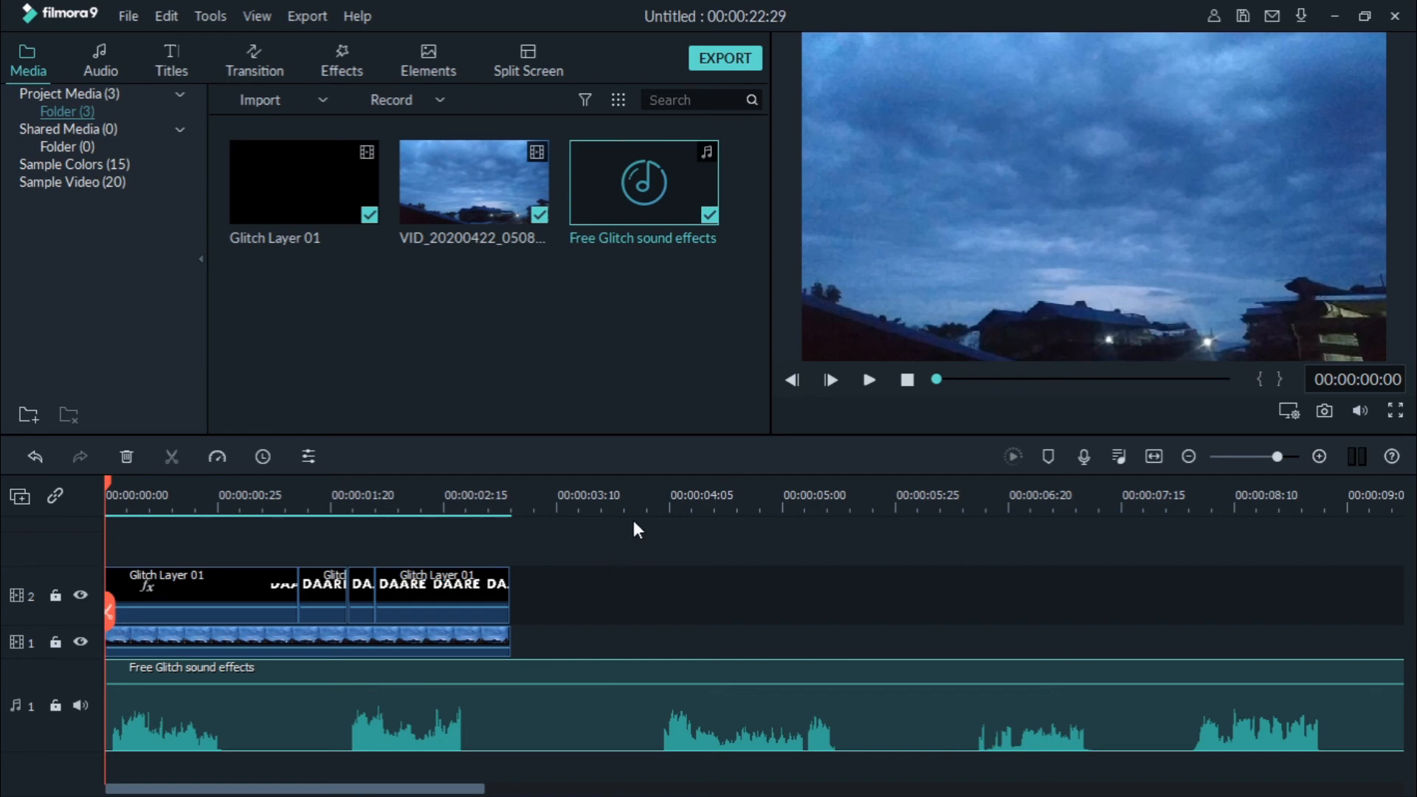
Split the Free Glitch sound effects clip at 00:00:03:08.
left_click(647, 501)
left_click_drag(644, 482, 551, 521)
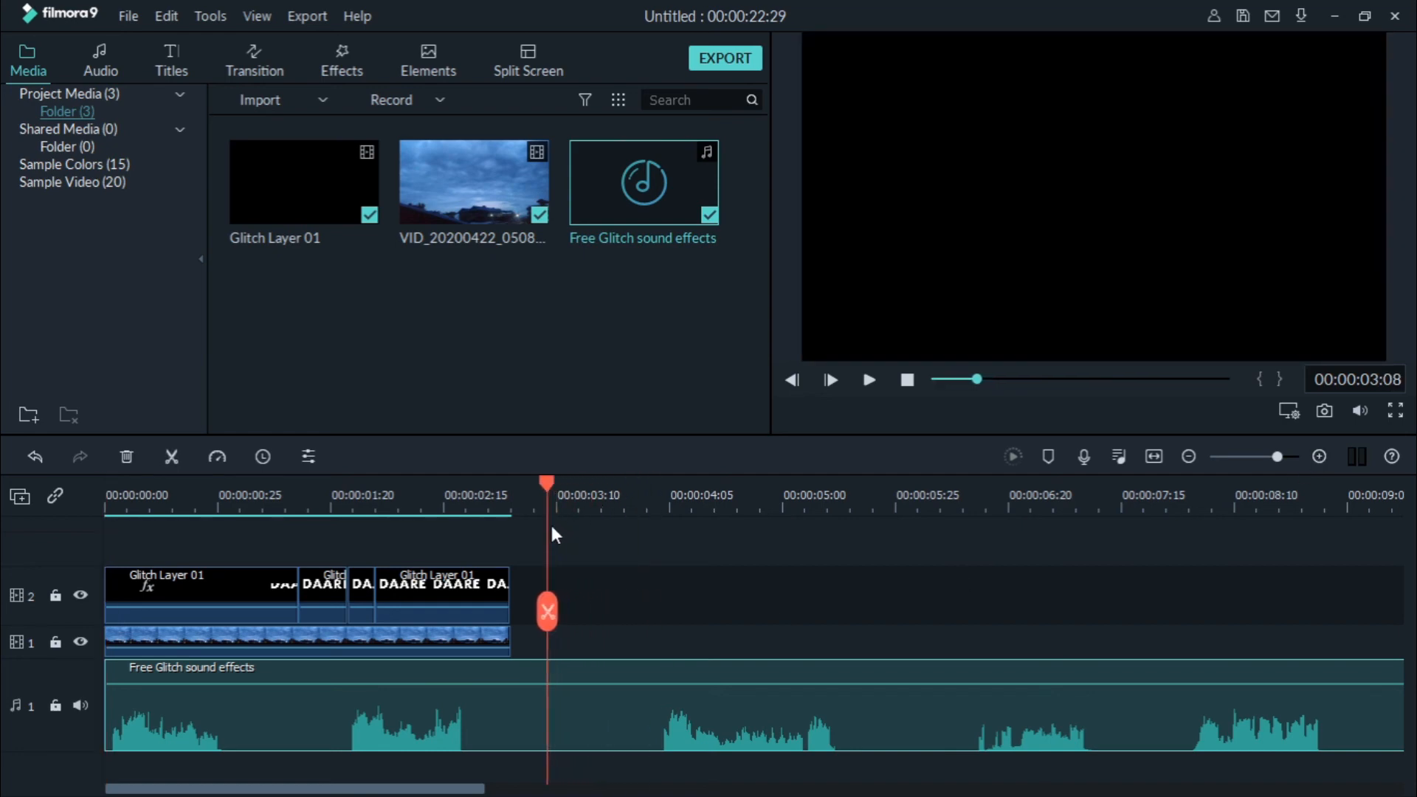
left_click(547, 611)
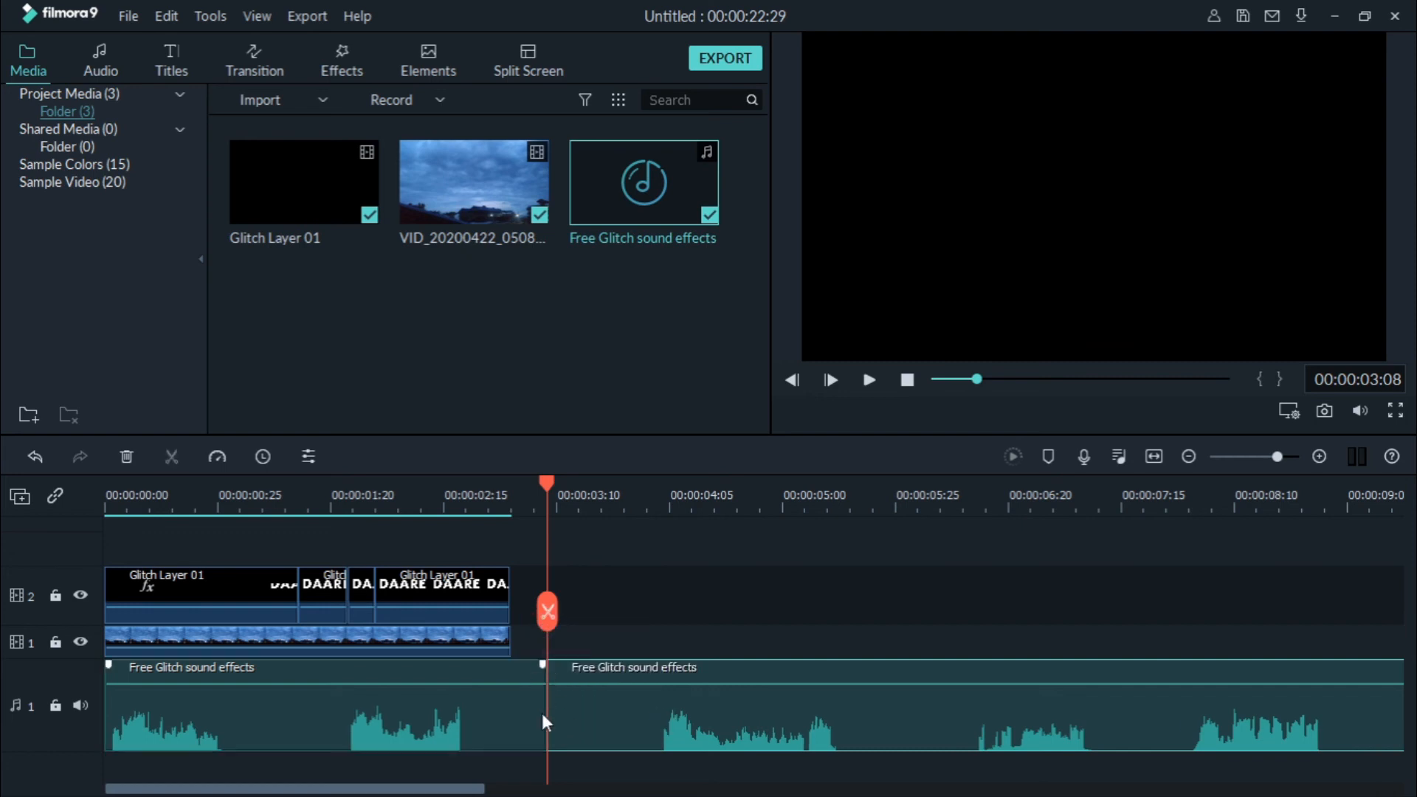
Delete the sound effects segment before 00:00:03:08, move the remaining audio to the timeline start, and play it back.
left_click(511, 716)
key("Delete")
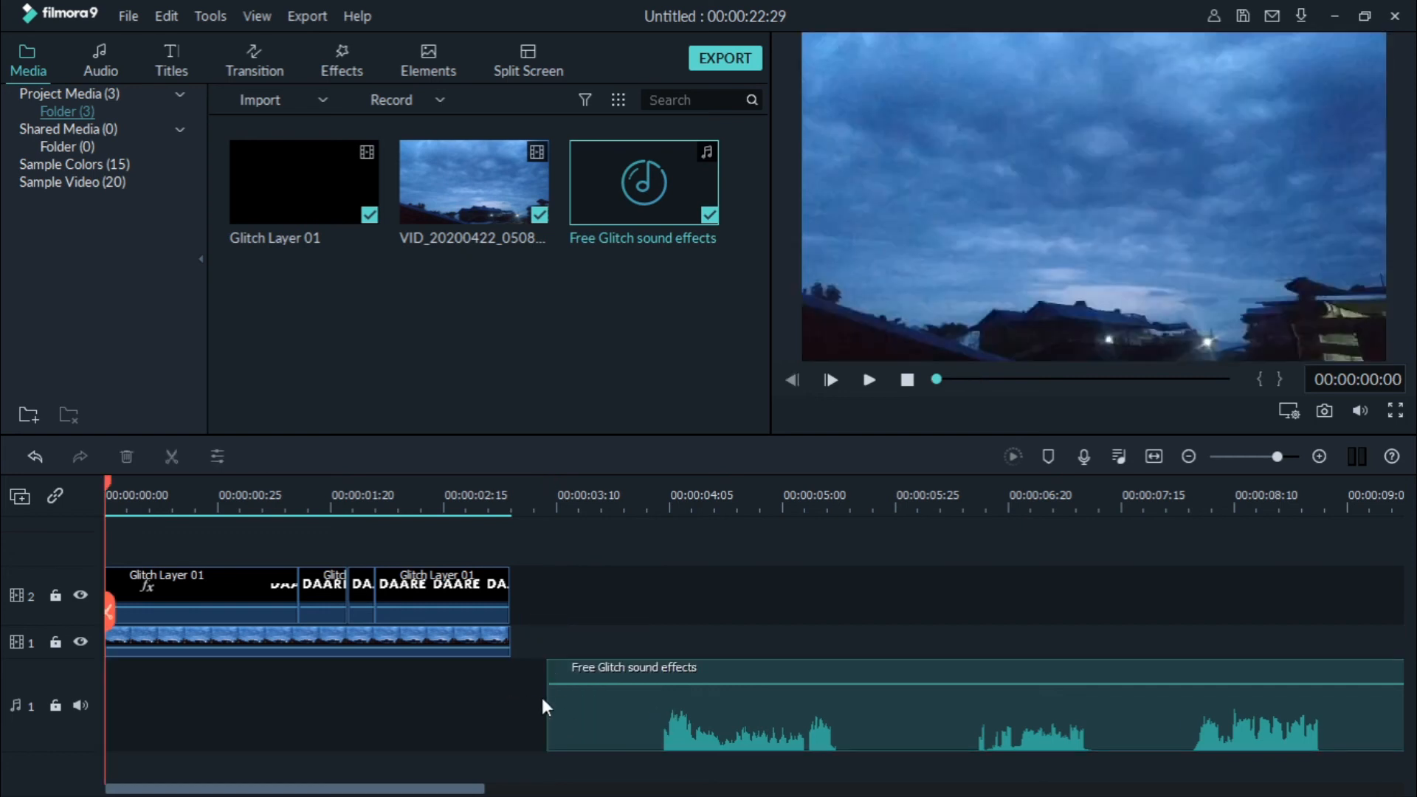
left_click_drag(606, 726, 111, 716)
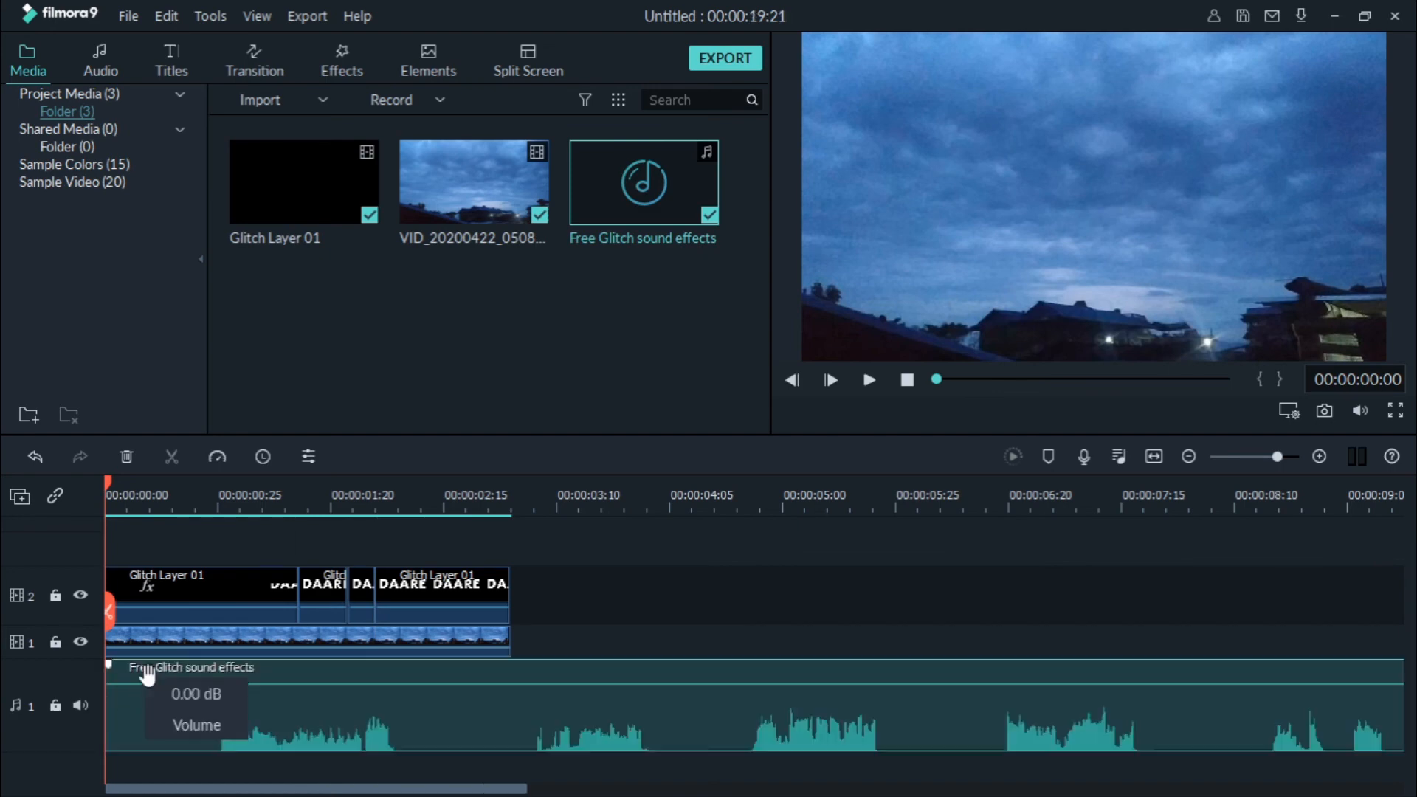
left_click(869, 379)
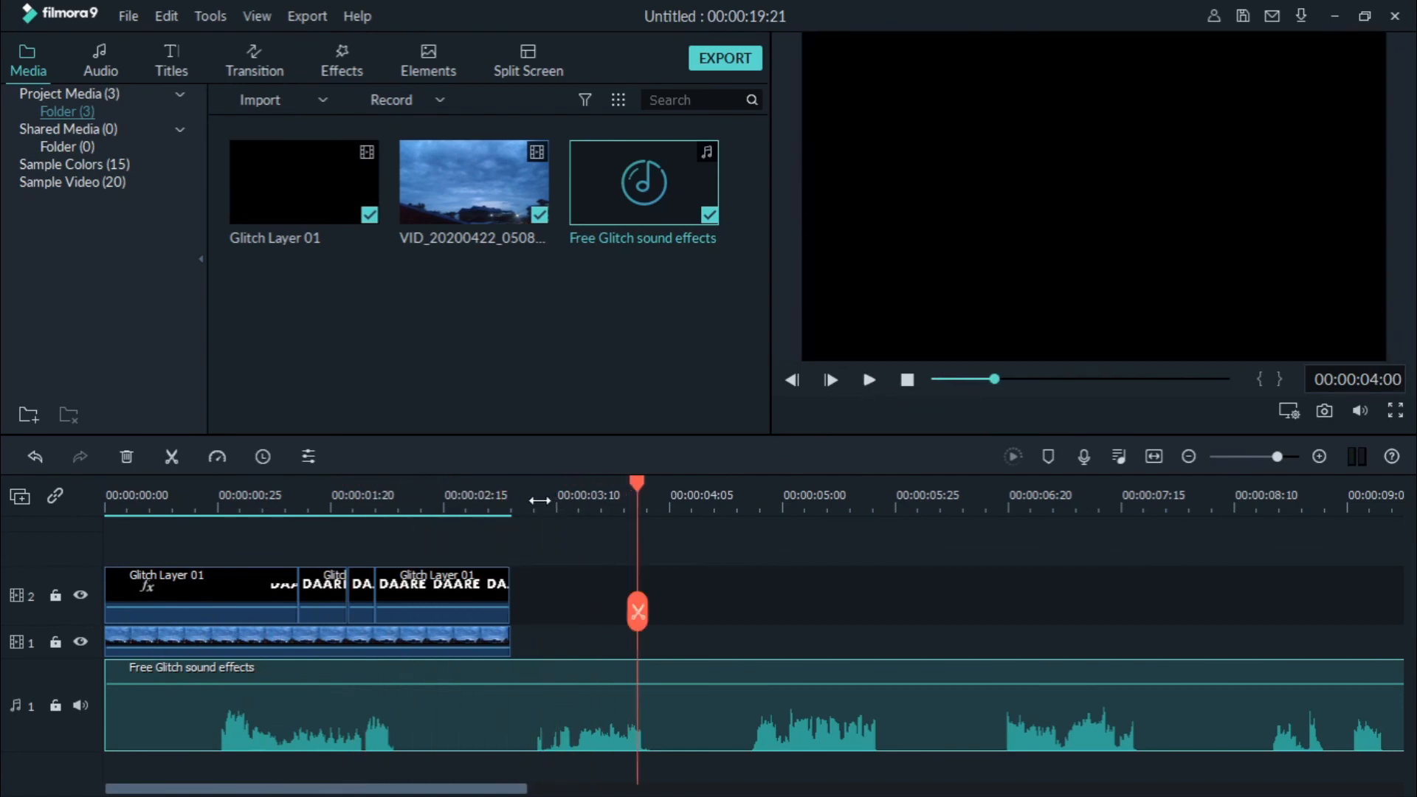
Split the sound effects clip at 00:00:03:00, where the video ends, and delete the audio after the cut.
left_click(539, 488)
left_click_drag(540, 487, 519, 513)
key("Left")
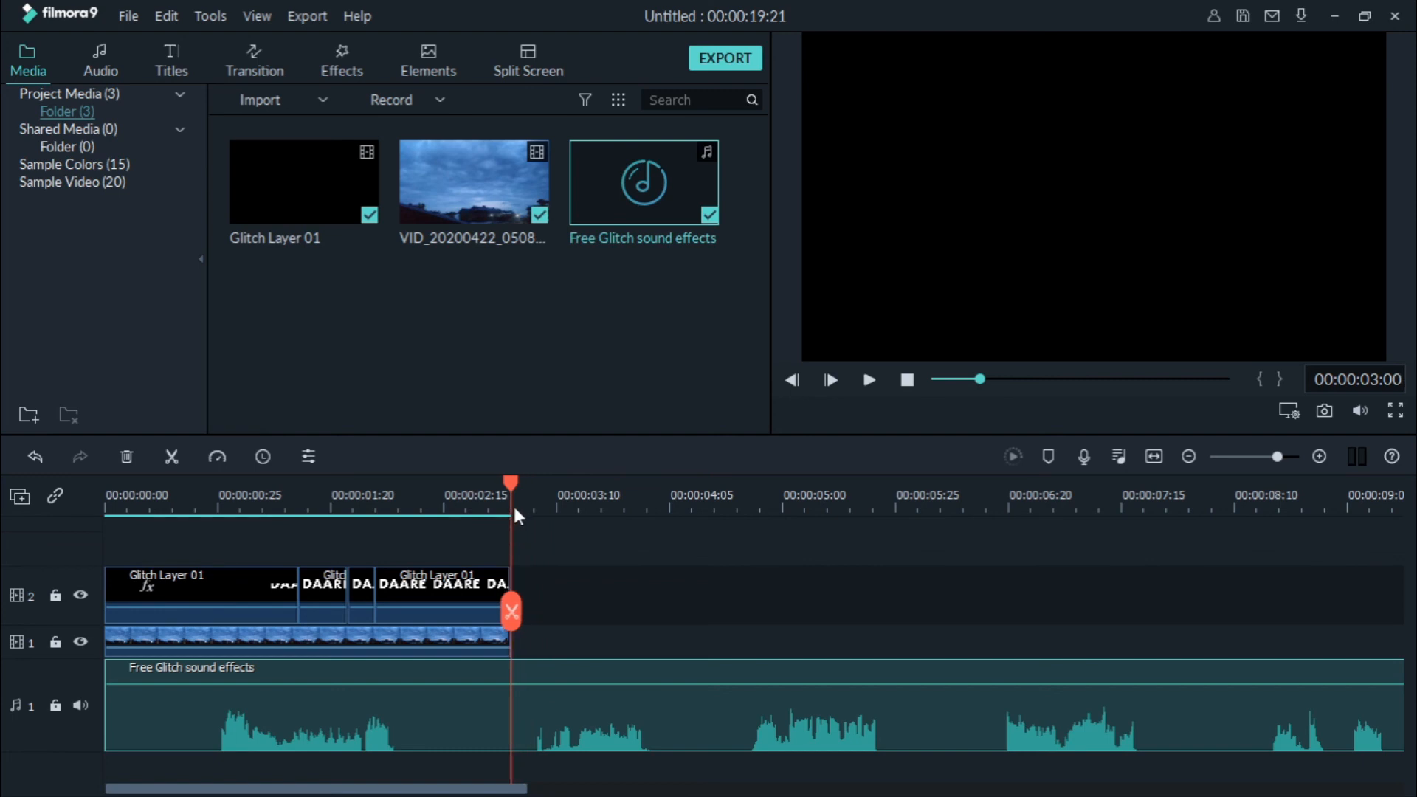
key("Left")
key("Right")
left_click(496, 644)
left_click(511, 611)
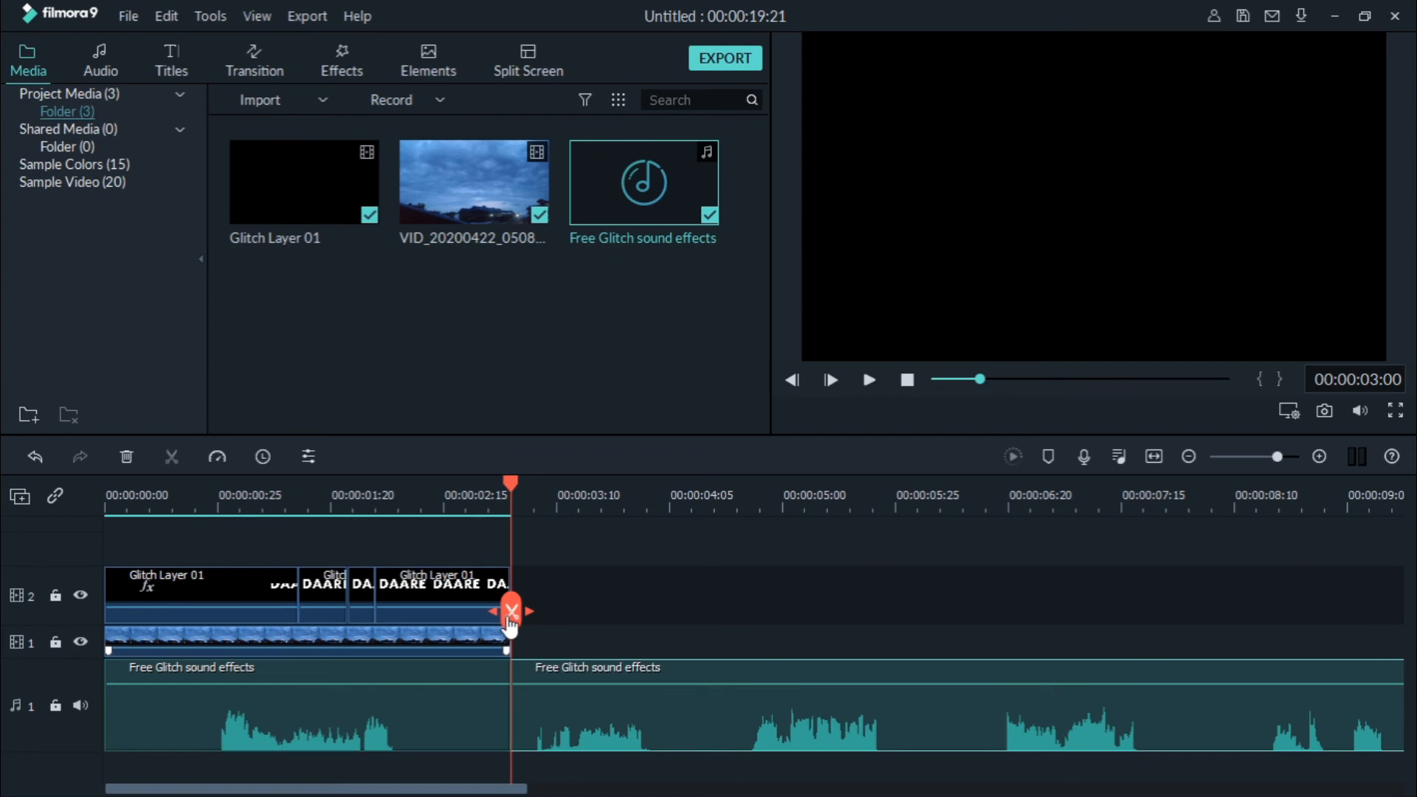
left_click(650, 712)
key("Delete")
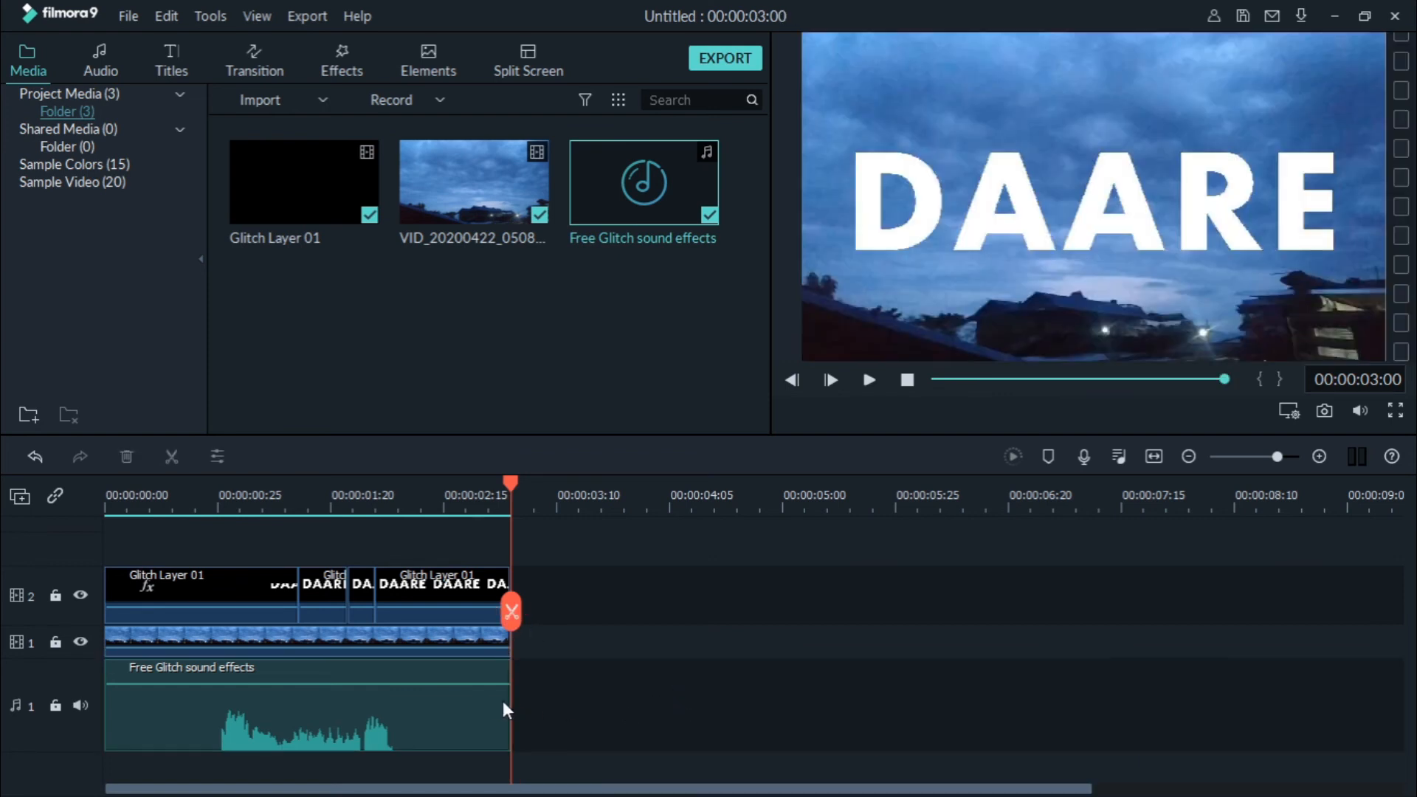
Play back the title animation with its sound effect, first from 00:00:00:24 and again from the timeline start.
left_click(255, 580)
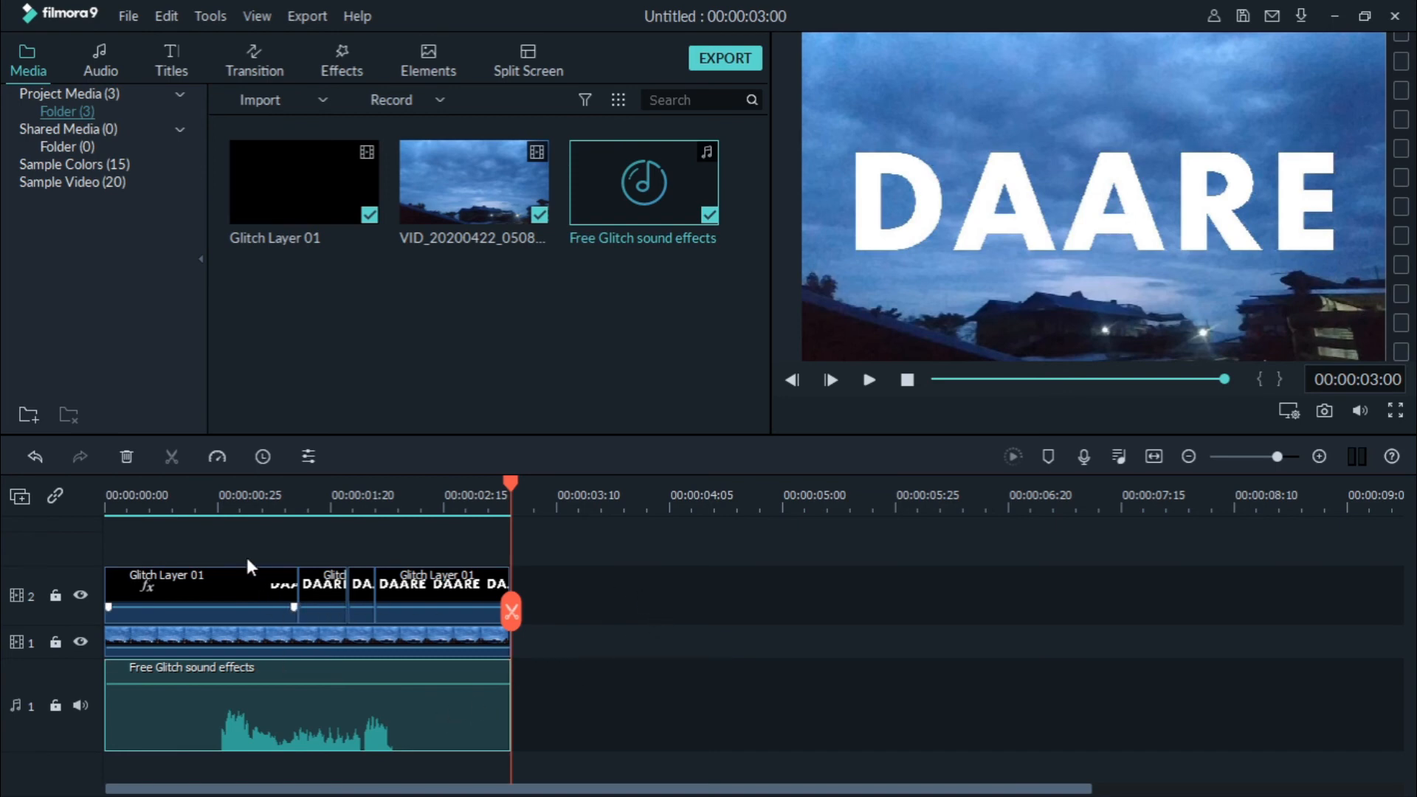
left_click(213, 506)
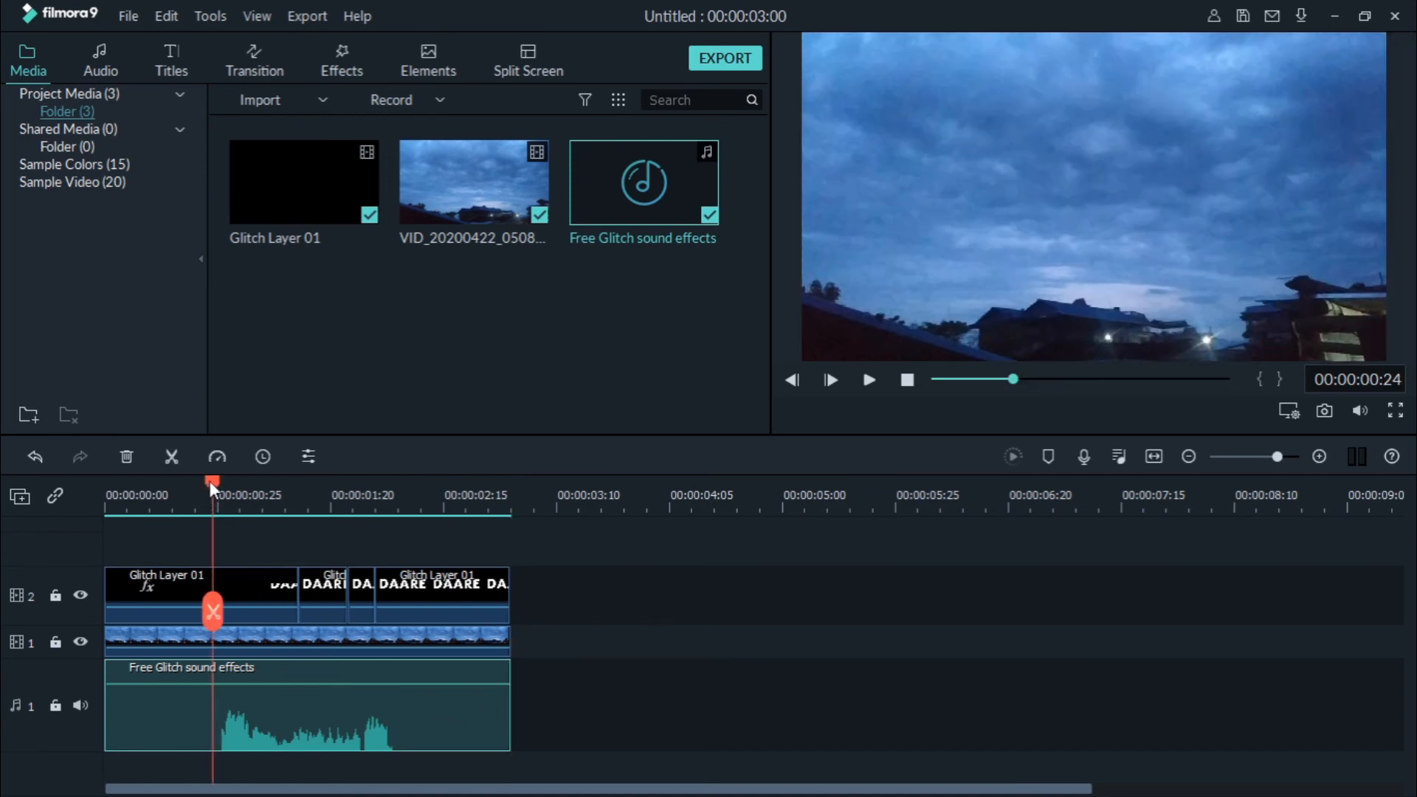
left_click(870, 380)
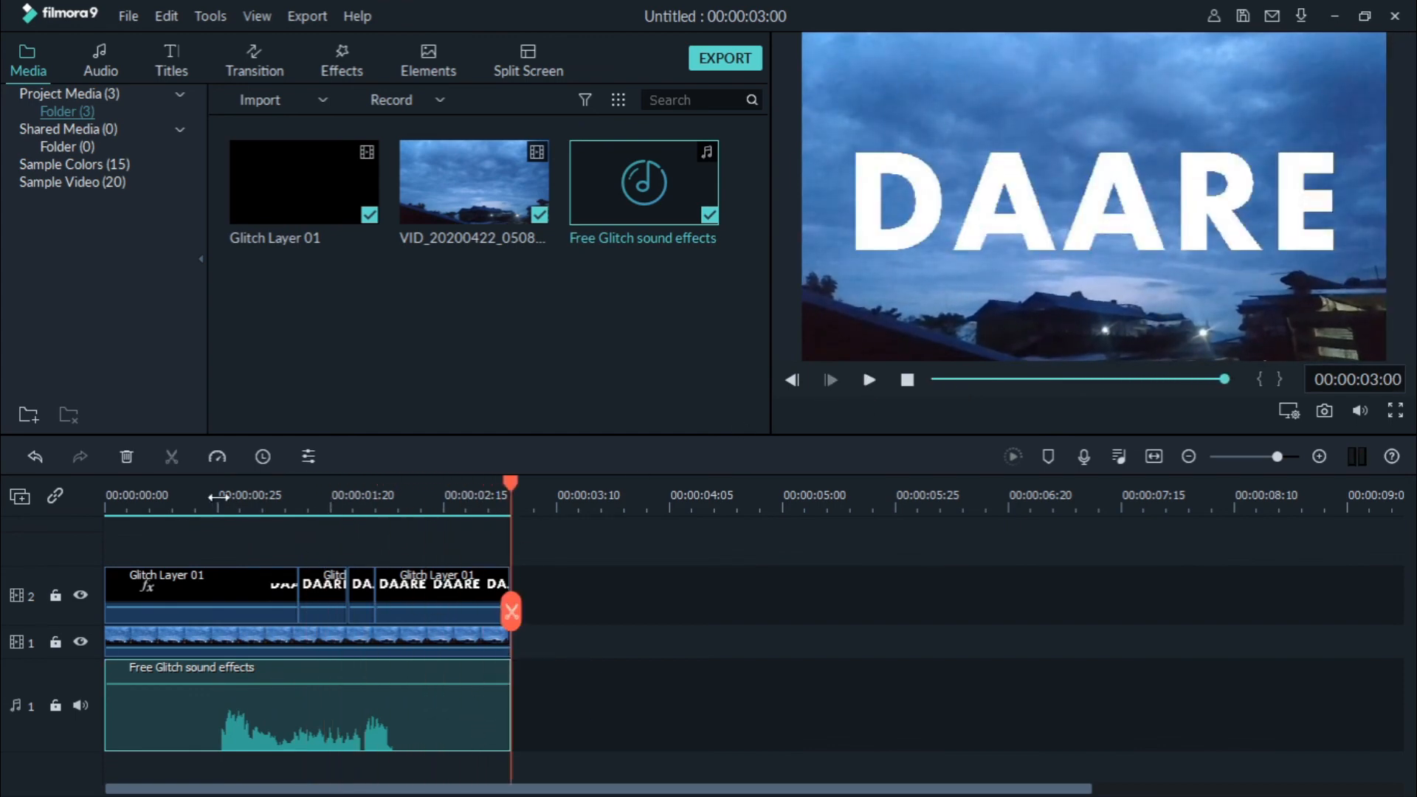
left_click(217, 497)
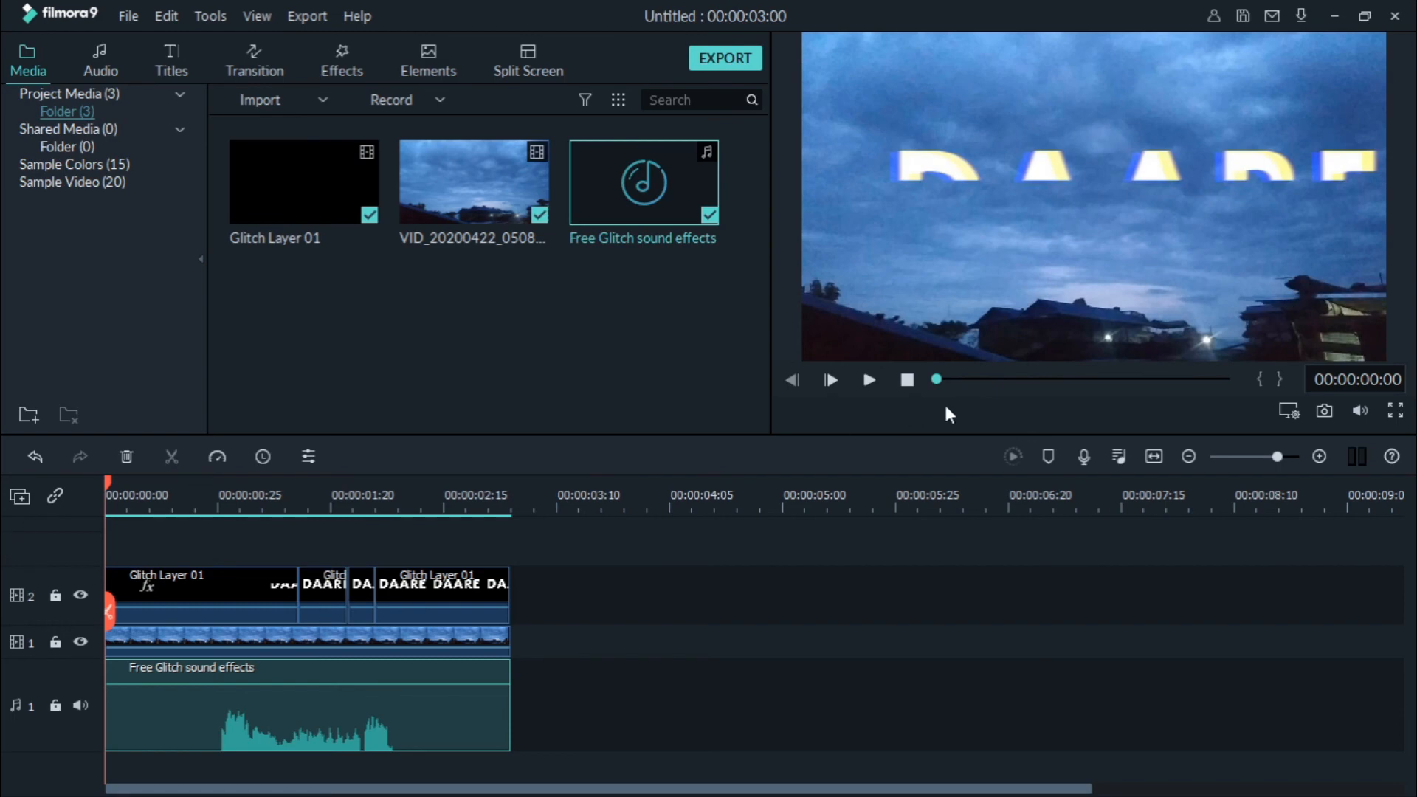
left_click(871, 379)
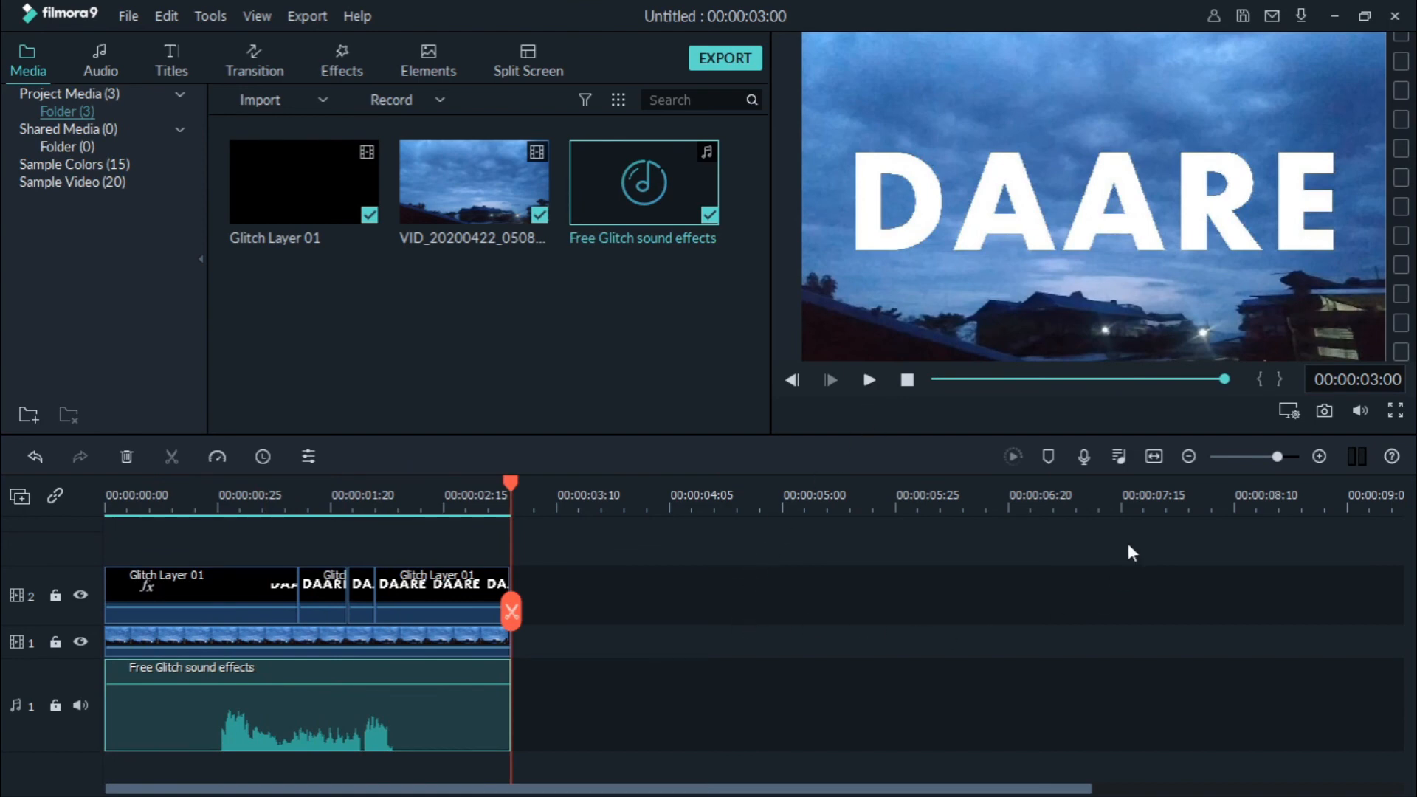
left_click(1153, 456)
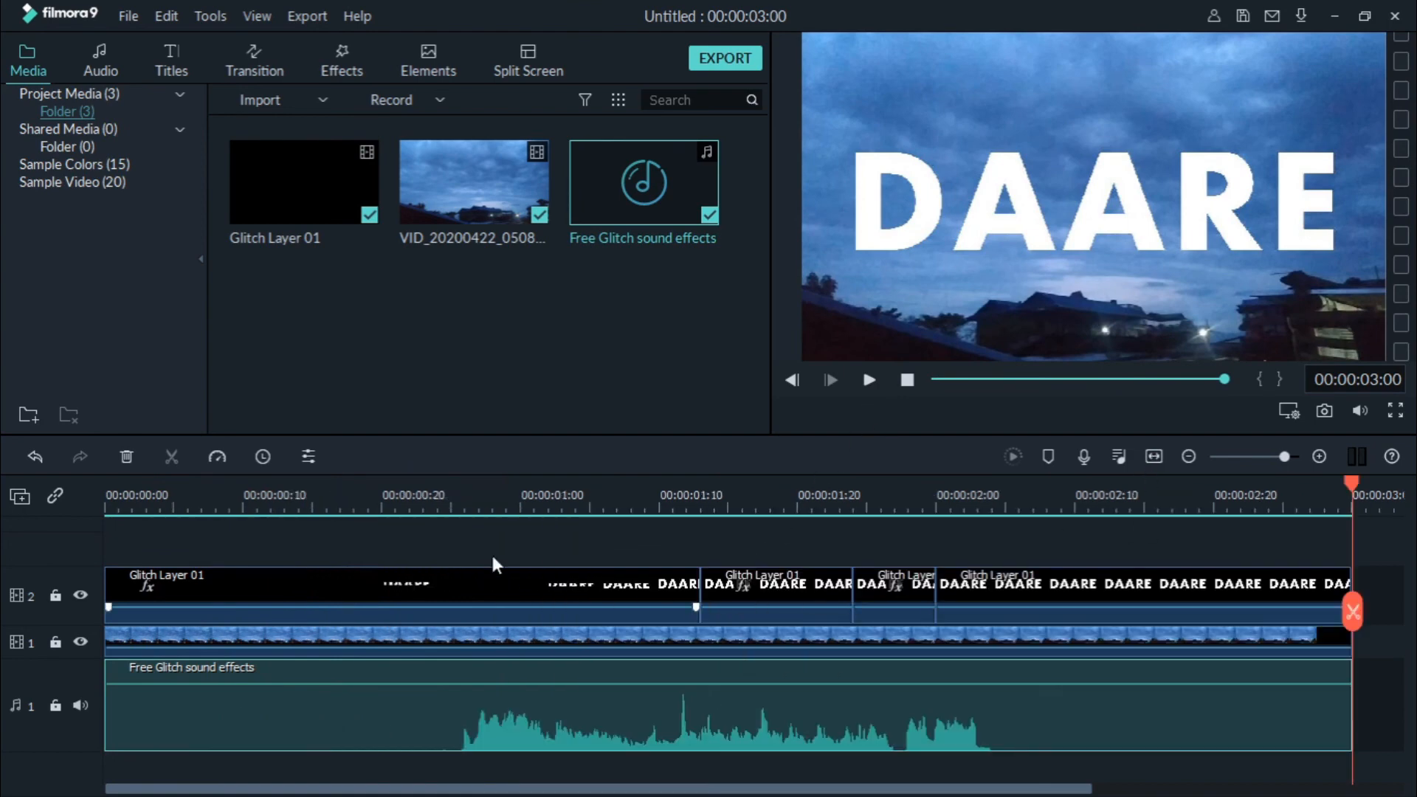
left_click_drag(367, 482, 8, 561)
left_click(871, 380)
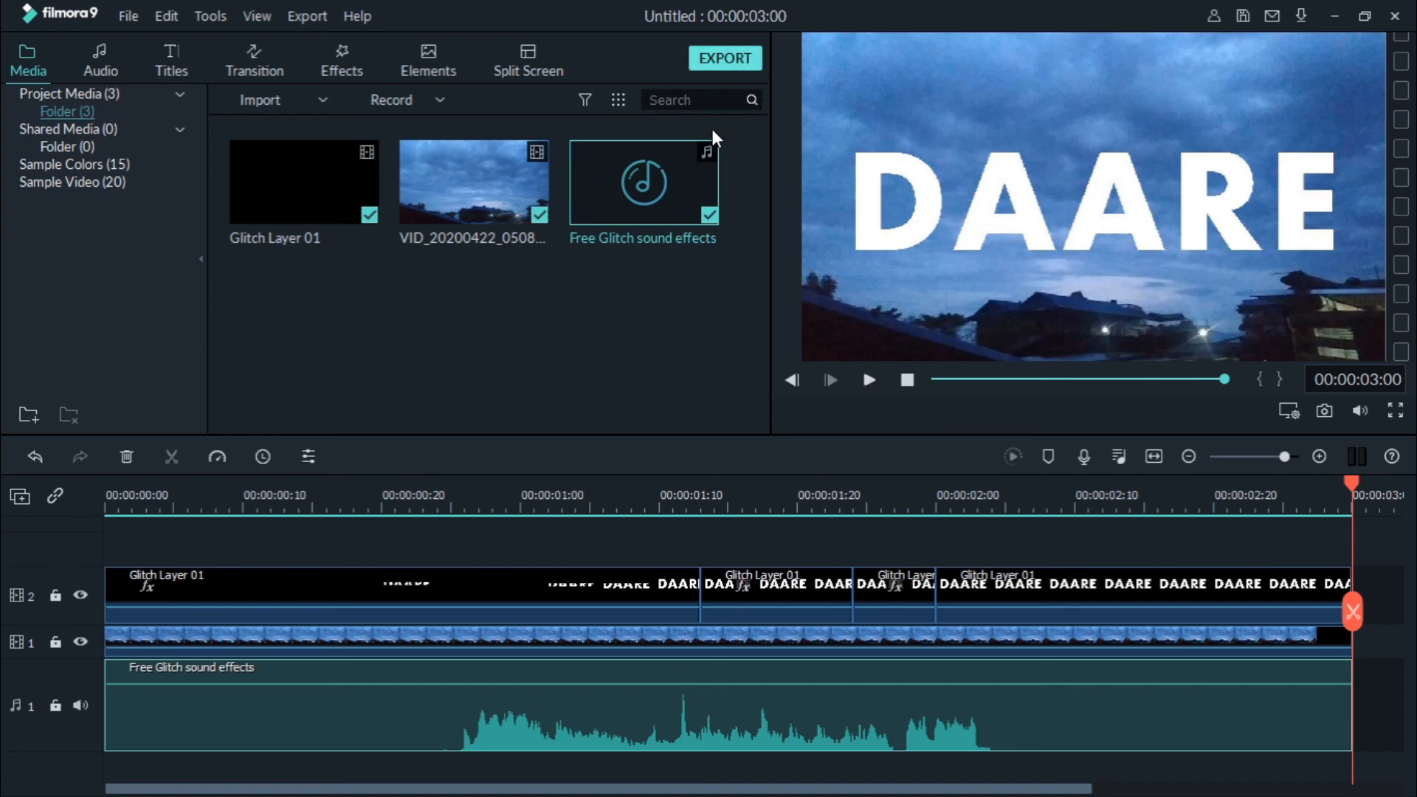
Export the project to the computer as an MP4 named Glitch Tutorial Filmora9.
key("ctrl+e")
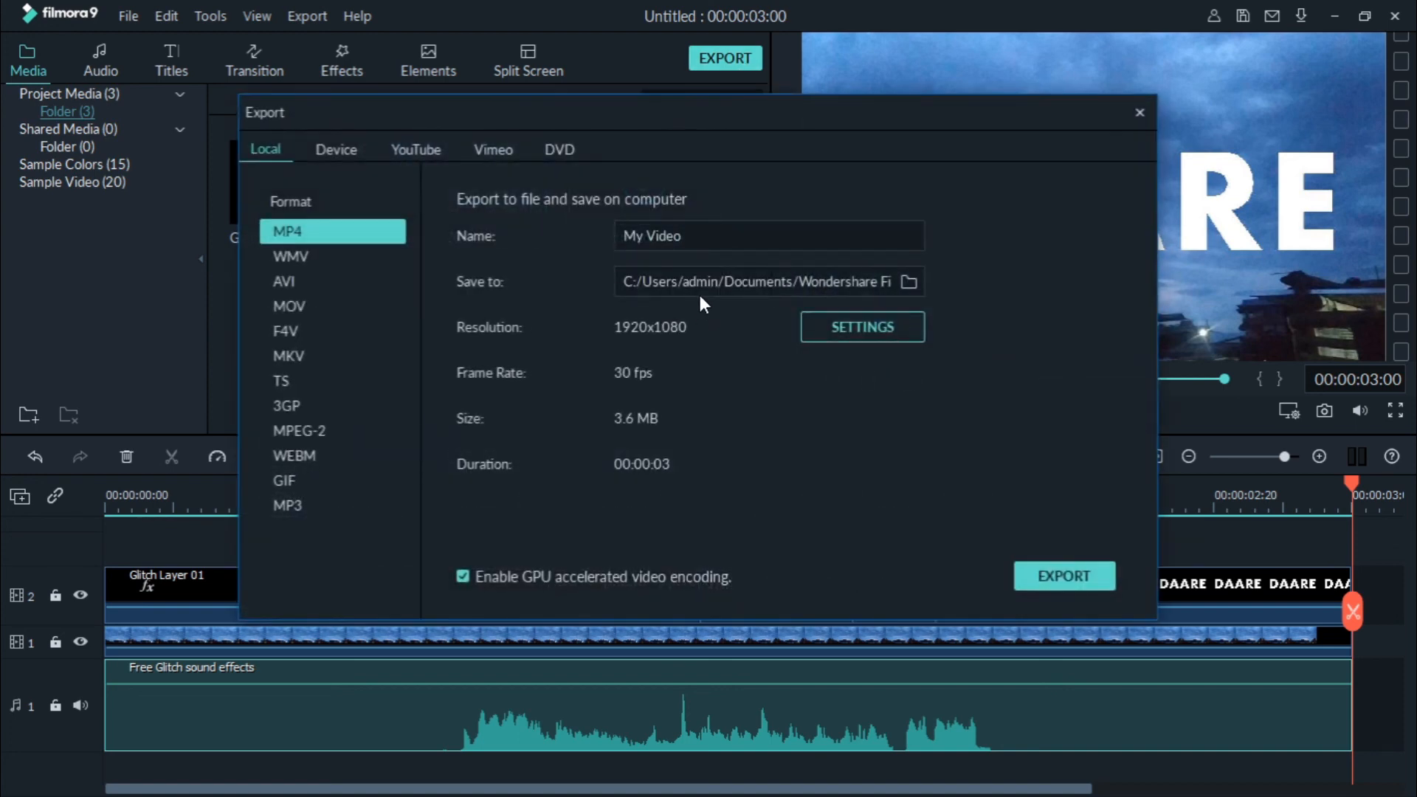
key("ctrl+a")
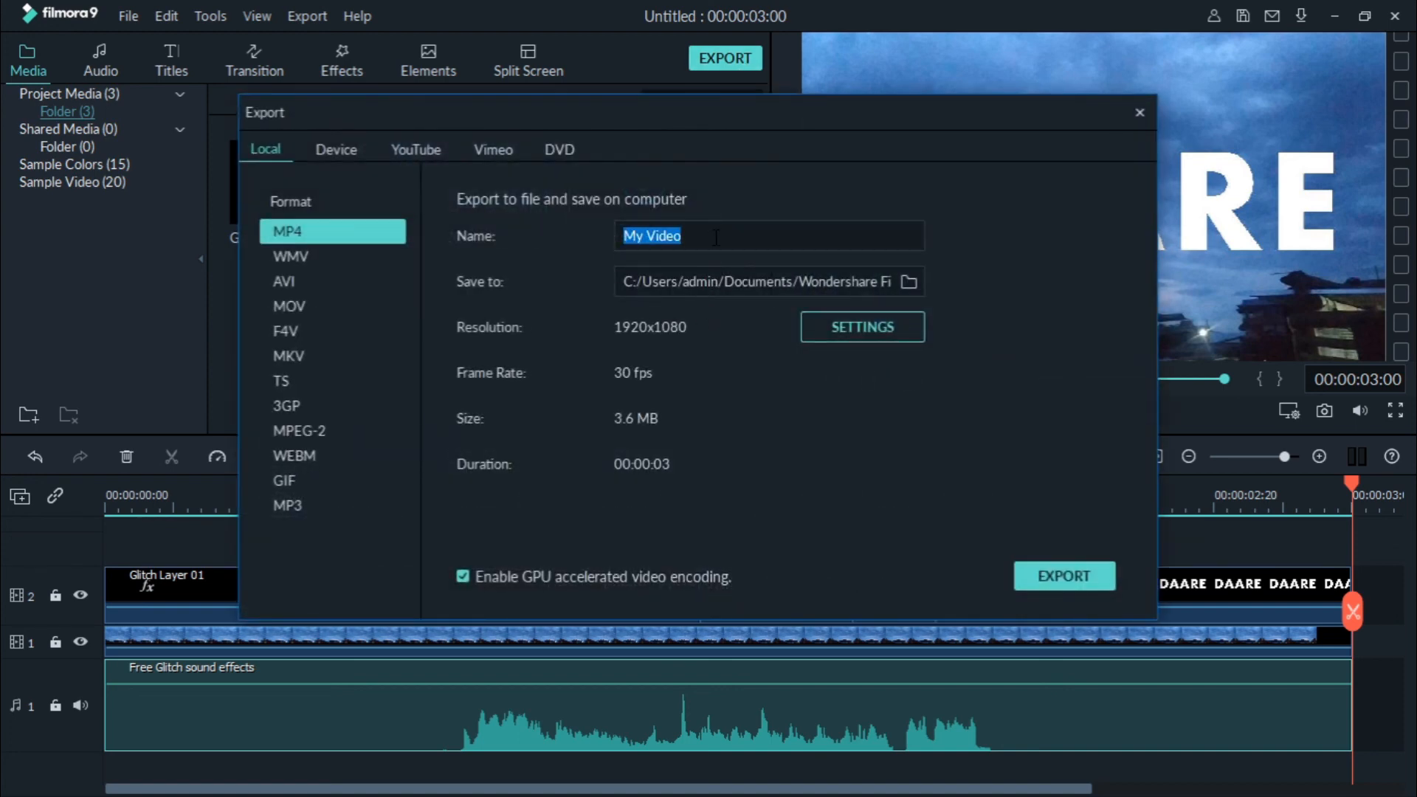
type("G")
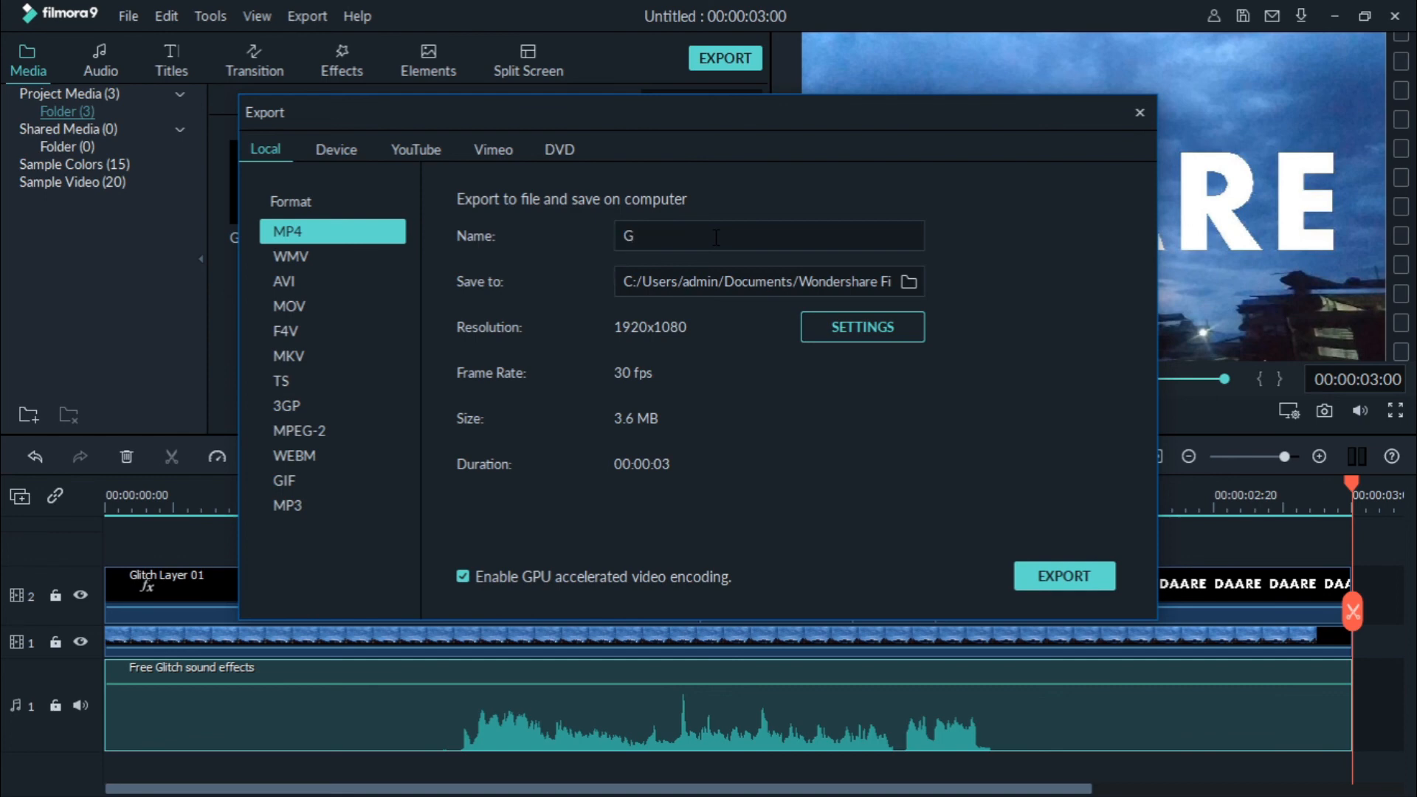
type("litch Tutorial")
type("Filmora9")
left_click(1072, 579)
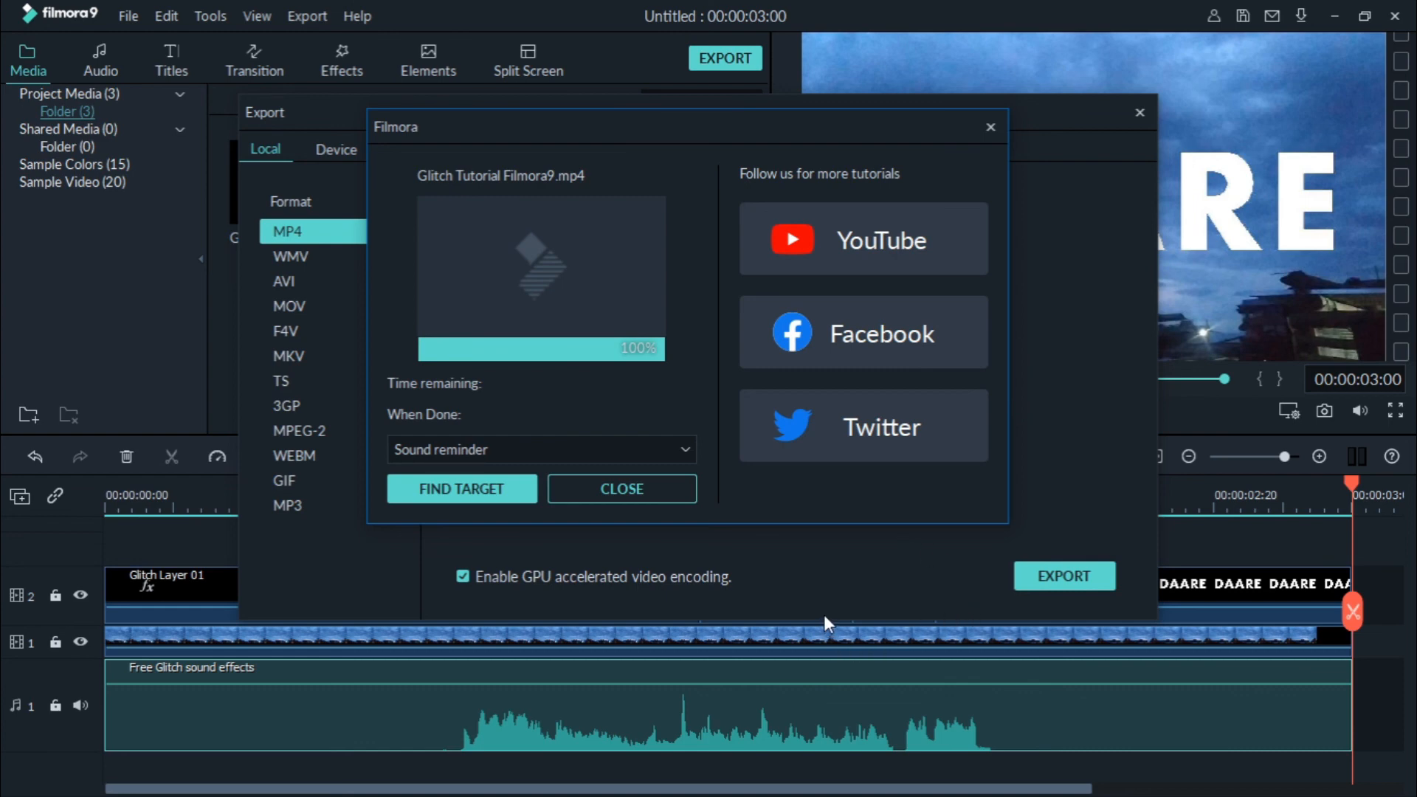
Dismiss the finished export and its settings, and quit the editor without saving the project changes.
left_click(648, 490)
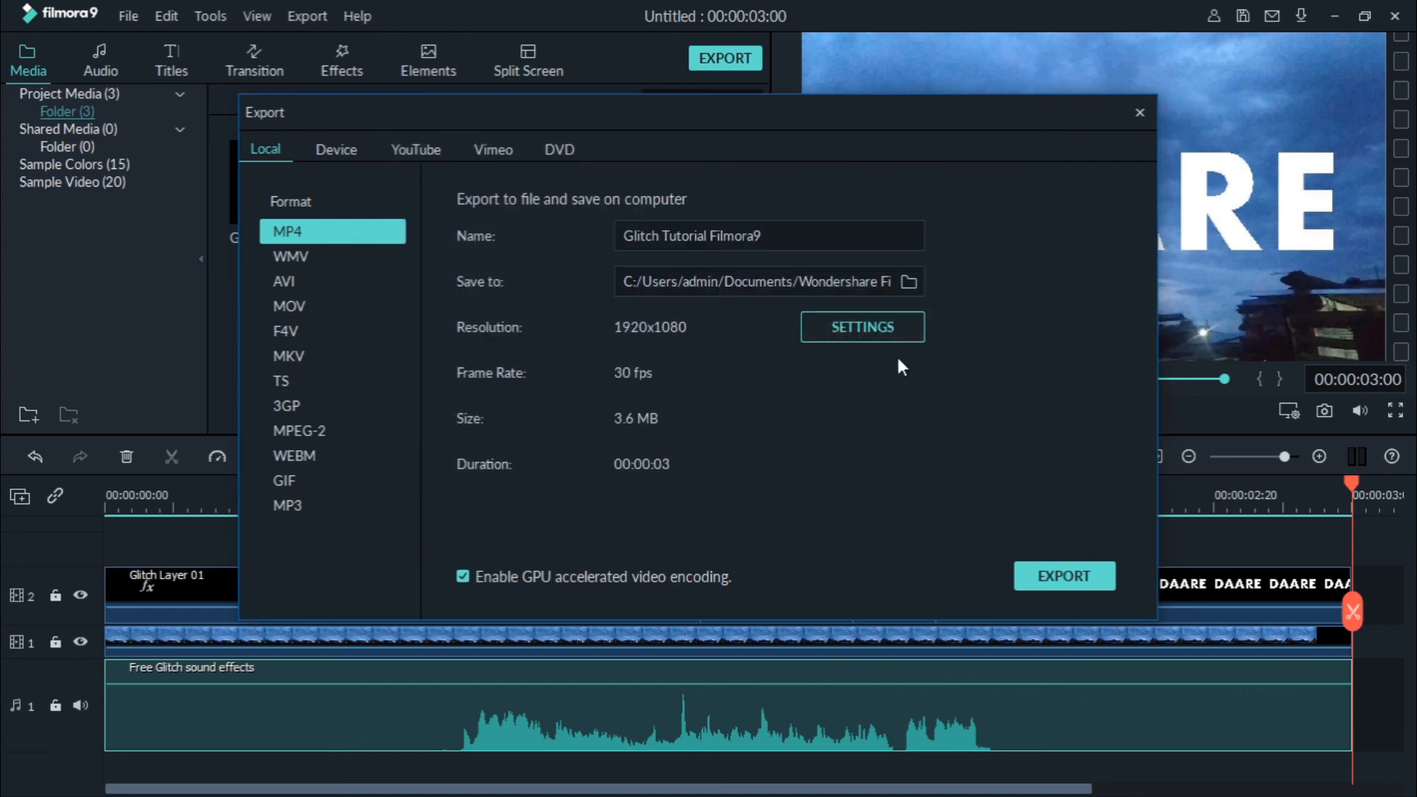
left_click(1139, 112)
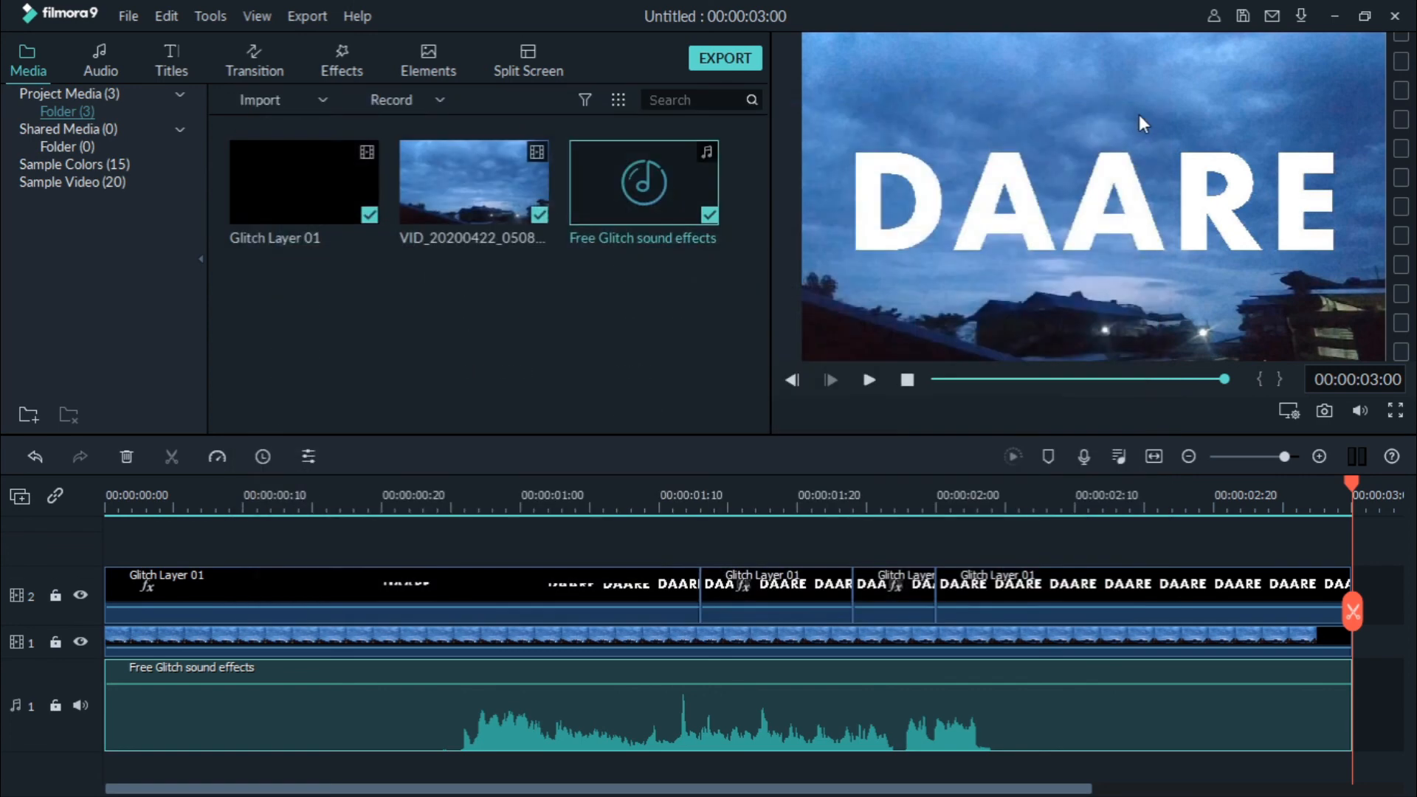
left_click(1393, 18)
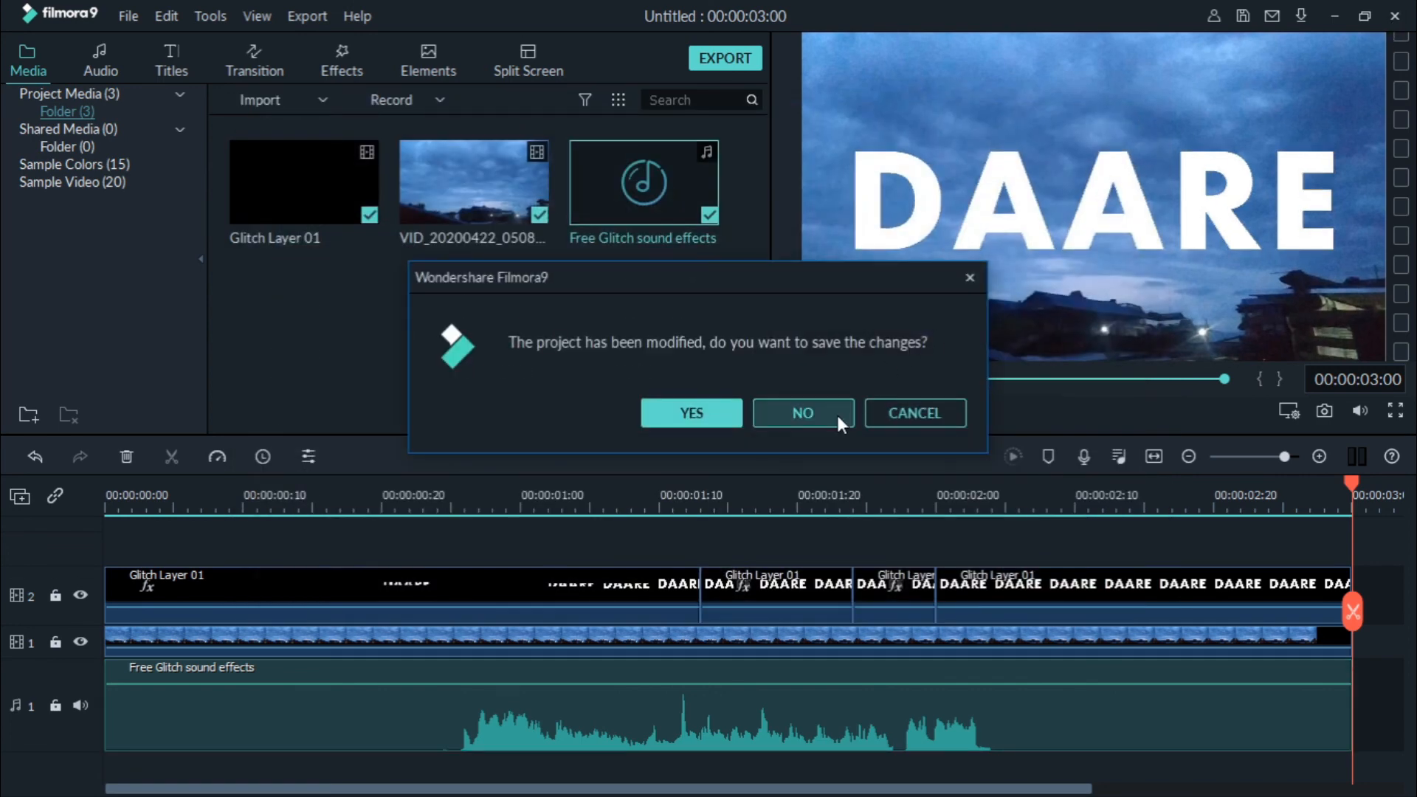
left_click(838, 414)
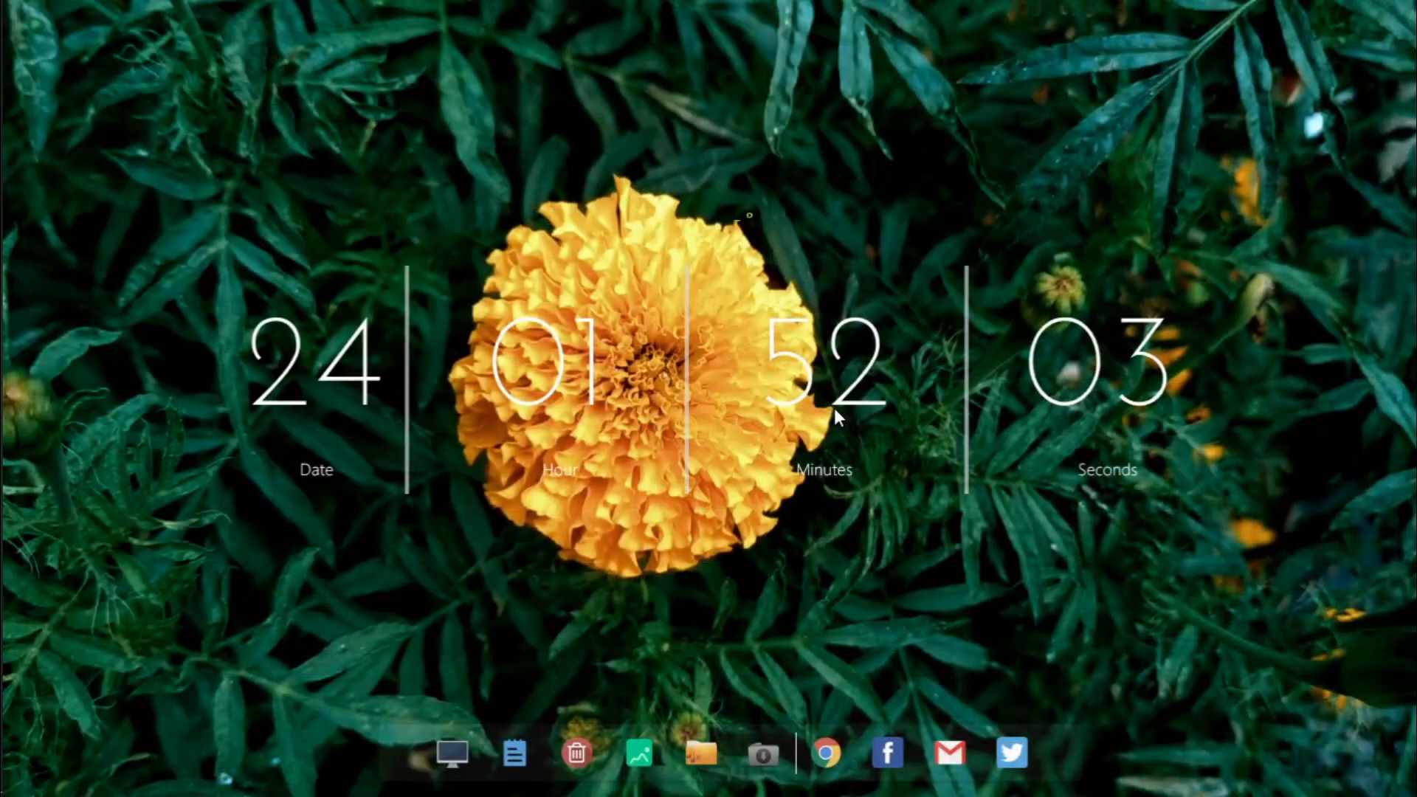